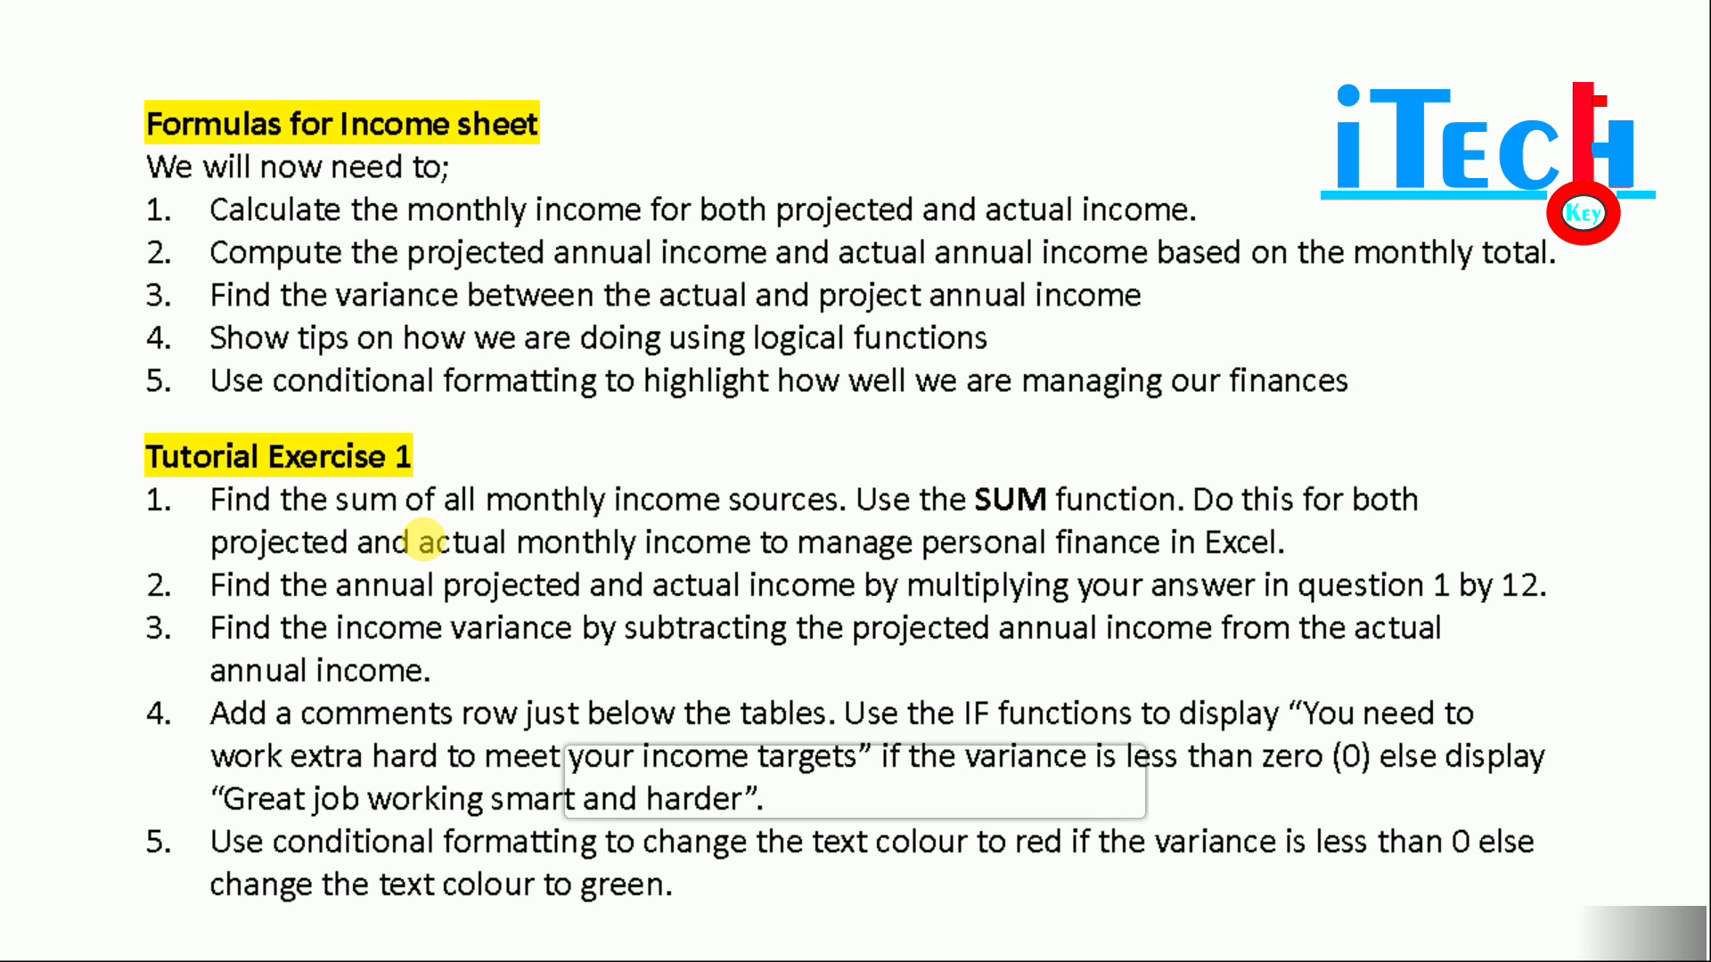
pyautogui.press('Right')
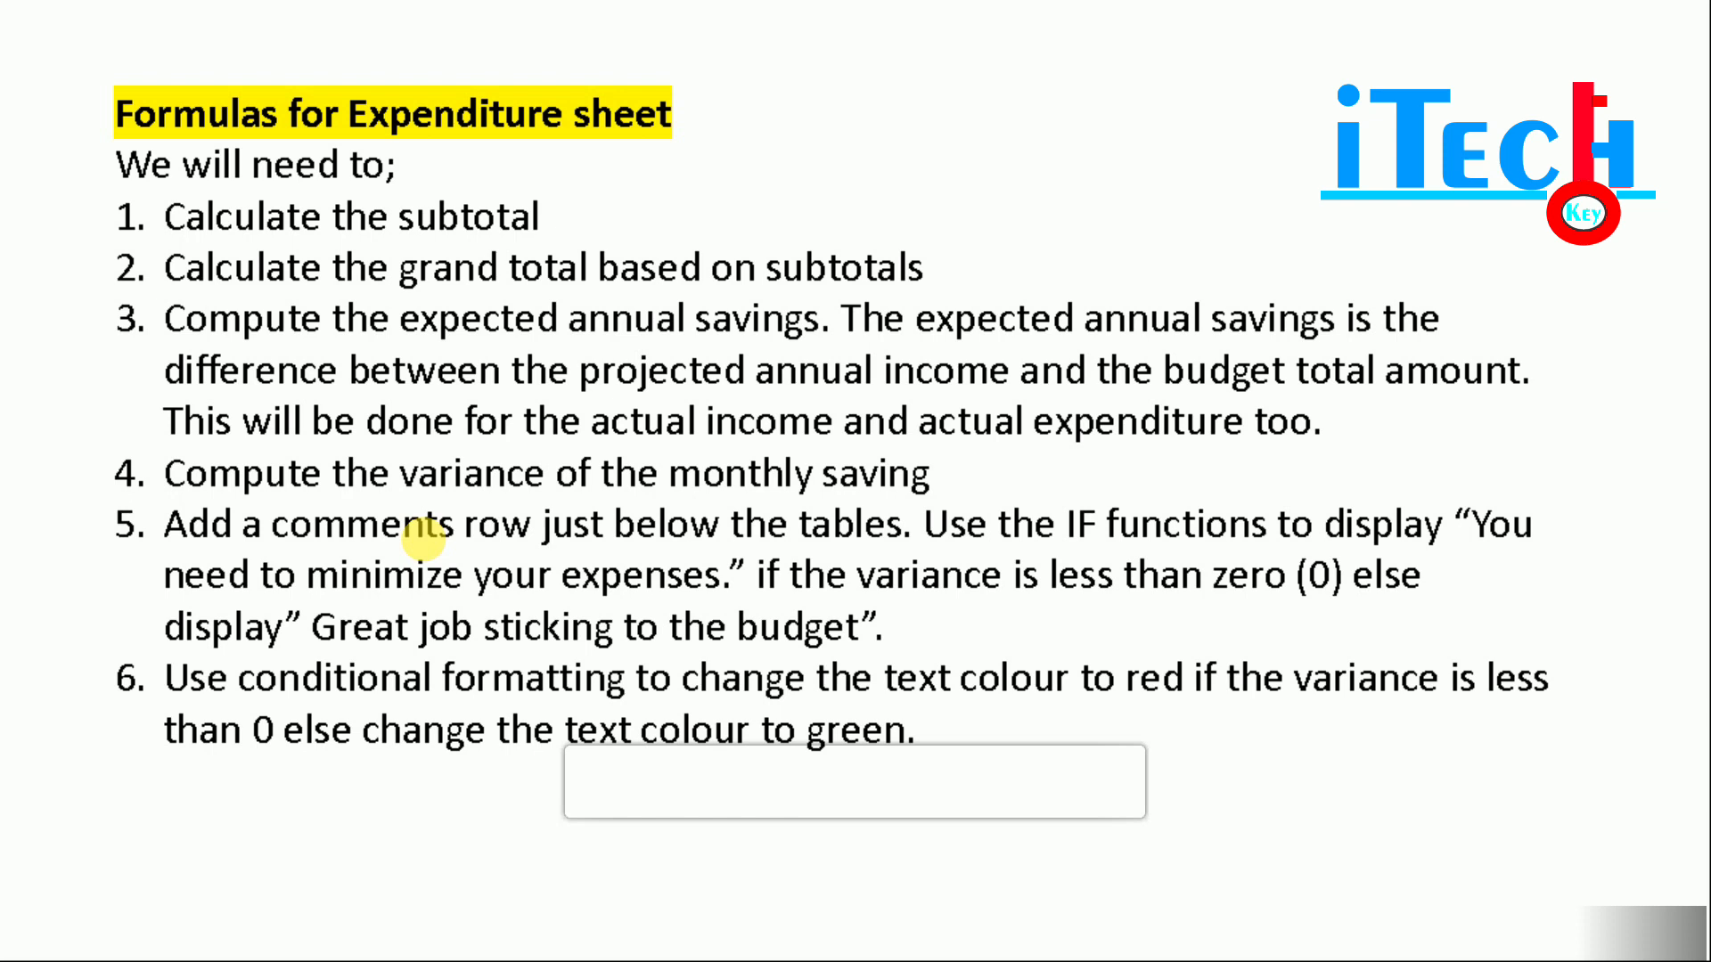
pyautogui.press('Right')
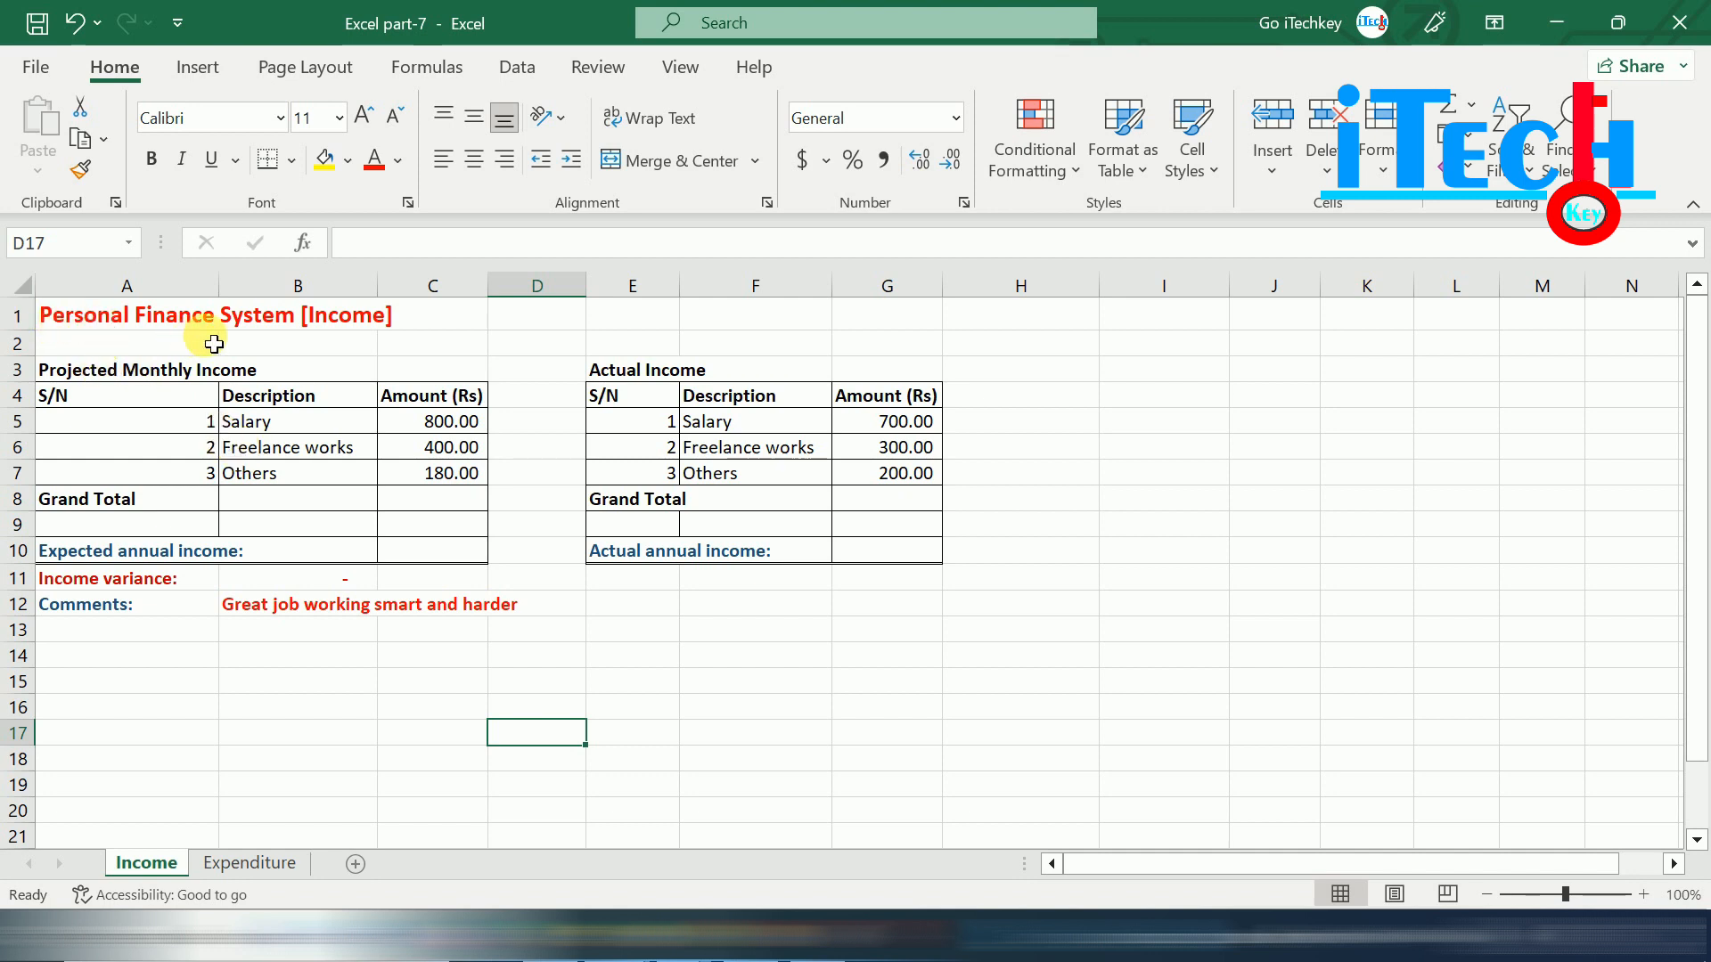
pyautogui.moveTo(63, 369); pyautogui.dragTo(489, 562)
pyautogui.click(266, 434)
pyautogui.click(264, 422)
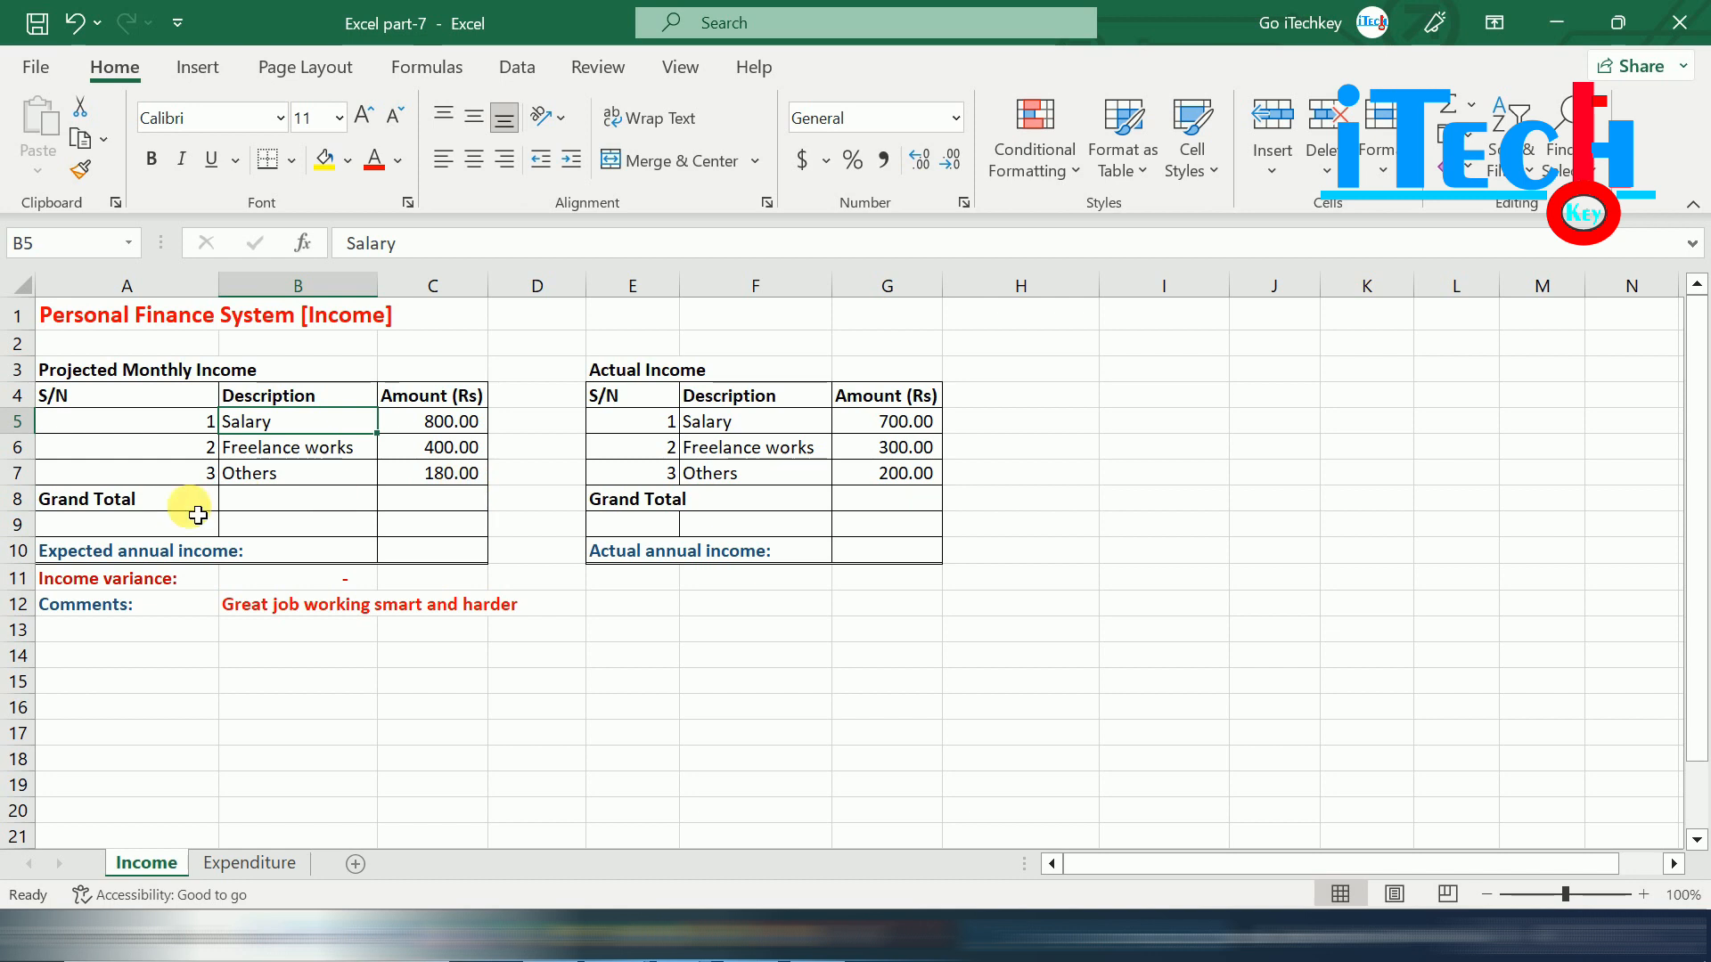
# Calculate the projected monthly income grand total in C8 with the formula =SUM(C5:C7).
pyautogui.click(425, 502)
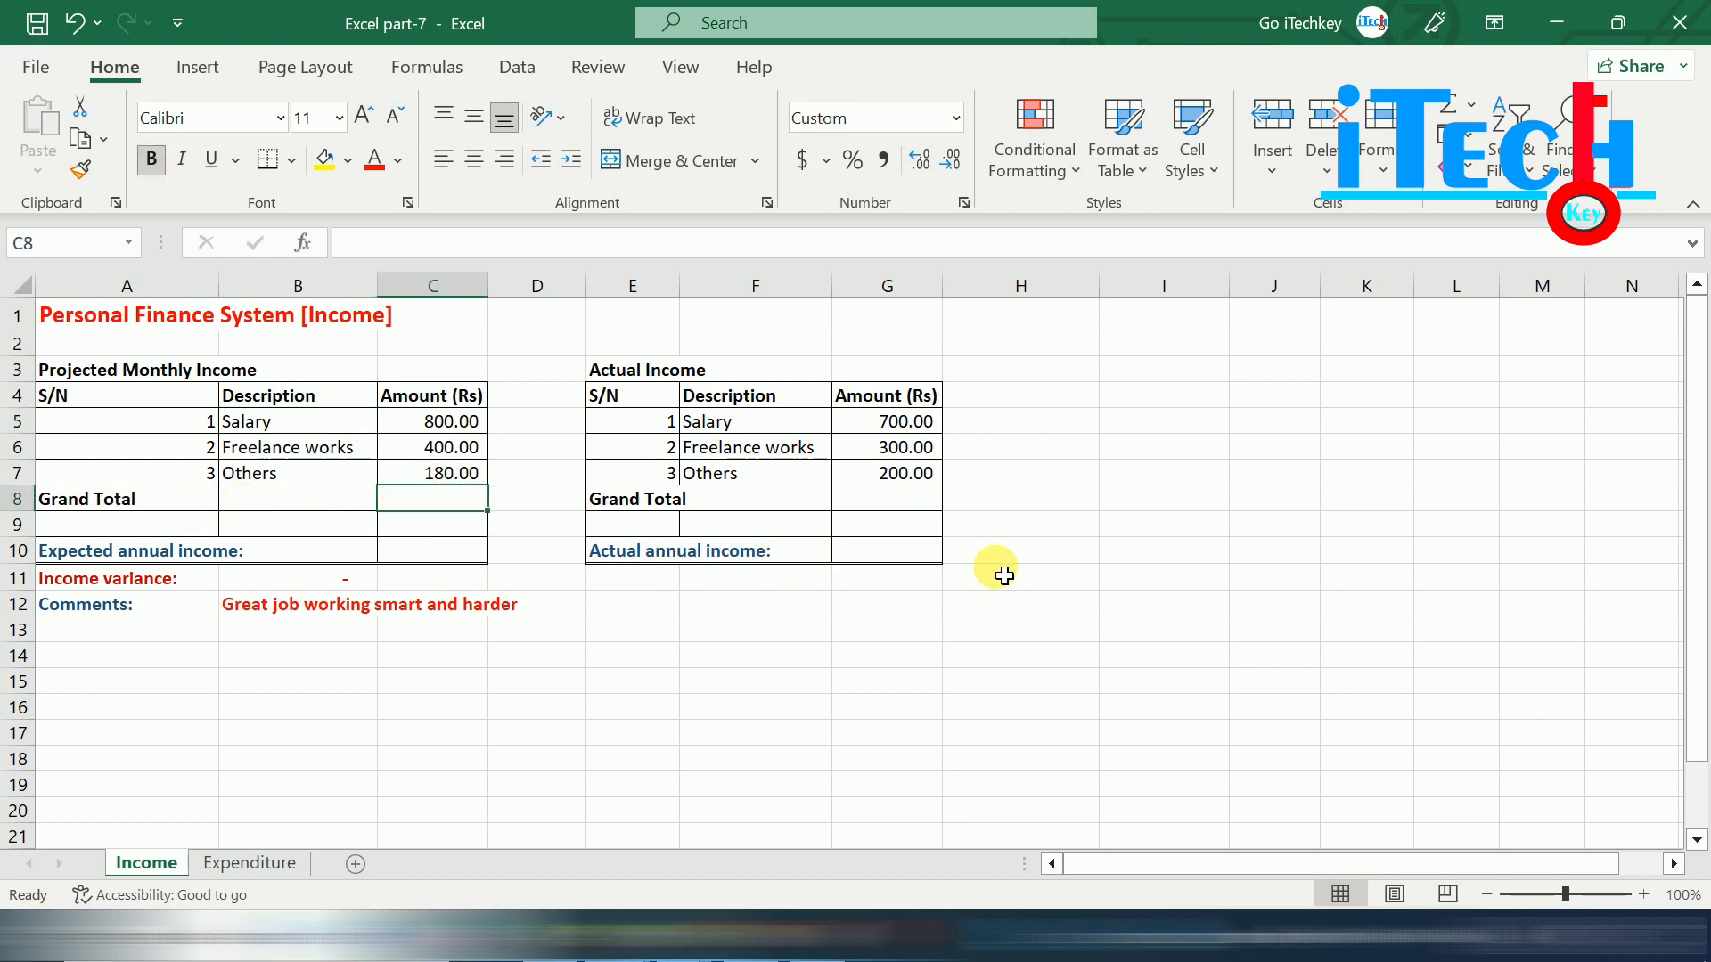
pyautogui.write('=')
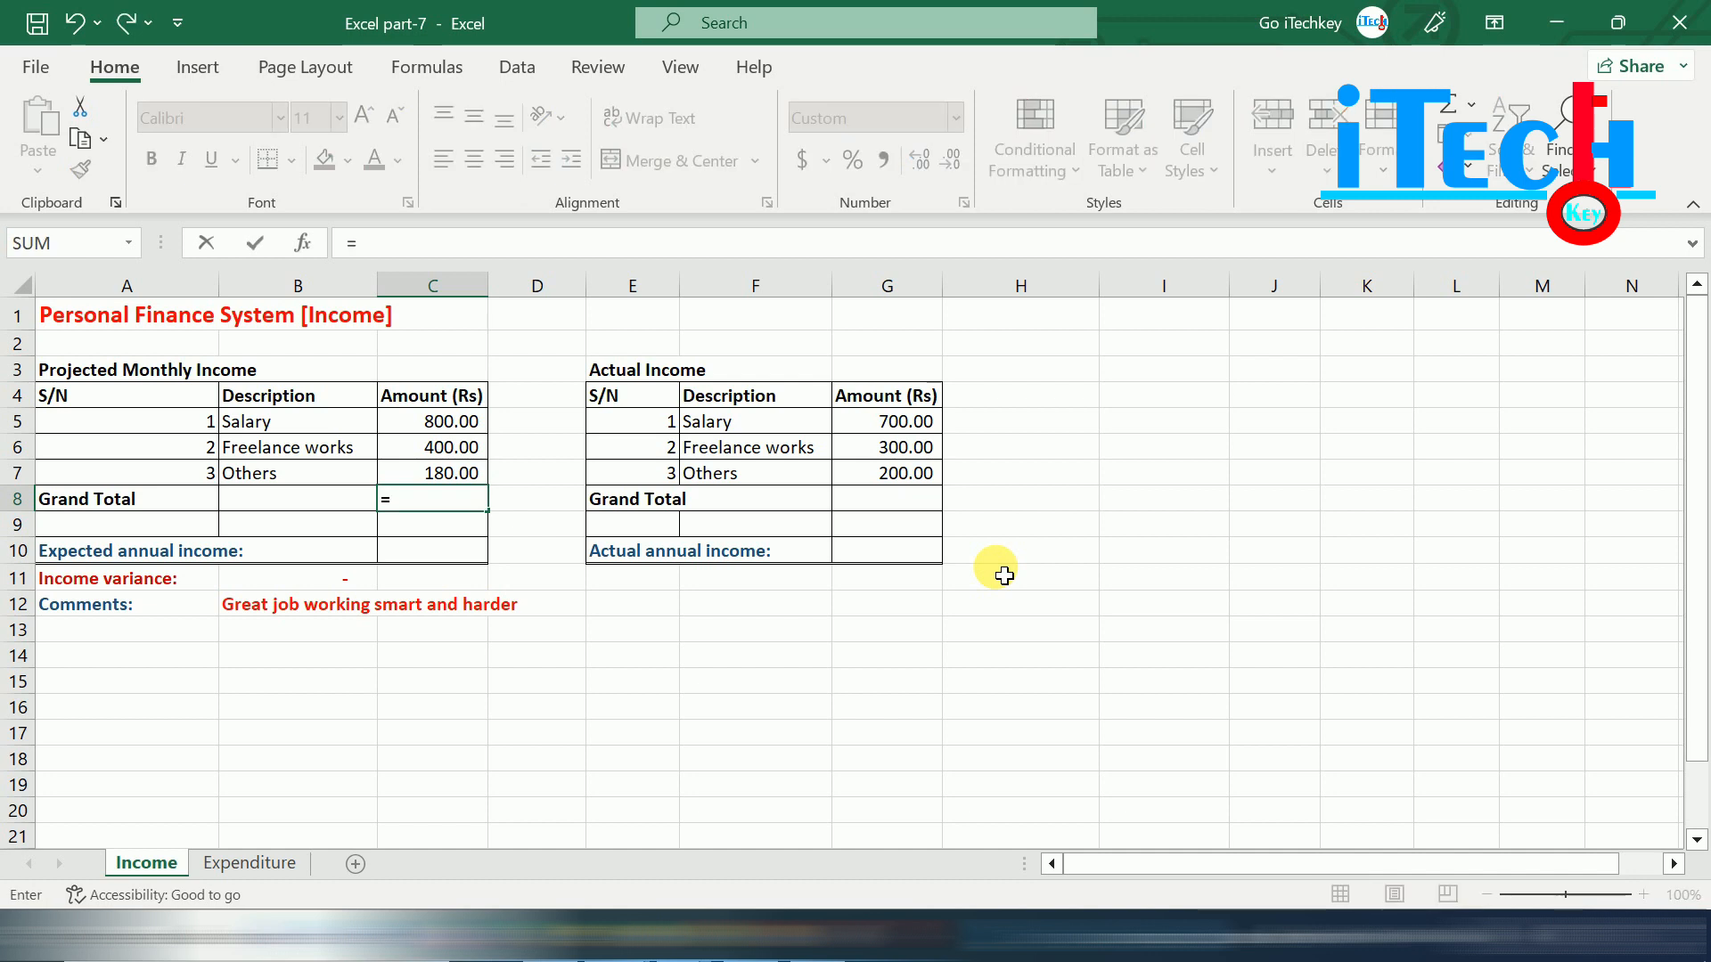
pyautogui.write('sum')
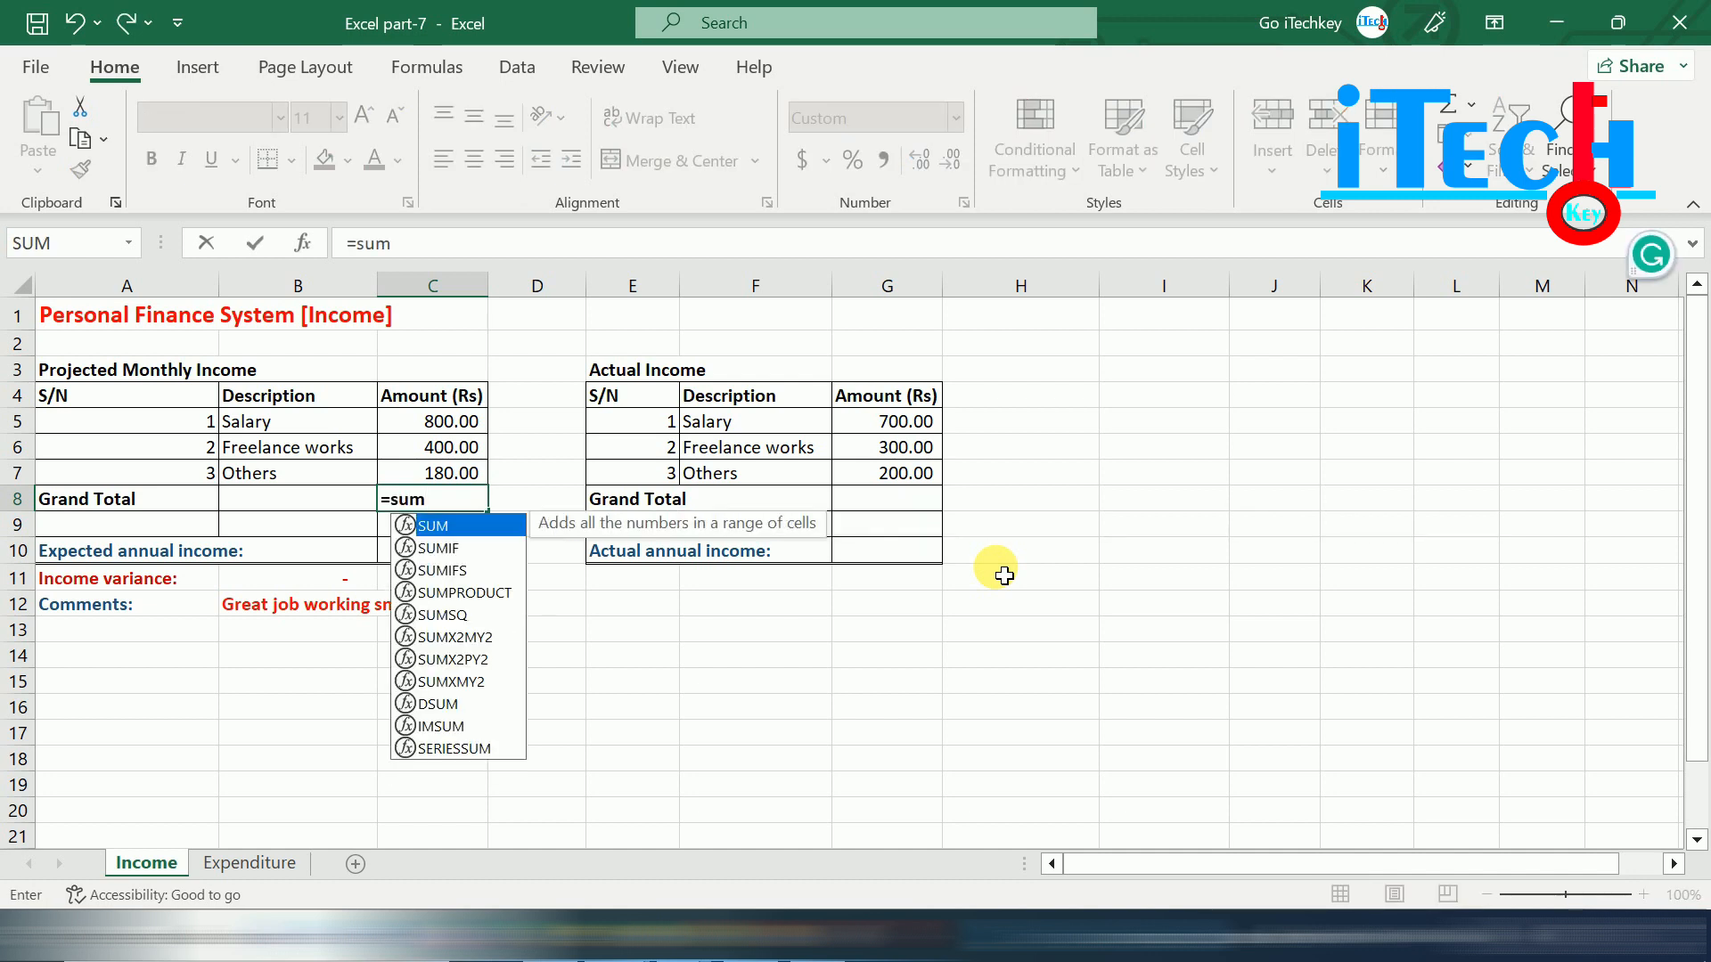
pyautogui.press('Tab')
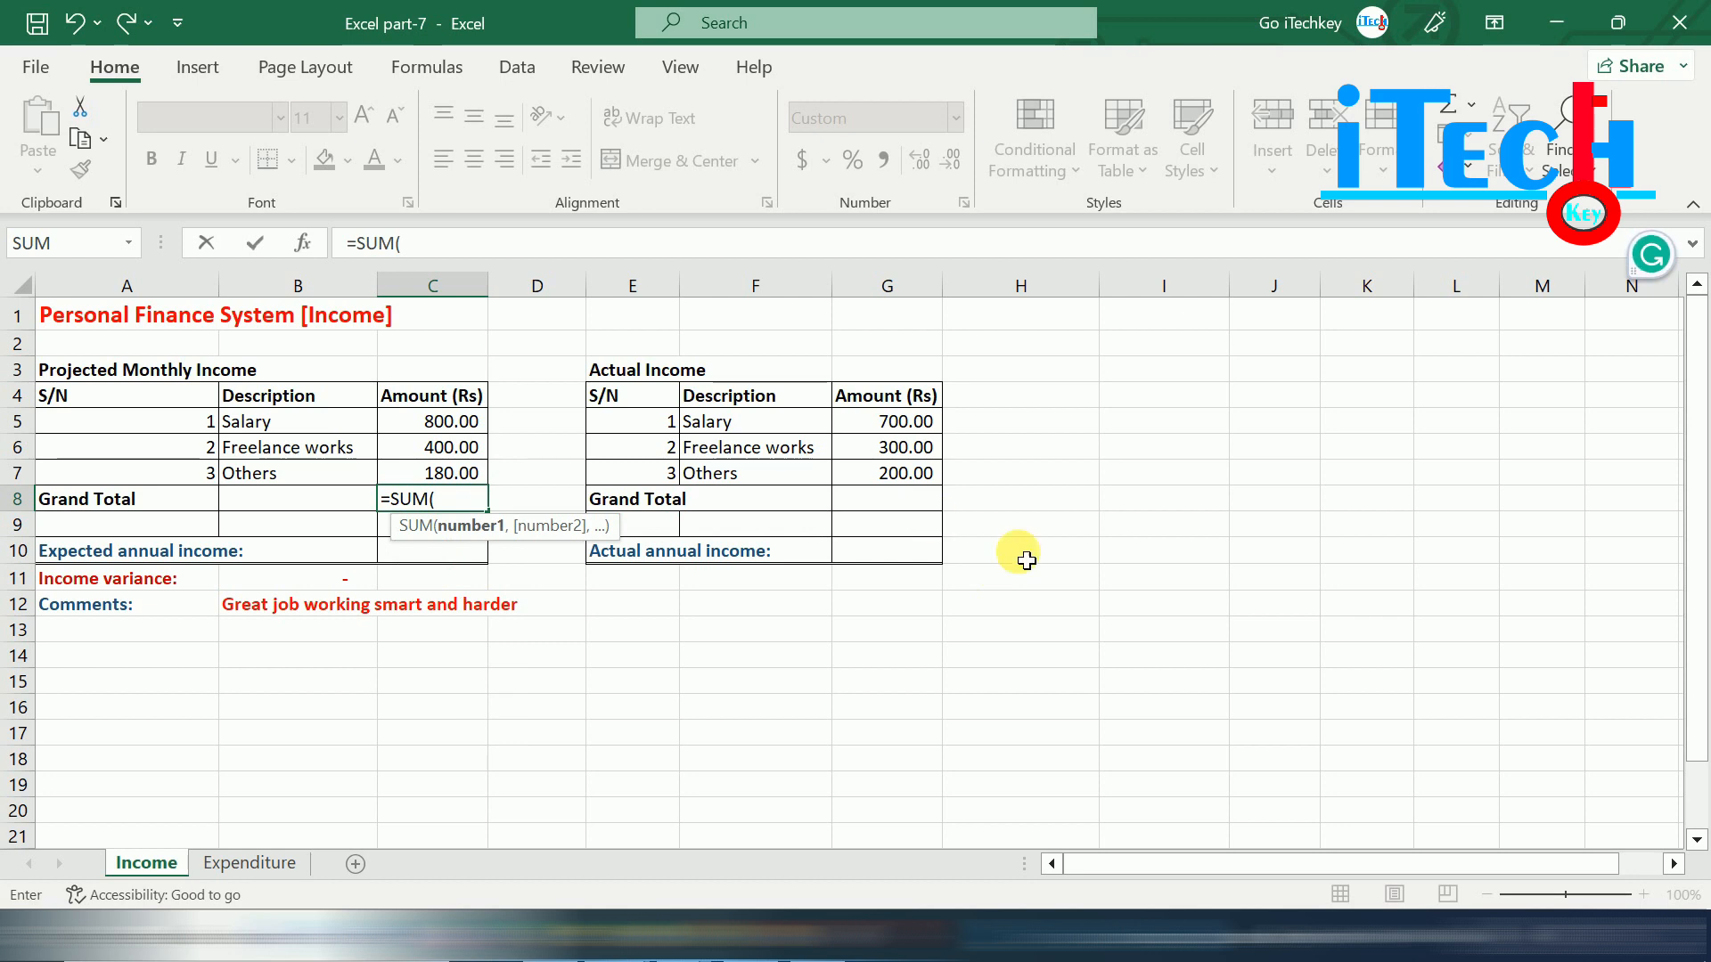
pyautogui.moveTo(436, 424); pyautogui.dragTo(448, 472)
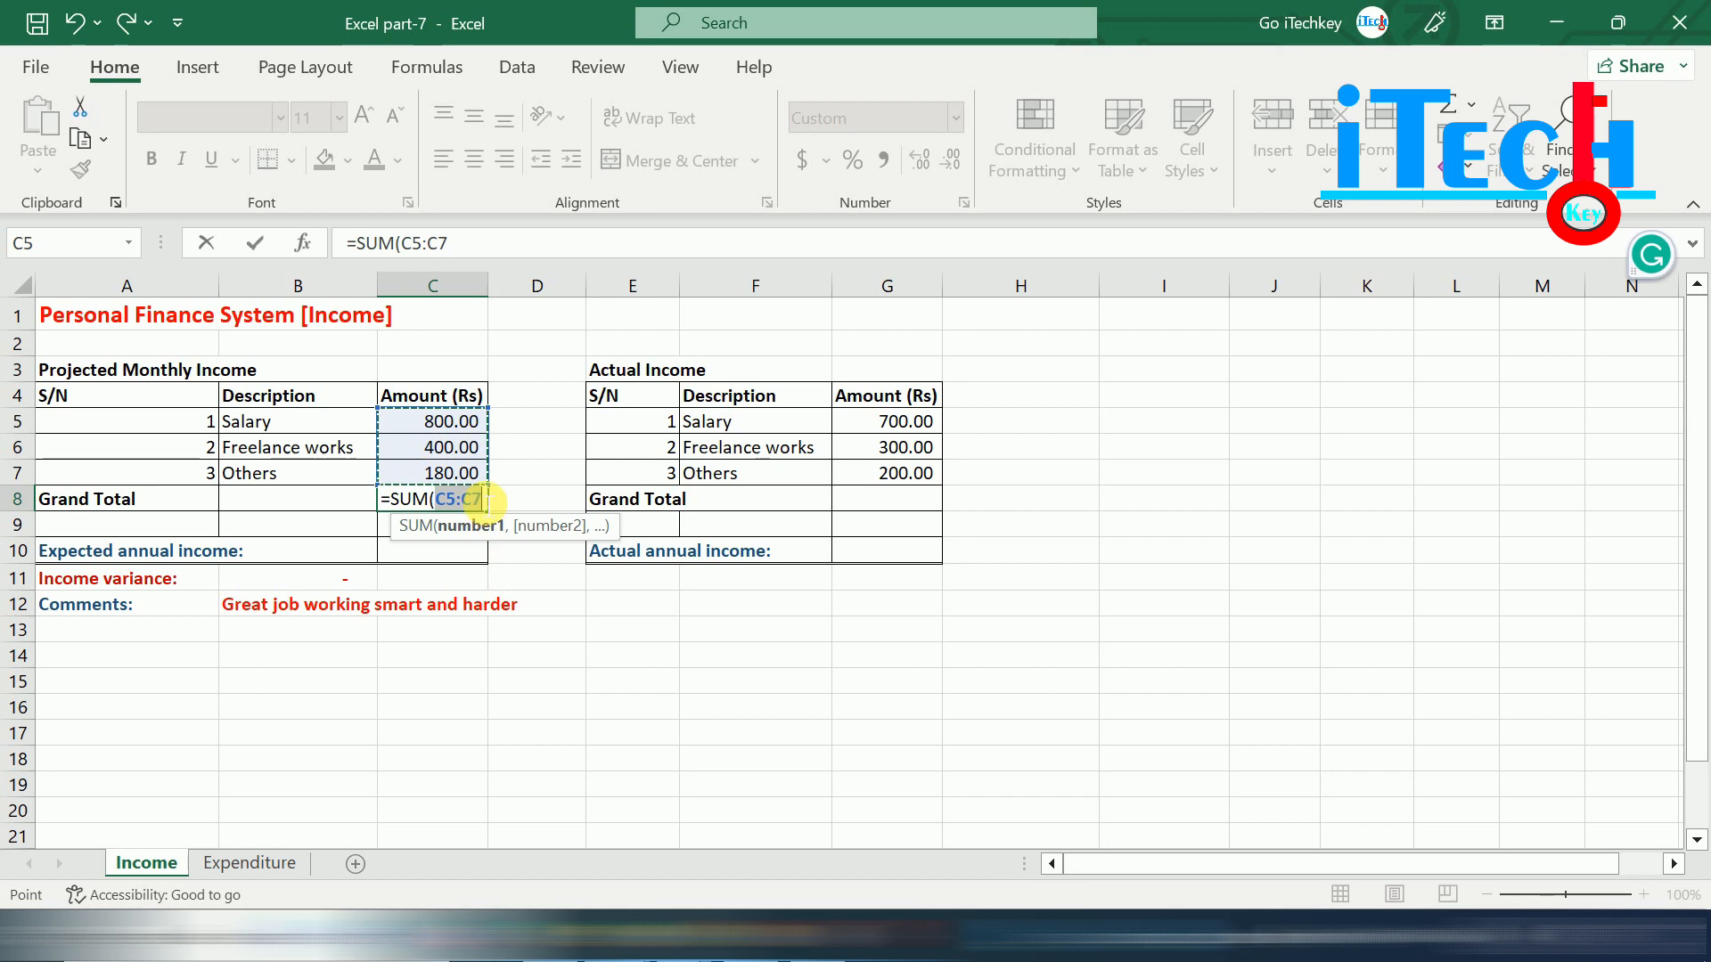
pyautogui.write(')')
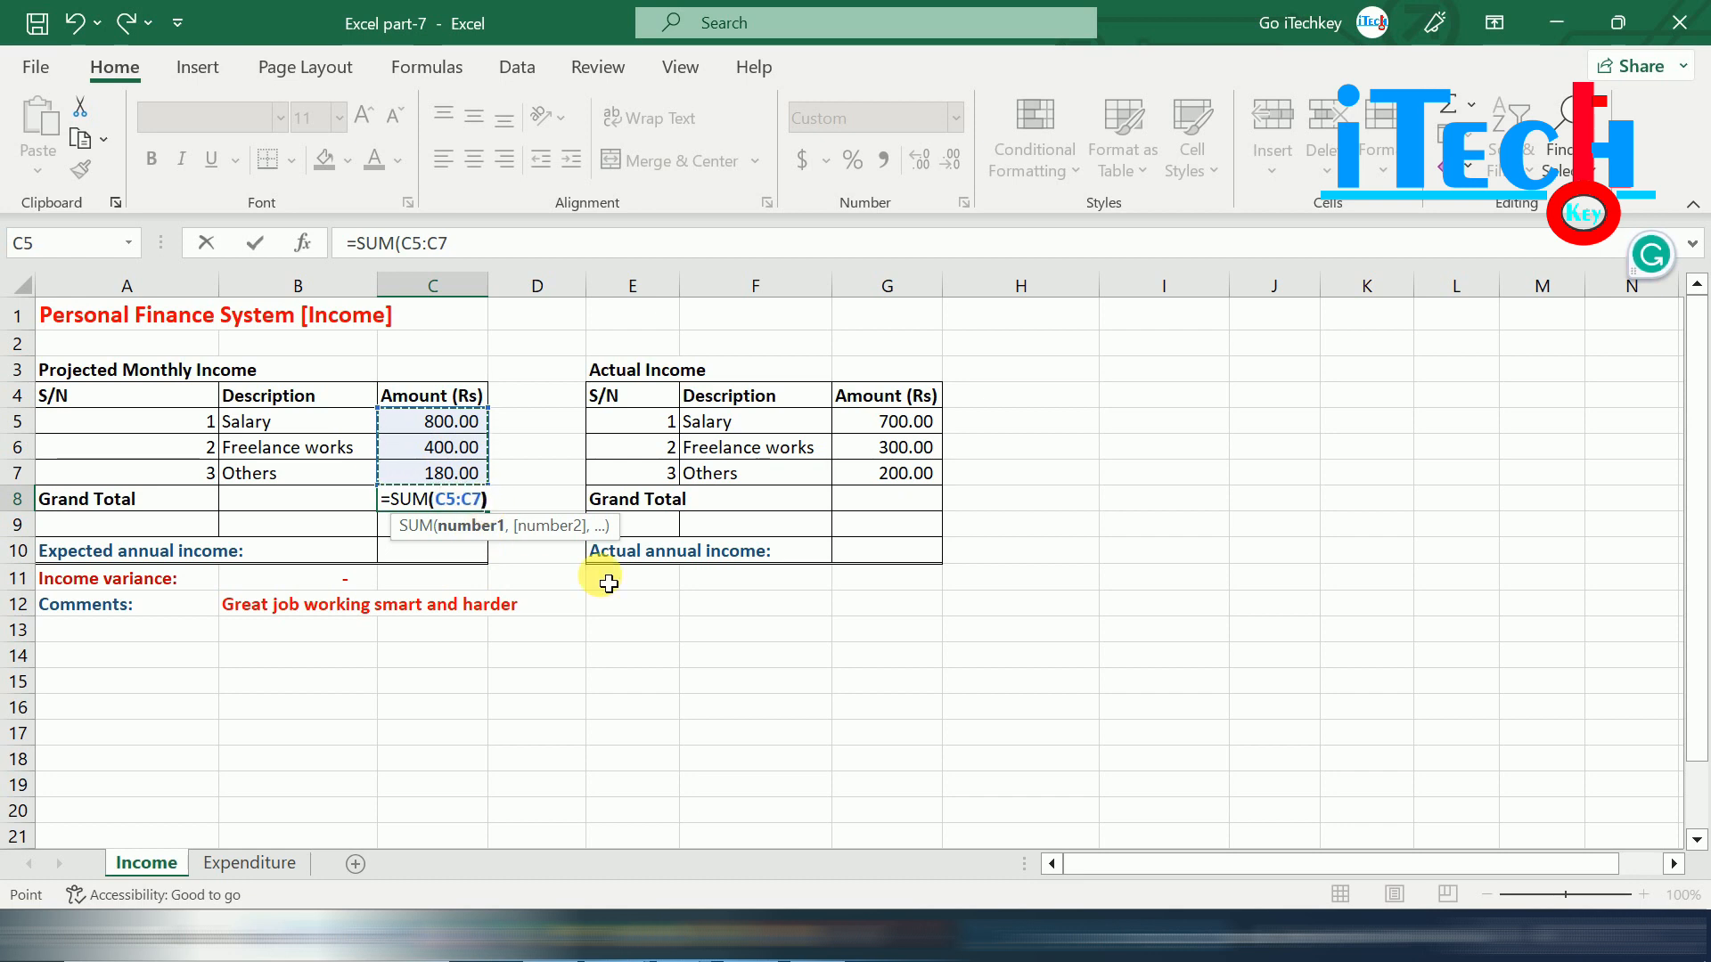
pyautogui.press('Return')
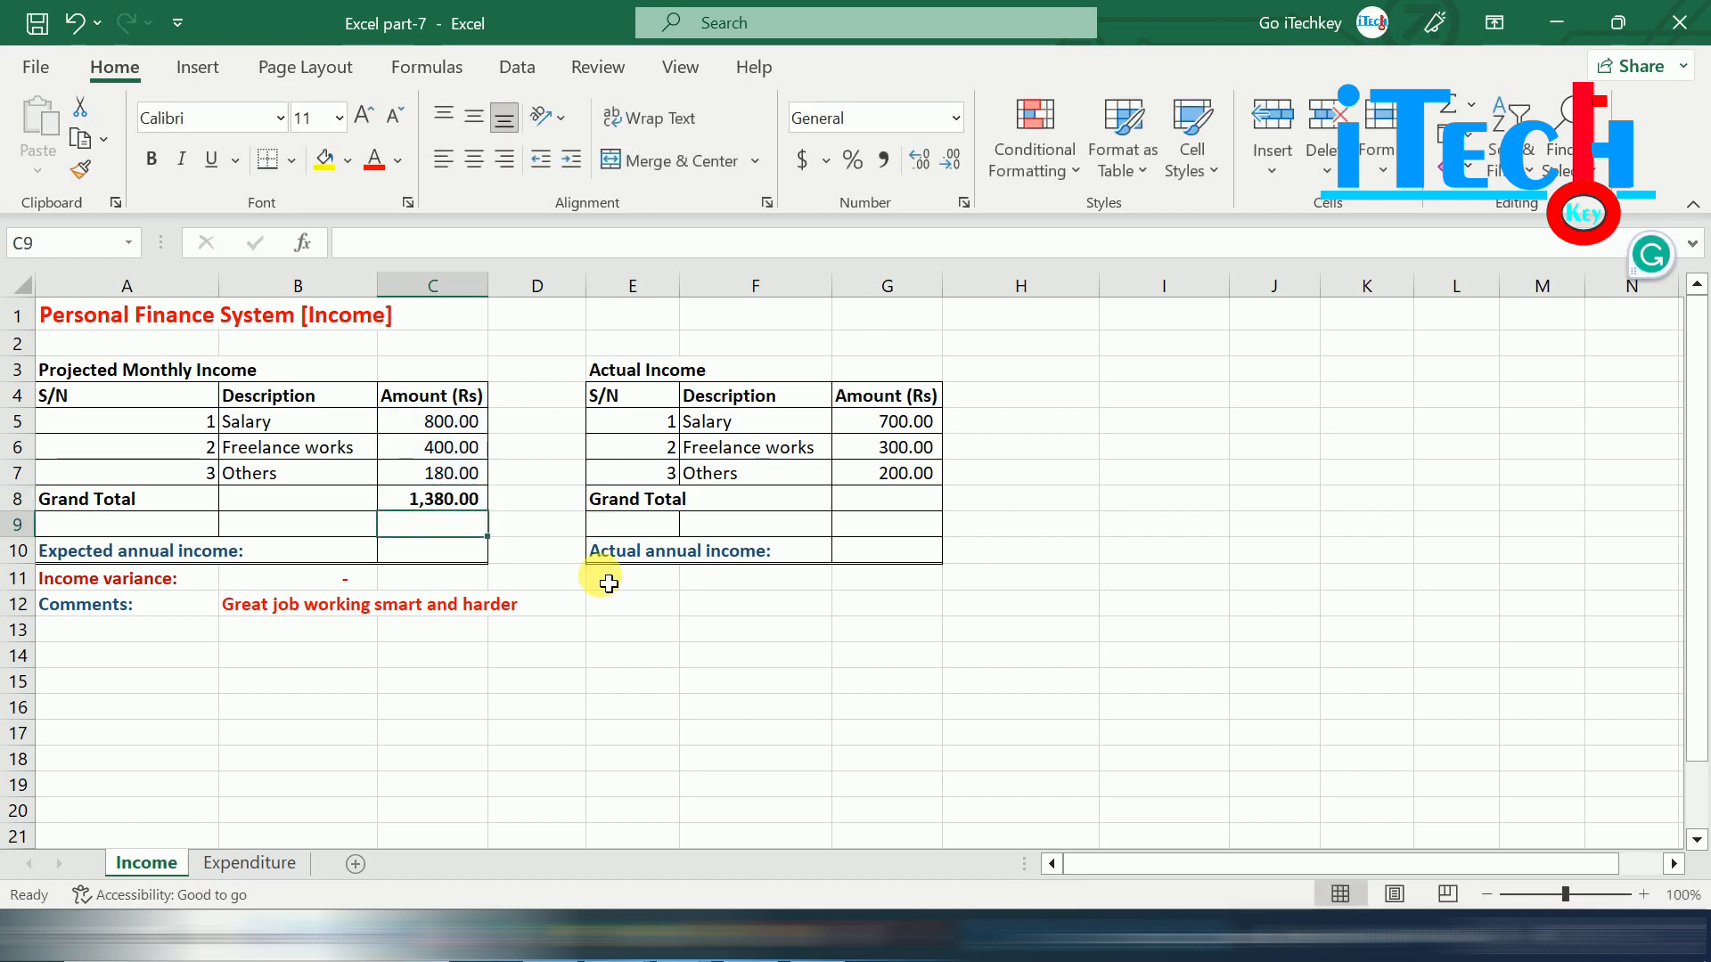
pyautogui.press('Up')
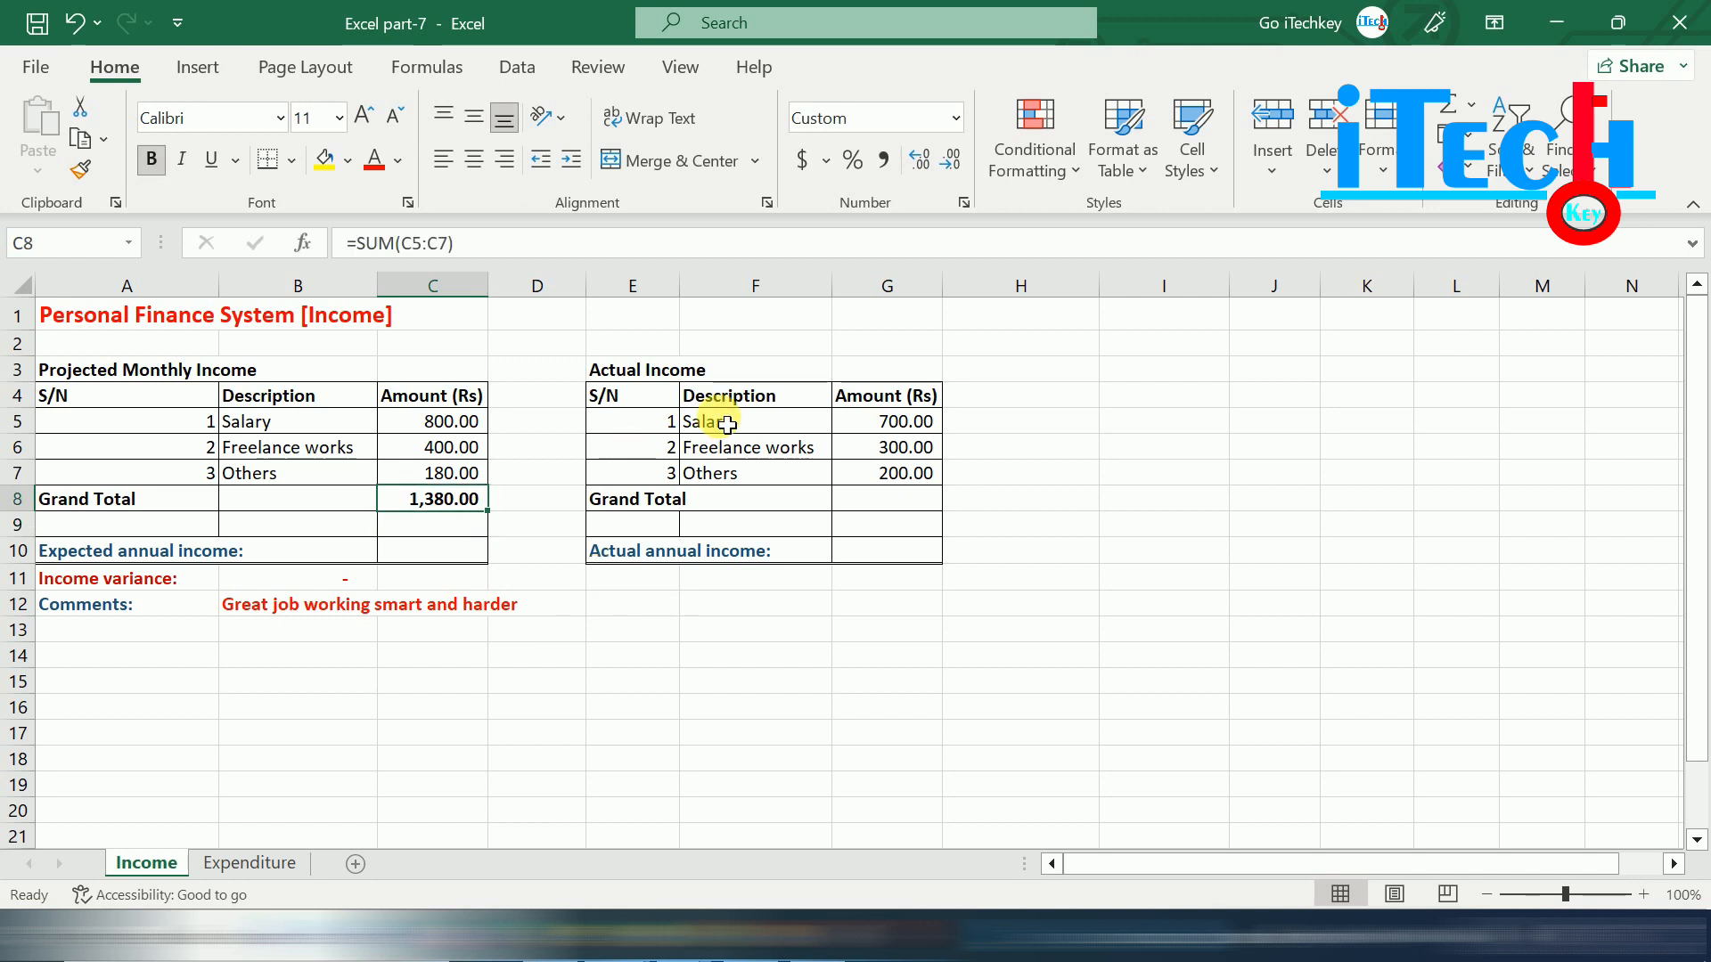
# Calculate the actual income grand total in G8 with the formula =SUM(G5:G7).
pyautogui.click(646, 378)
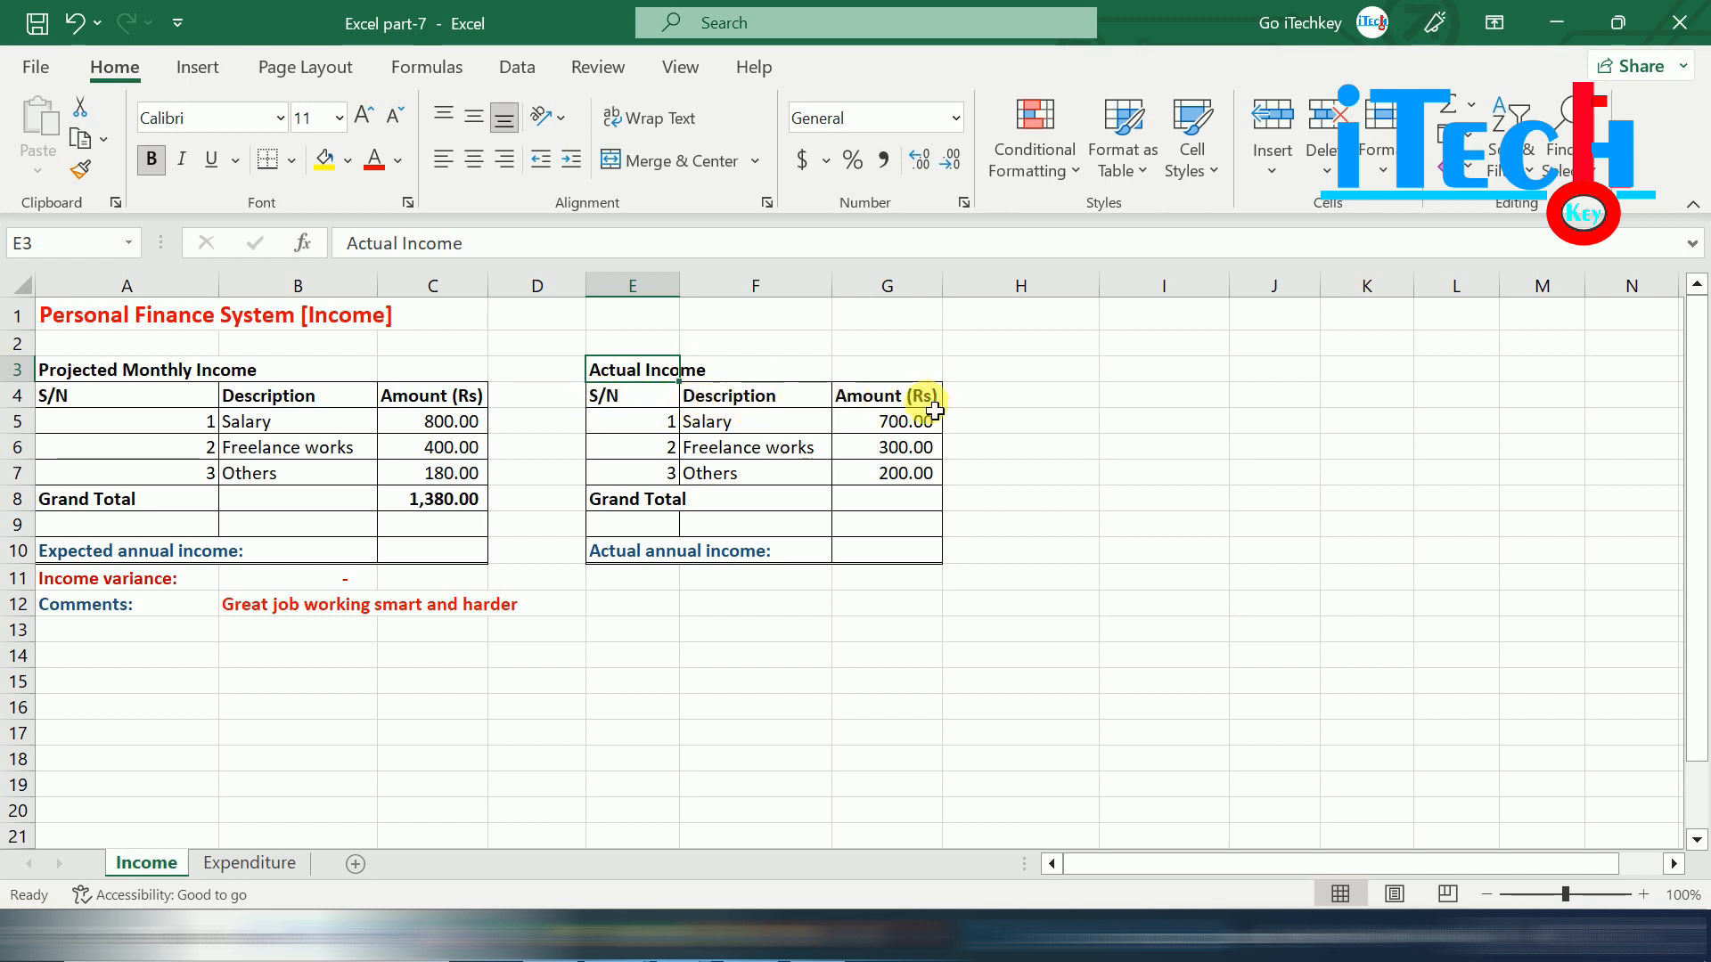
pyautogui.click(717, 432)
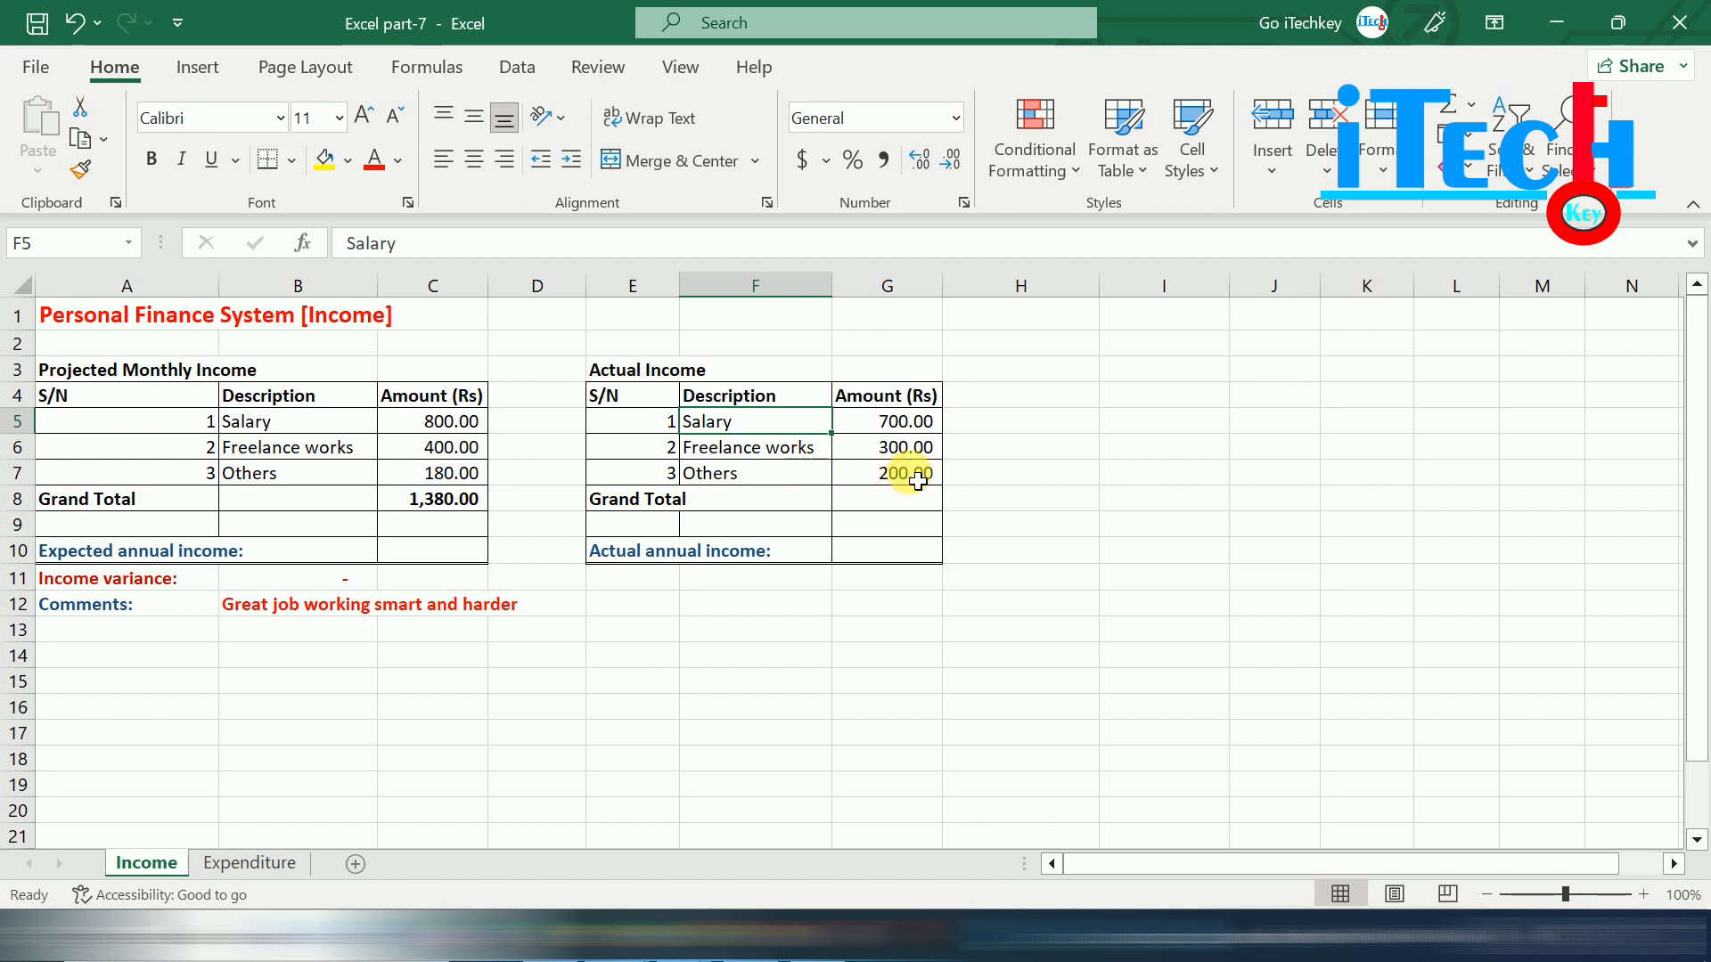
pyautogui.click(894, 505)
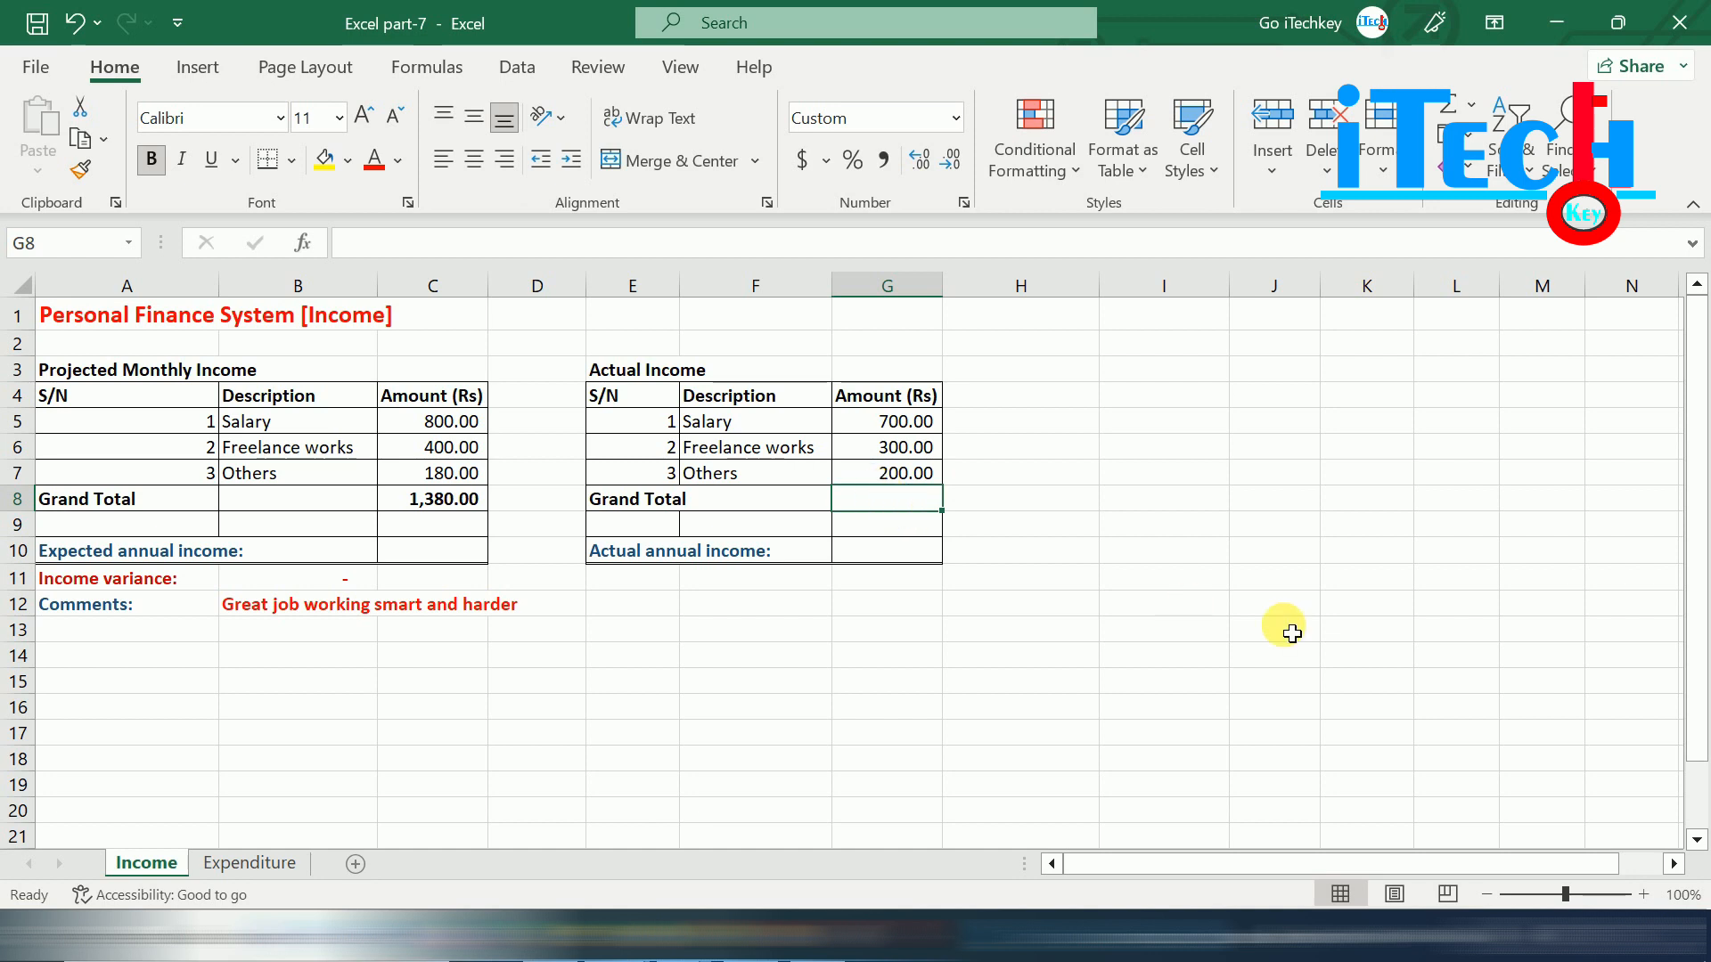
pyautogui.press('BackSpace')
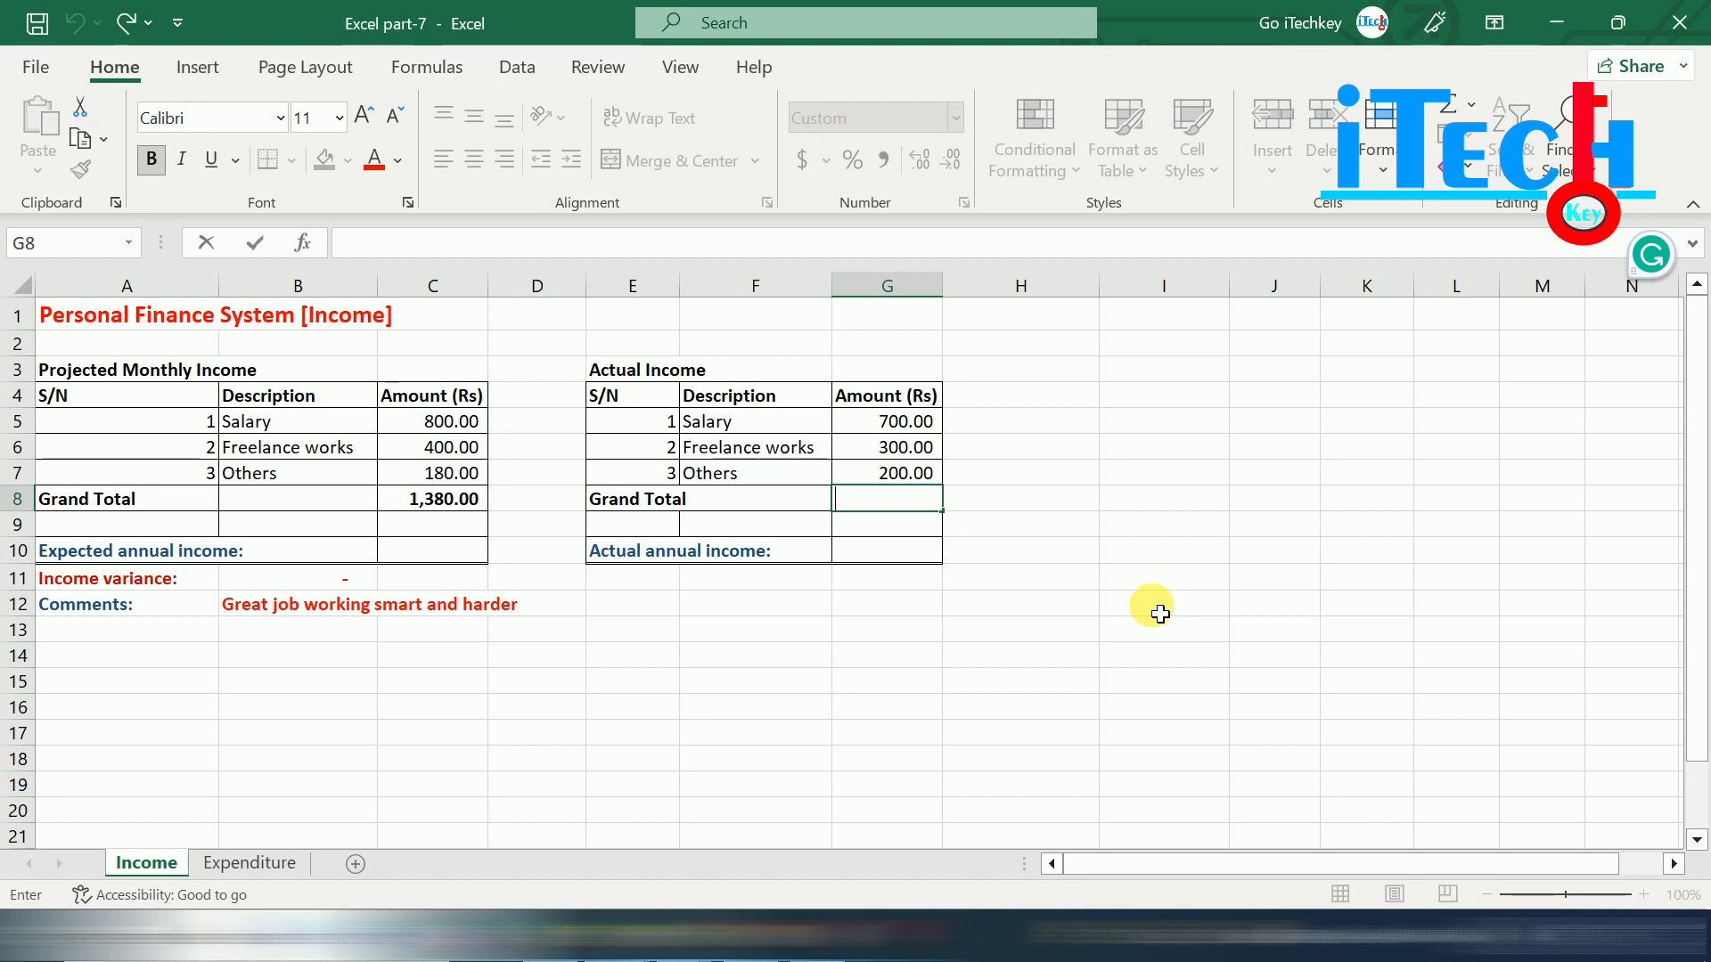
pyautogui.write('=sum')
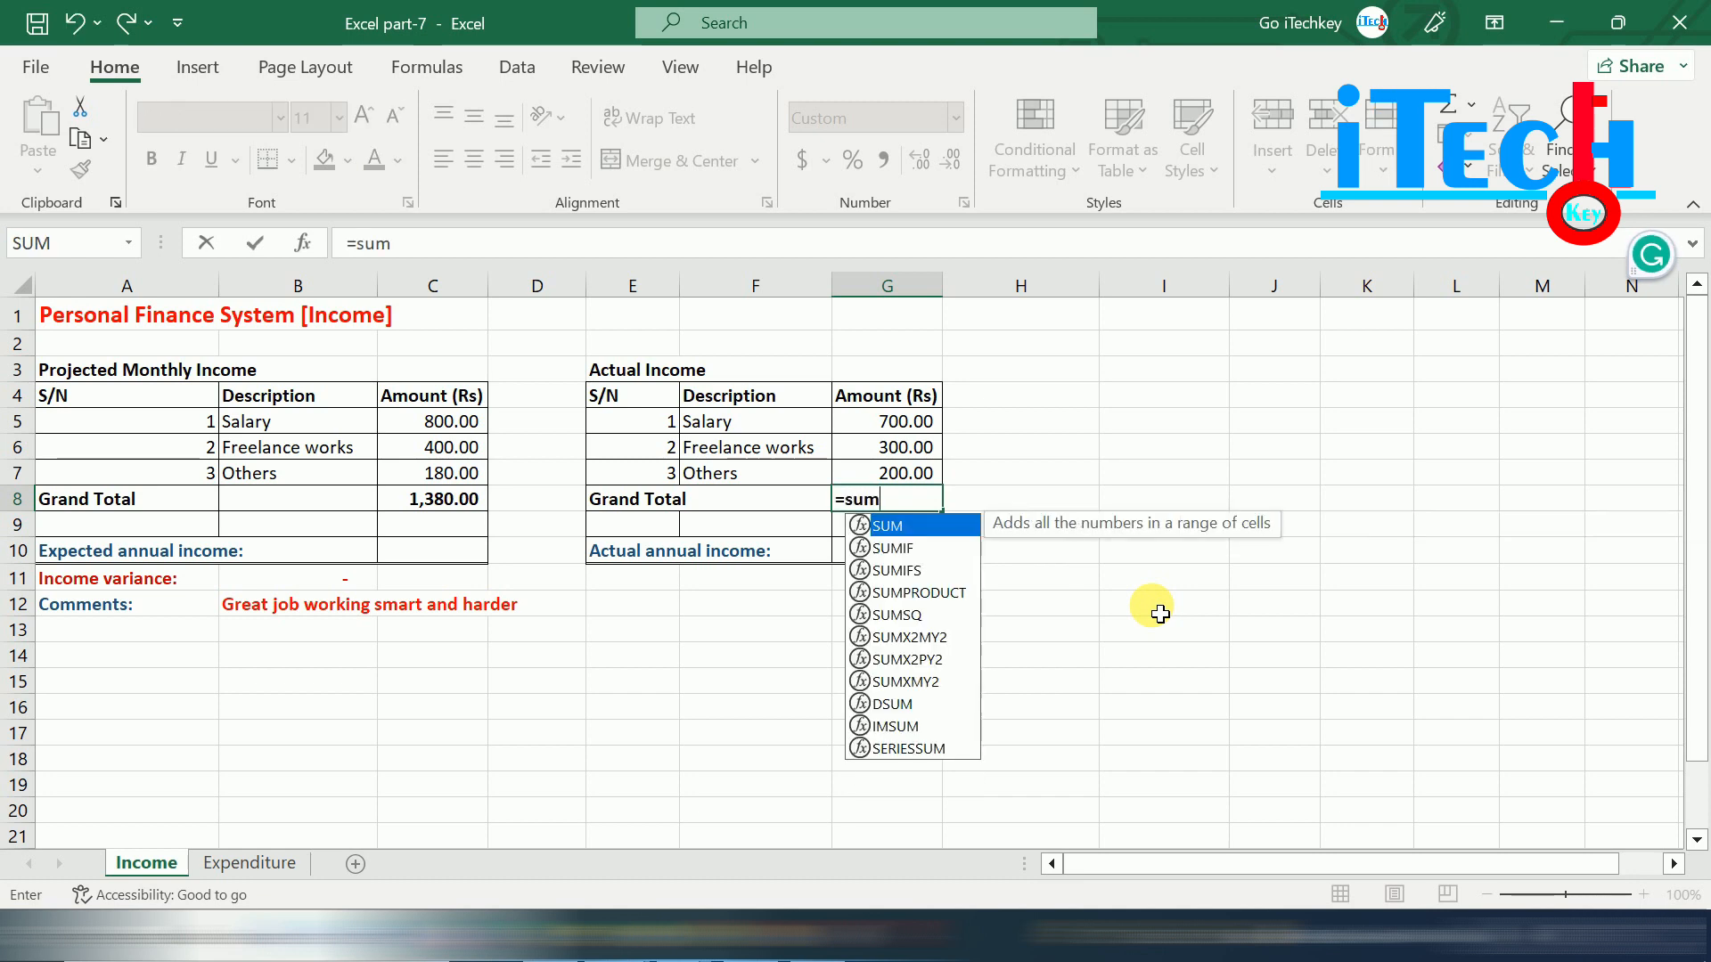
pyautogui.press('Tab')
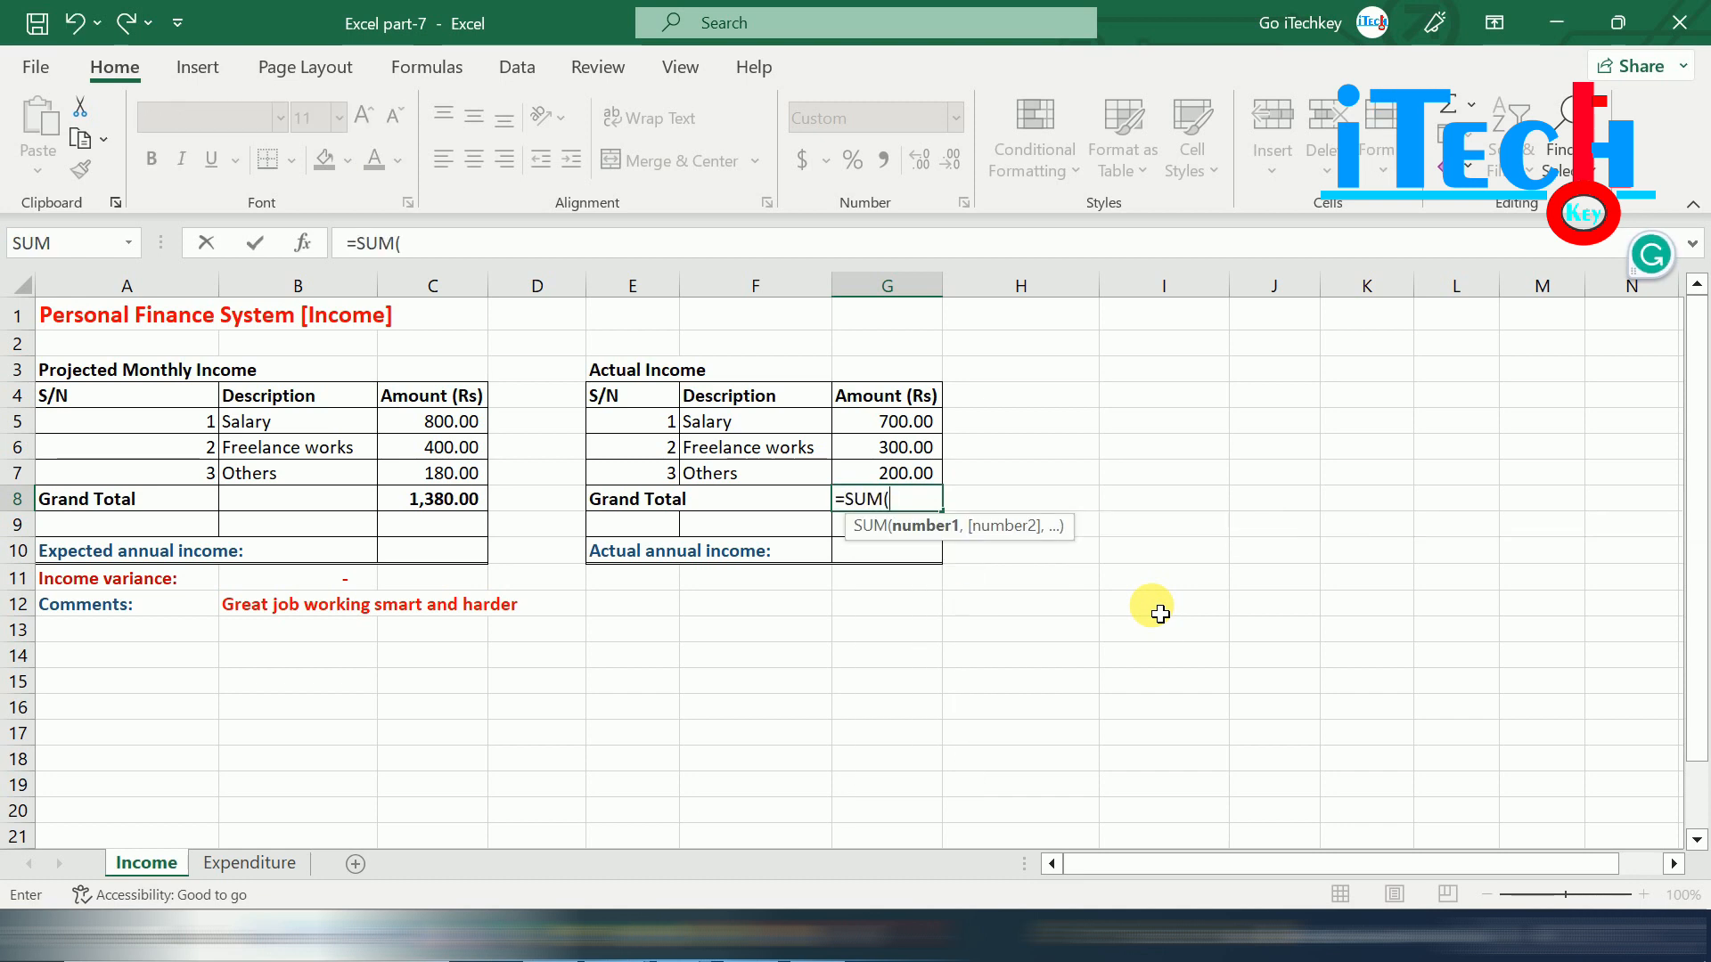
pyautogui.moveTo(918, 430); pyautogui.dragTo(924, 475)
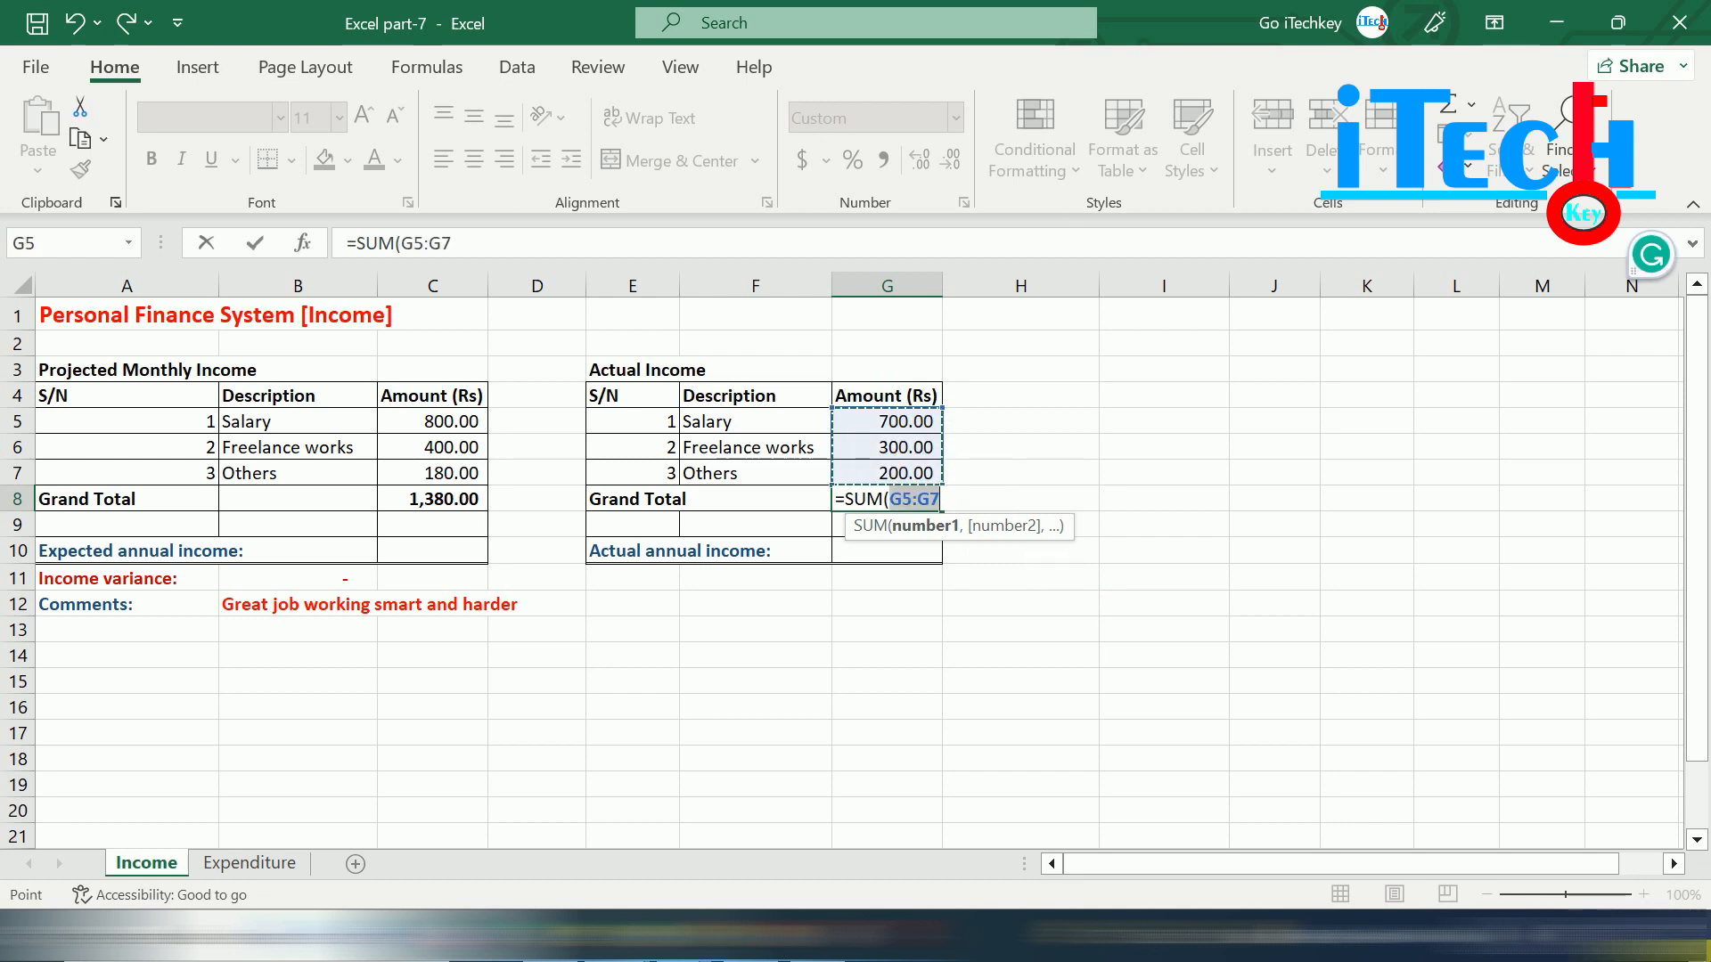
pyautogui.write(')')
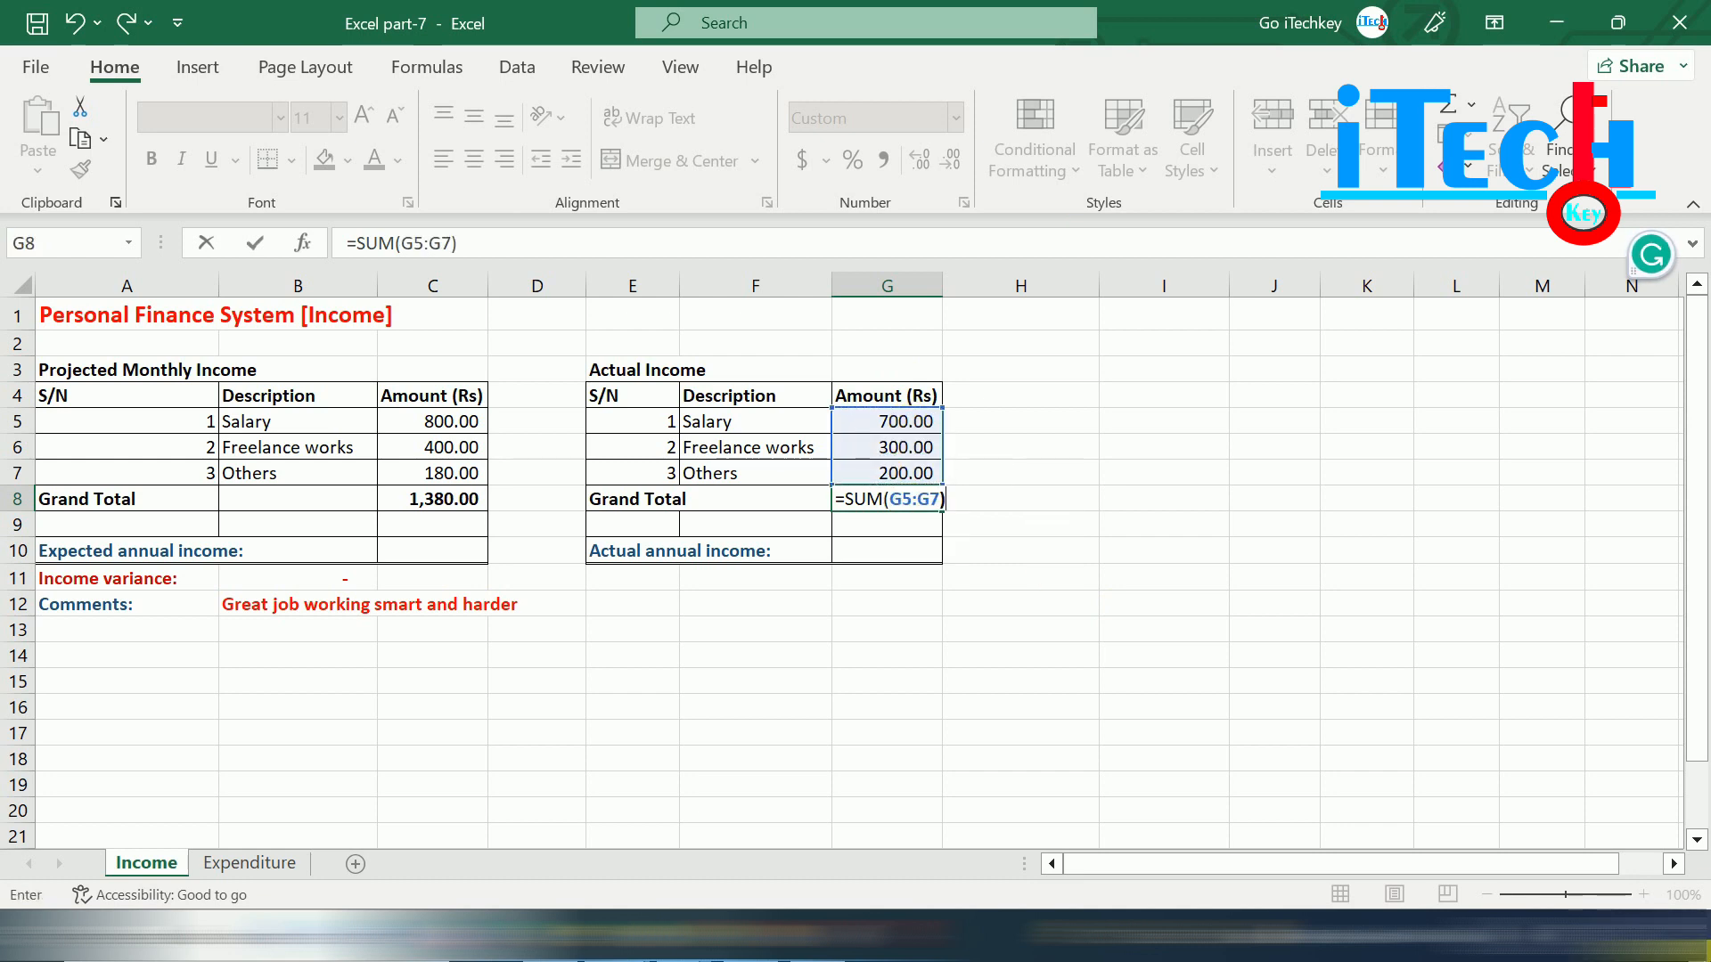
pyautogui.press('Return')
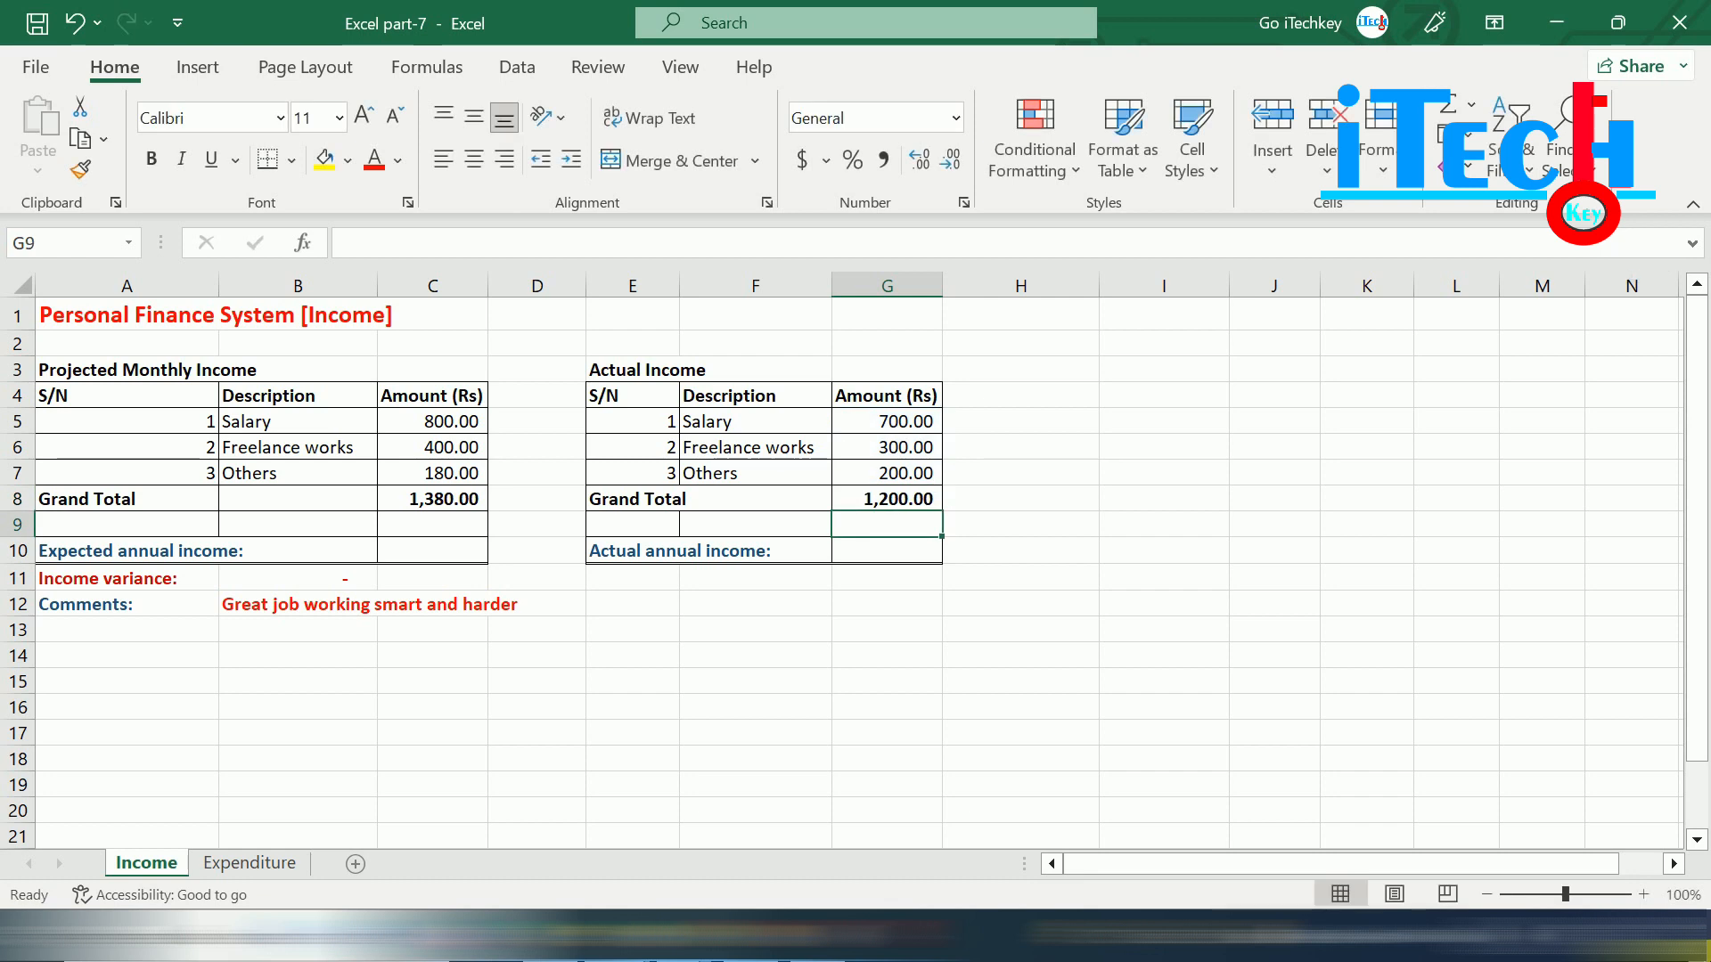
# Compute the expected annual income in C10 by multiplying the projected grand total by 12 with =C8*12.
pyautogui.click(413, 557)
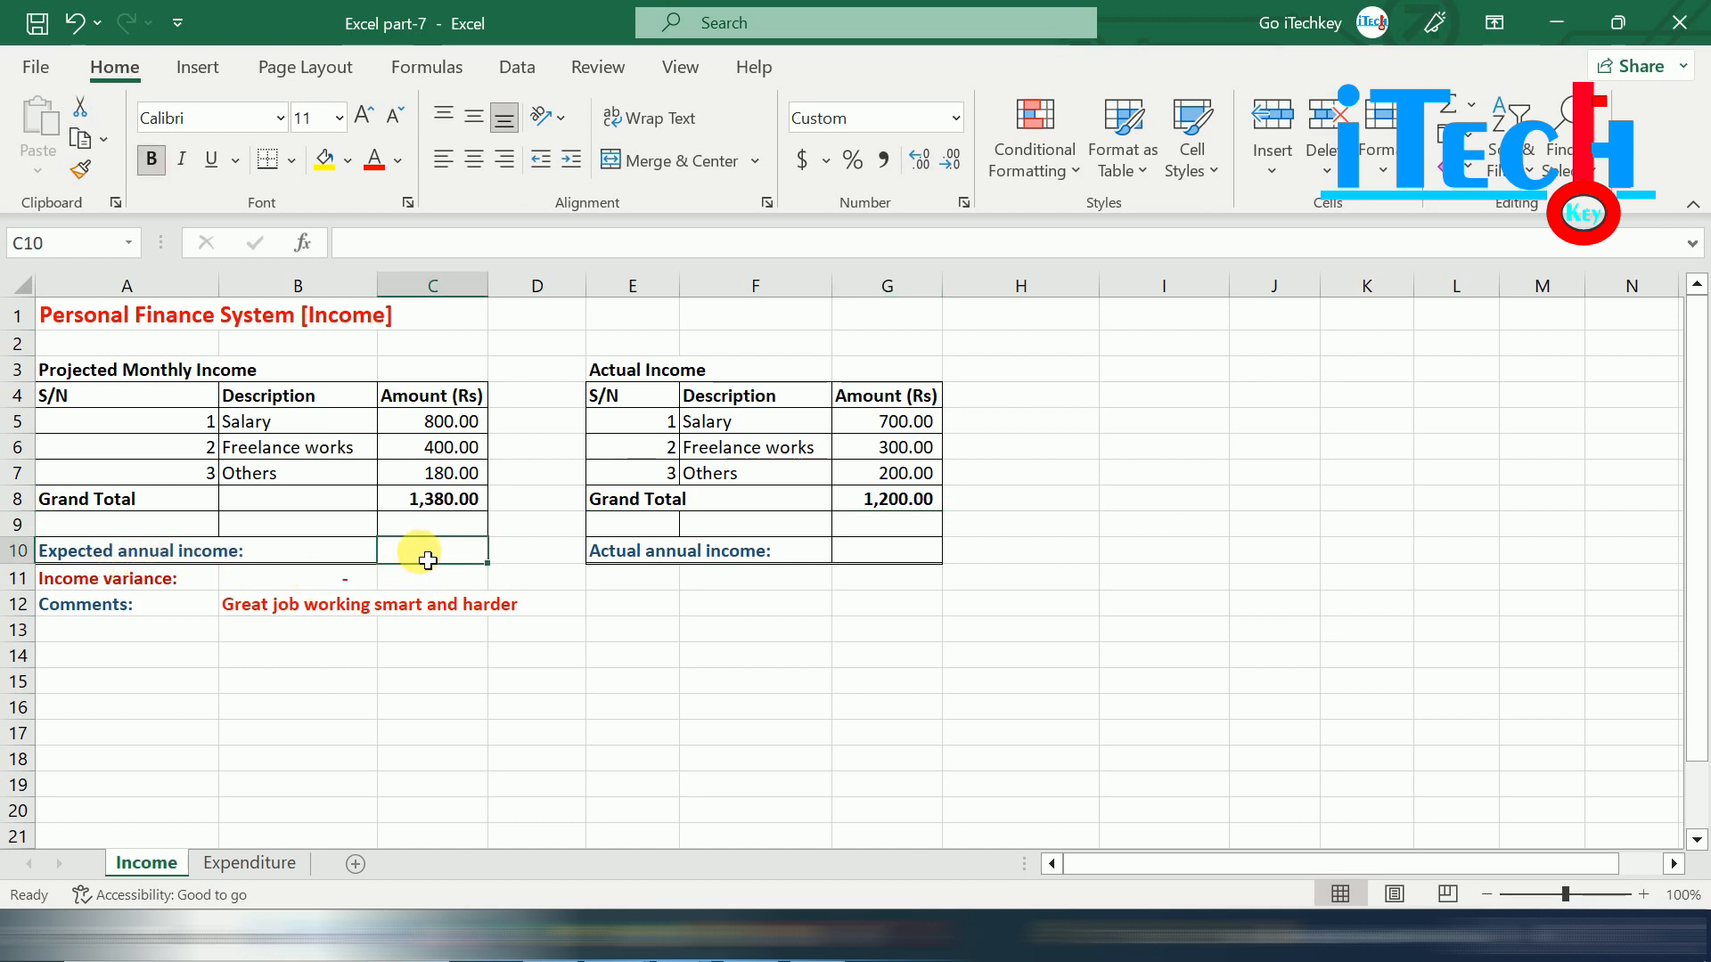
pyautogui.write('=')
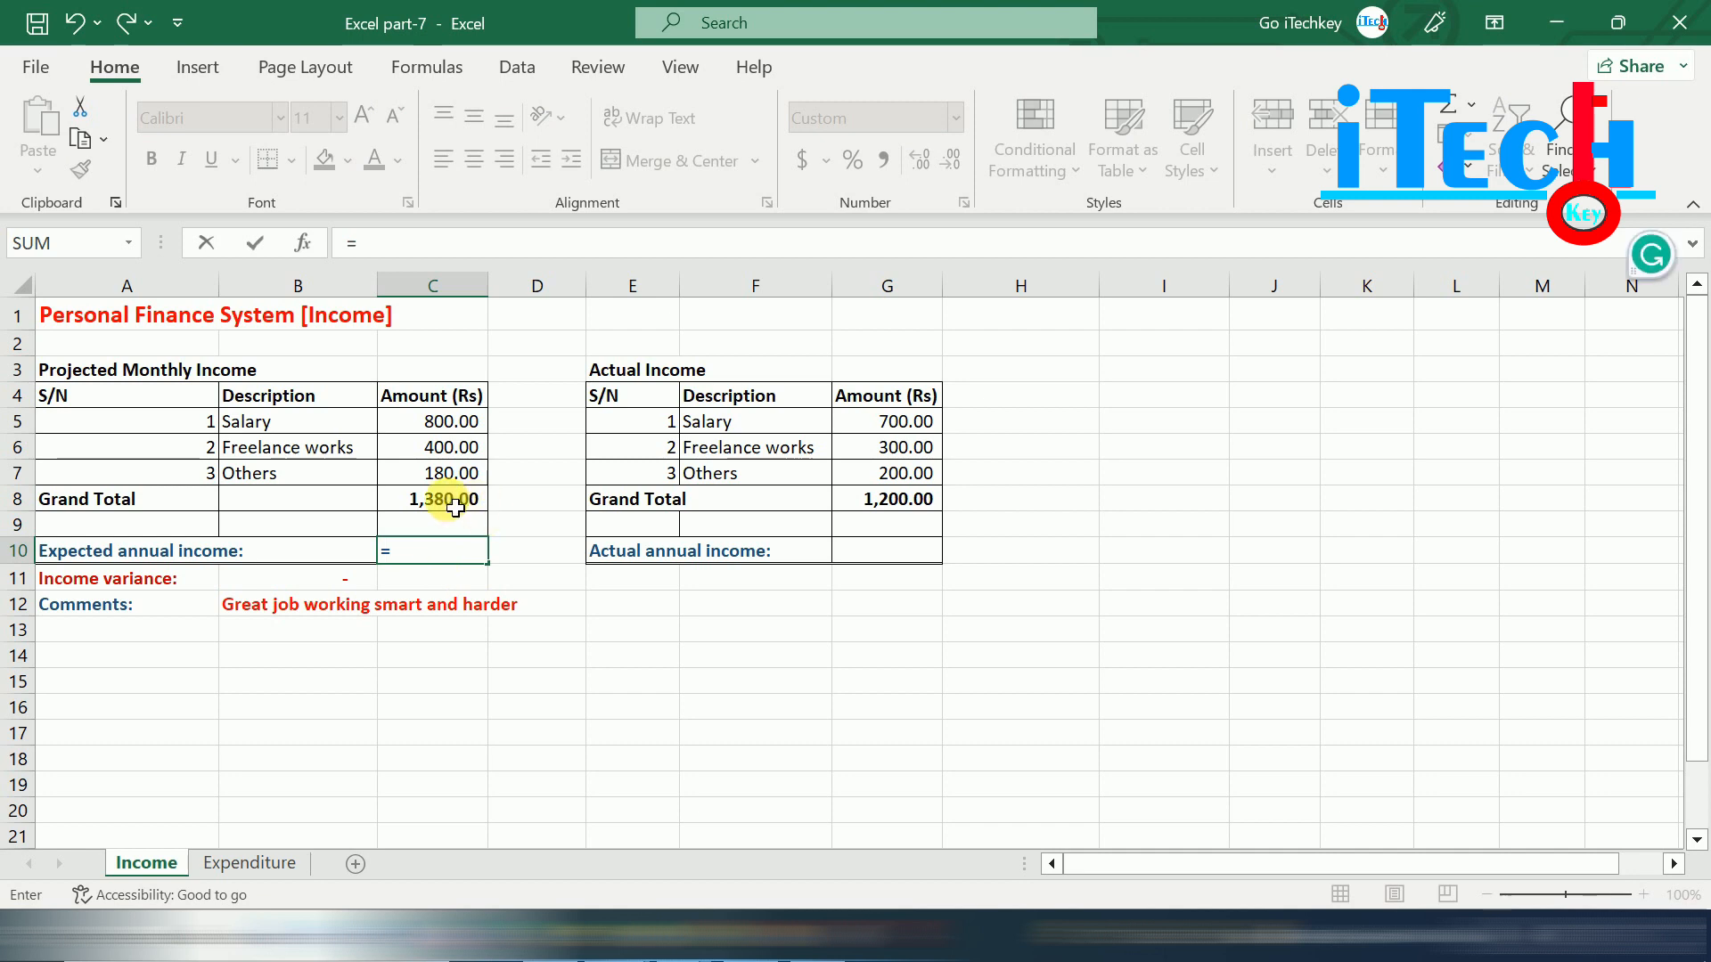
pyautogui.click(455, 507)
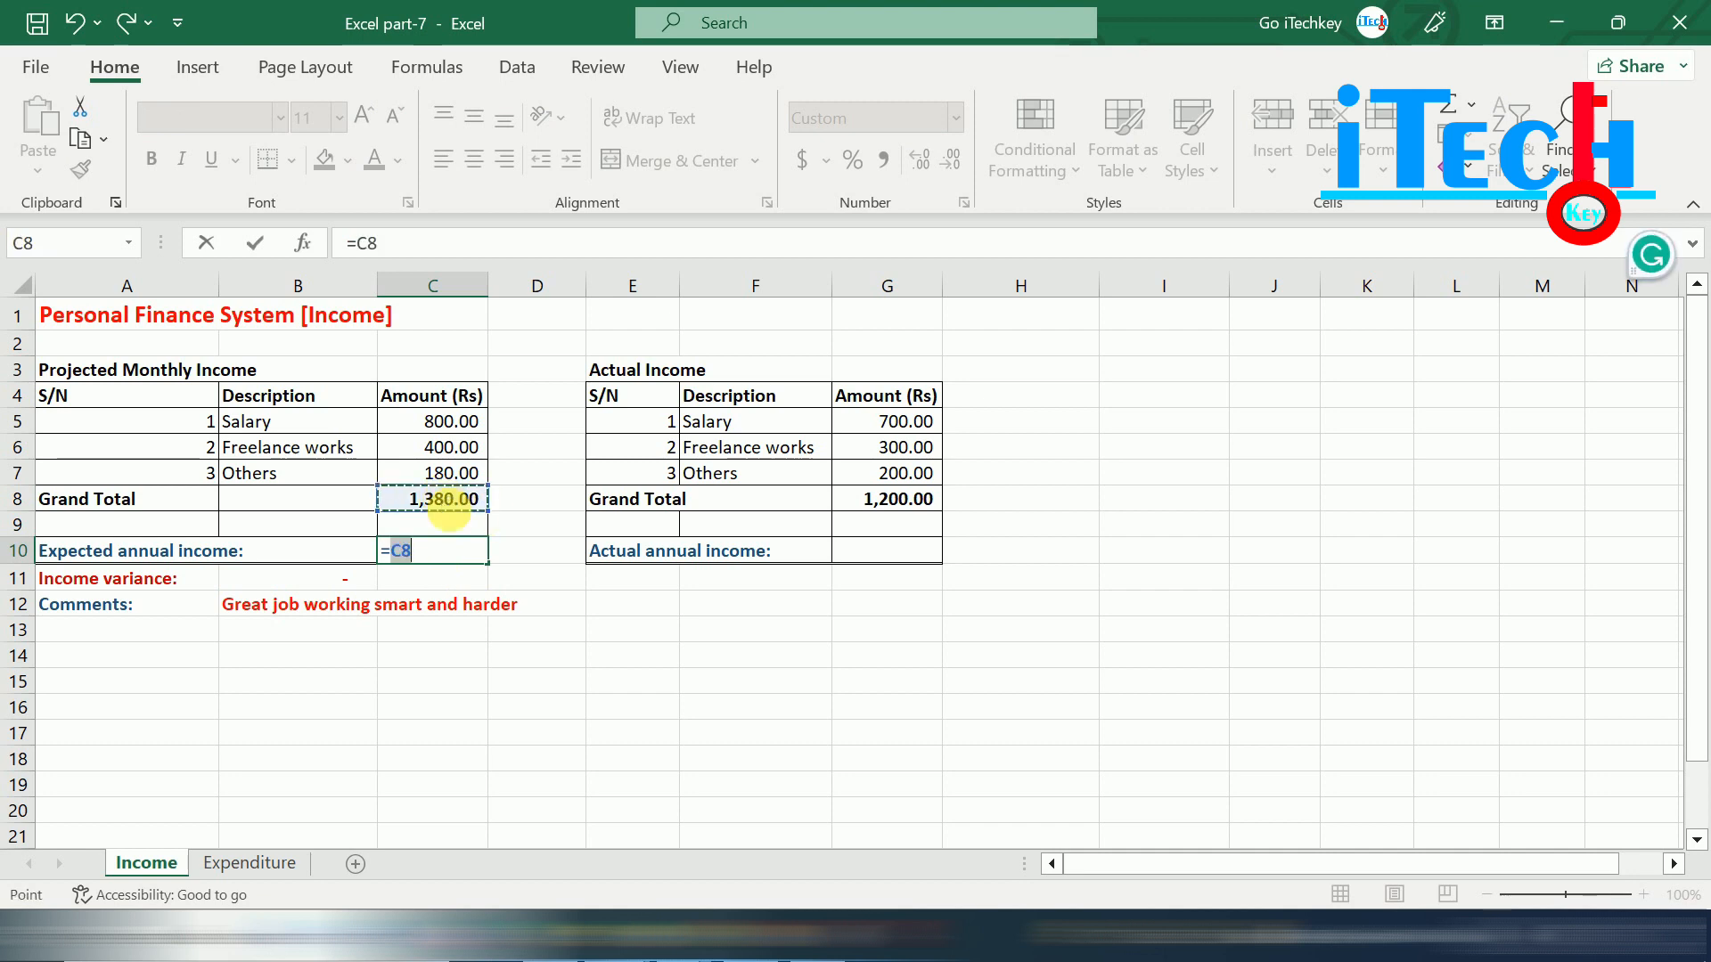
pyautogui.click(430, 556)
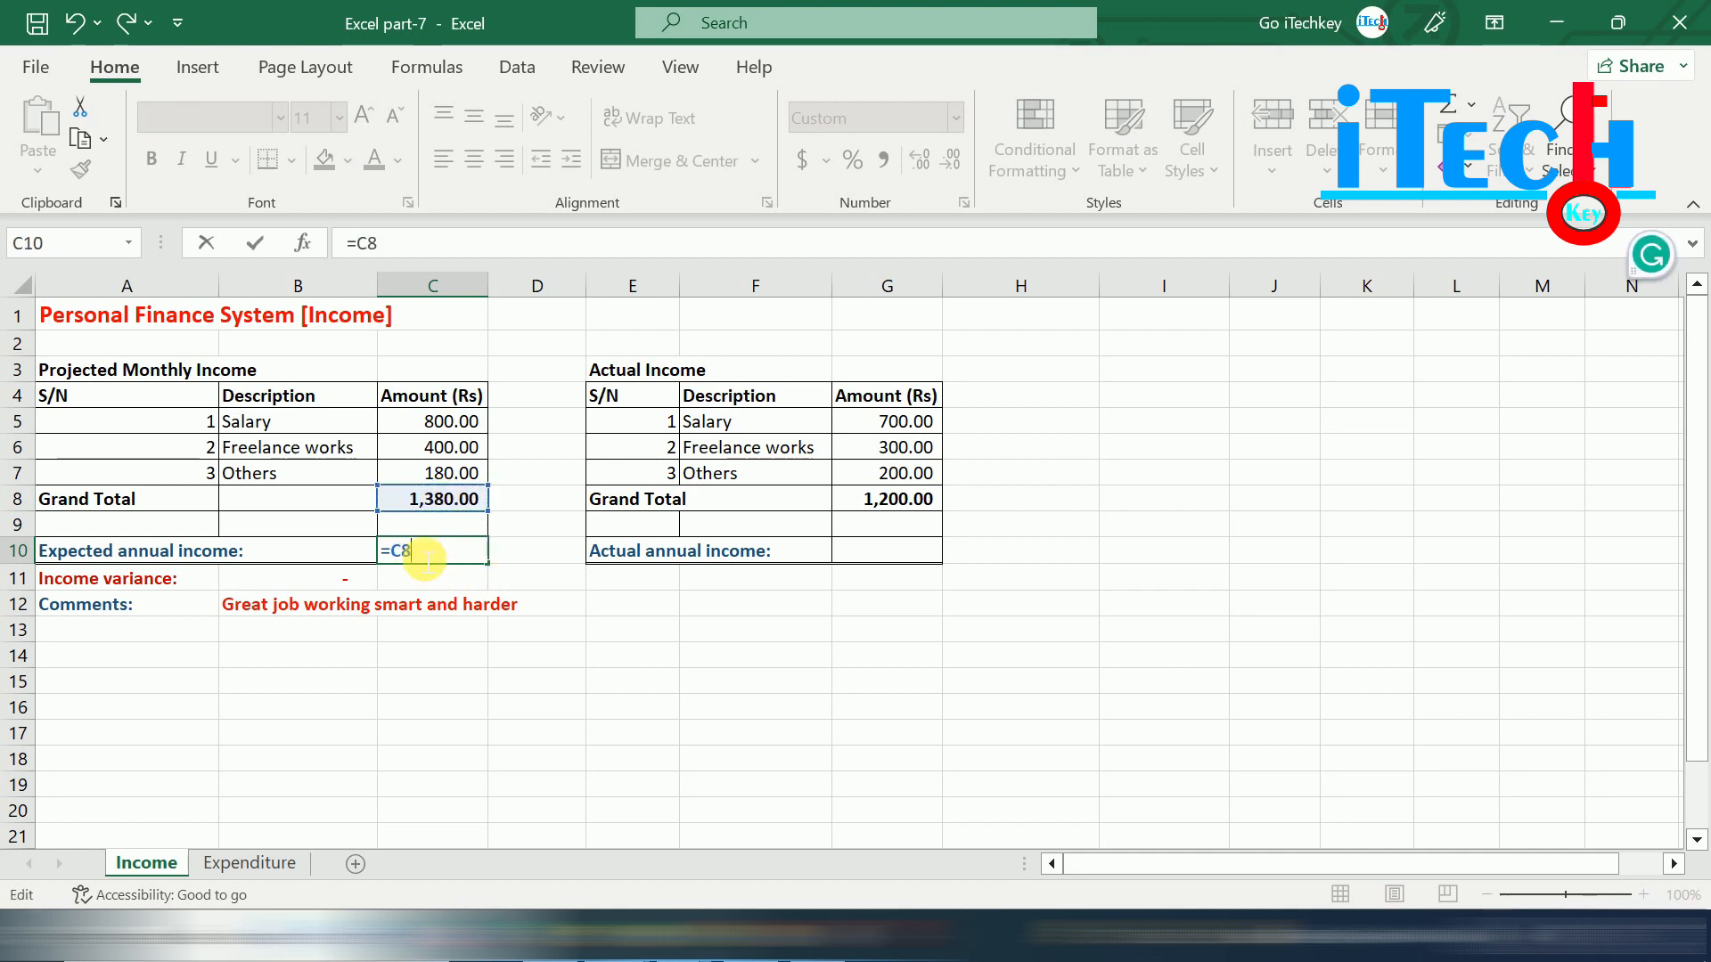
pyautogui.write('*12')
pyautogui.press('Return')
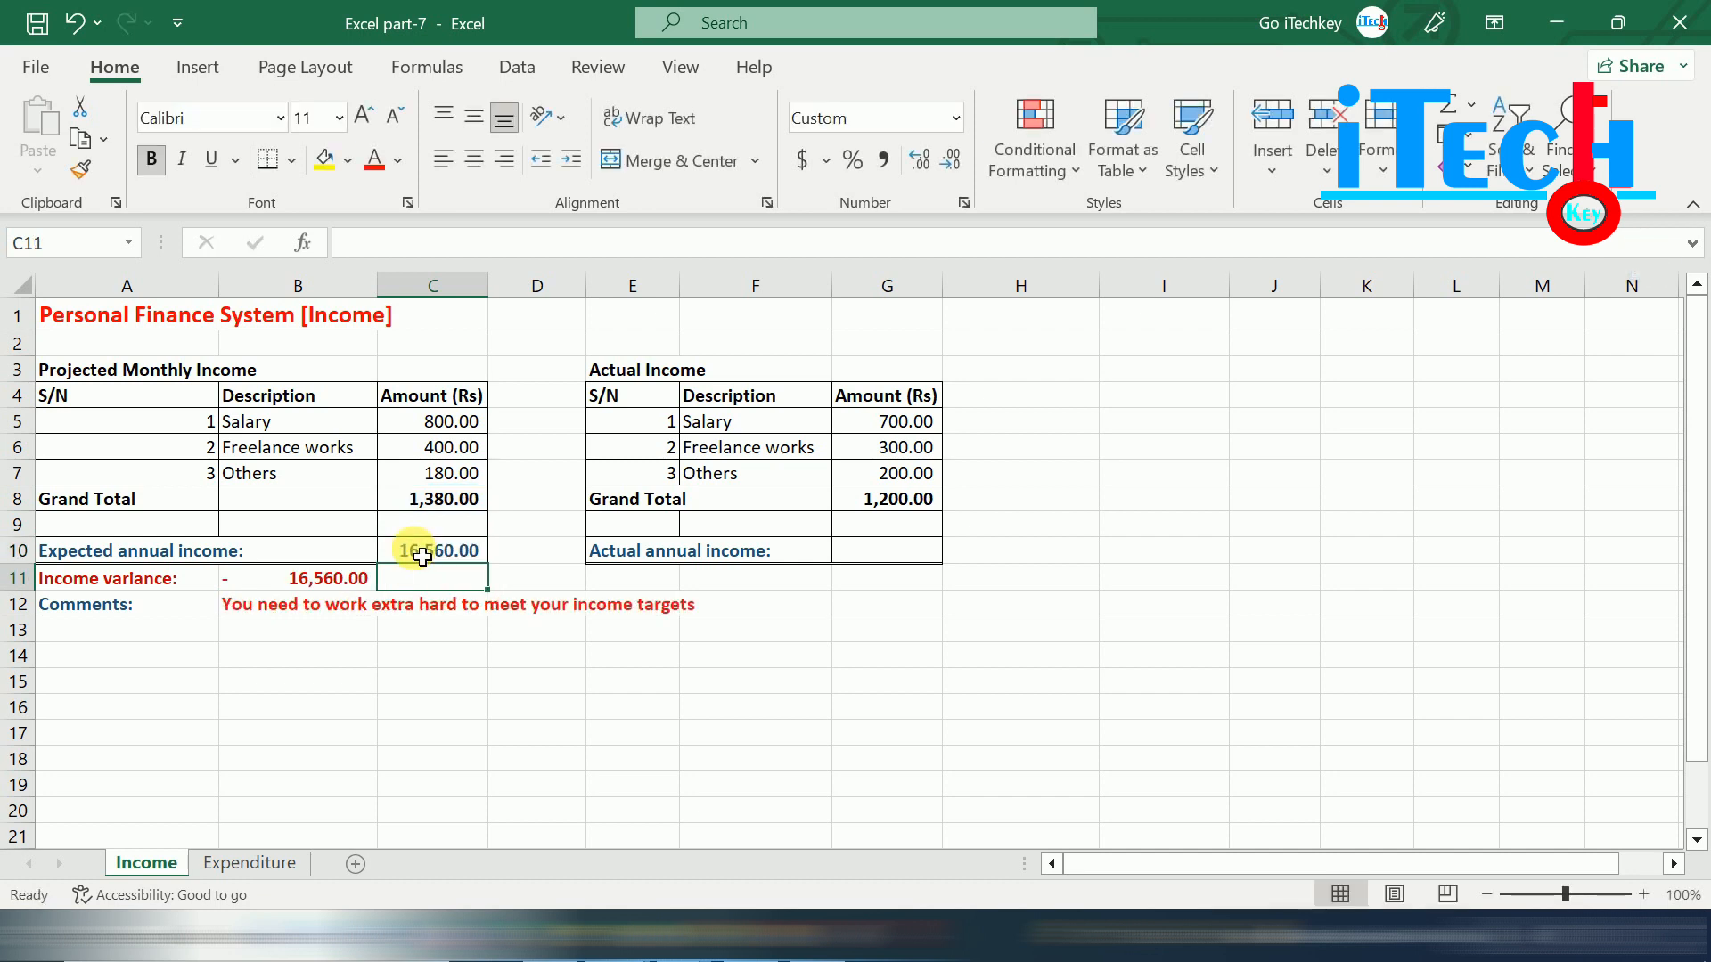
pyautogui.click(422, 555)
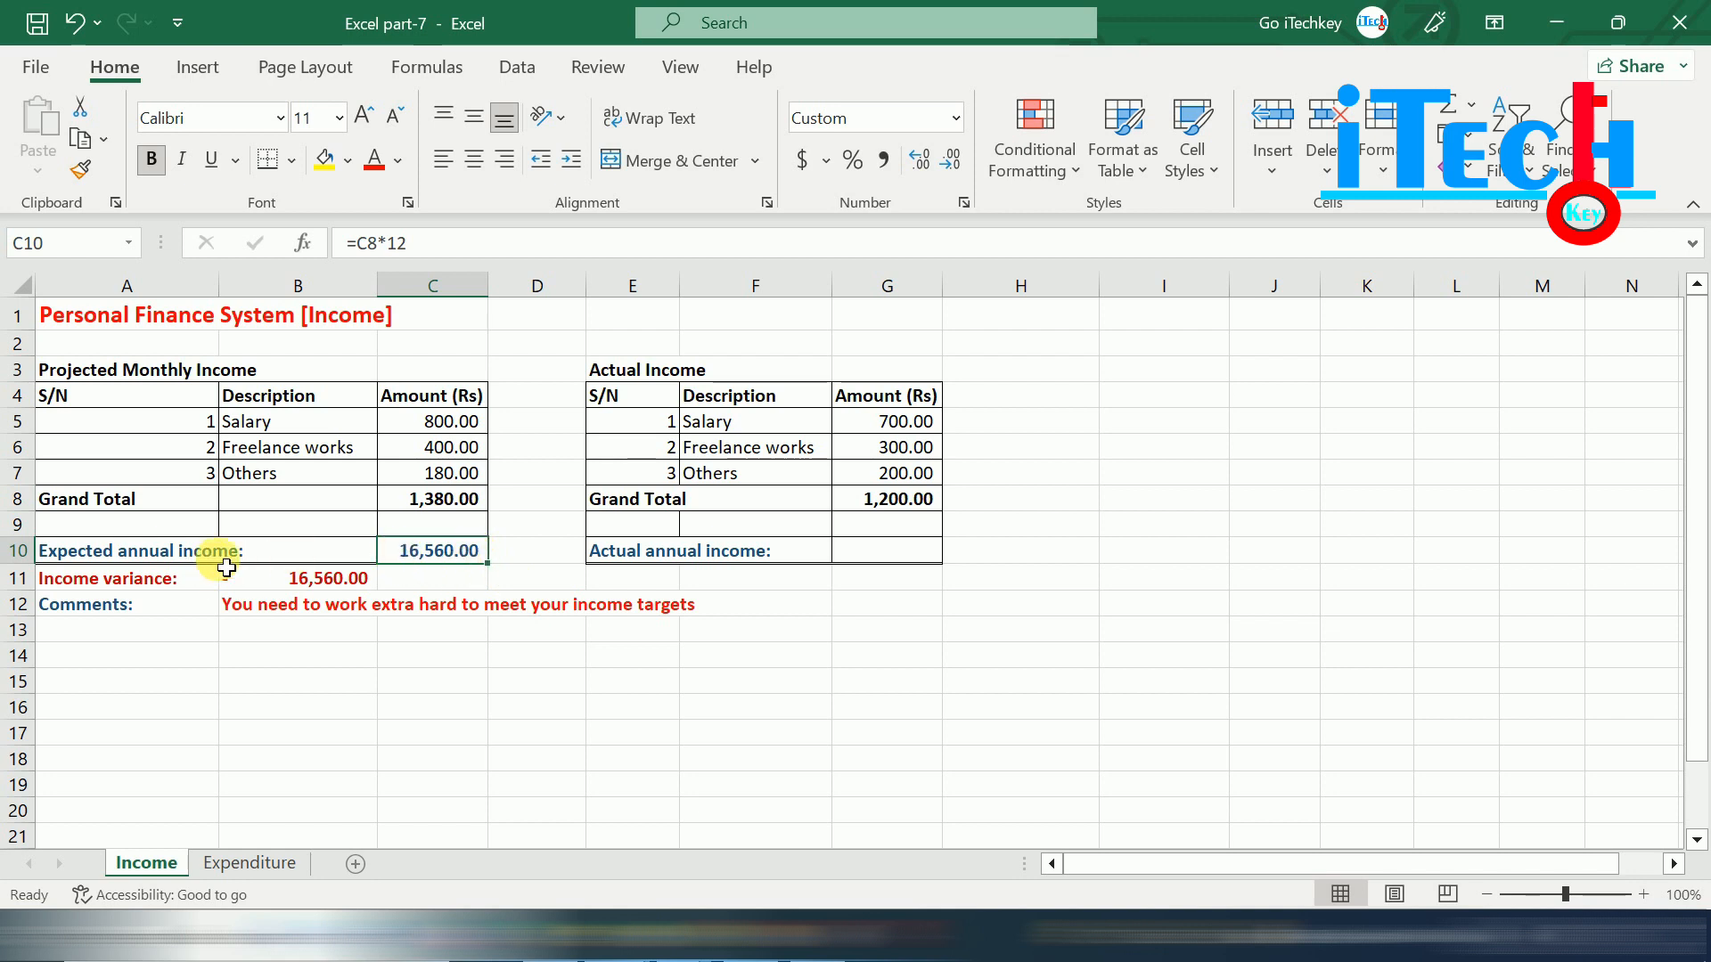
# Compute the actual annual income in G10 by multiplying the actual grand total by 12 with =G8*12.
pyautogui.click(885, 559)
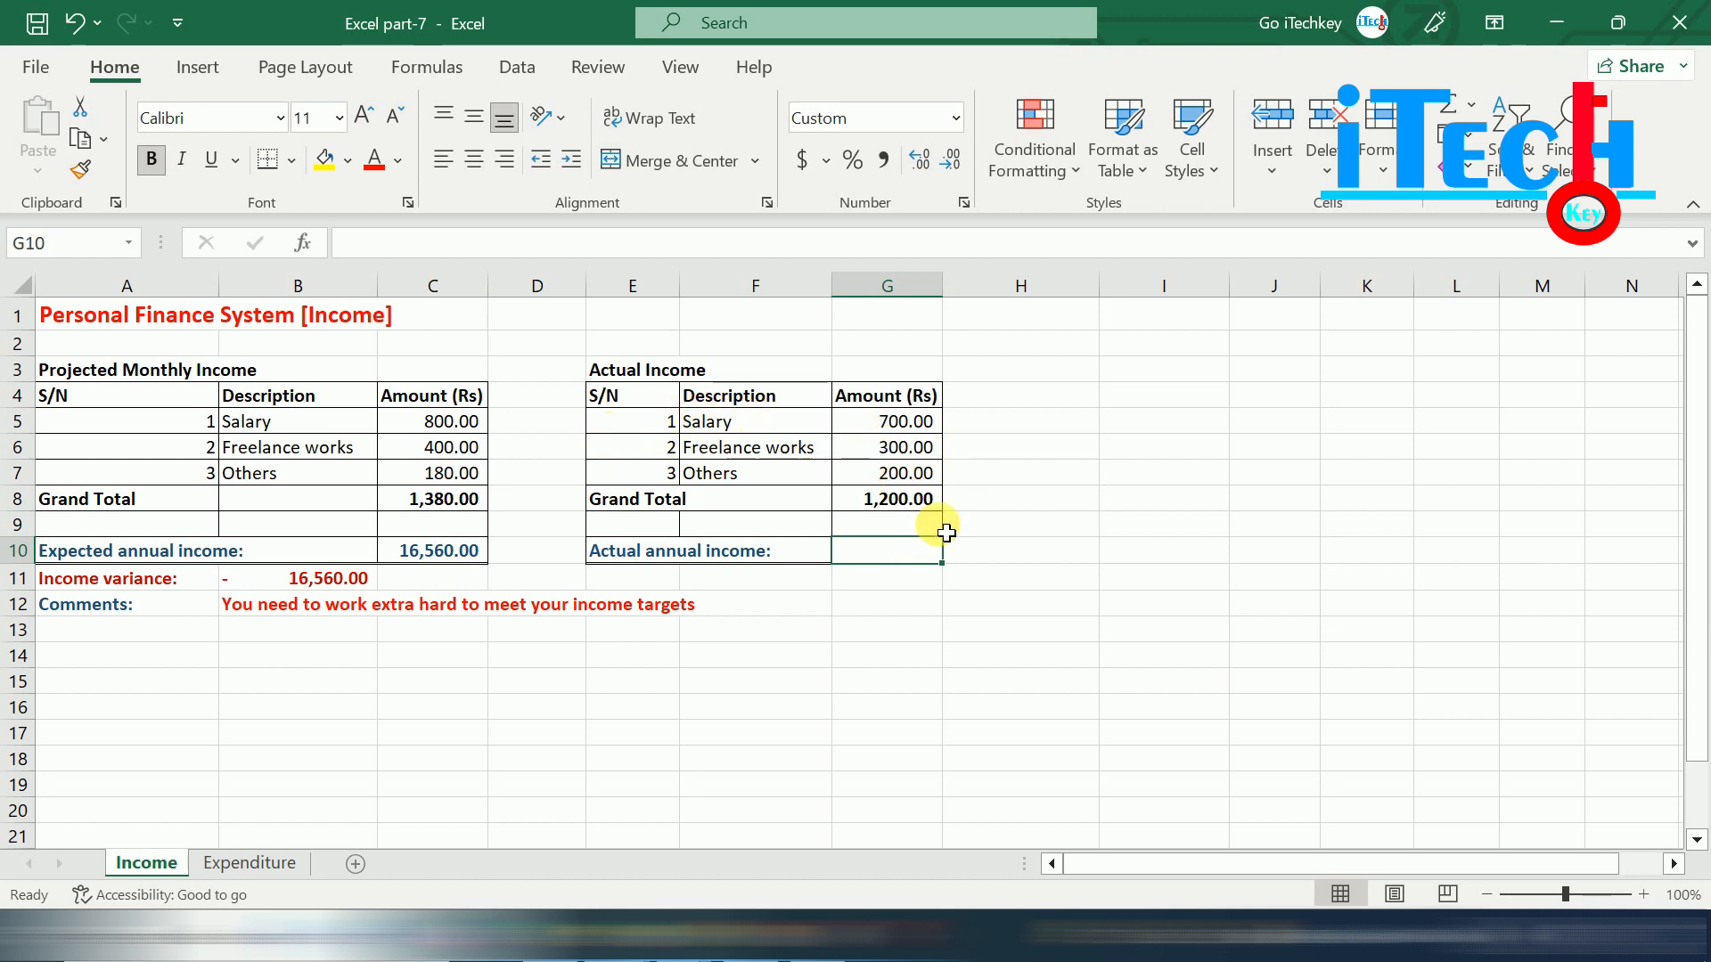
pyautogui.write('=')
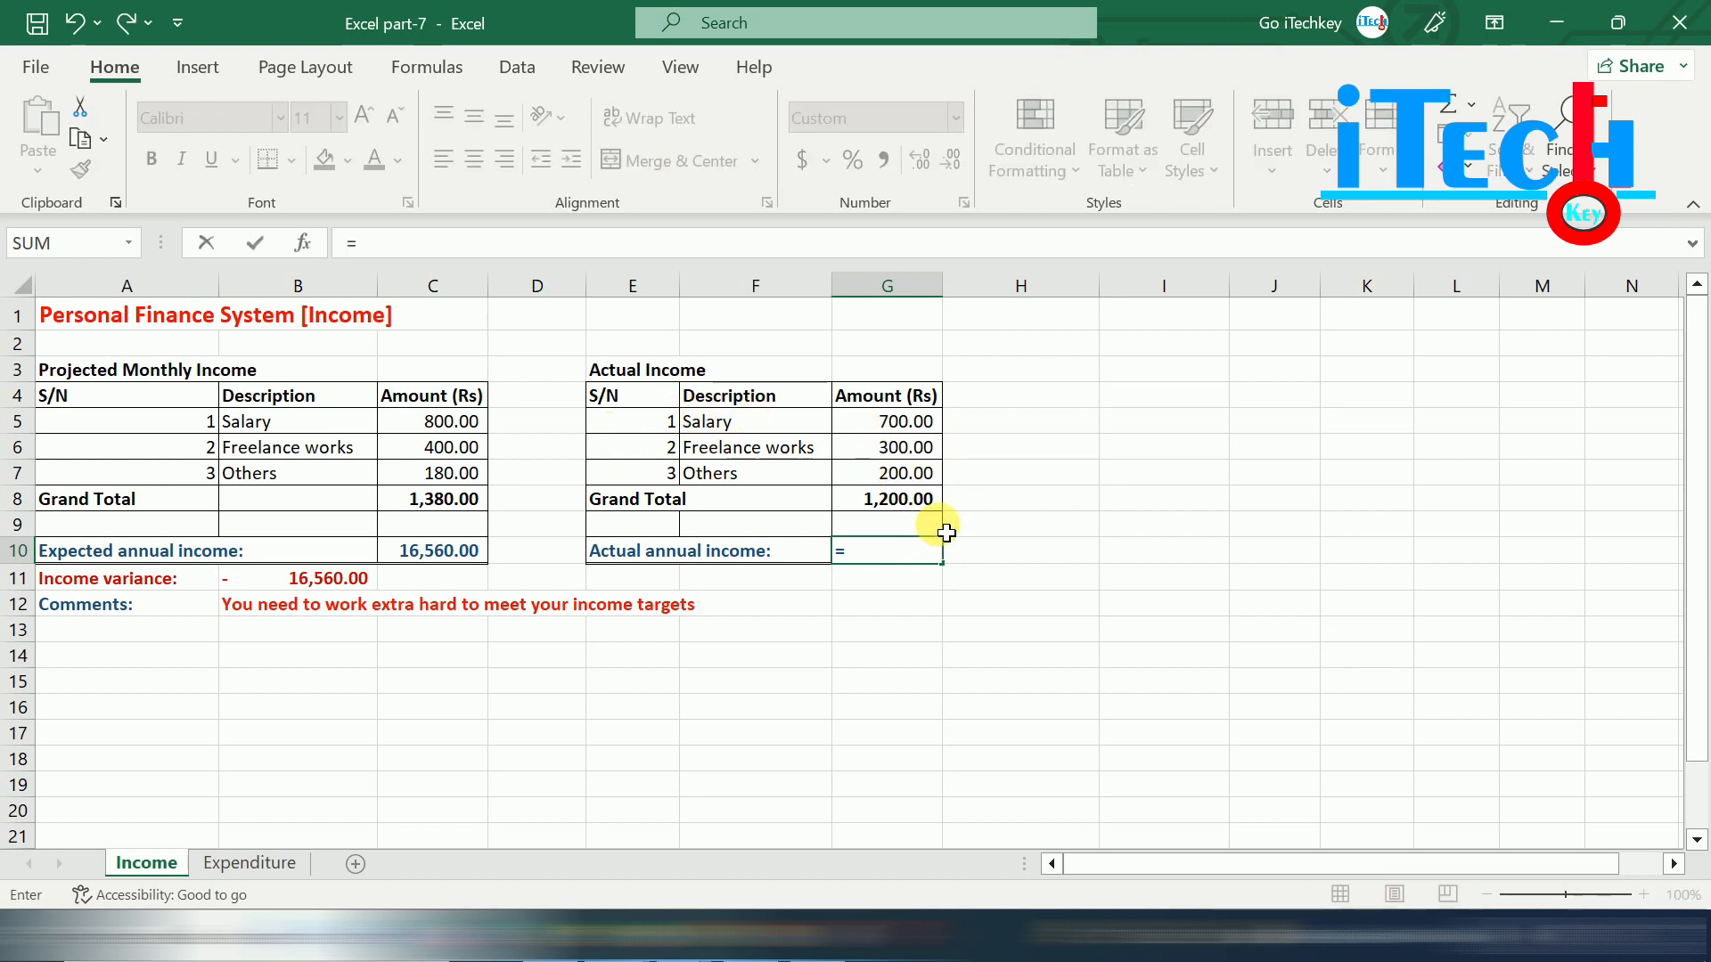
pyautogui.click(886, 499)
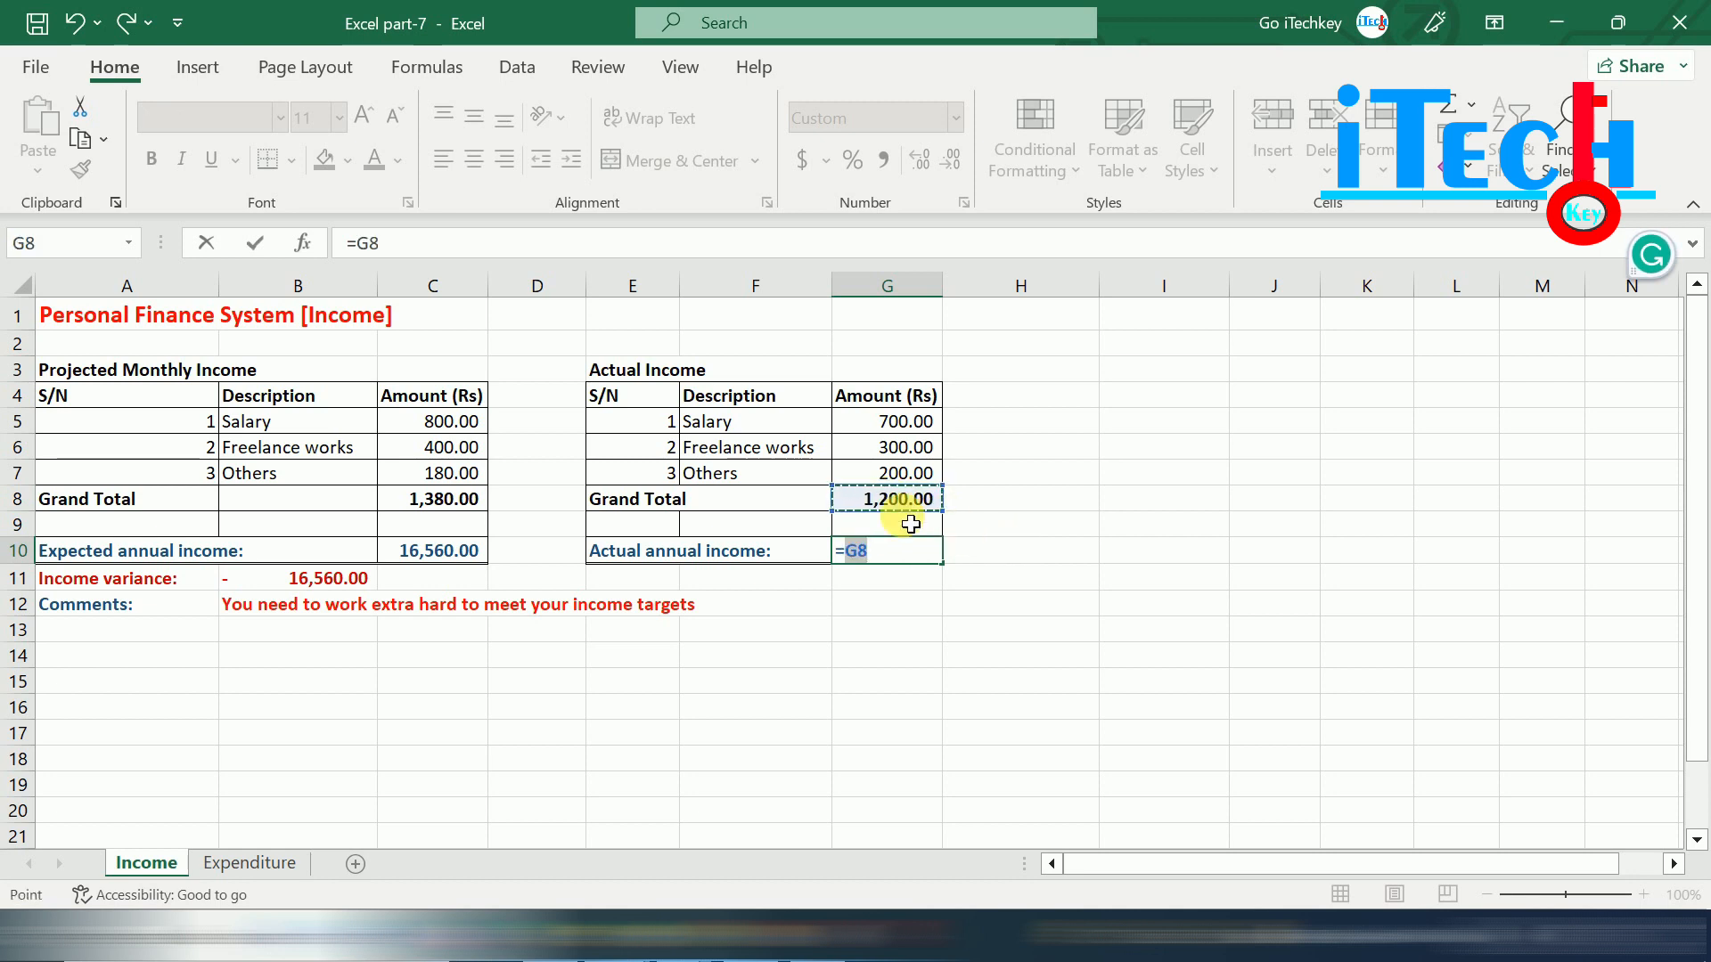
pyautogui.click(890, 559)
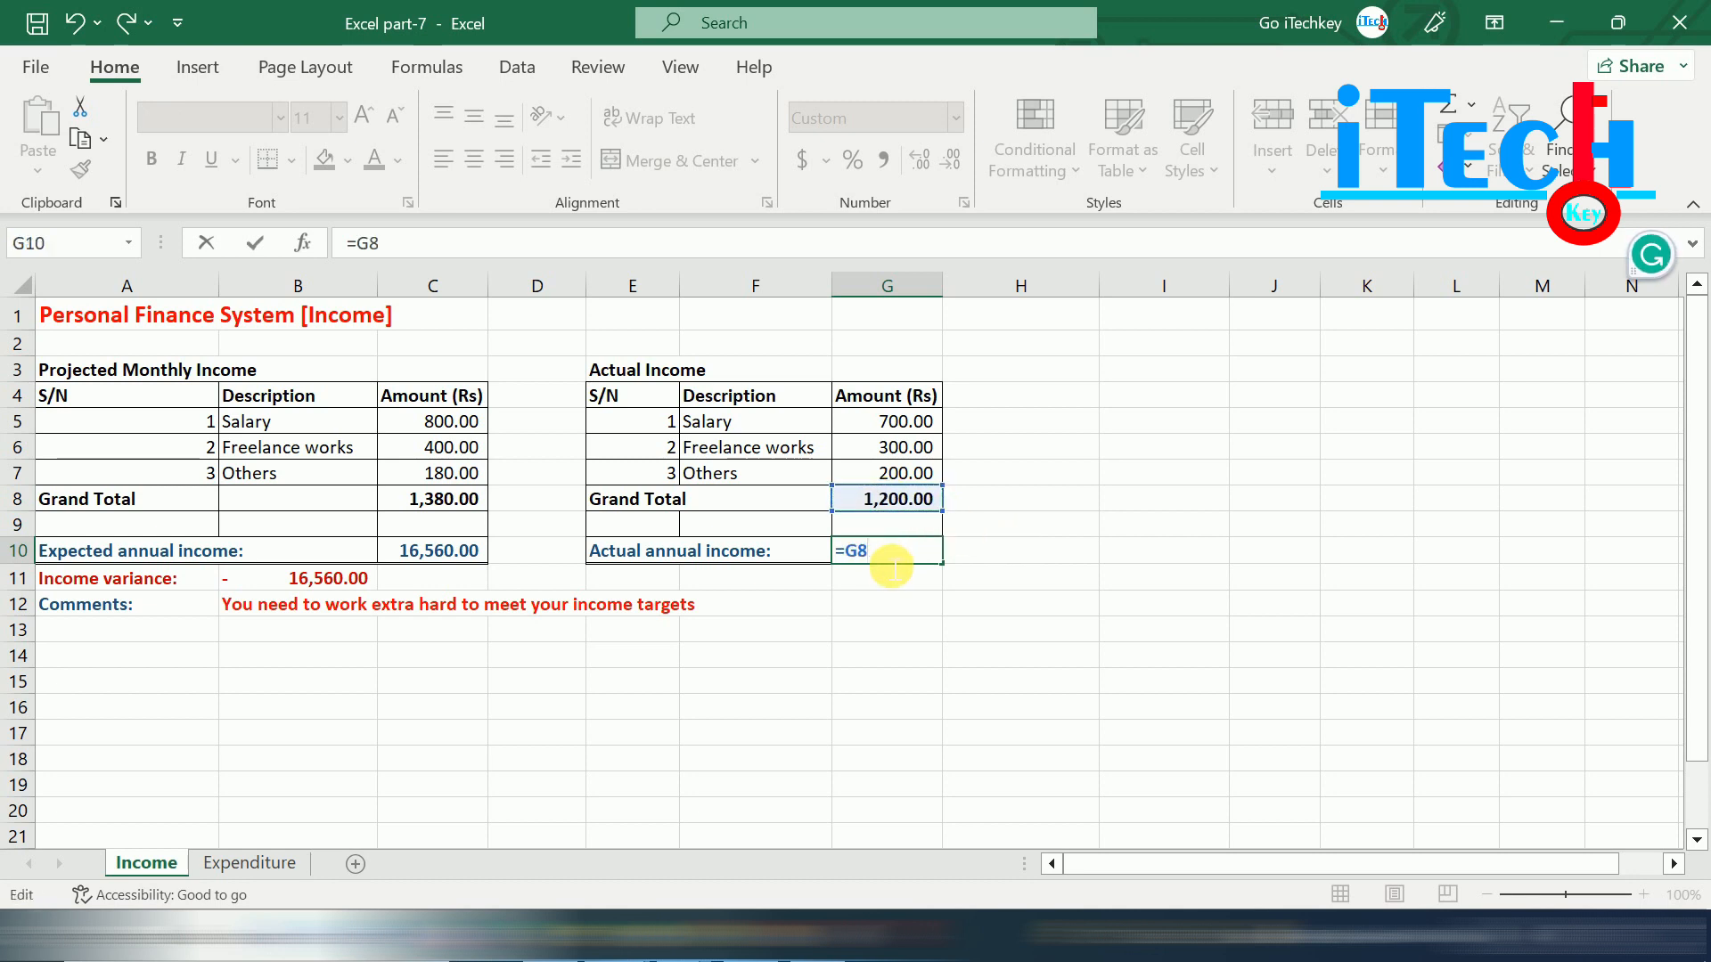
pyautogui.write('*12')
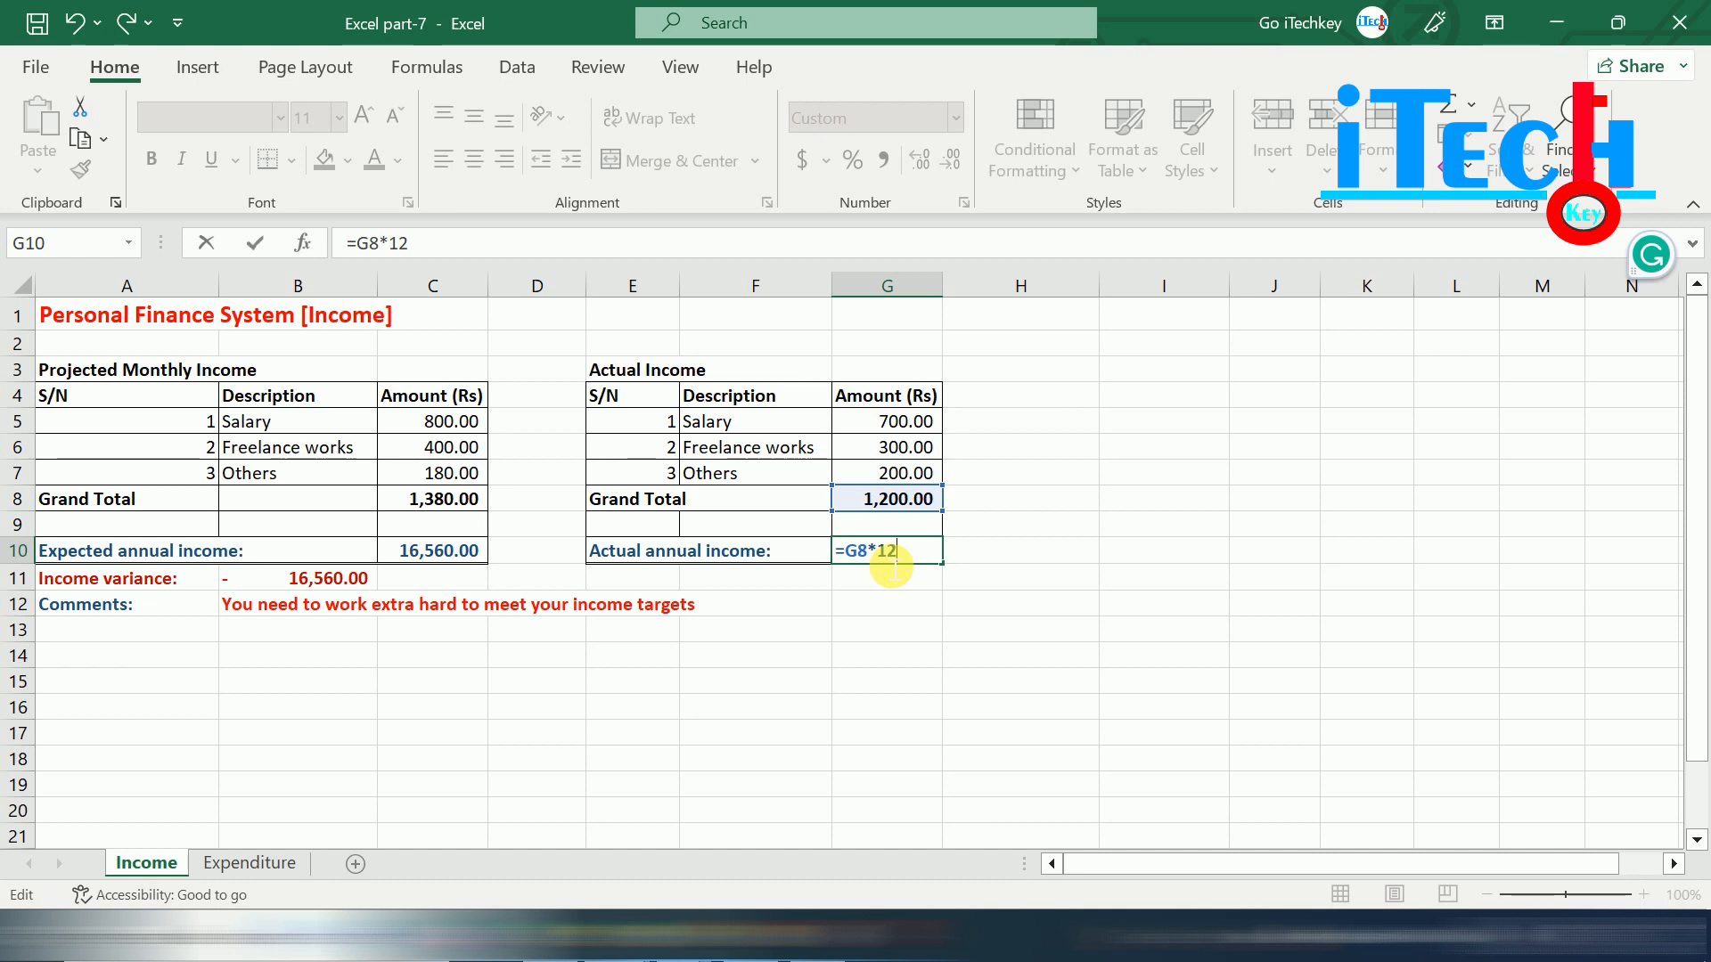
pyautogui.press('Return')
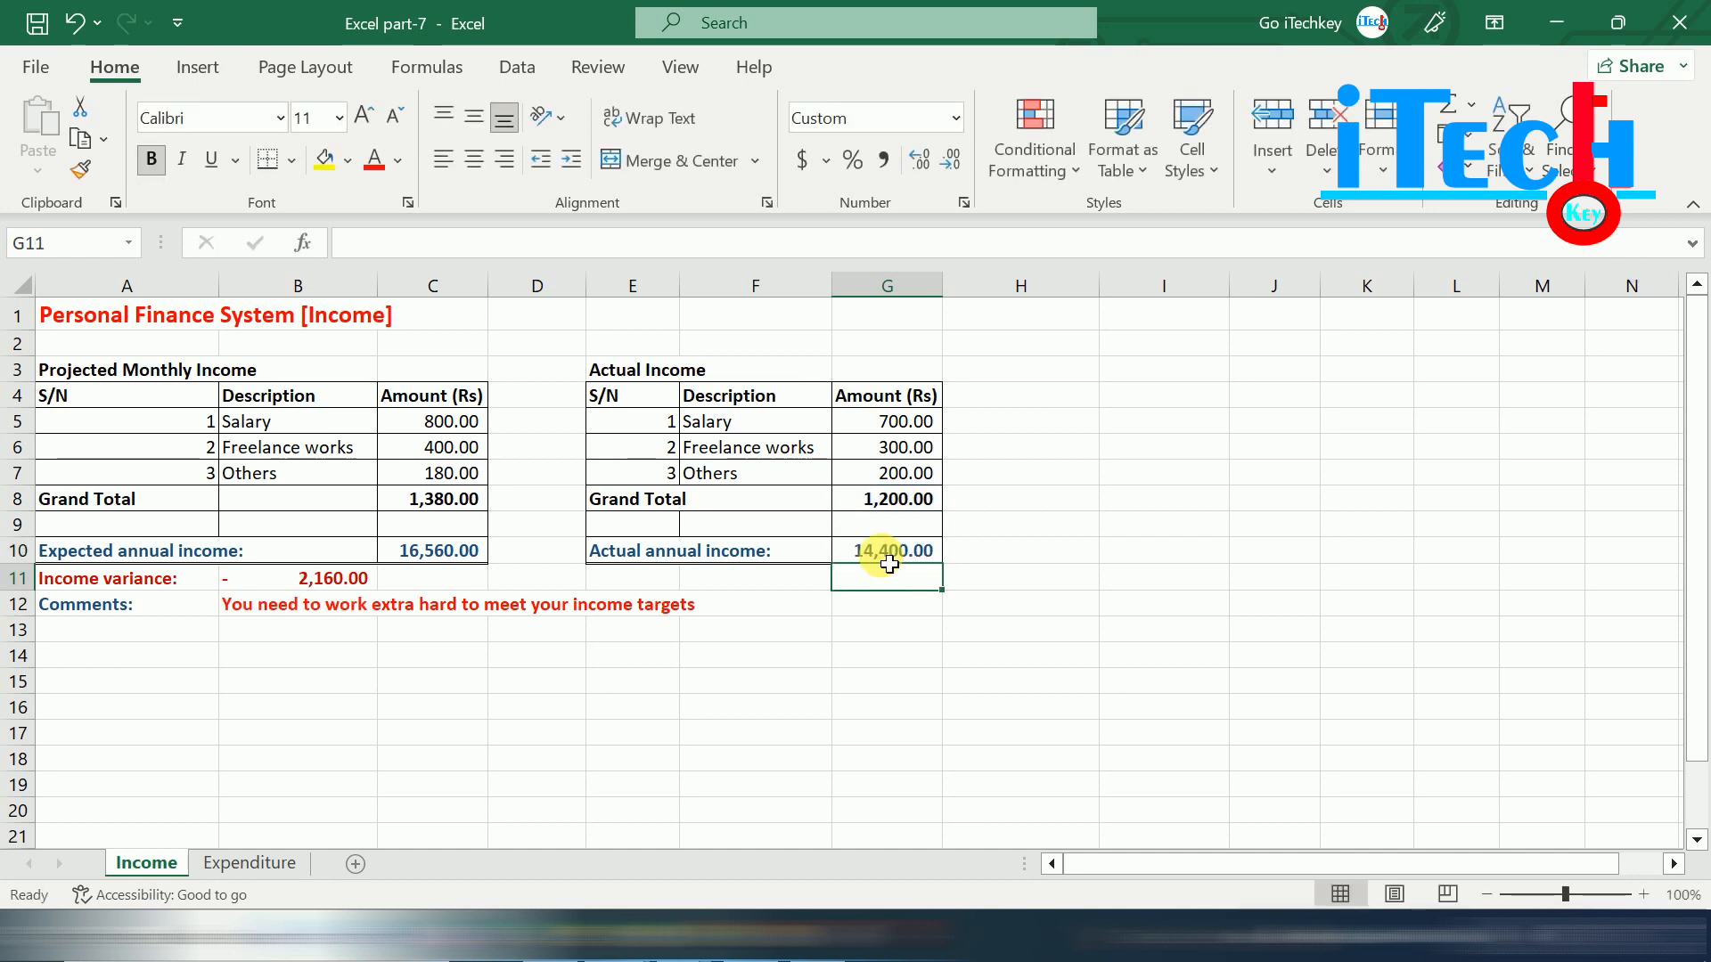
# Clear the income variance in B11 and recompute it as actual minus expected annual income with =G10-C10.
pyautogui.click(309, 579)
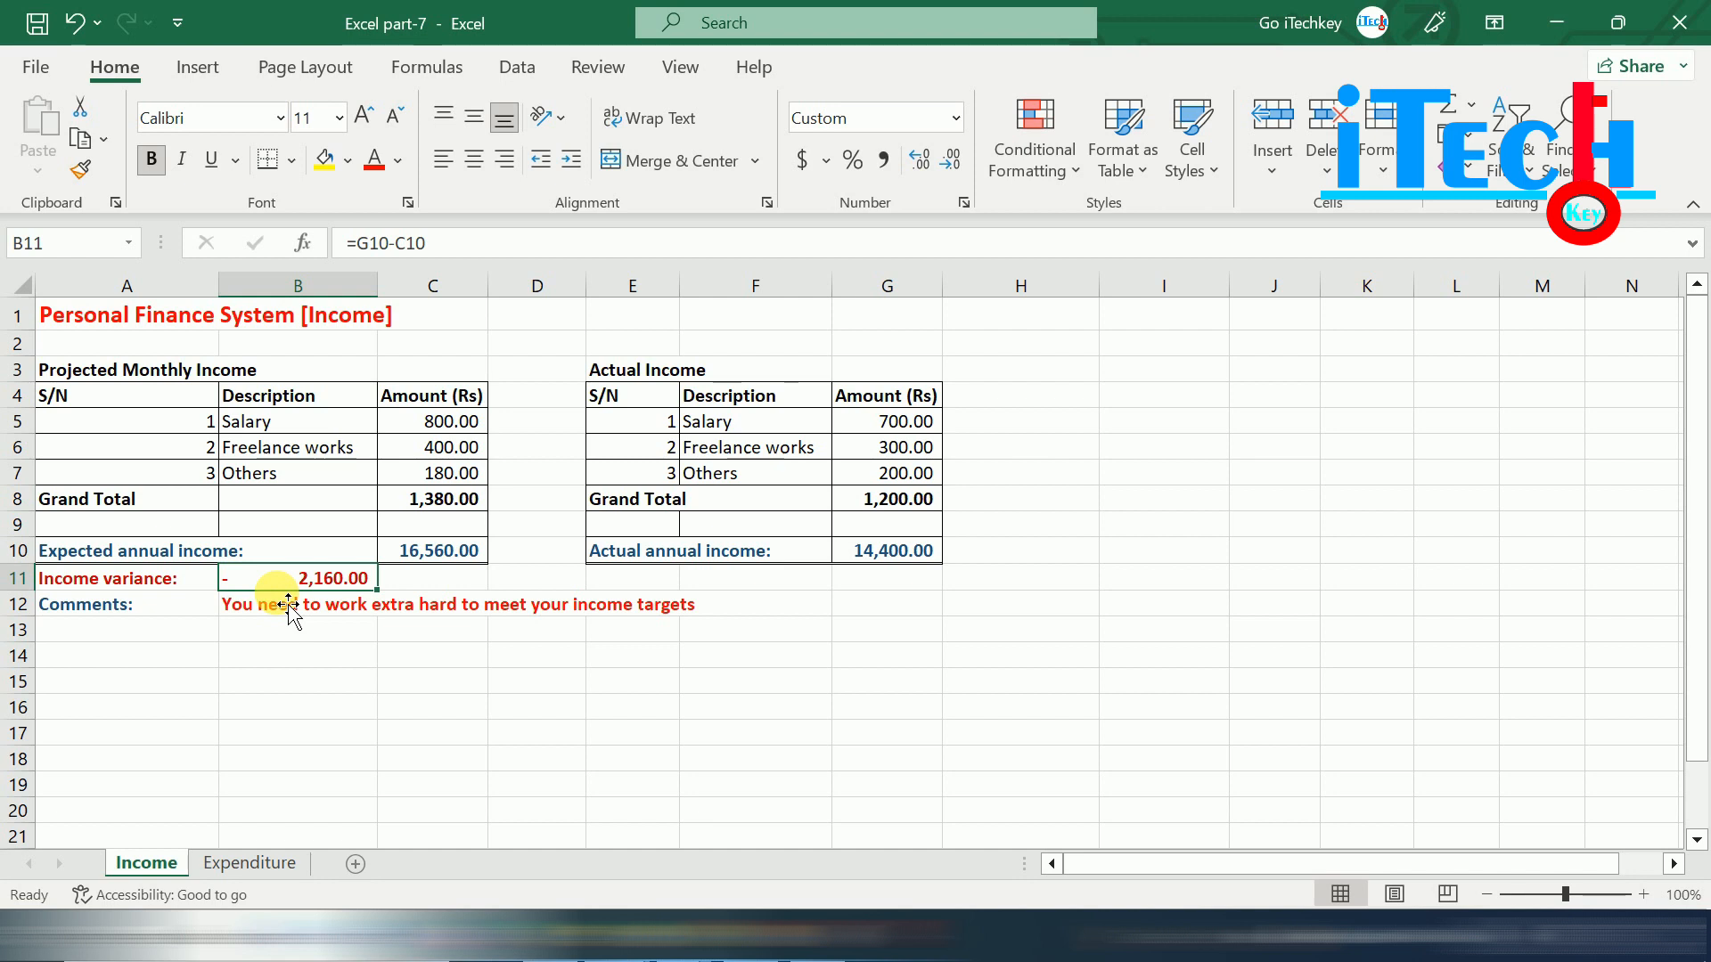
pyautogui.press('Delete')
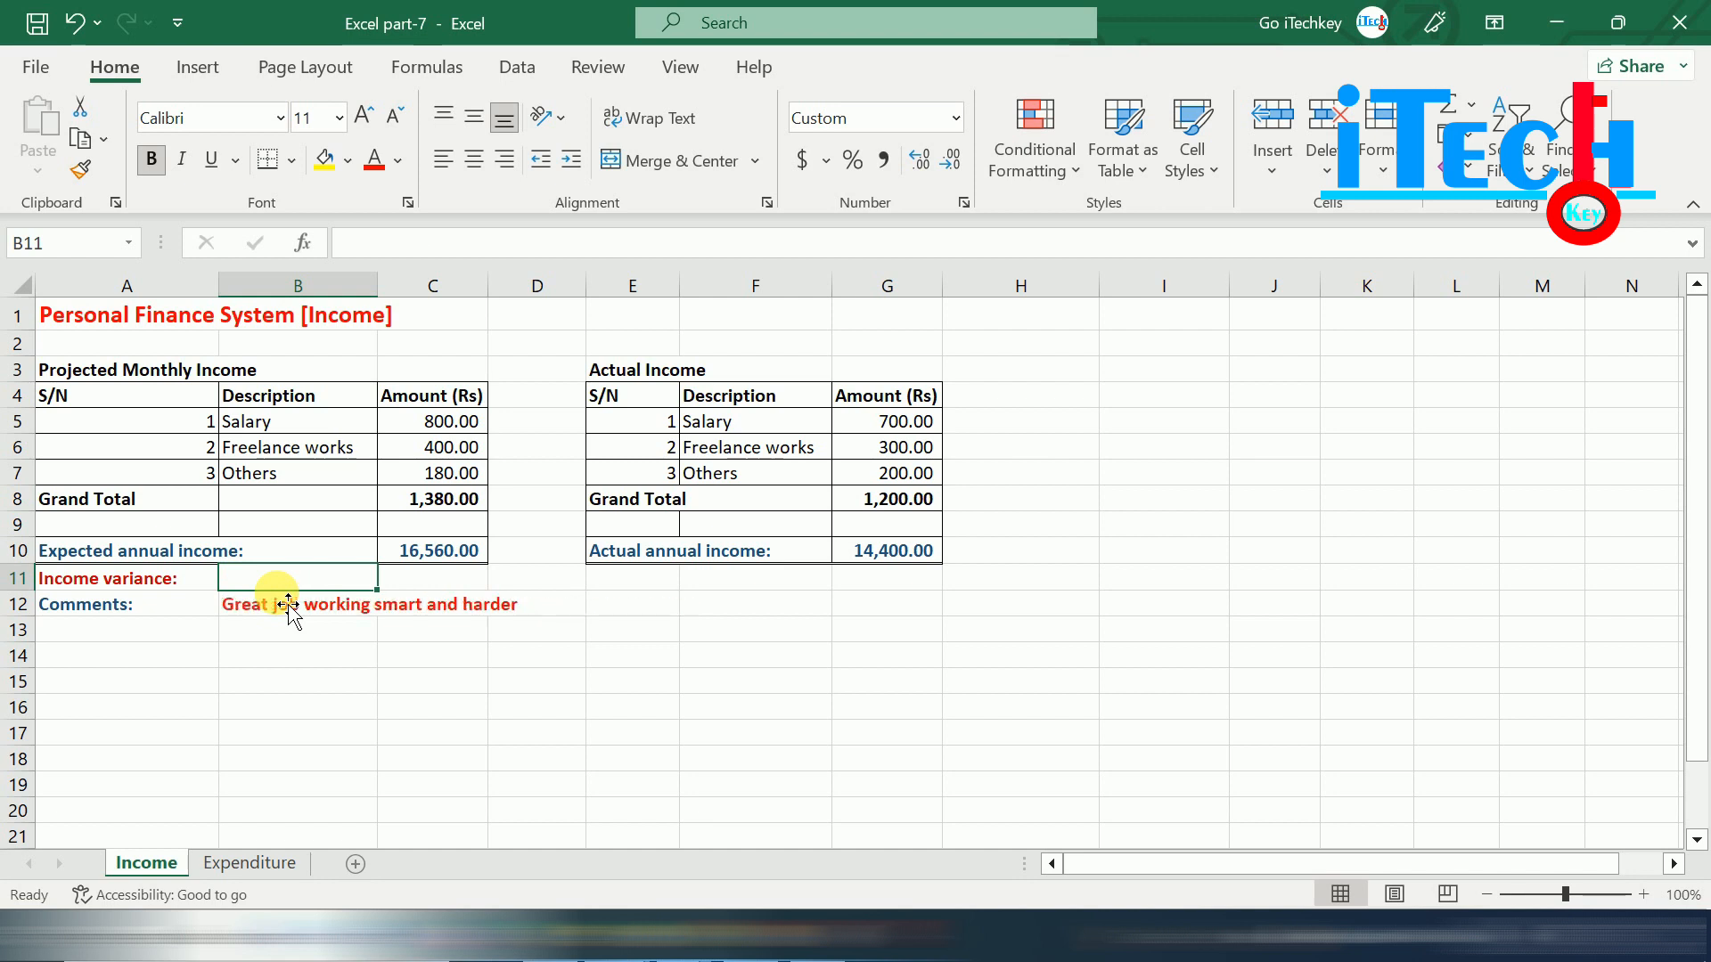
pyautogui.write('==')
pyautogui.press('BackSpace')
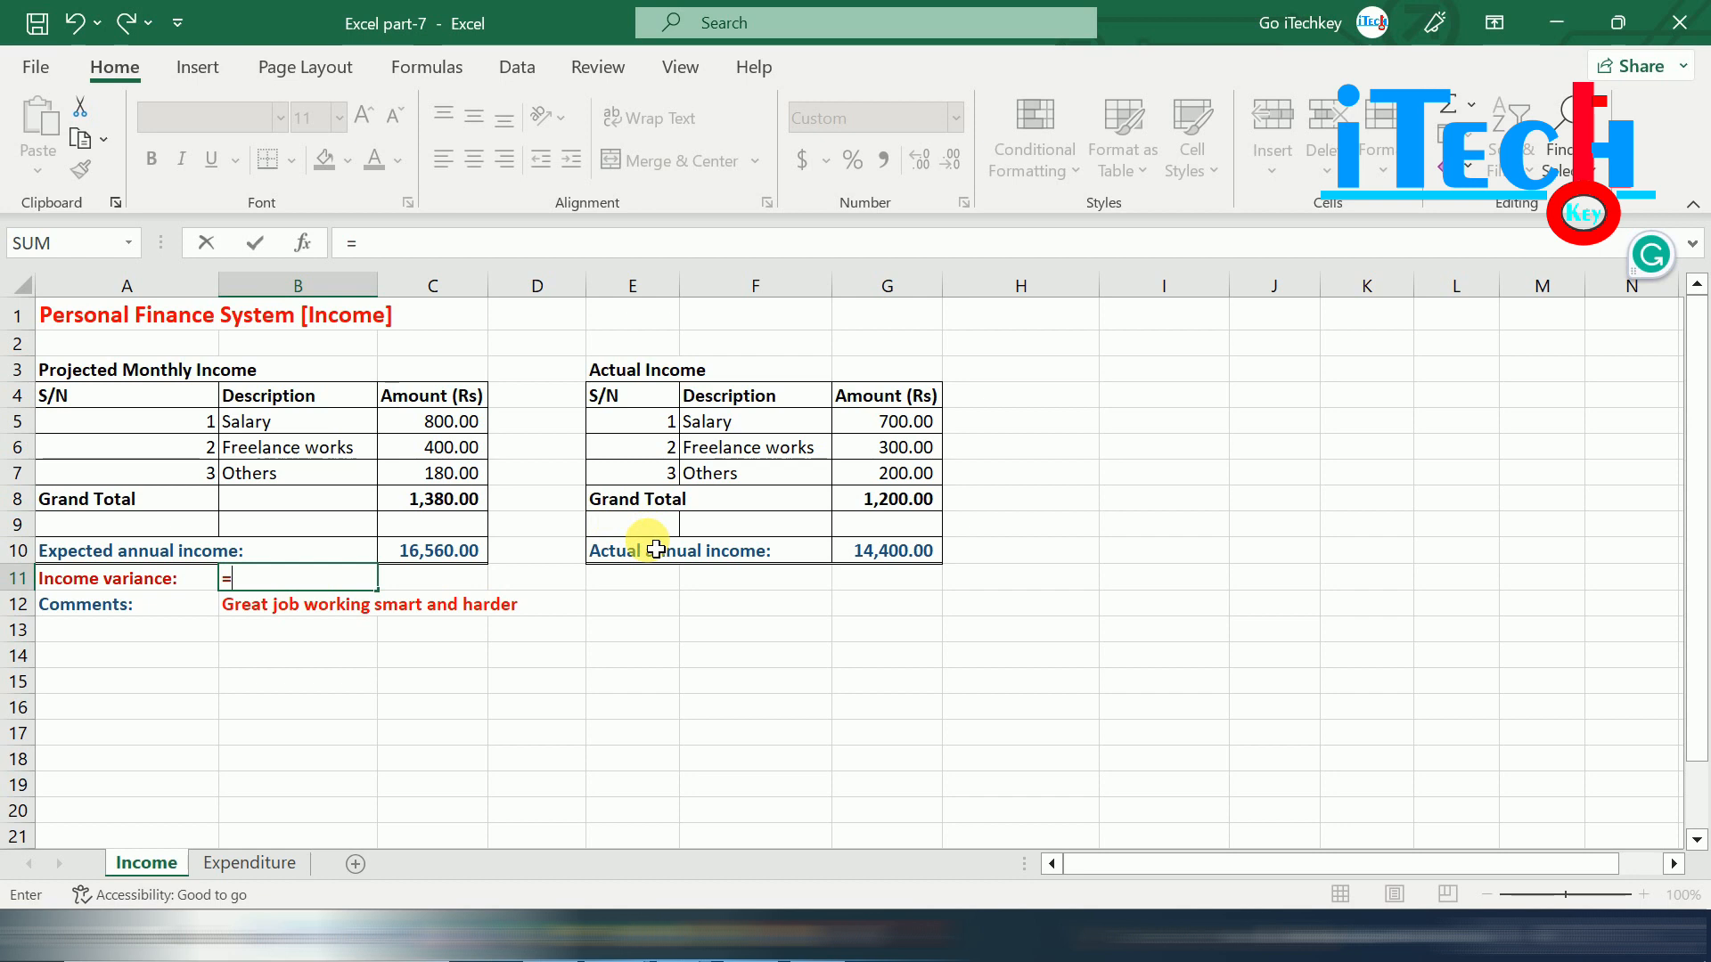
pyautogui.click(905, 558)
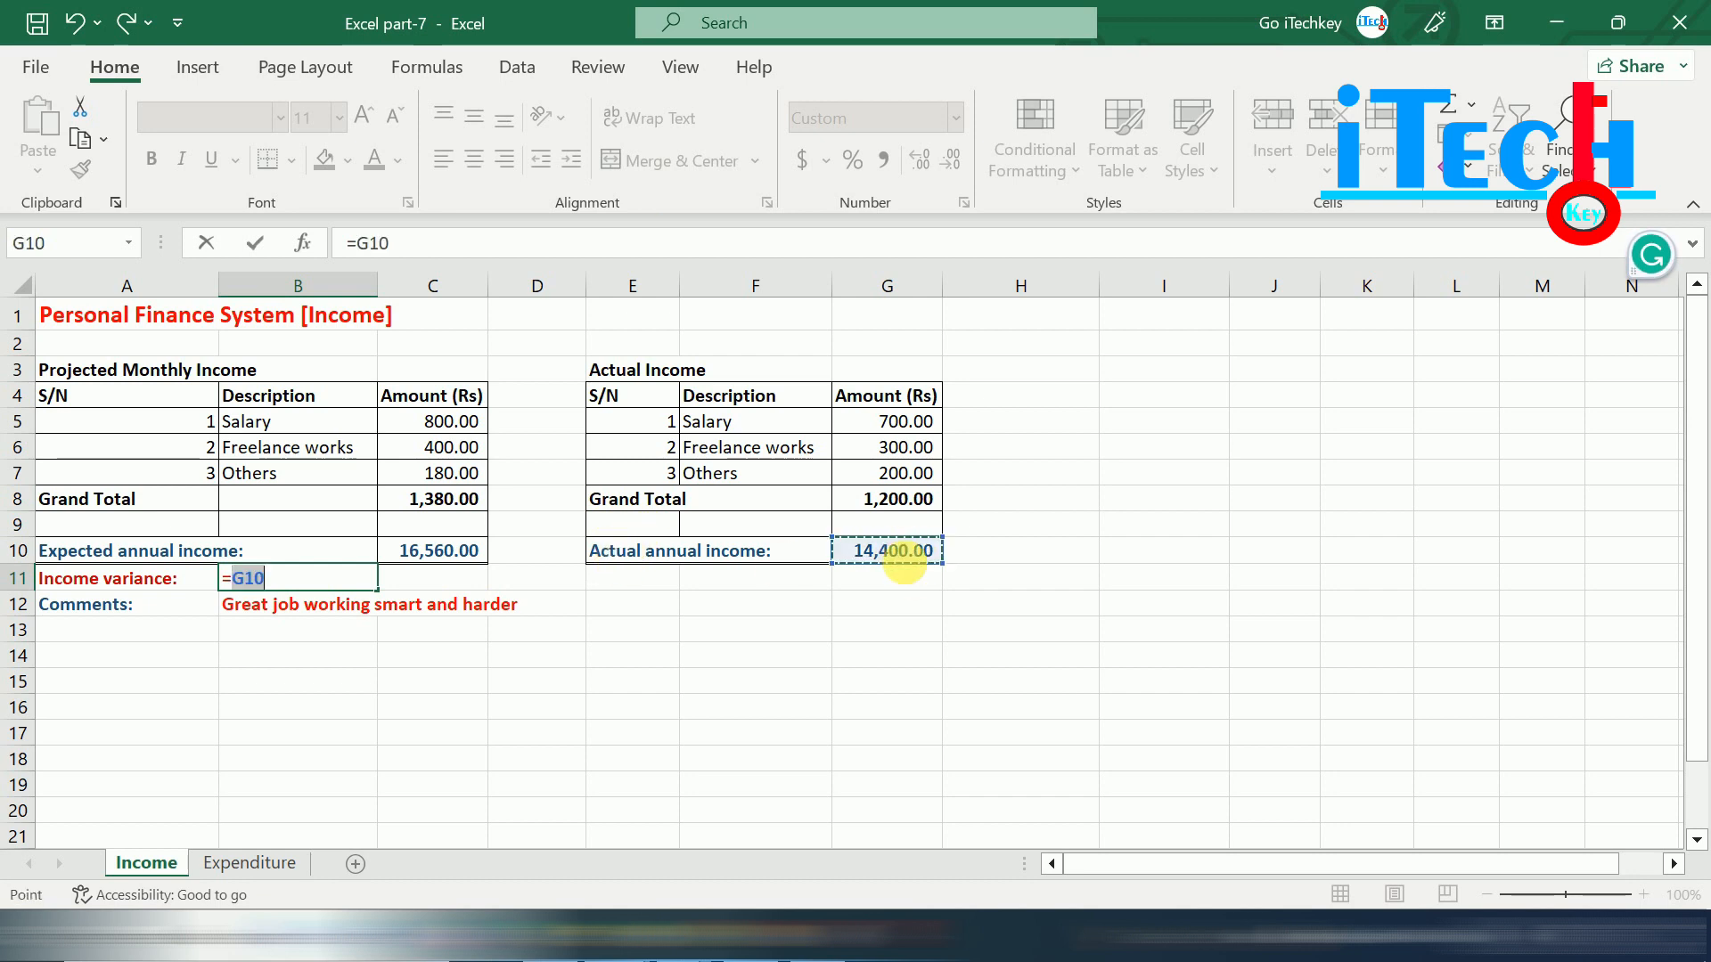
pyautogui.click(299, 588)
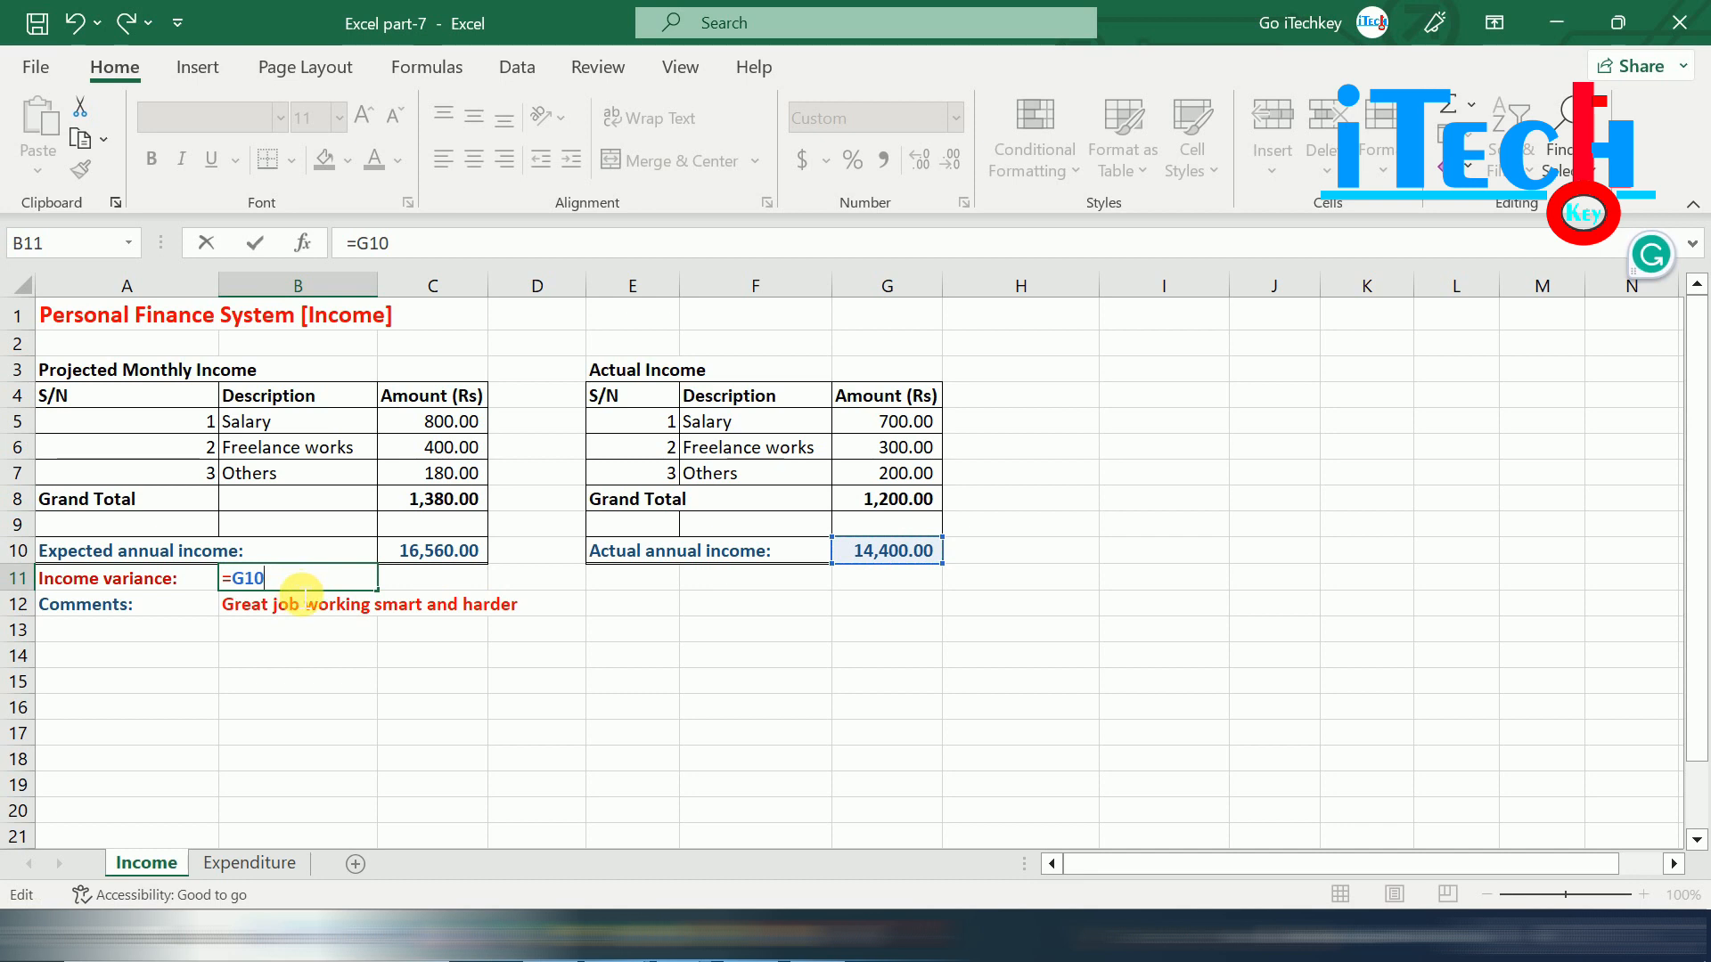
pyautogui.write('-')
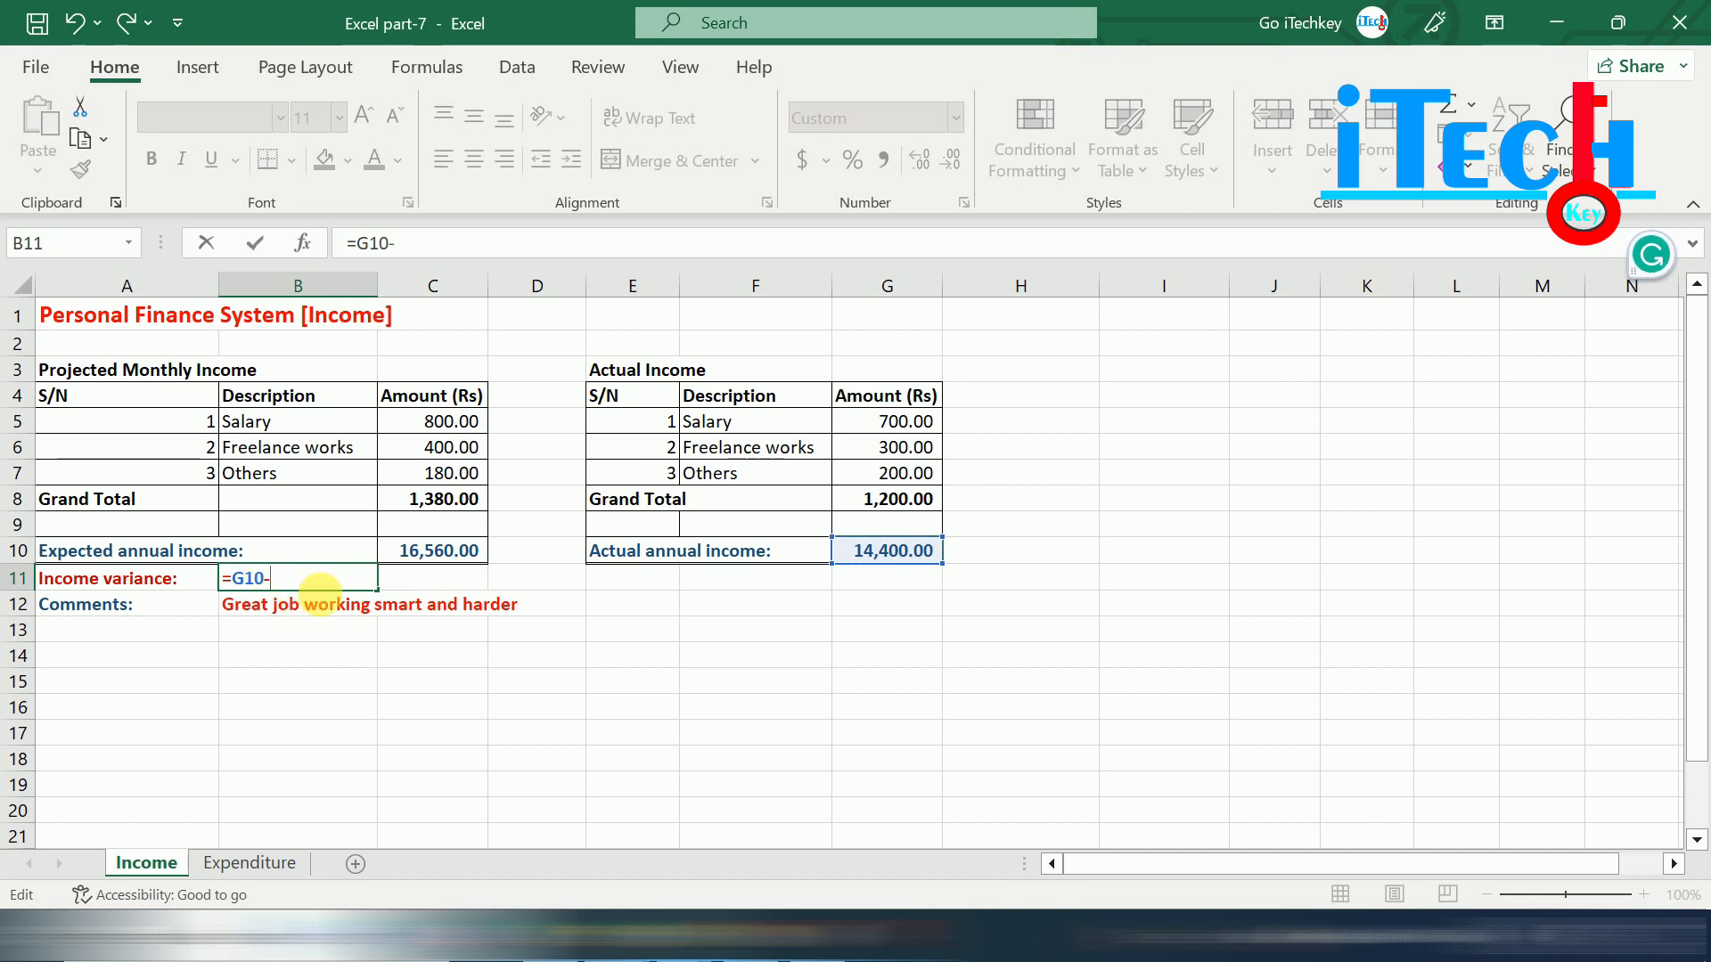
pyautogui.click(419, 557)
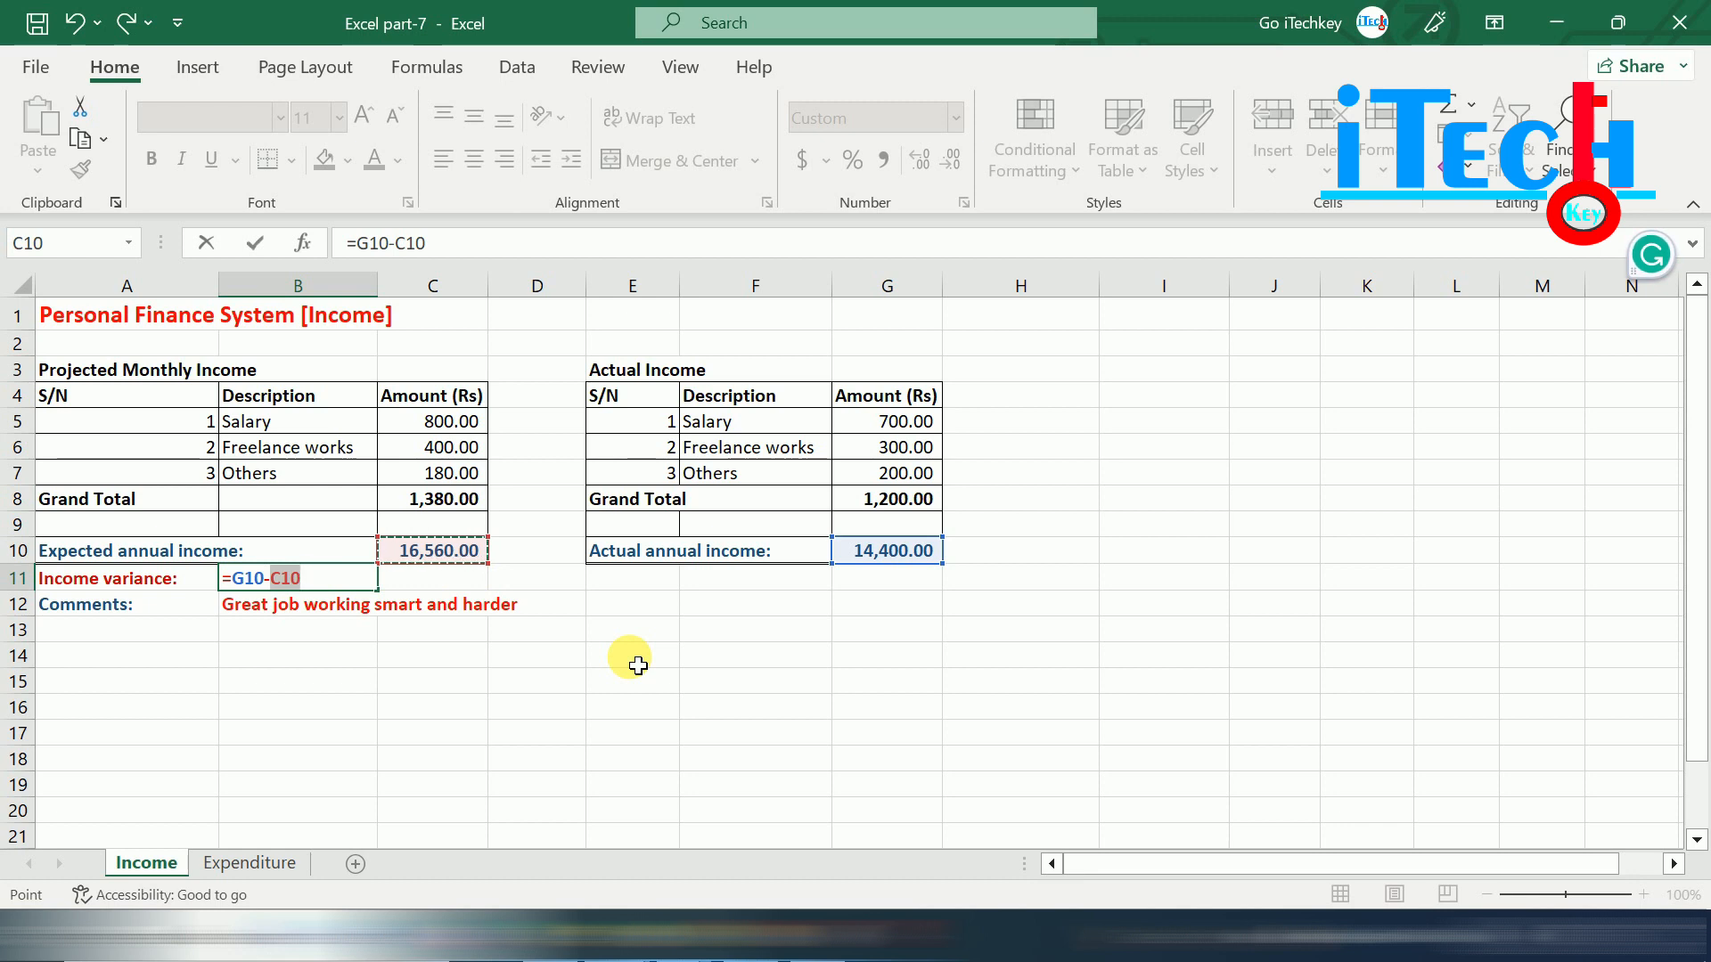
pyautogui.press('Return')
pyautogui.press('Up')
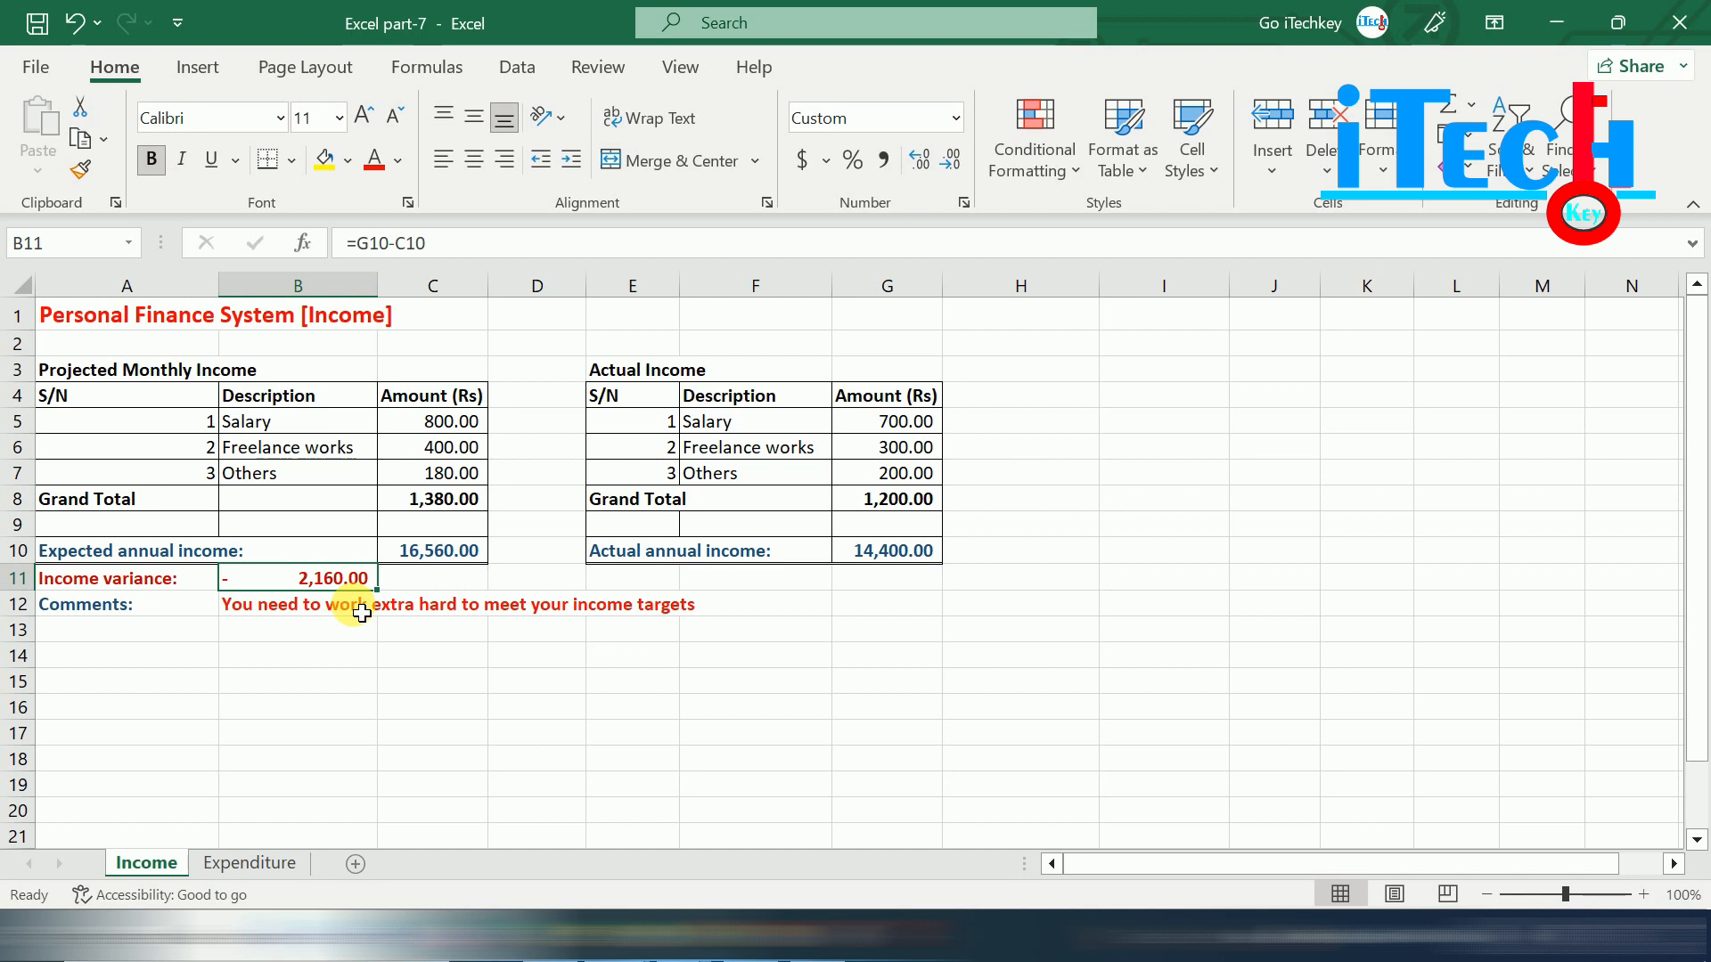
# On the Expenditure sheet, calculate the budgeted Rentals subtotal in E3 as quantity times price with =C3*D3.
pyautogui.hotkey('ctrl', 'pagedown')
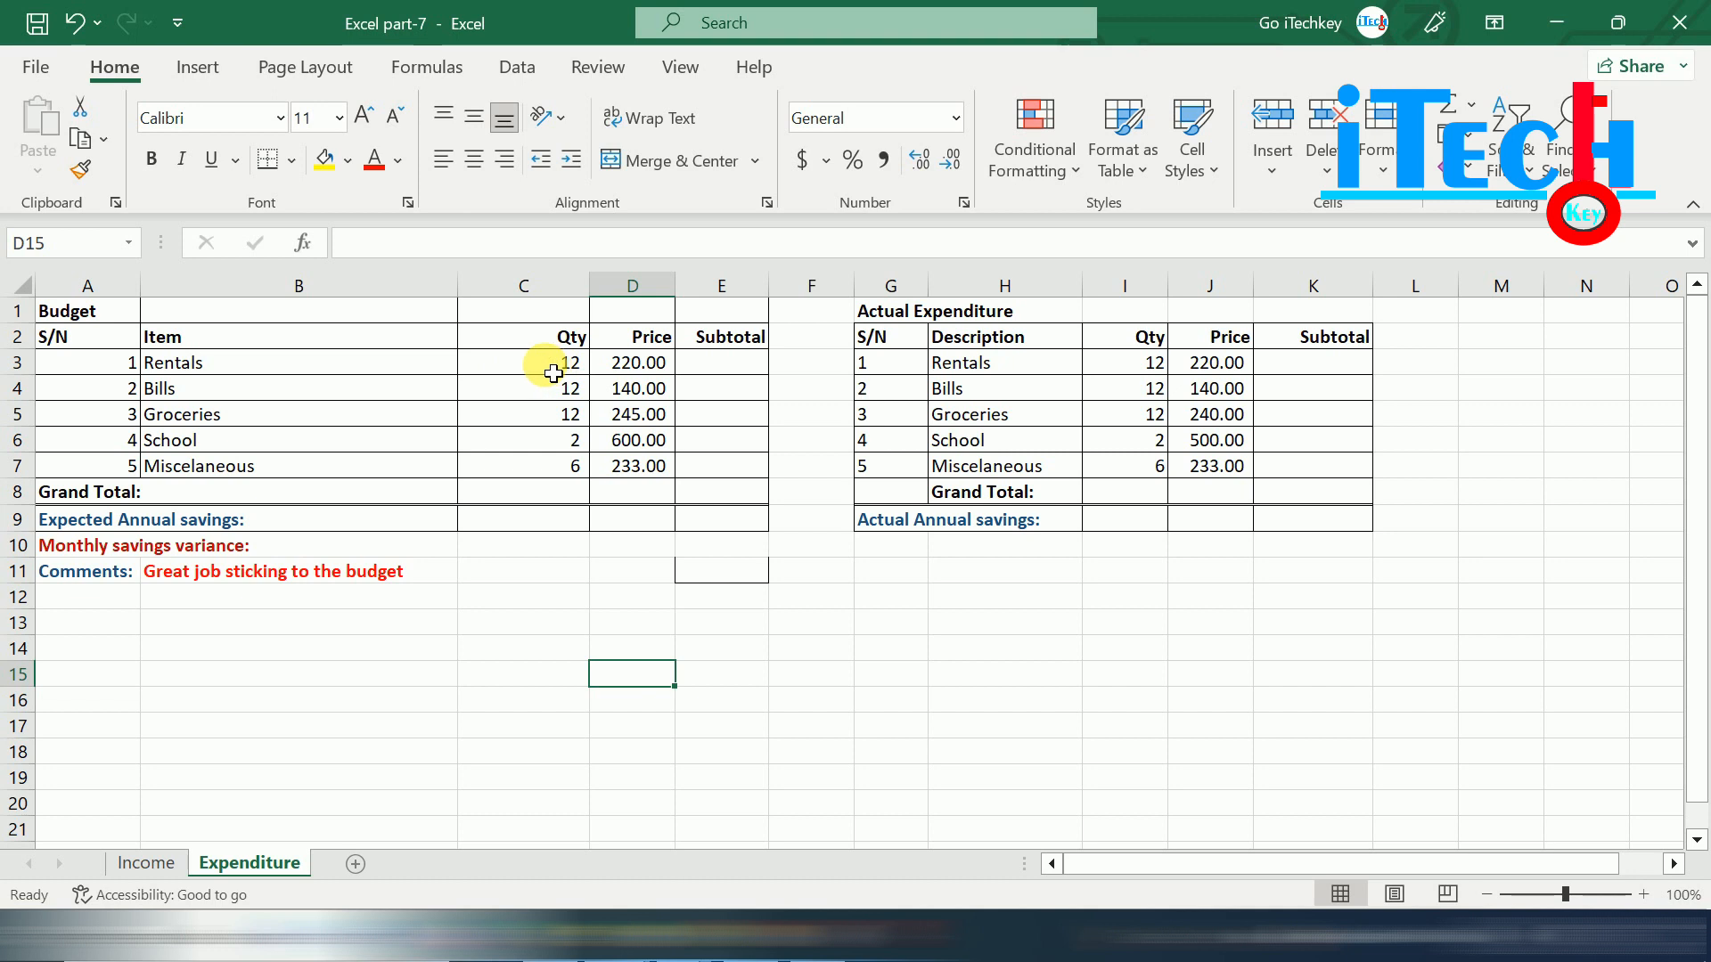
pyautogui.click(714, 361)
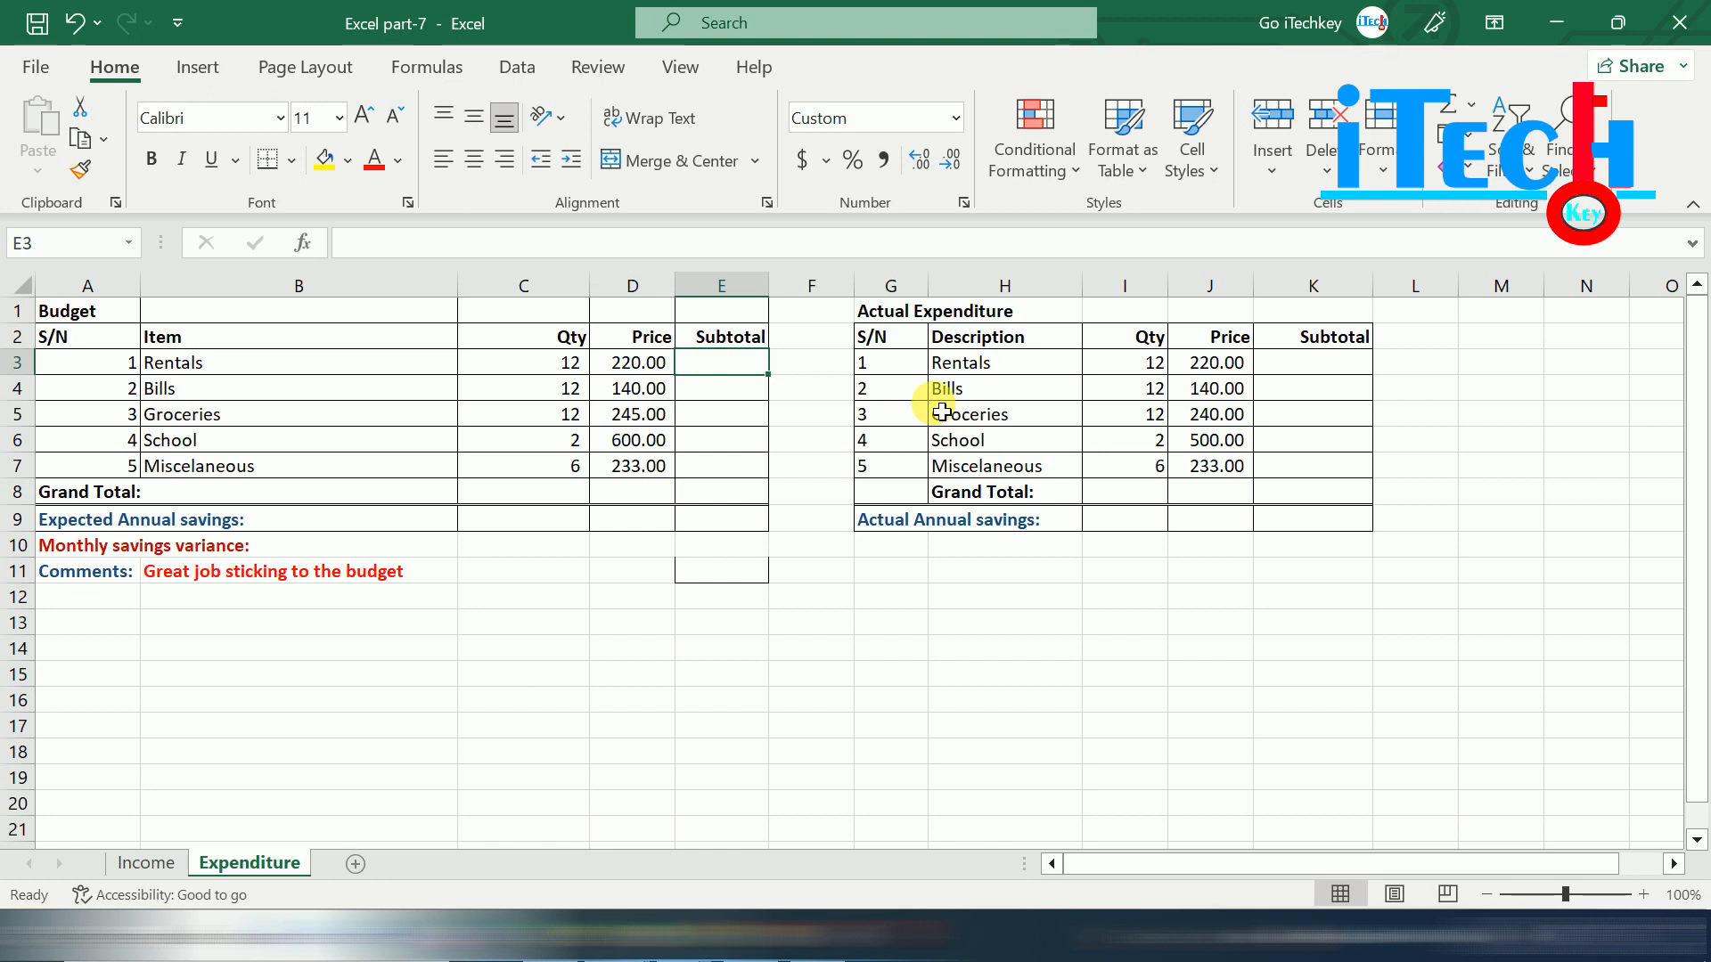
pyautogui.write('=')
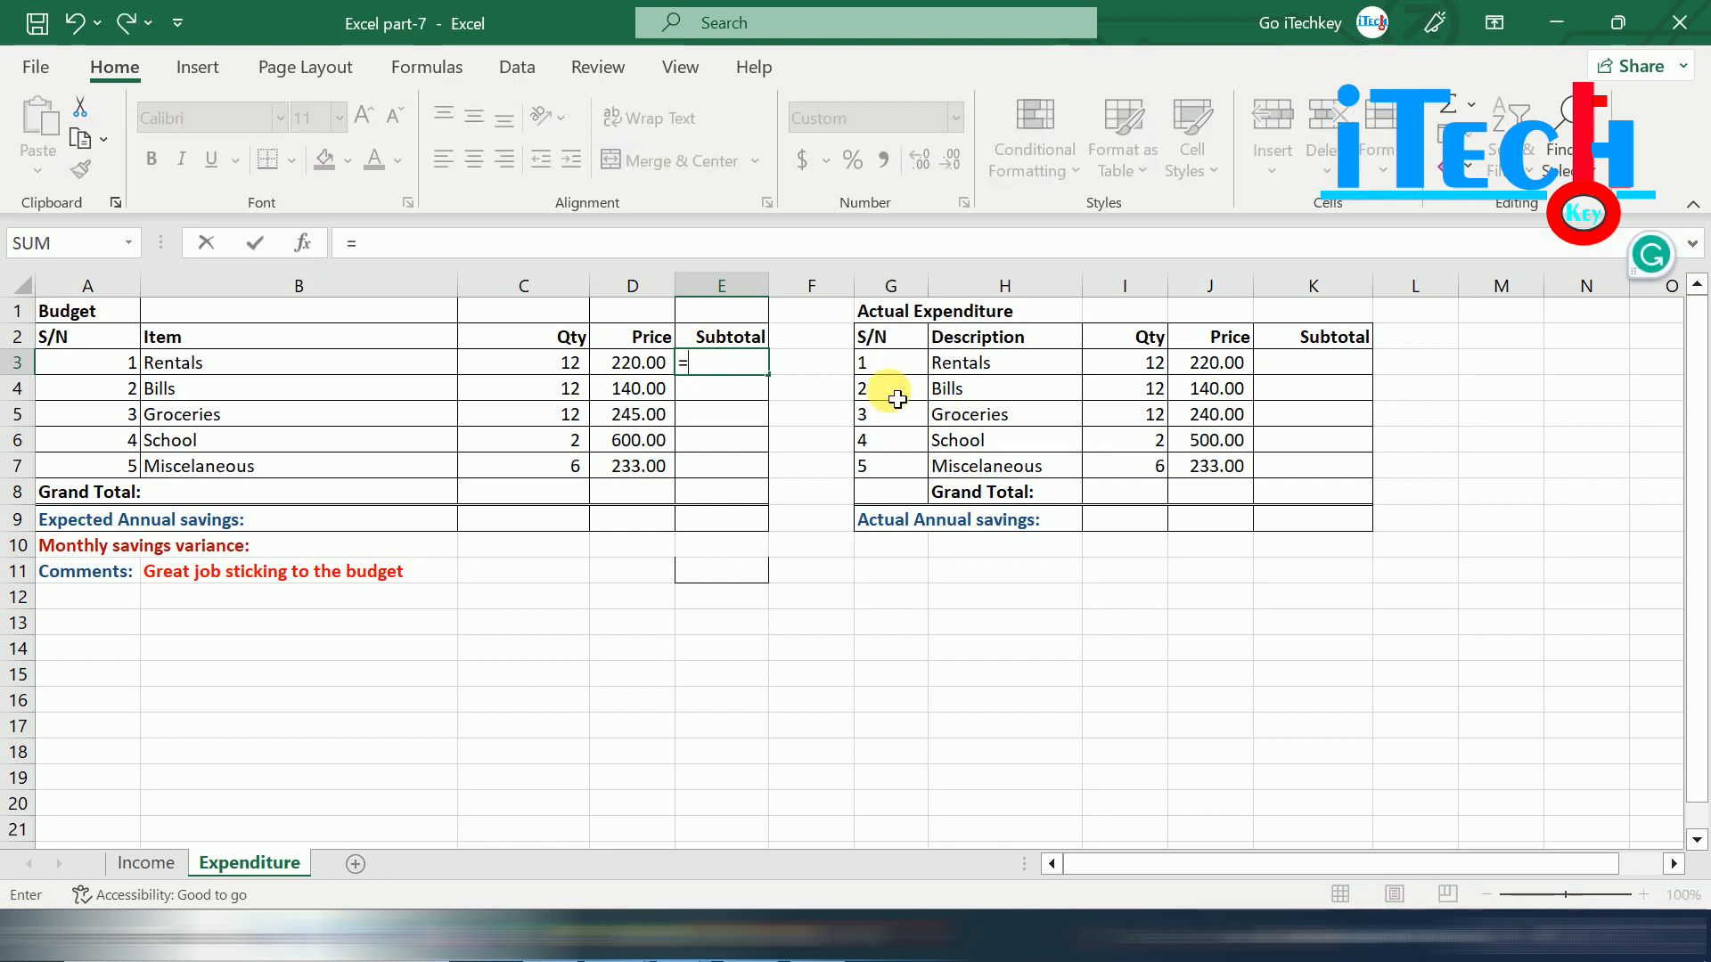
pyautogui.click(568, 366)
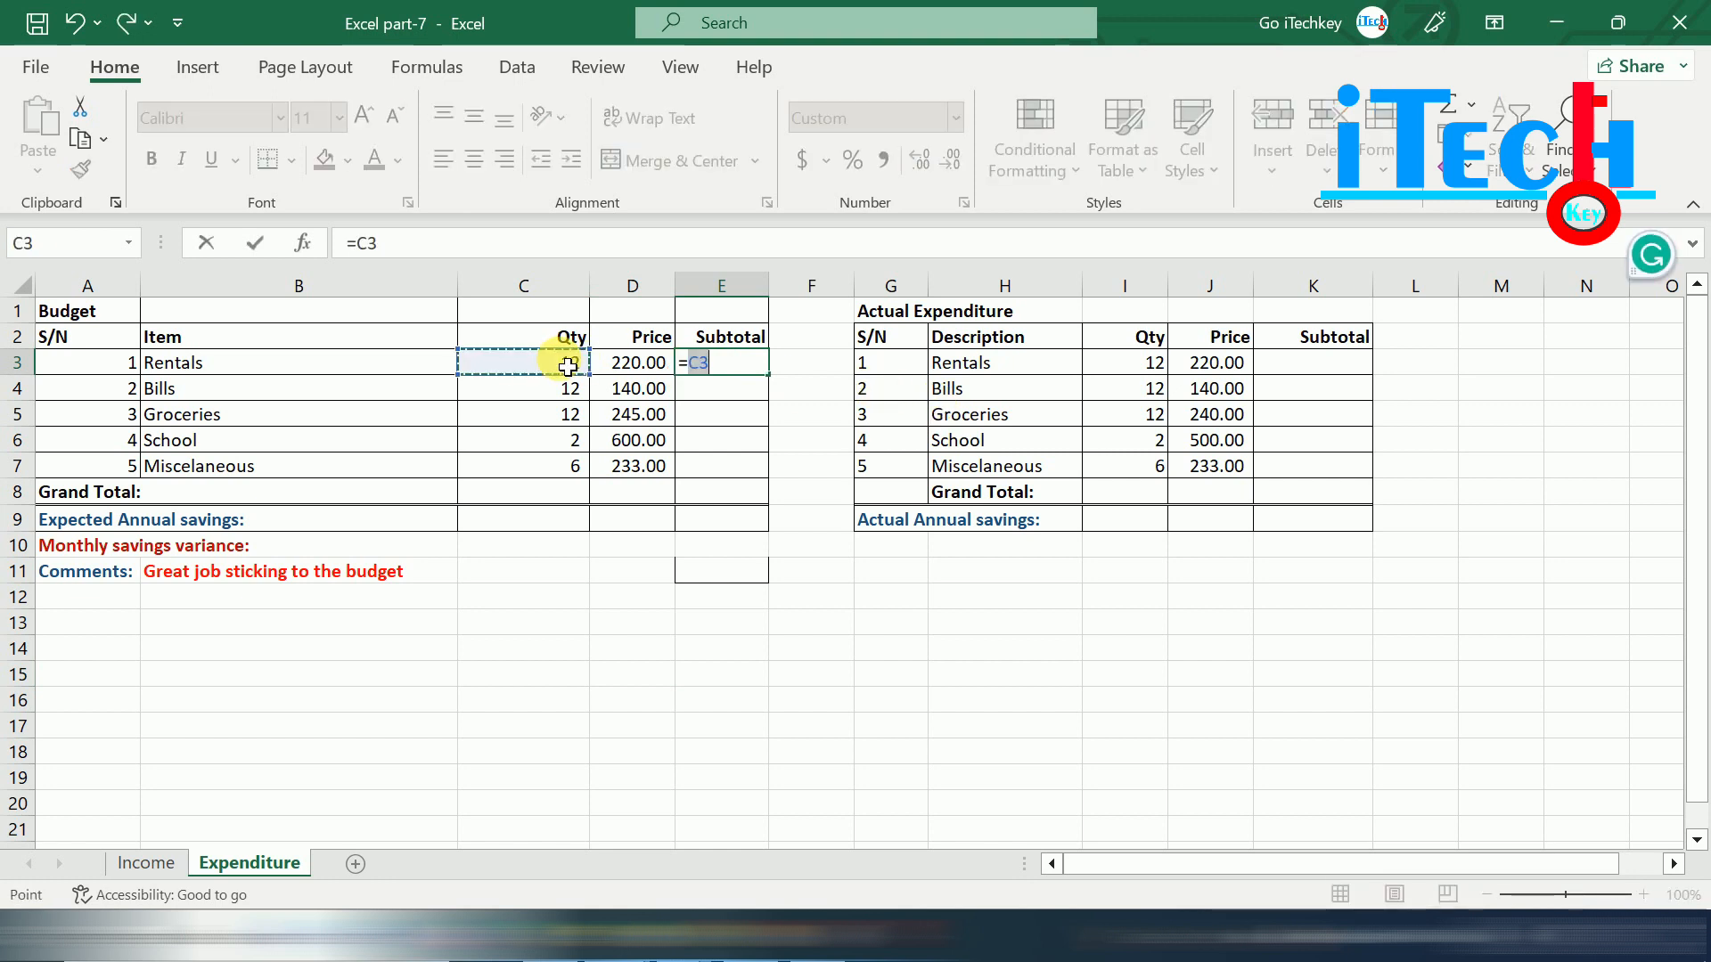
pyautogui.write('*')
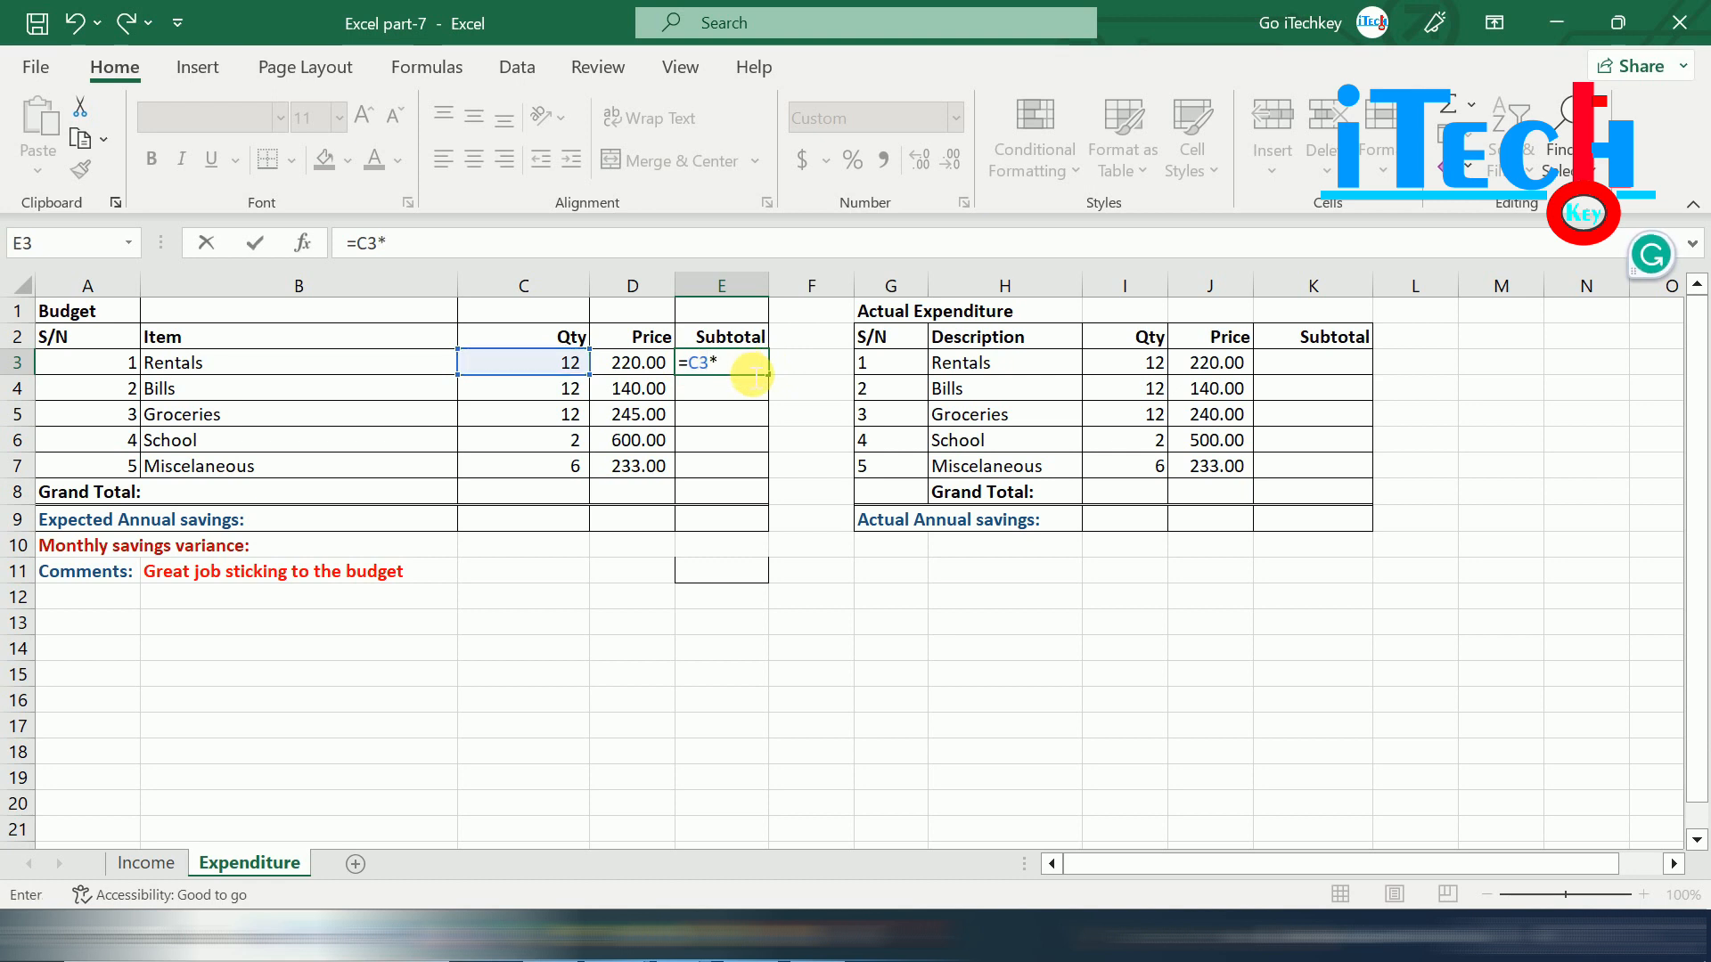
pyautogui.click(643, 362)
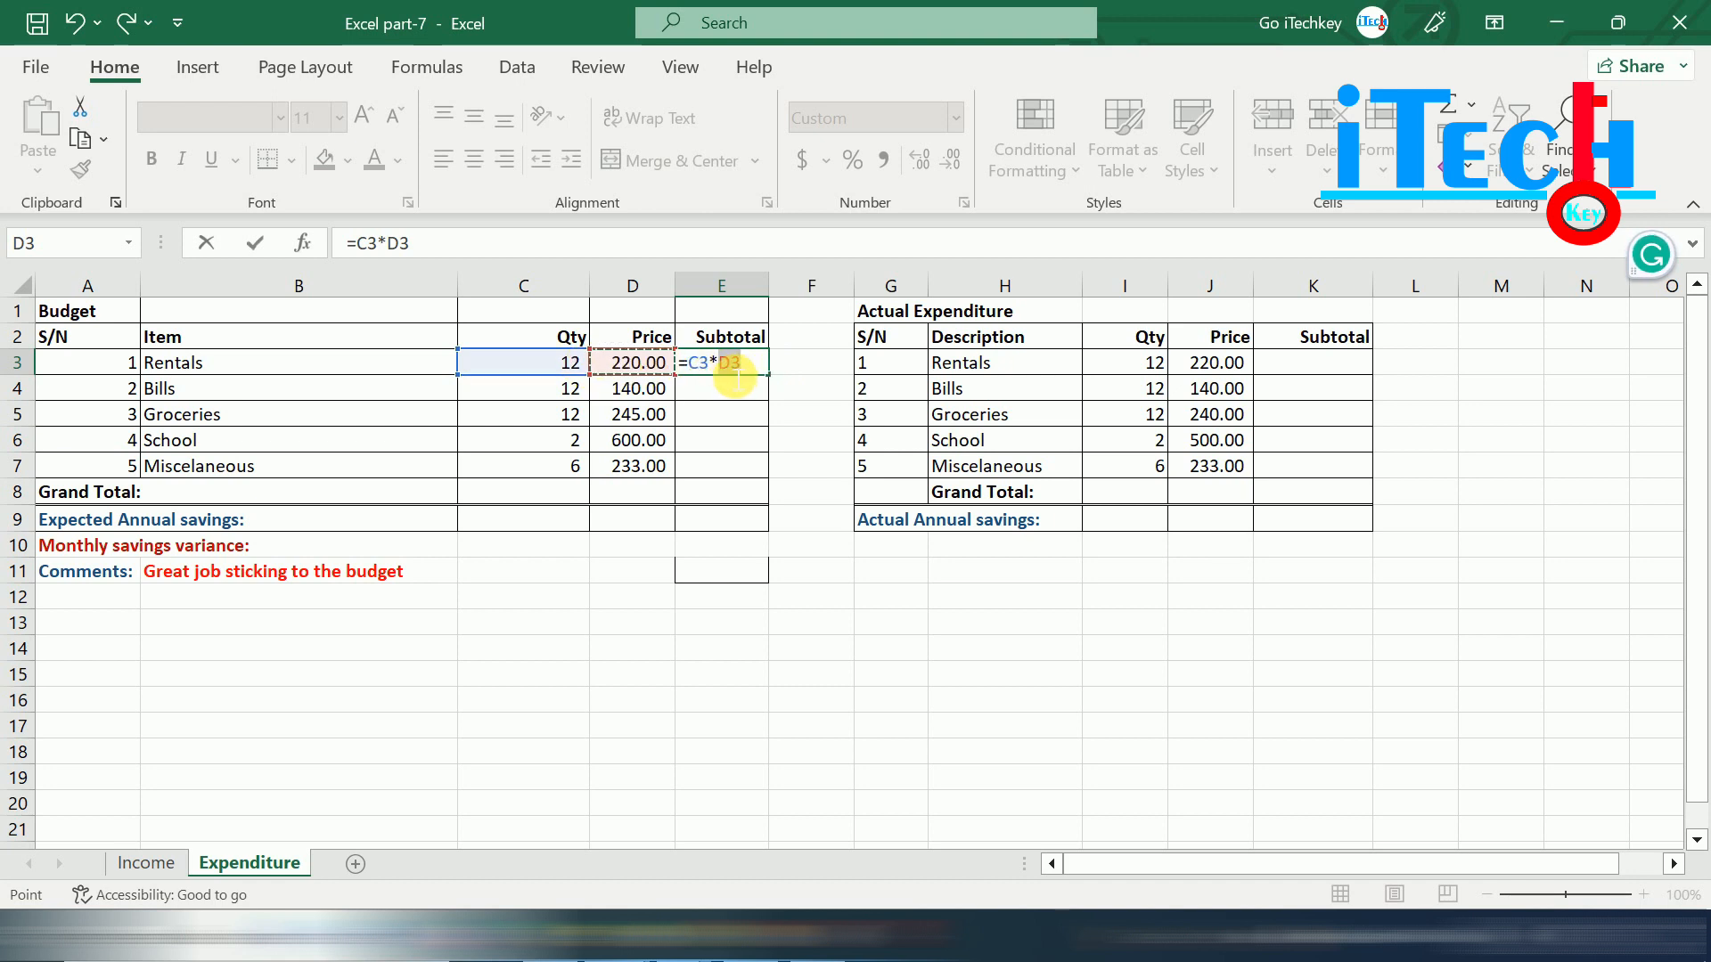
pyautogui.hotkey('ctrl', 'Return')
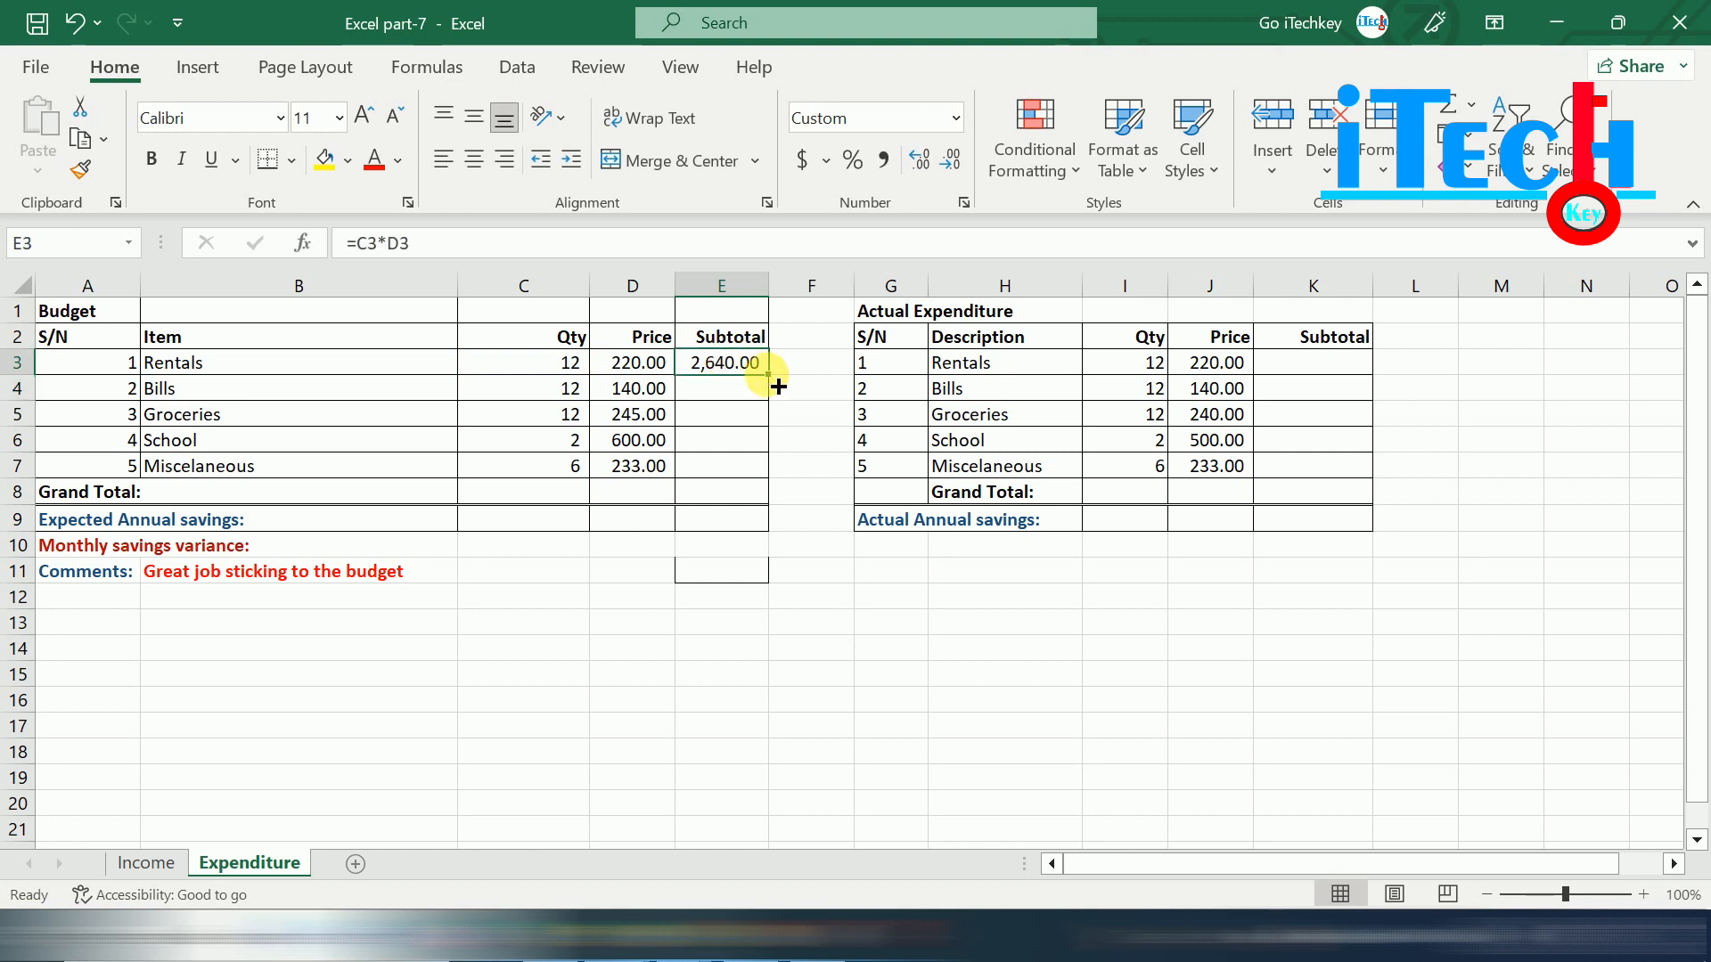
# Copy the E3 subtotal formula down the Budget table to Miscelaneous in E7, clearing the surplus copies in E8:E11.
pyautogui.moveTo(779, 386); pyautogui.dragTo(773, 578)
pyautogui.click(781, 498)
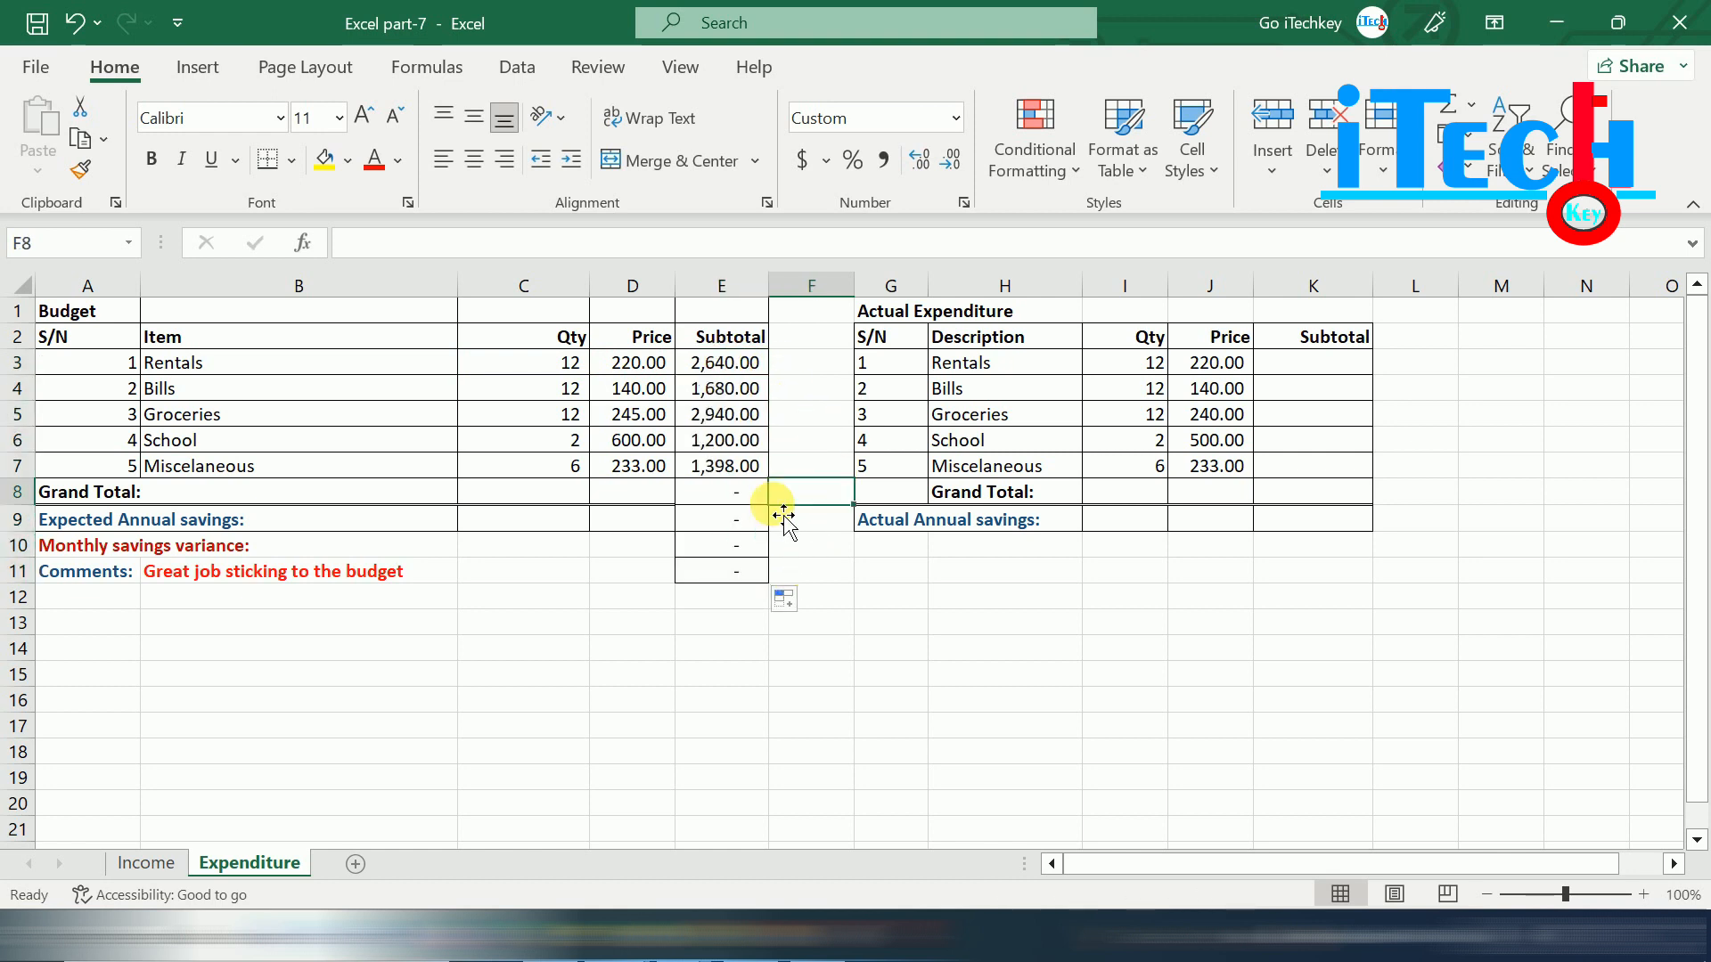
pyautogui.click(732, 462)
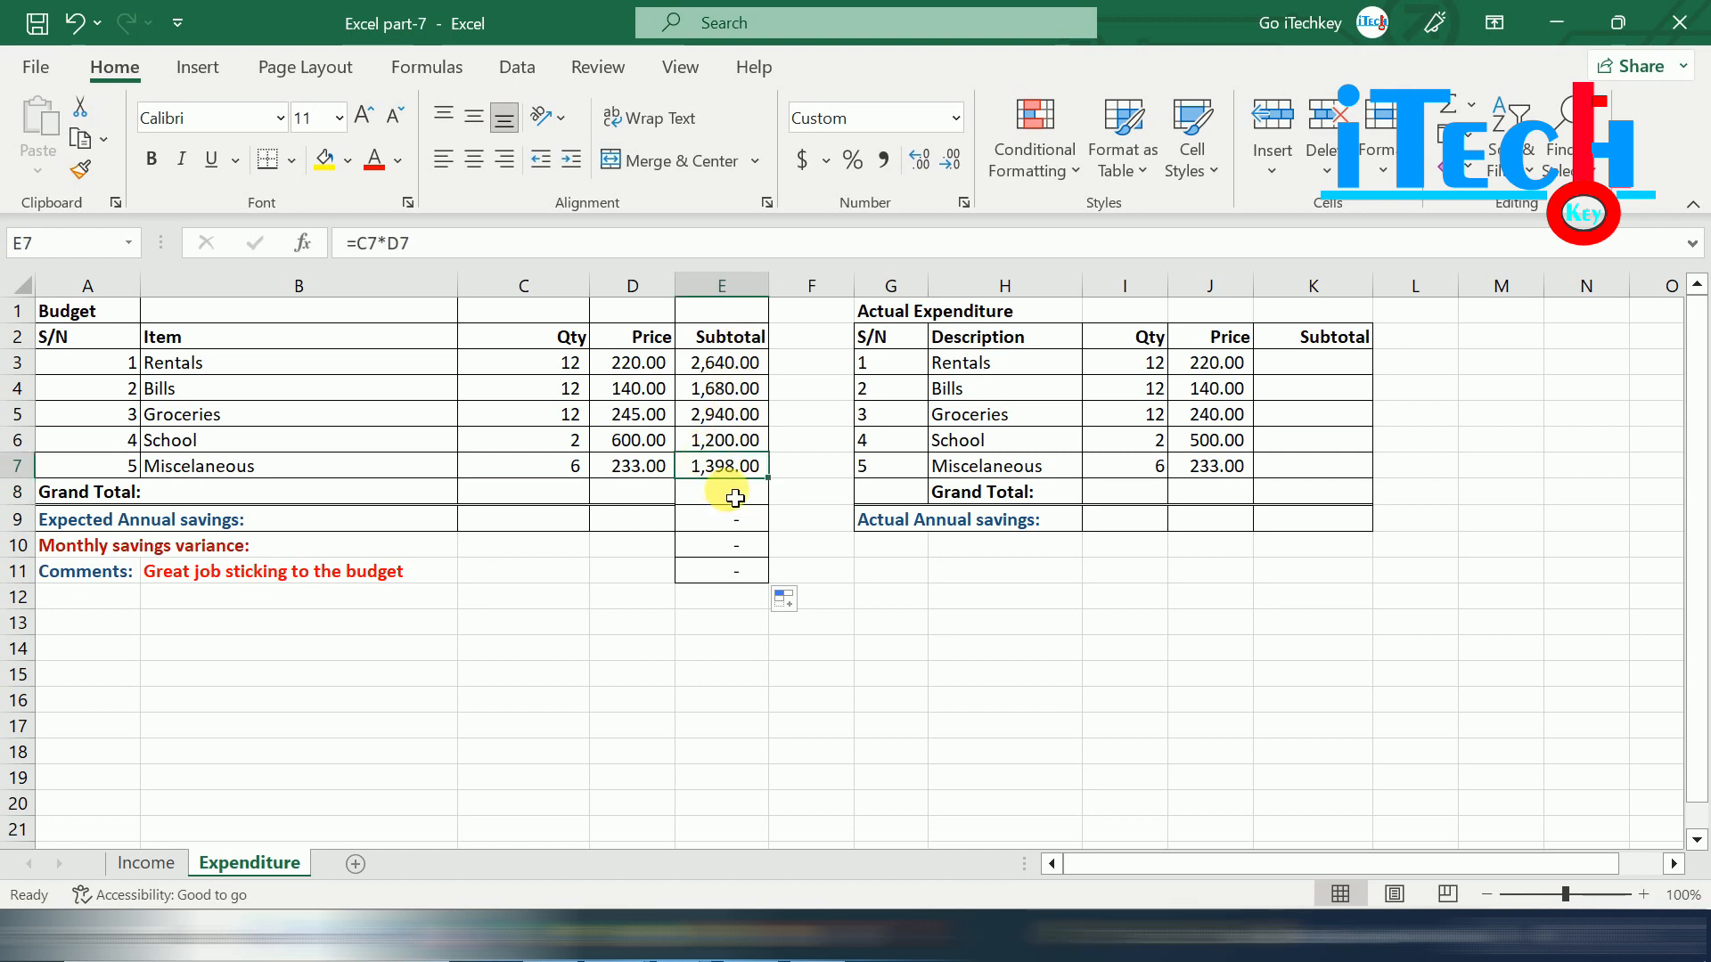
pyautogui.moveTo(735, 497); pyautogui.dragTo(765, 581)
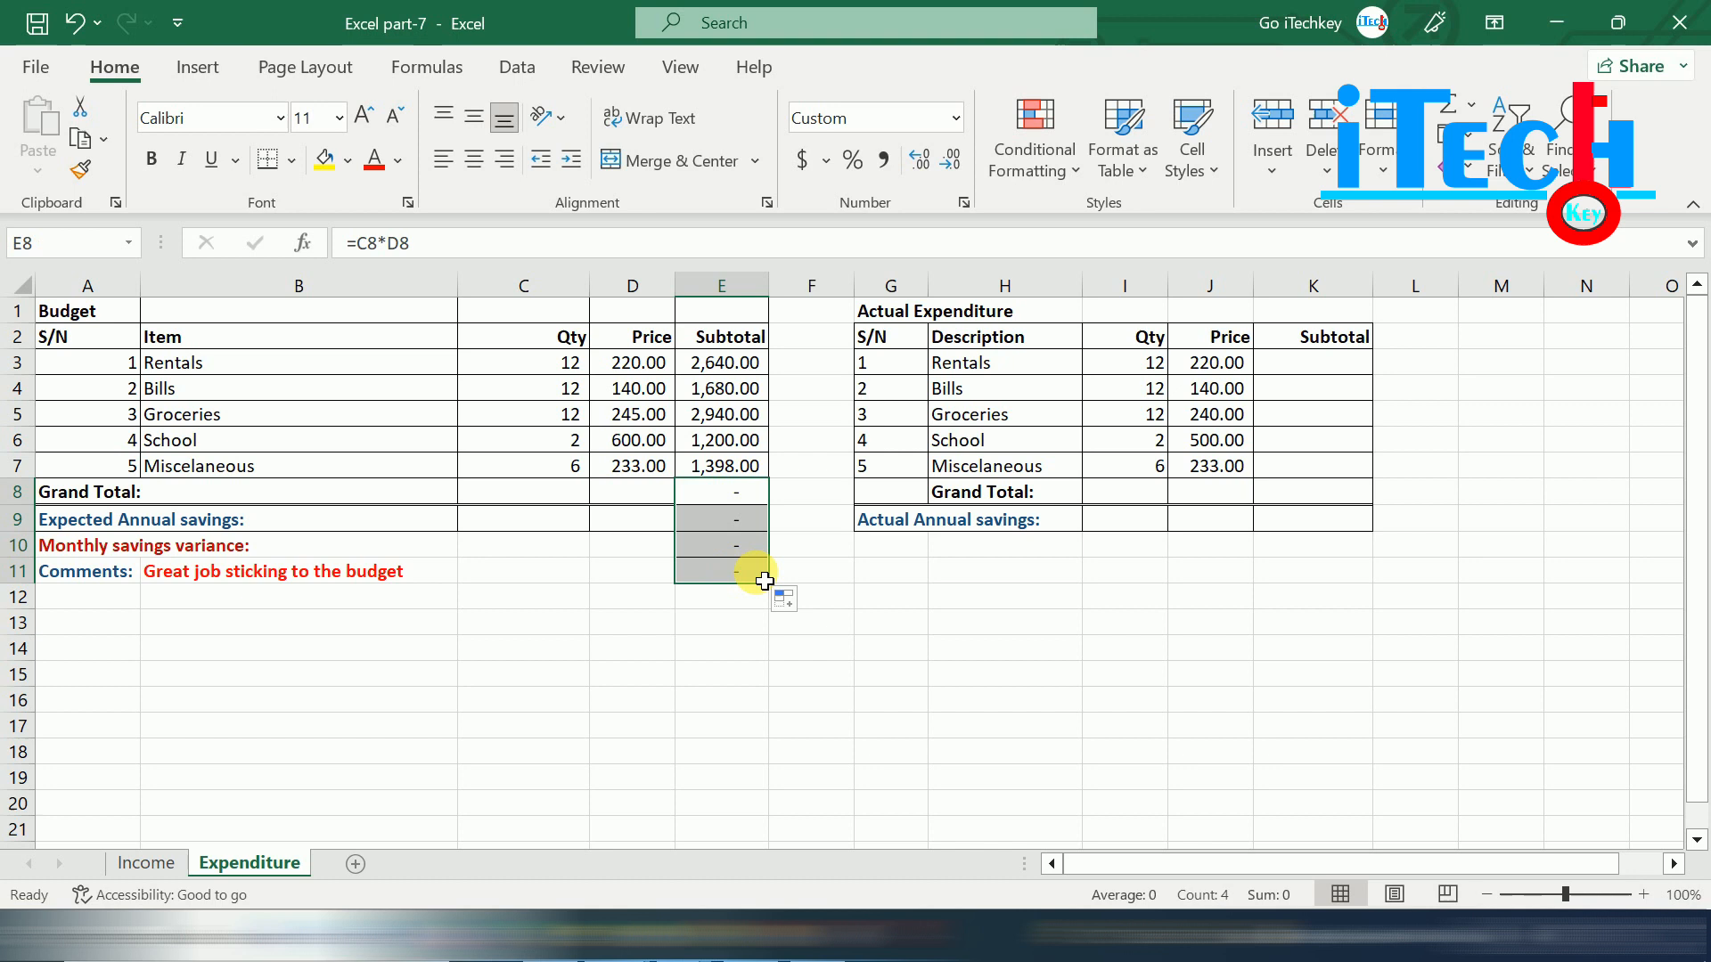
pyautogui.press('Delete')
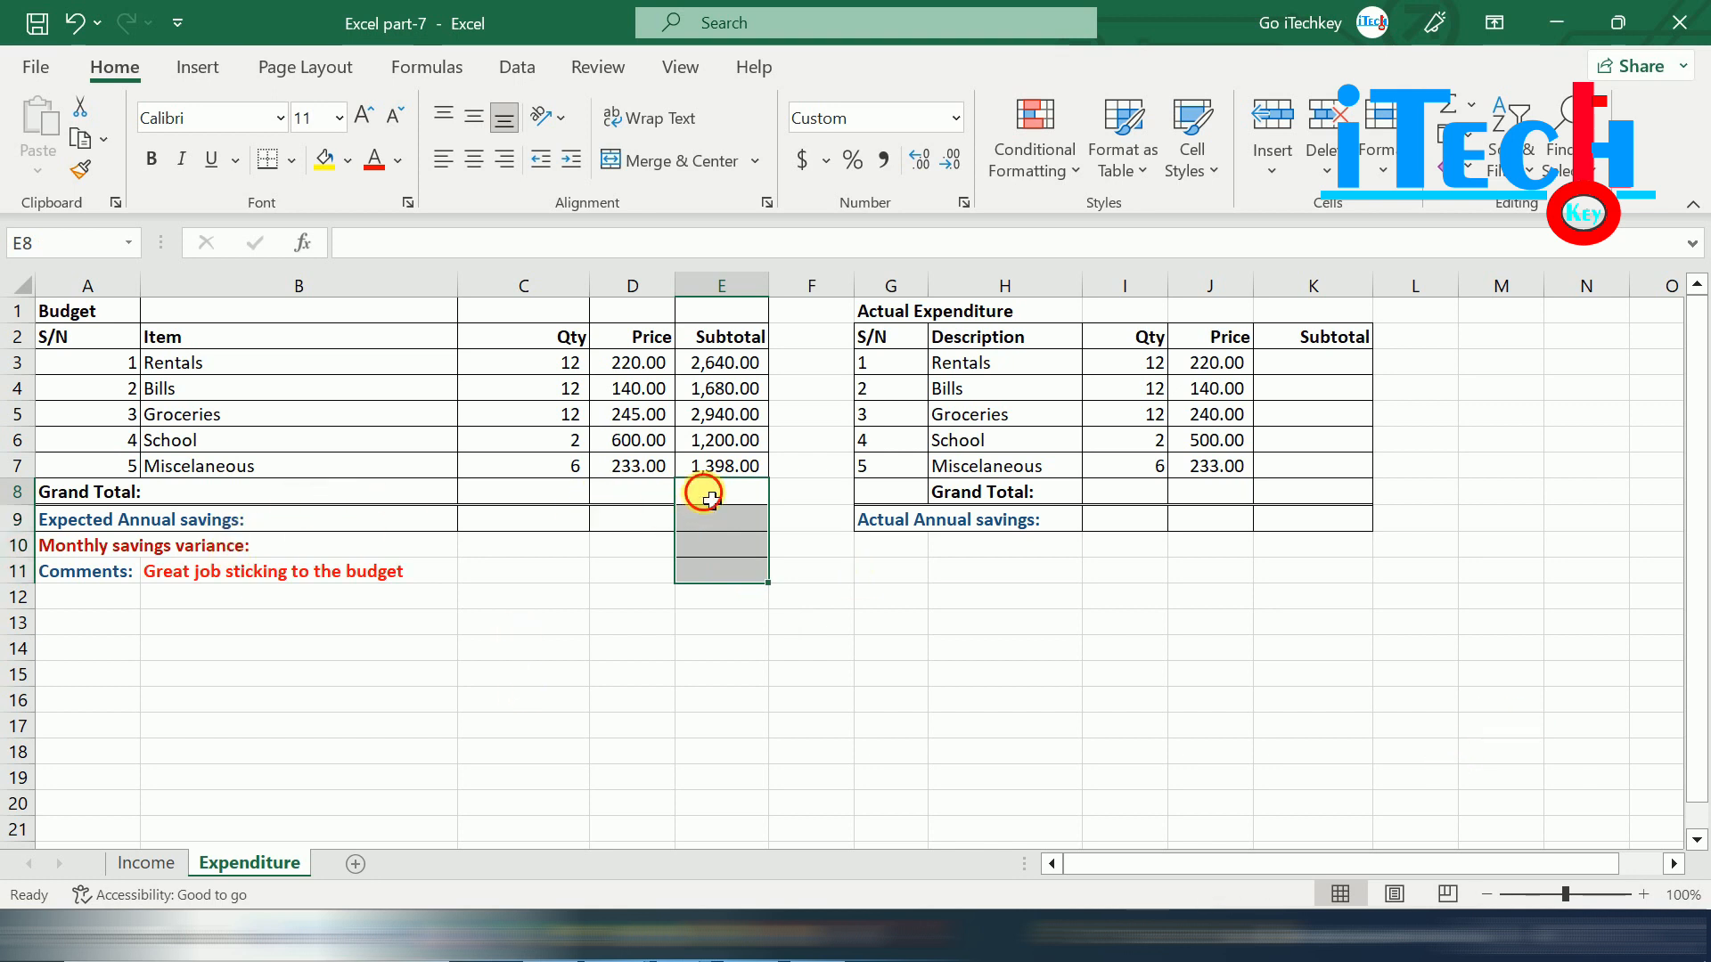
# Calculate the budget grand total in E8 with the formula =SUM(E3:E7).
pyautogui.click(702, 492)
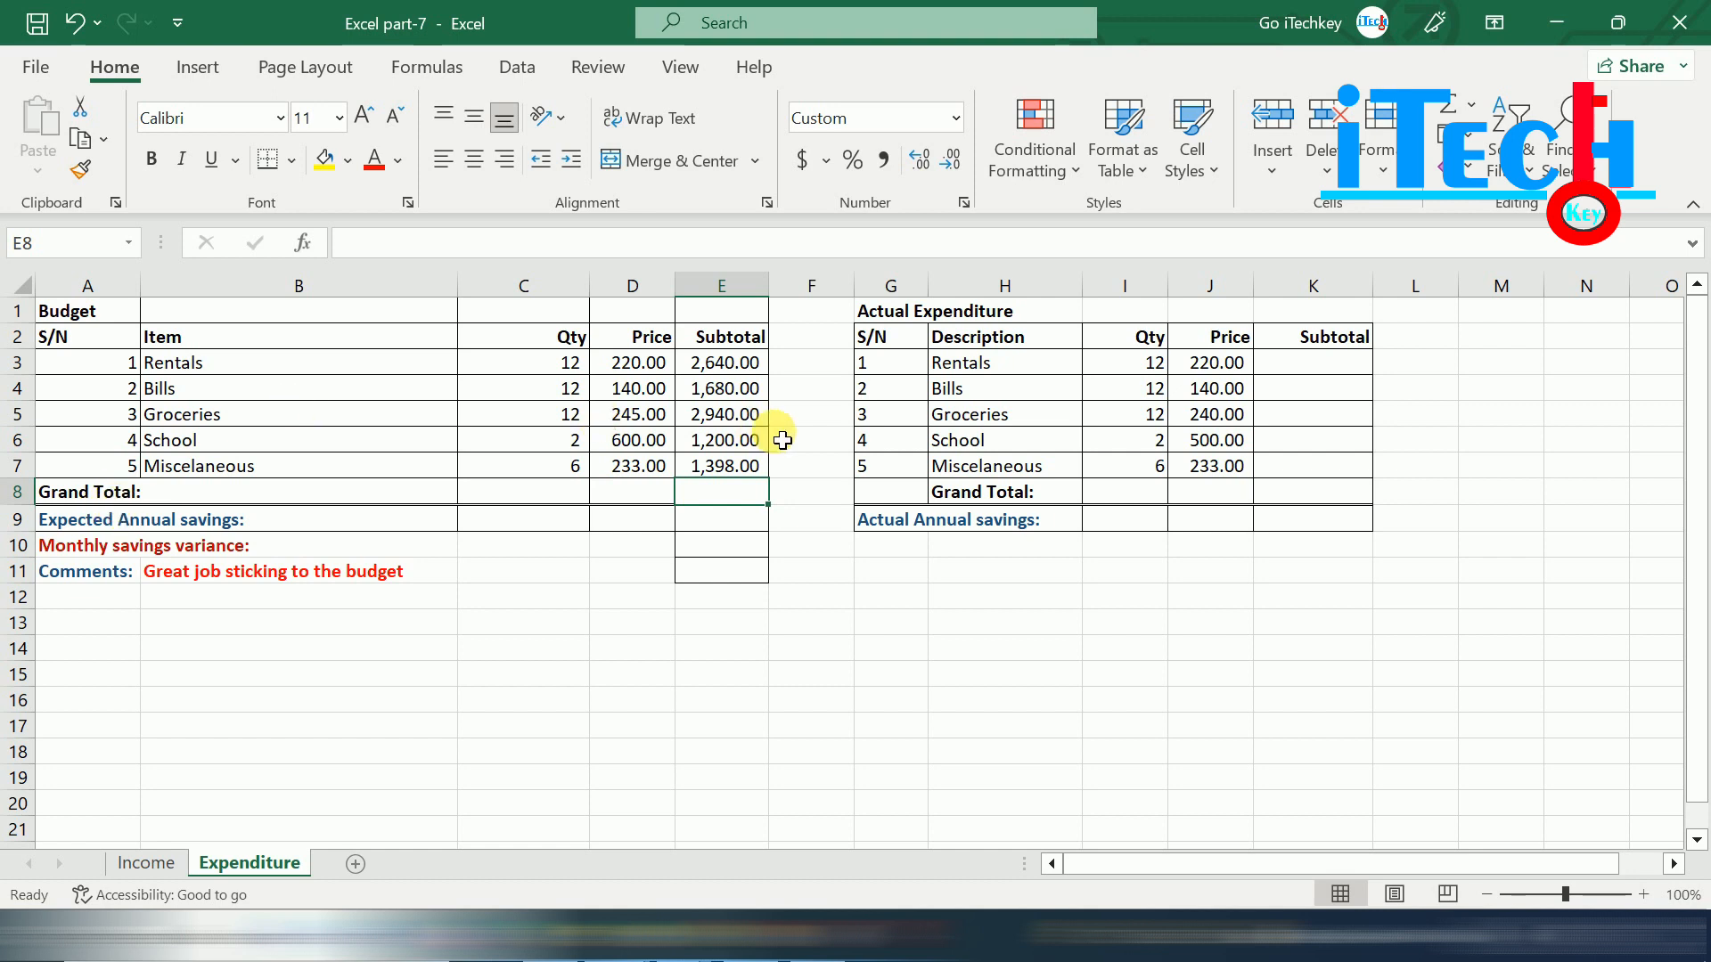
pyautogui.moveTo(722, 361); pyautogui.dragTo(720, 479)
pyautogui.click(713, 499)
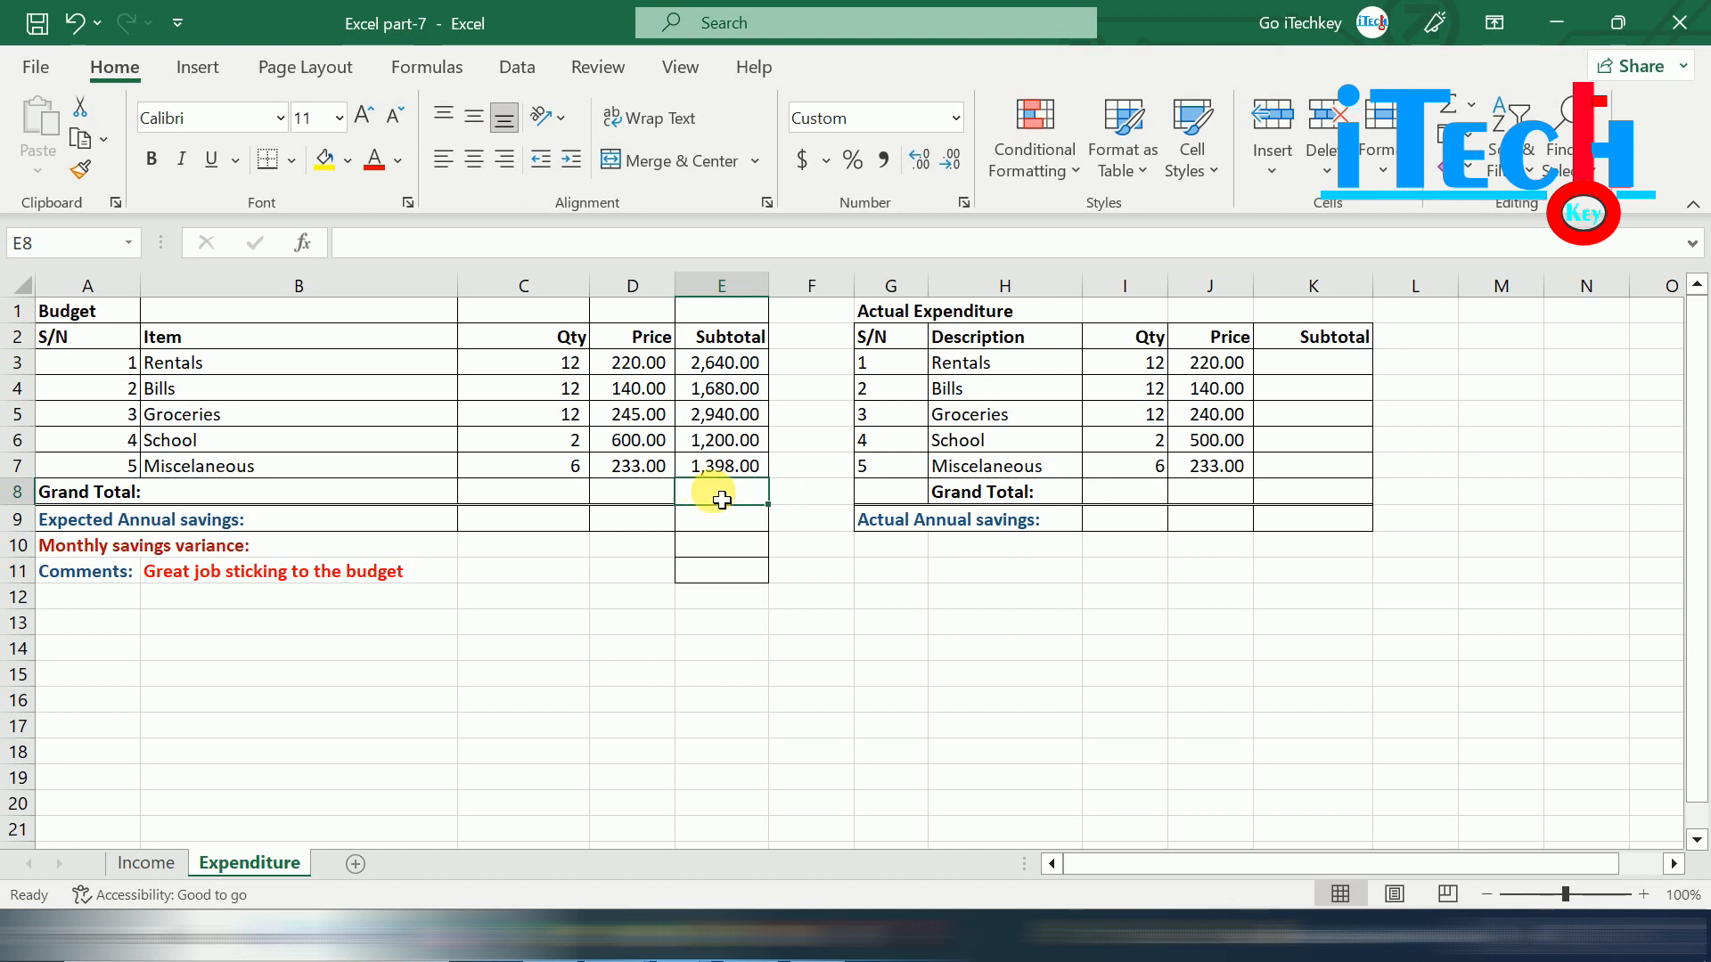
pyautogui.write('=sum')
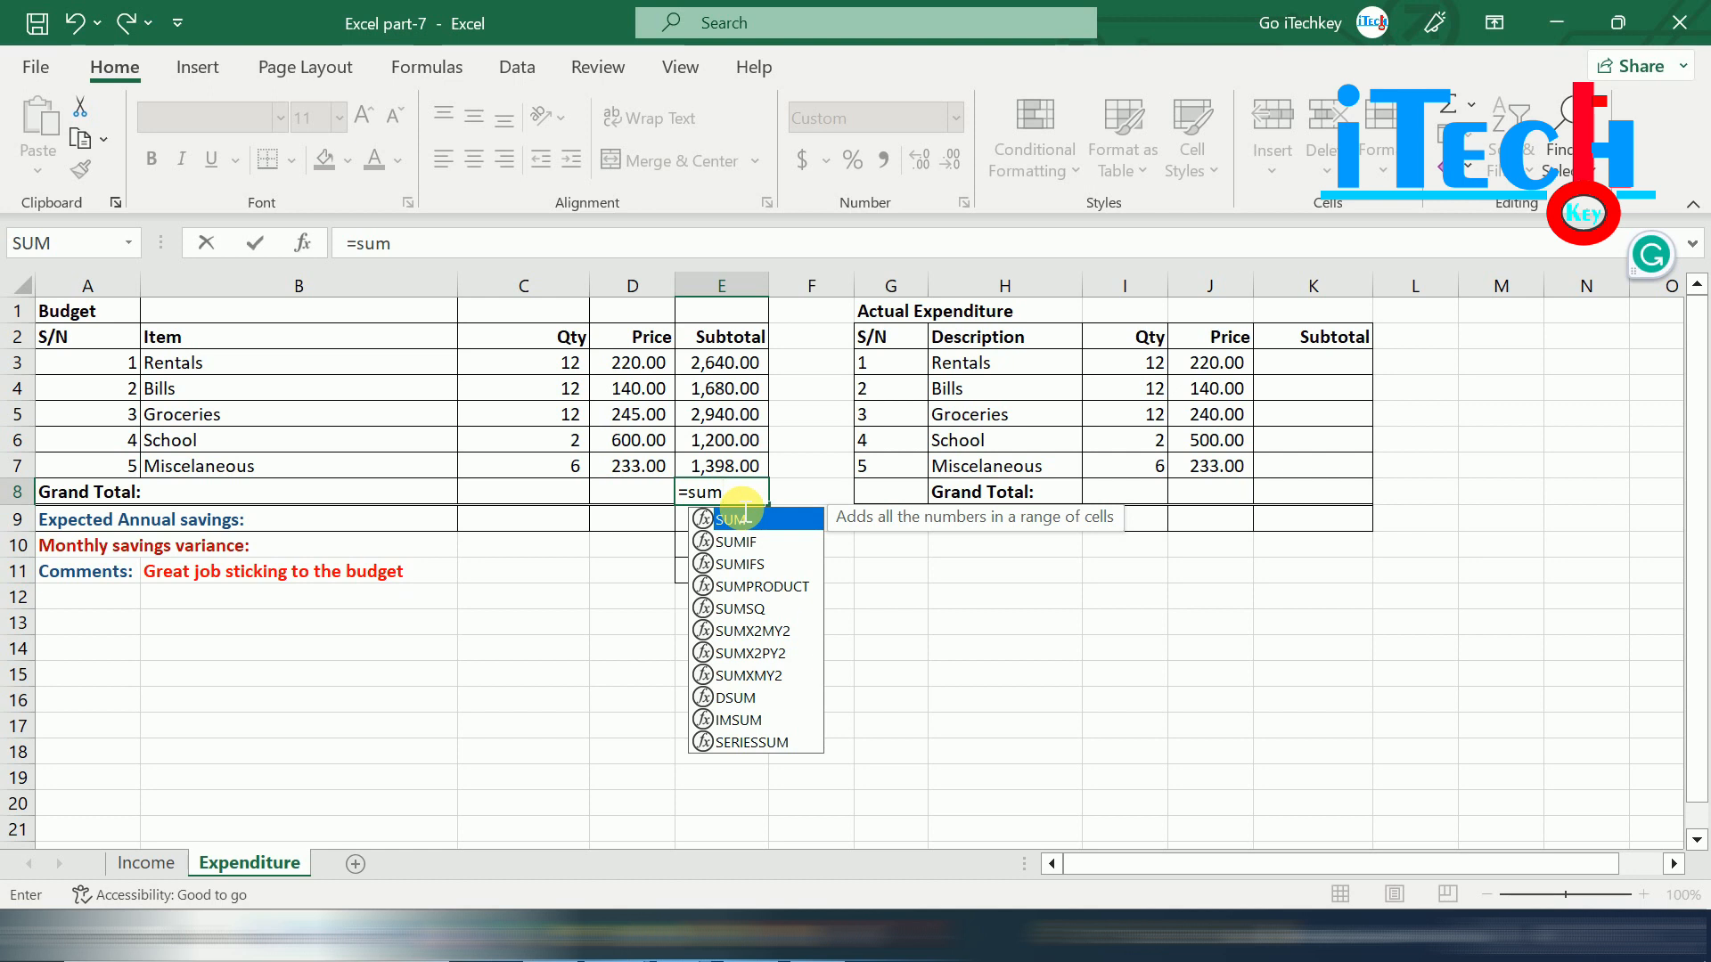
pyautogui.press('Tab')
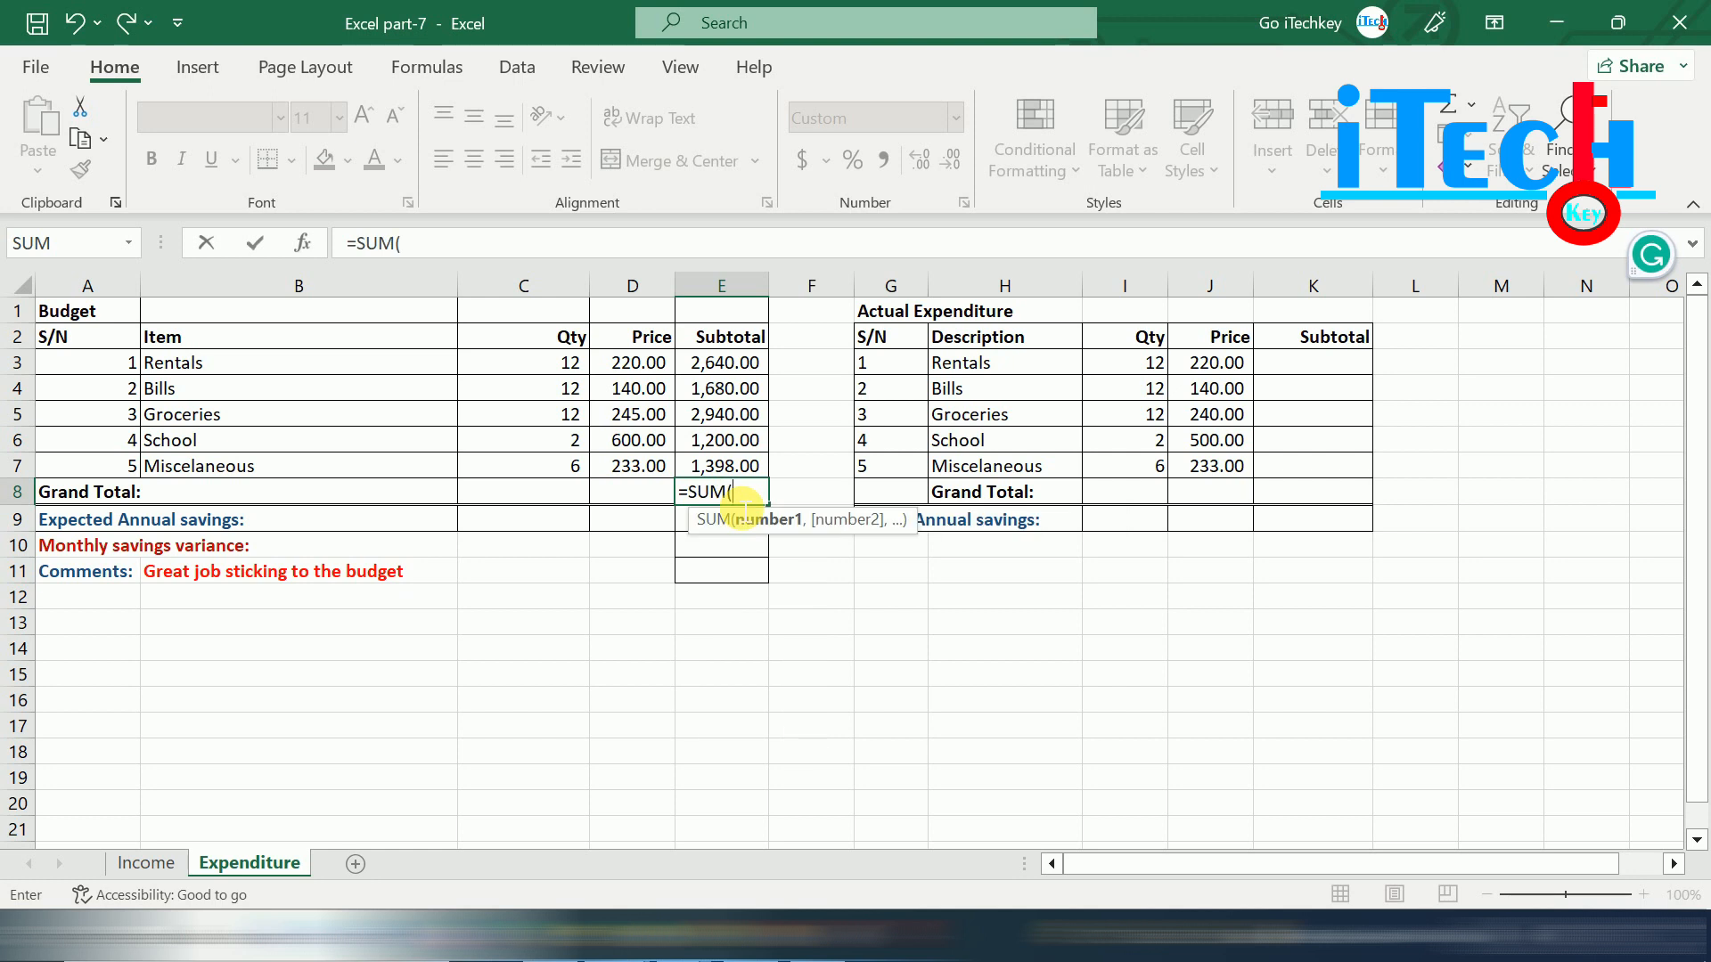
pyautogui.moveTo(733, 363); pyautogui.dragTo(750, 463)
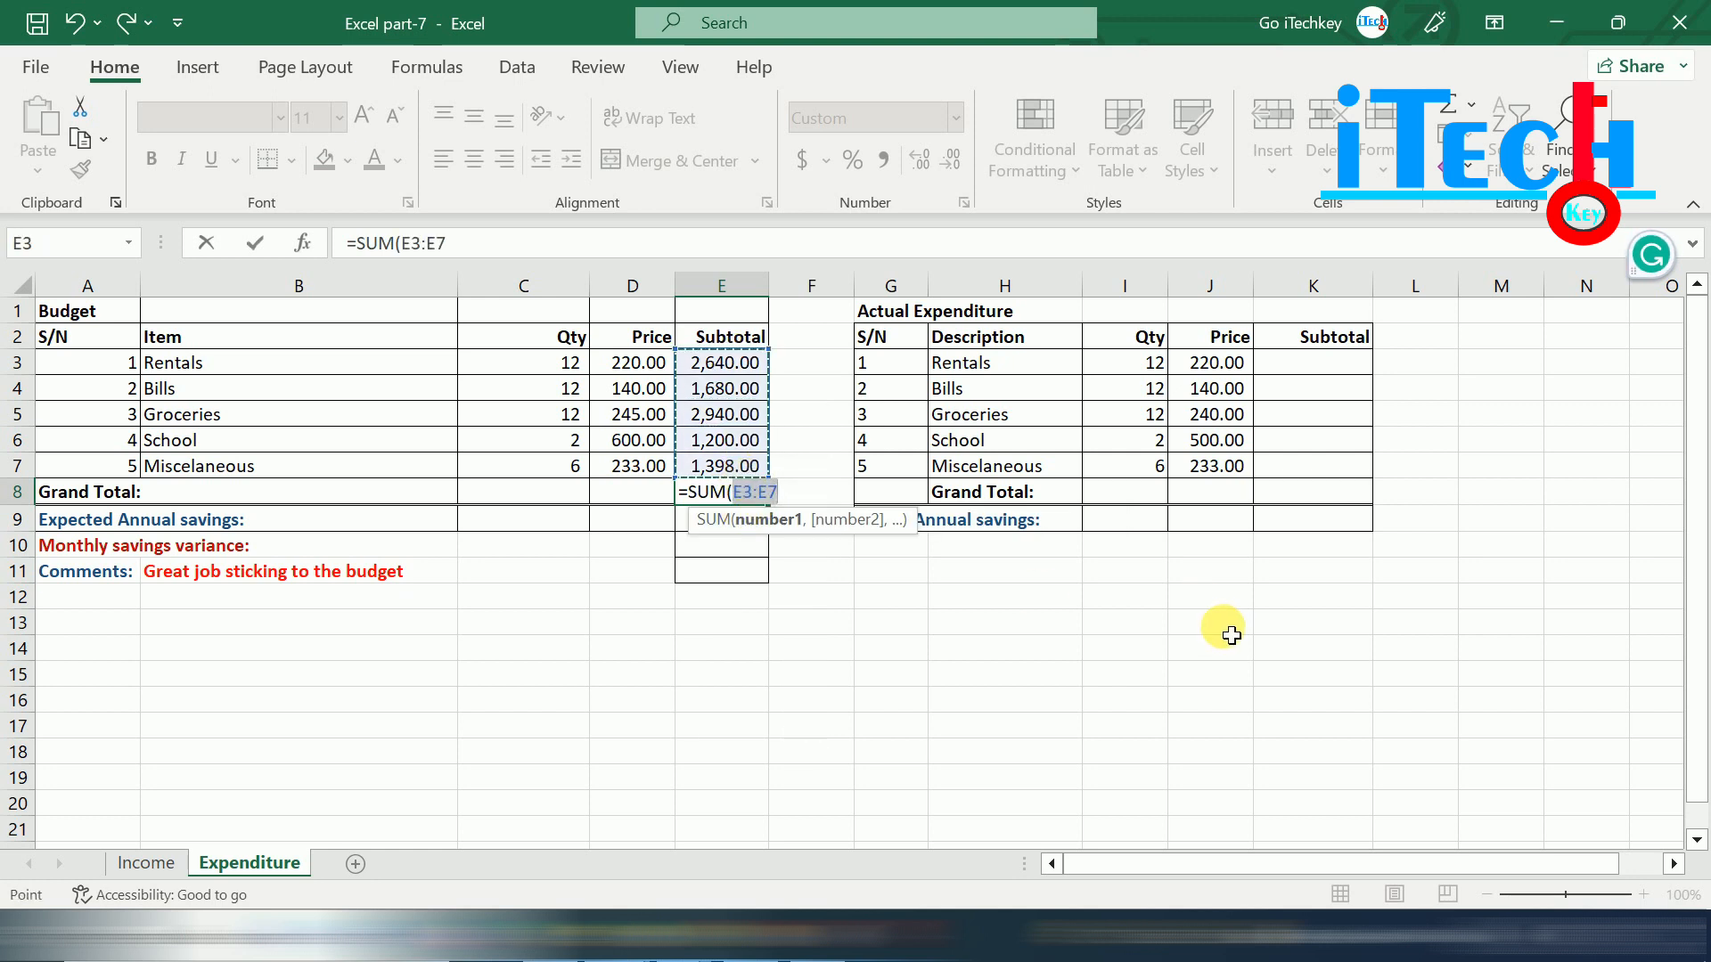
pyautogui.write(')')
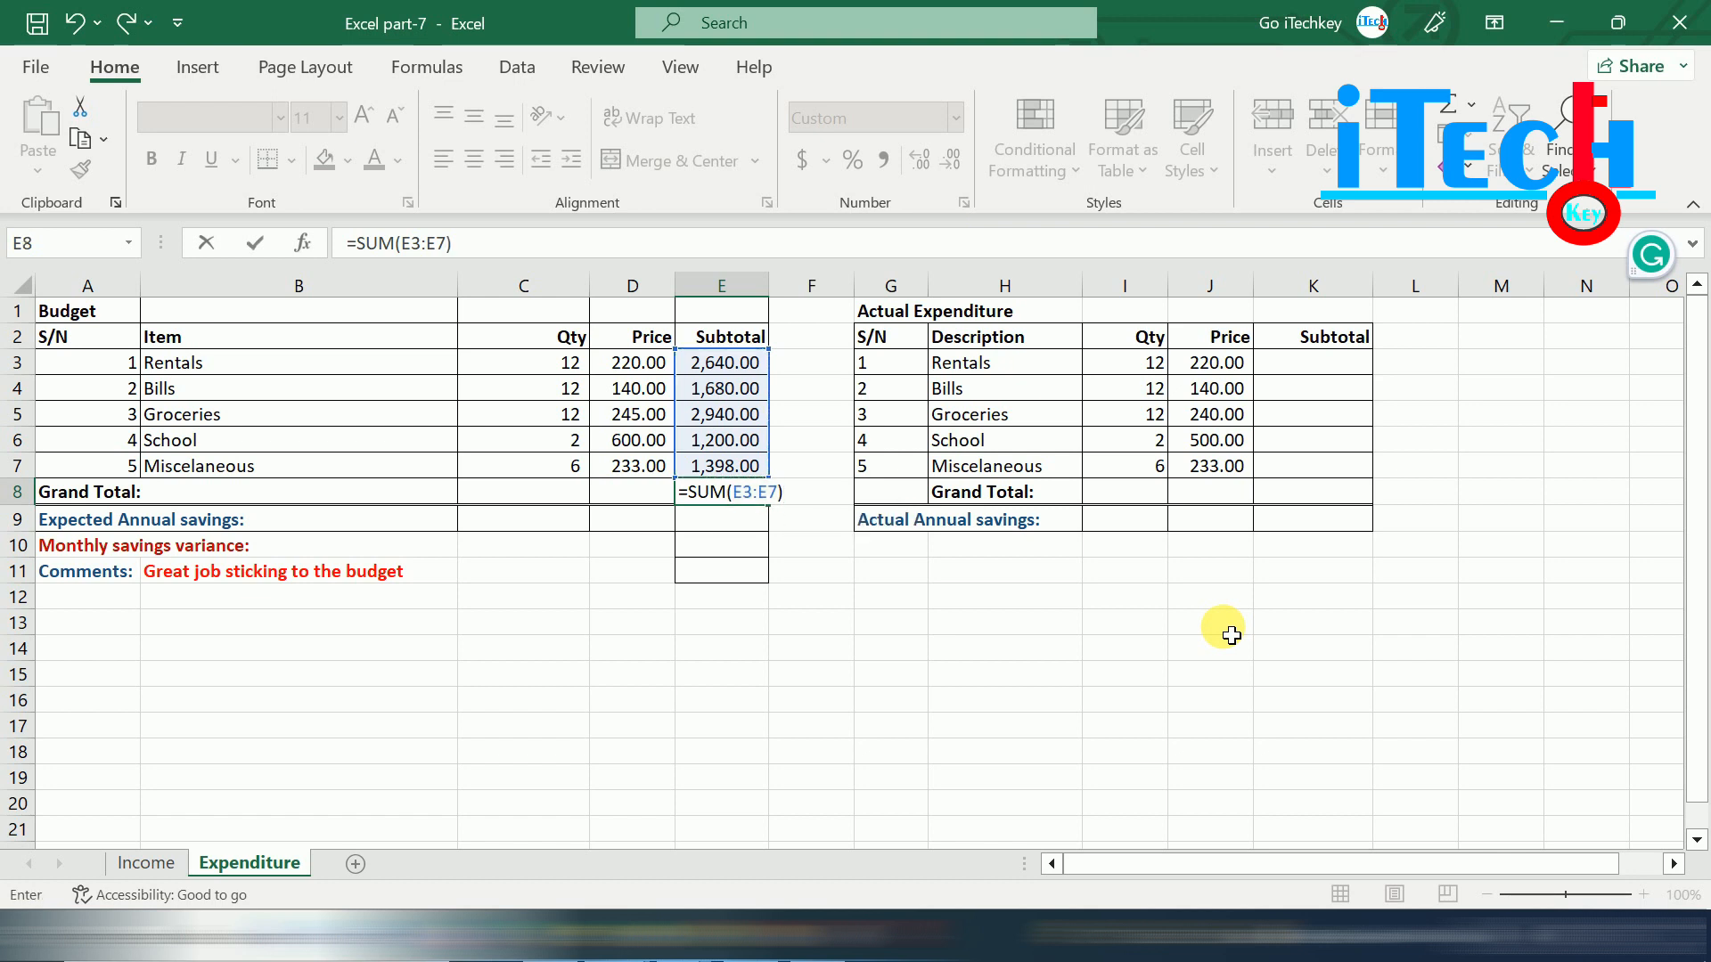
pyautogui.press('Return')
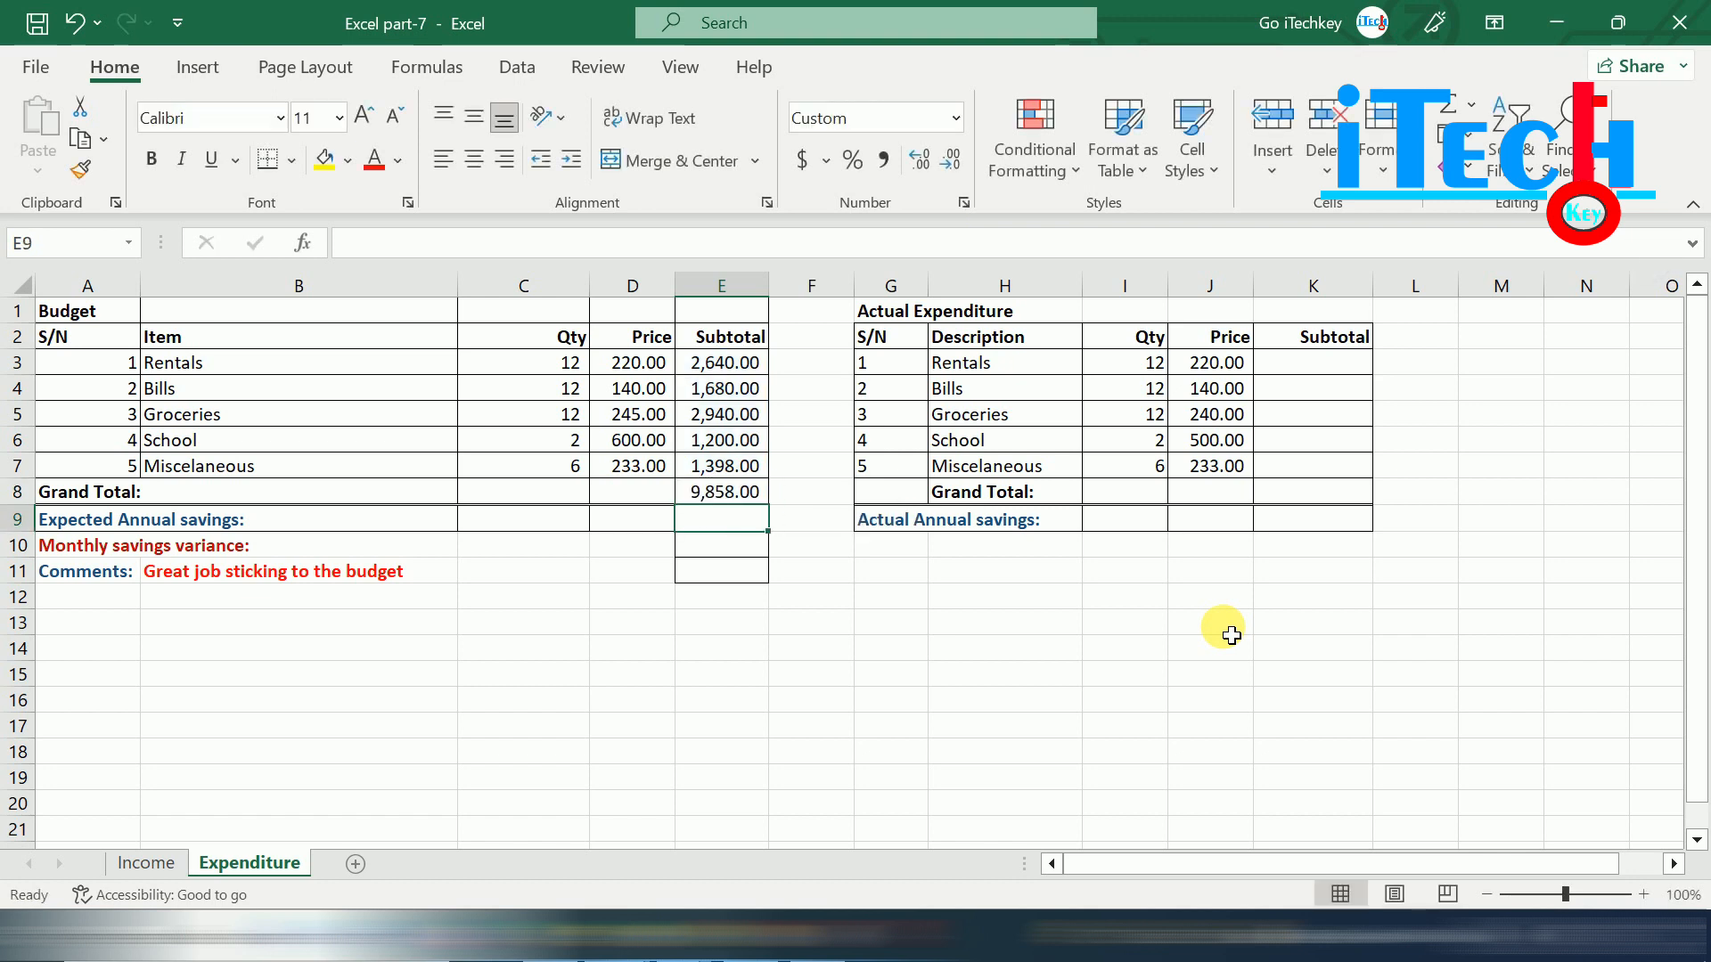
pyautogui.press('Up')
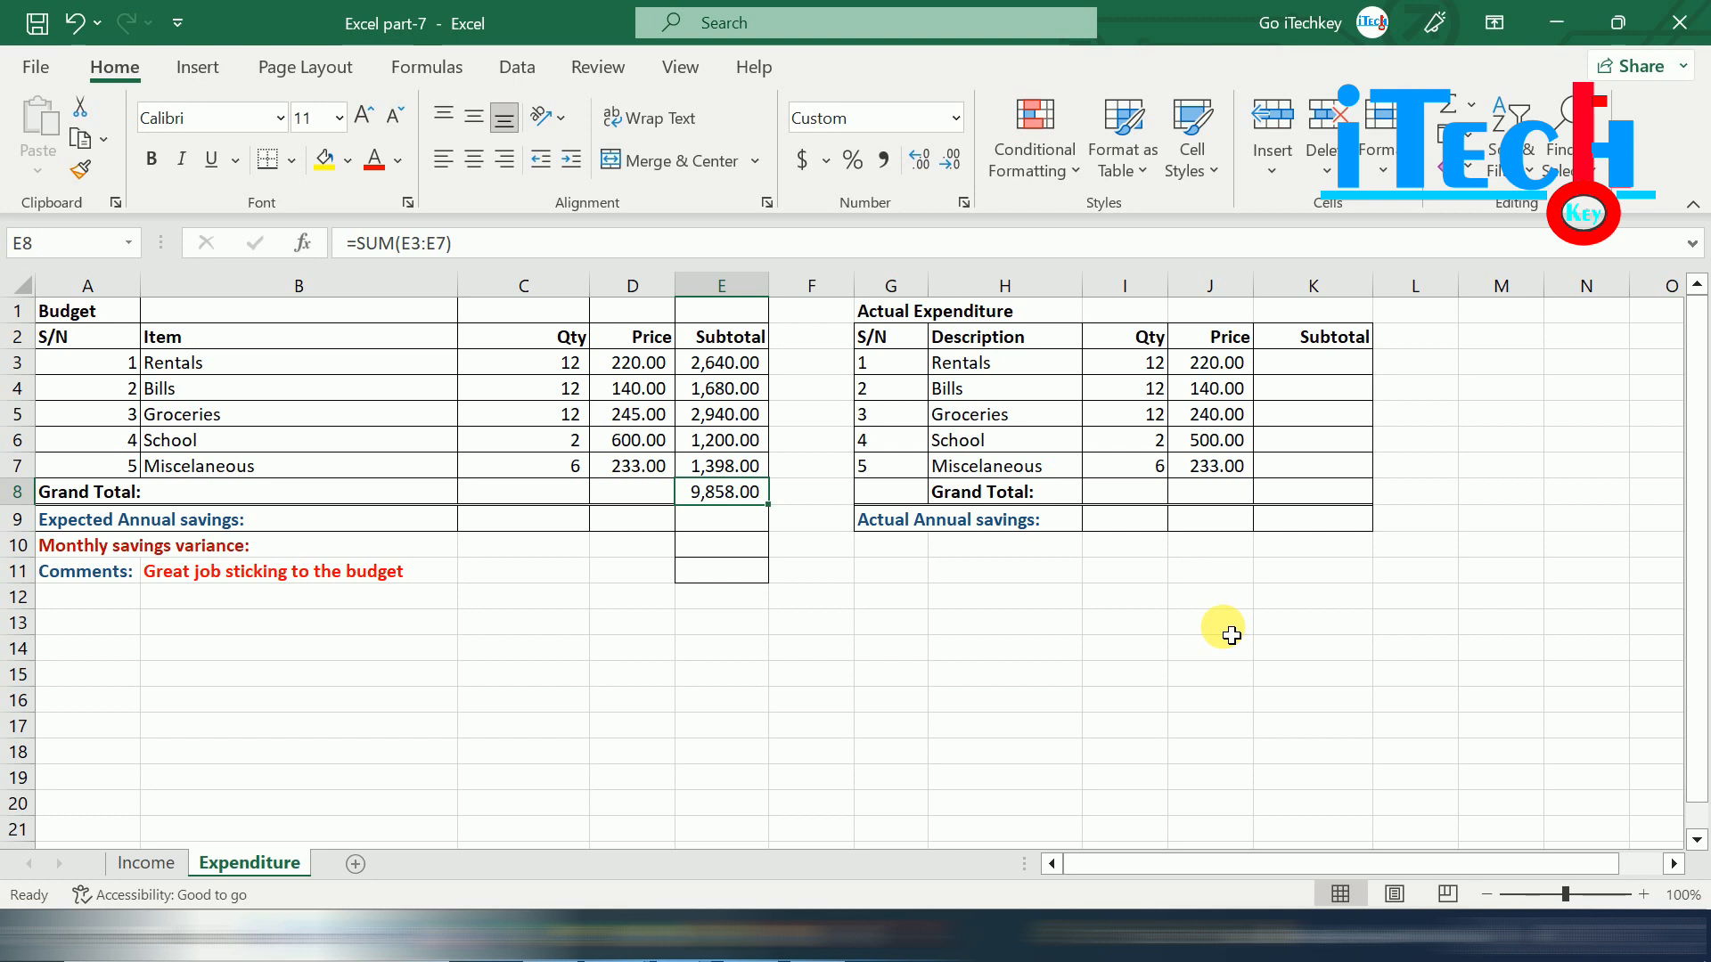
pyautogui.press('Down')
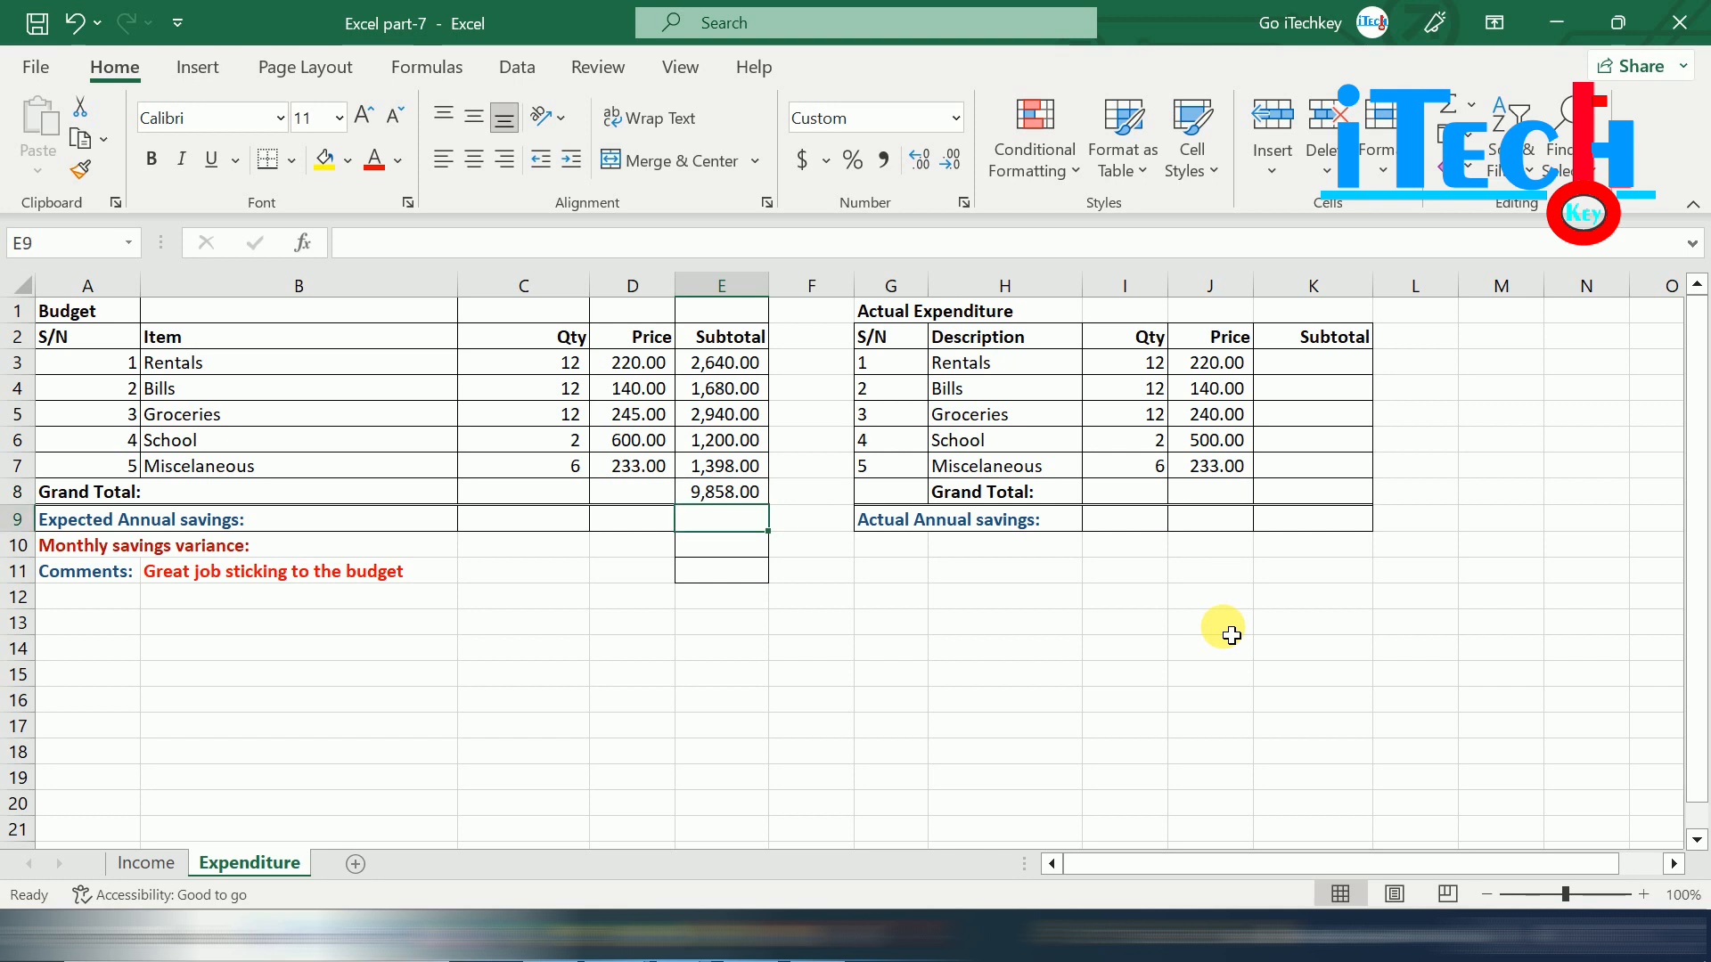
# Check the expected annual income cell C10 on the Income sheet and return to the Expenditure sheet.
pyautogui.doubleClick(1231, 634)
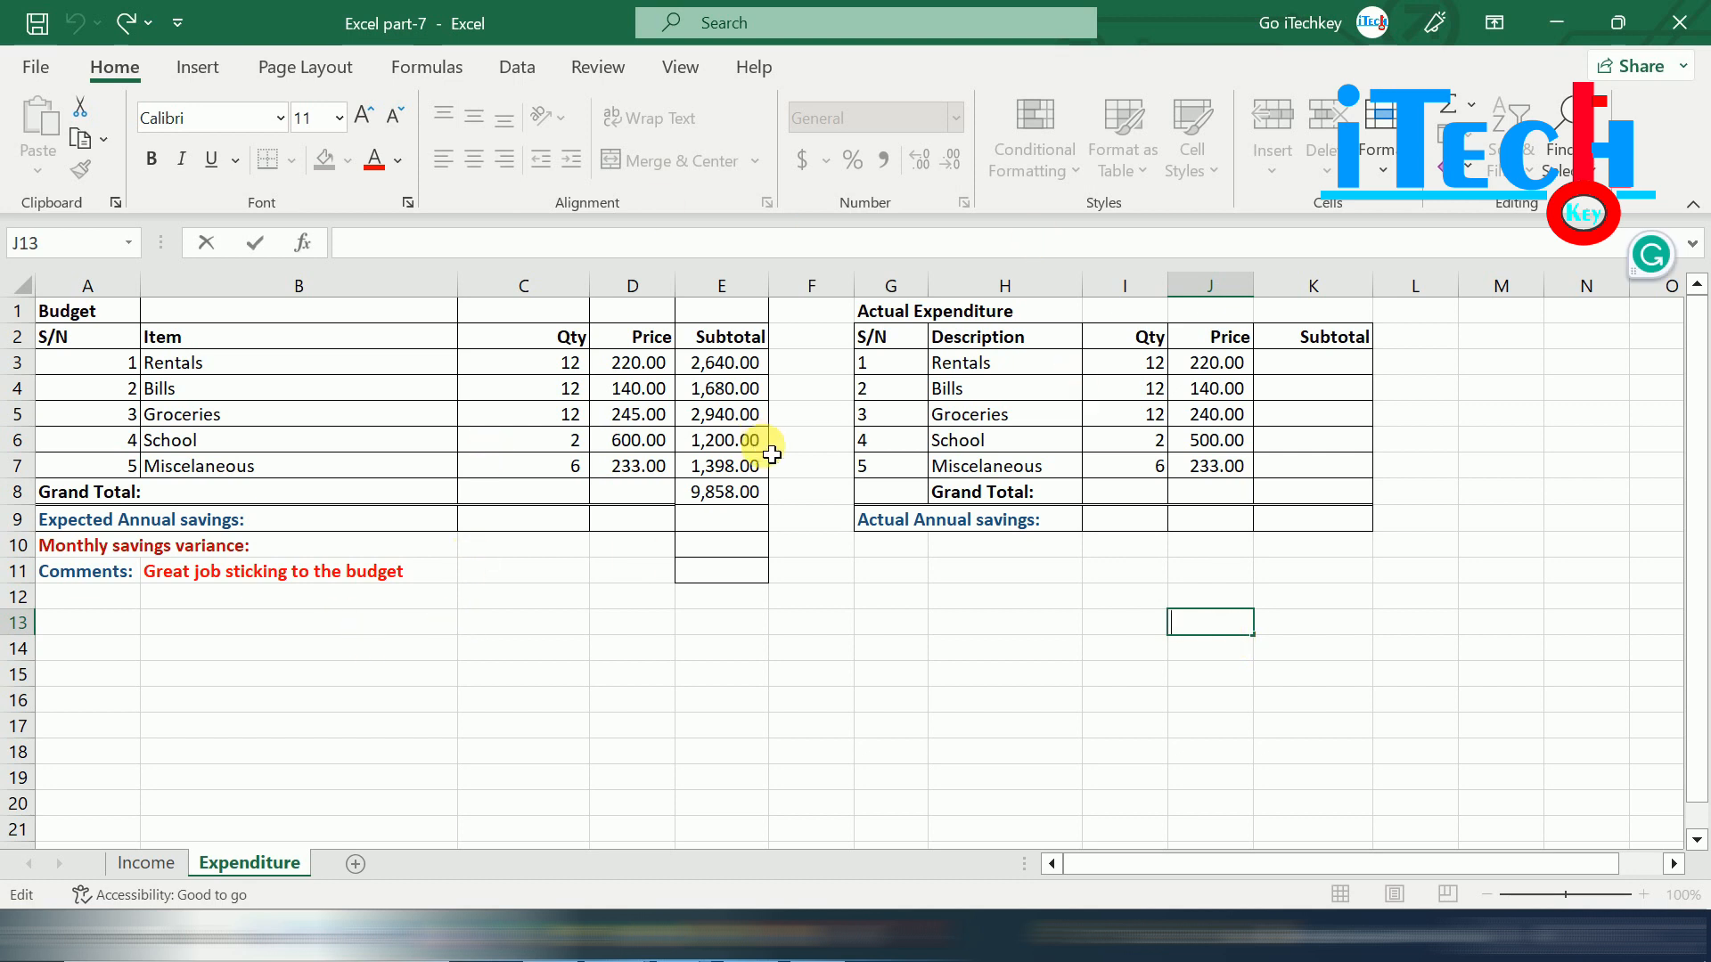
pyautogui.click(706, 524)
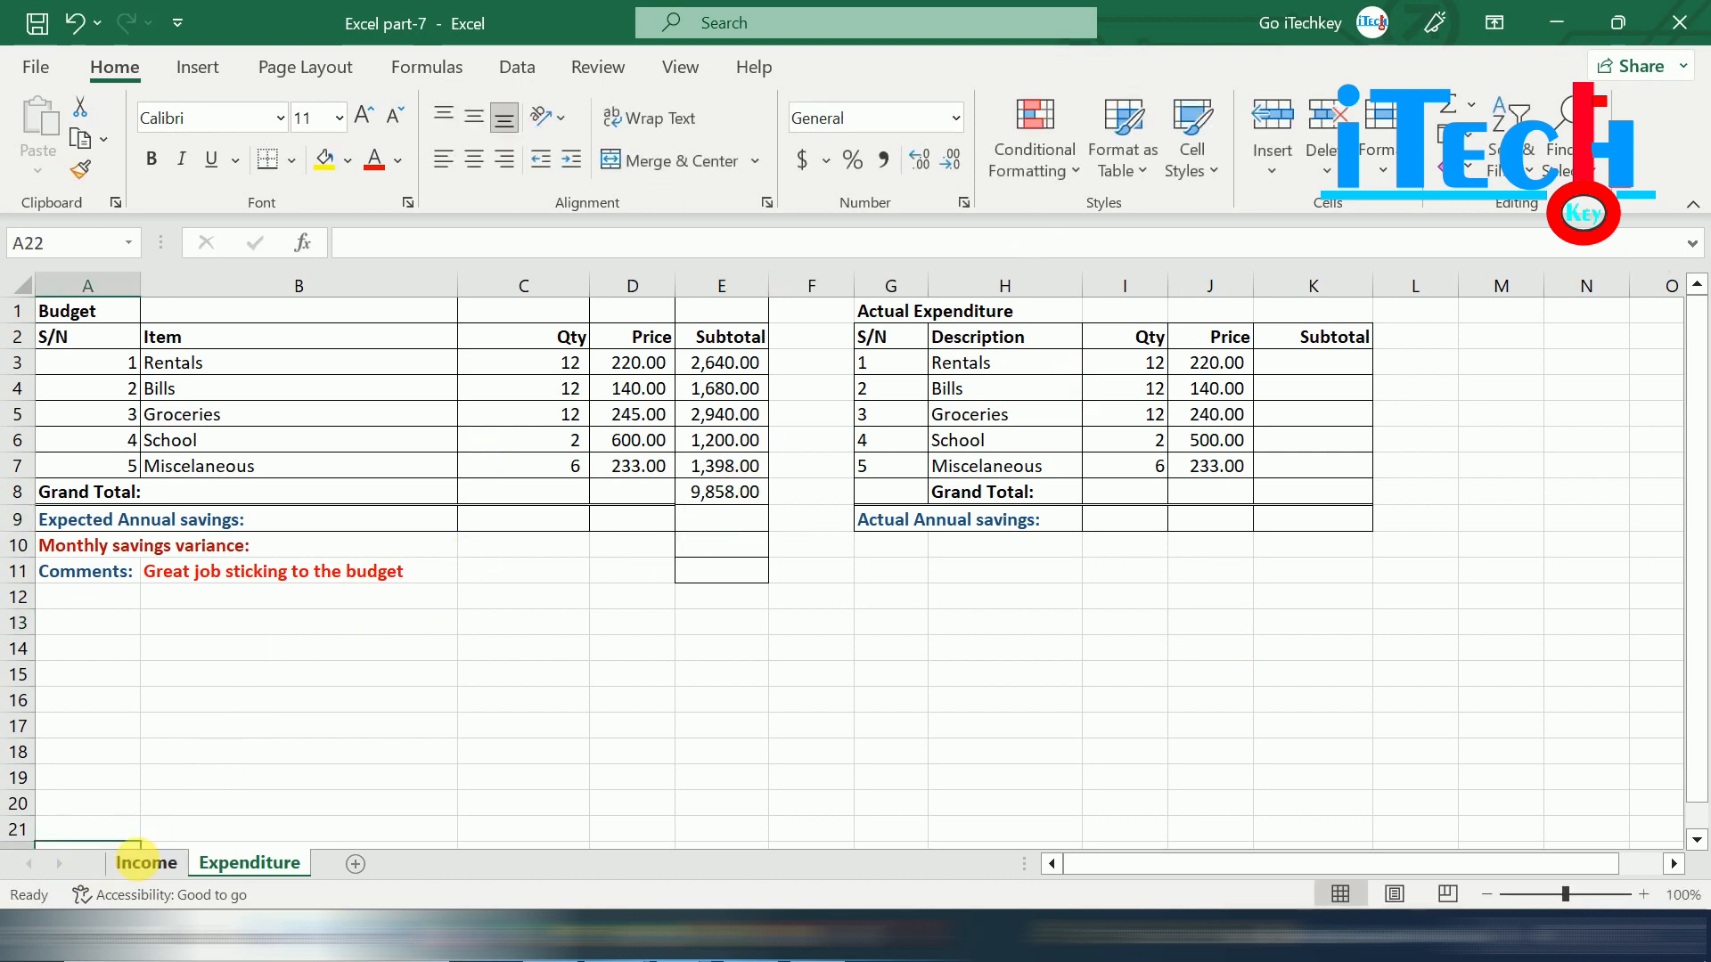
pyautogui.click(145, 862)
pyautogui.click(437, 549)
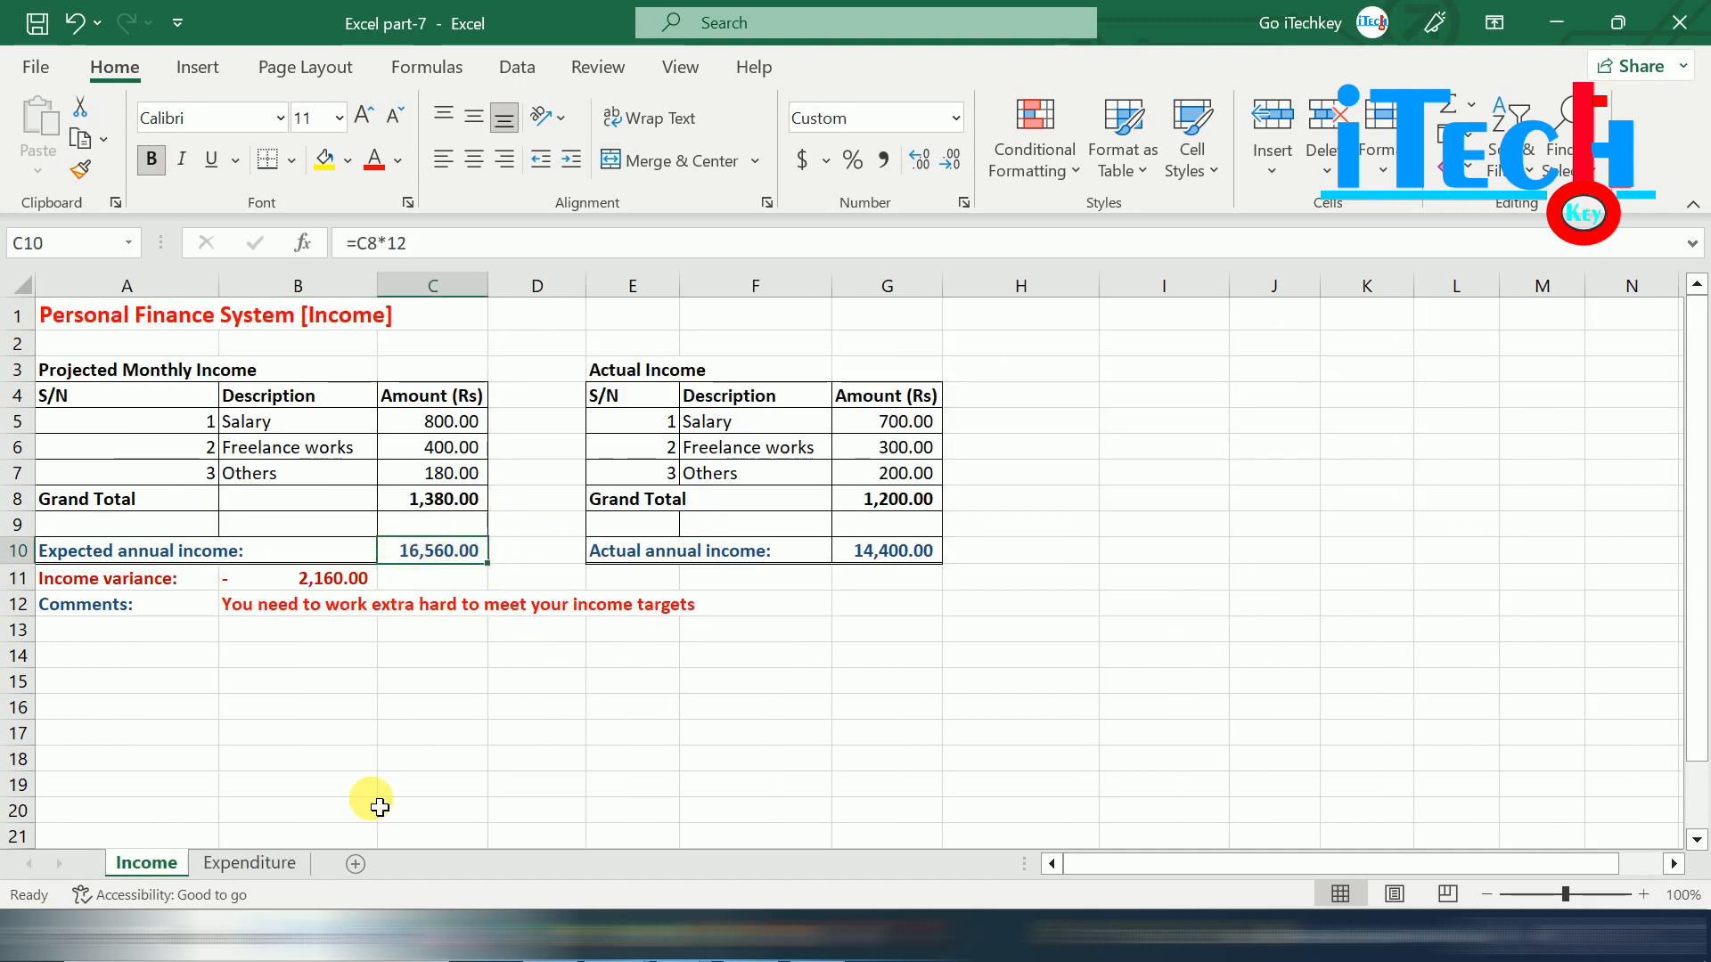
pyautogui.click(235, 859)
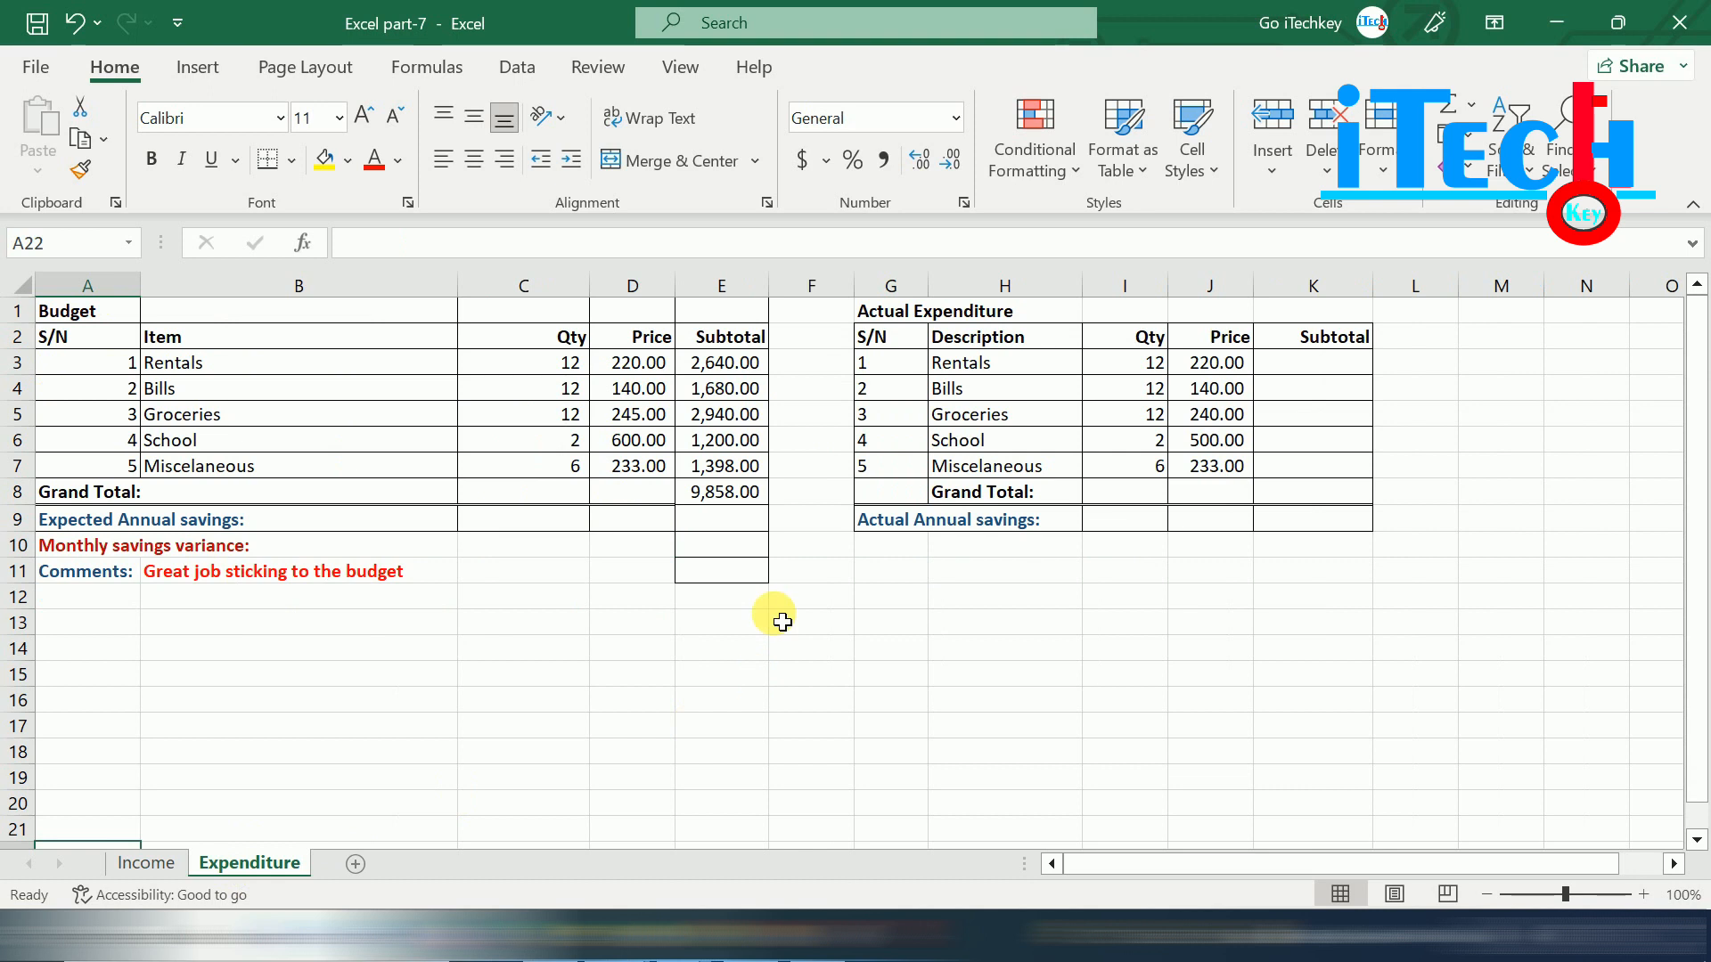
# Calculate the expected annual savings in E9 of the Expenditure sheet with the formula =Income!C10-Expenditure!E8.
pyautogui.click(739, 525)
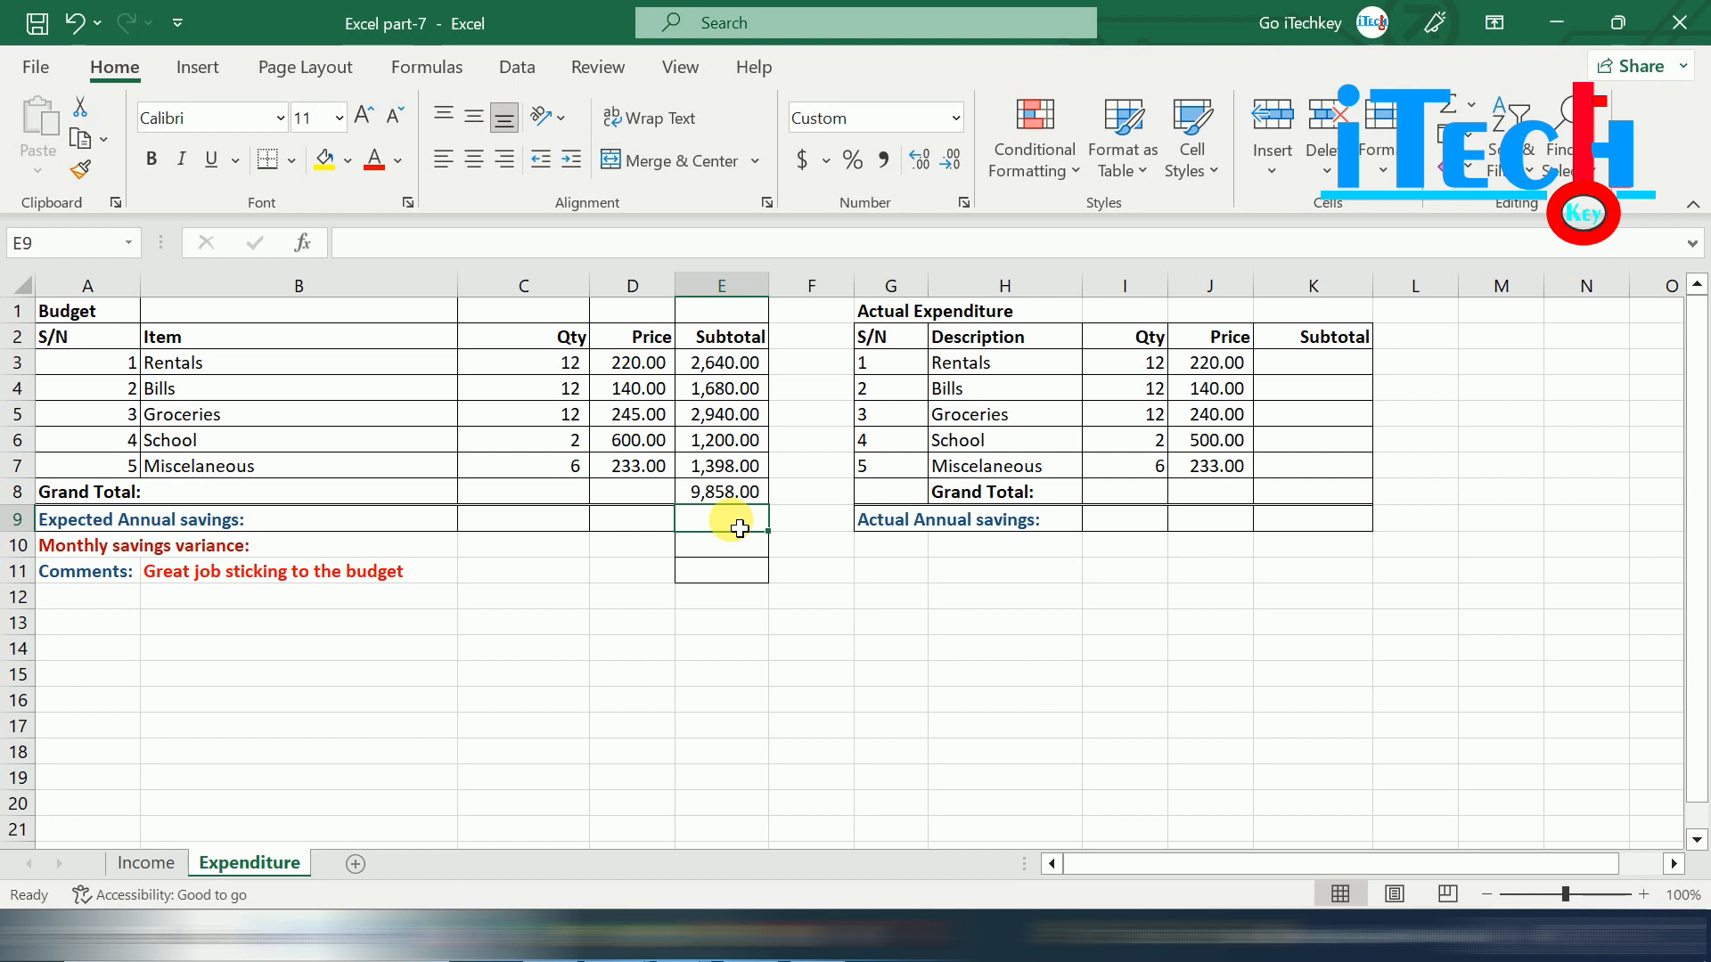
pyautogui.write('=')
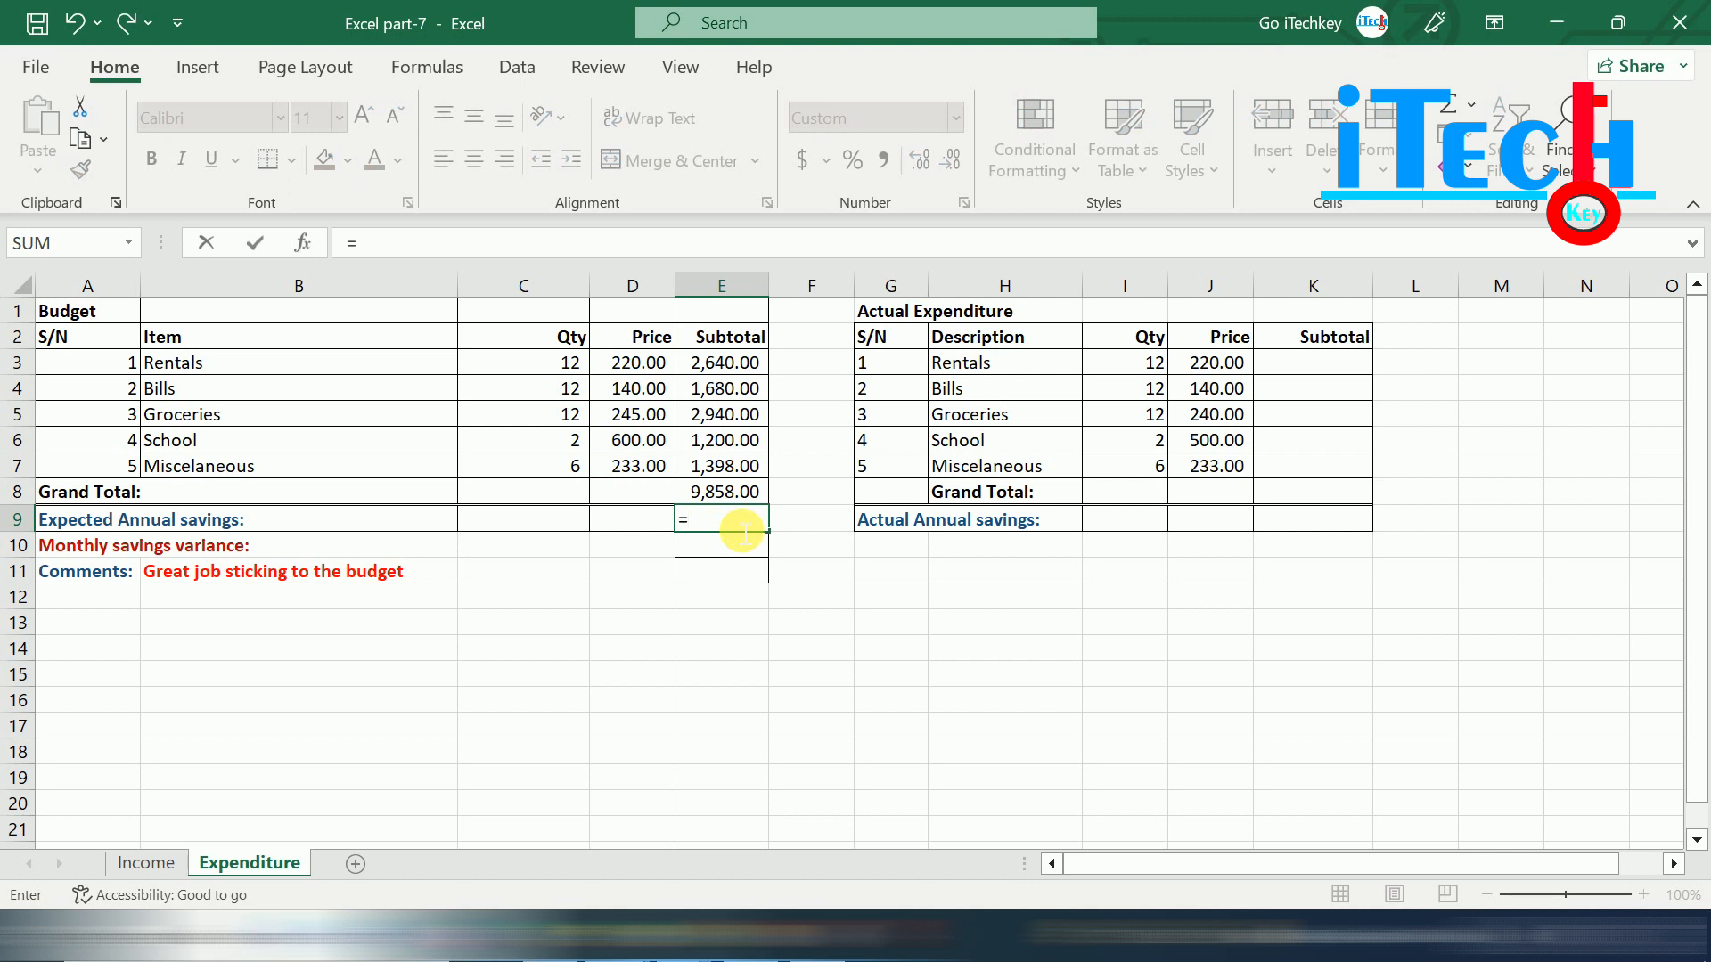
pyautogui.click(148, 862)
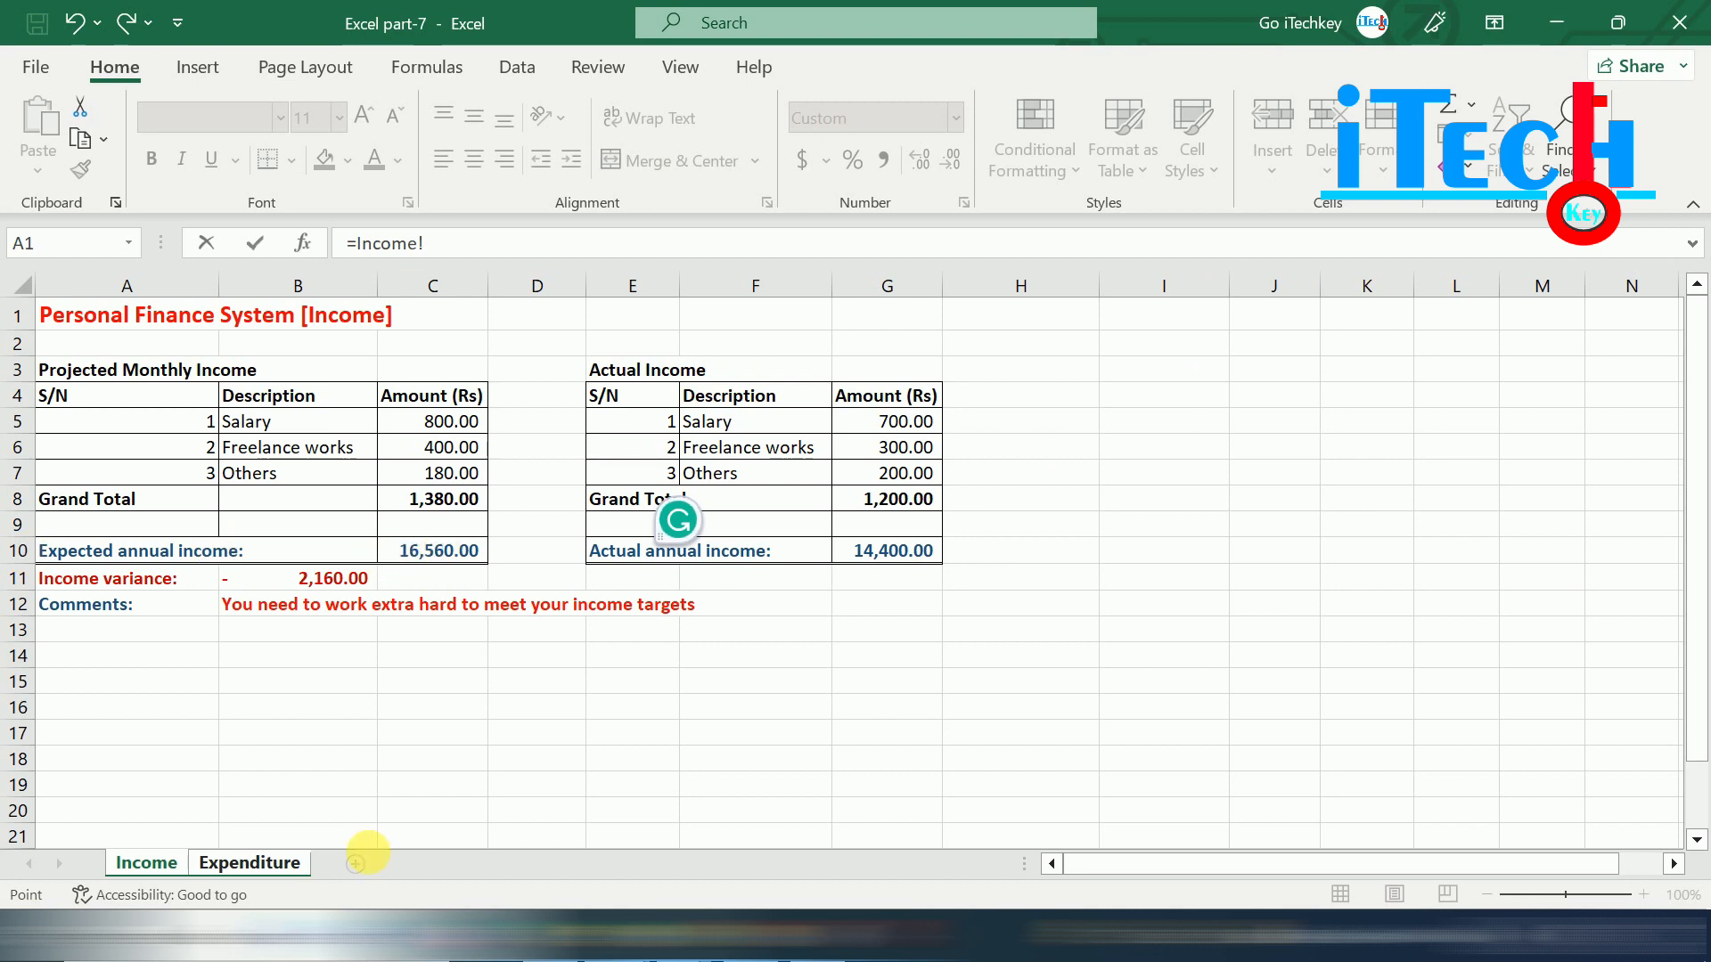
pyautogui.click(232, 863)
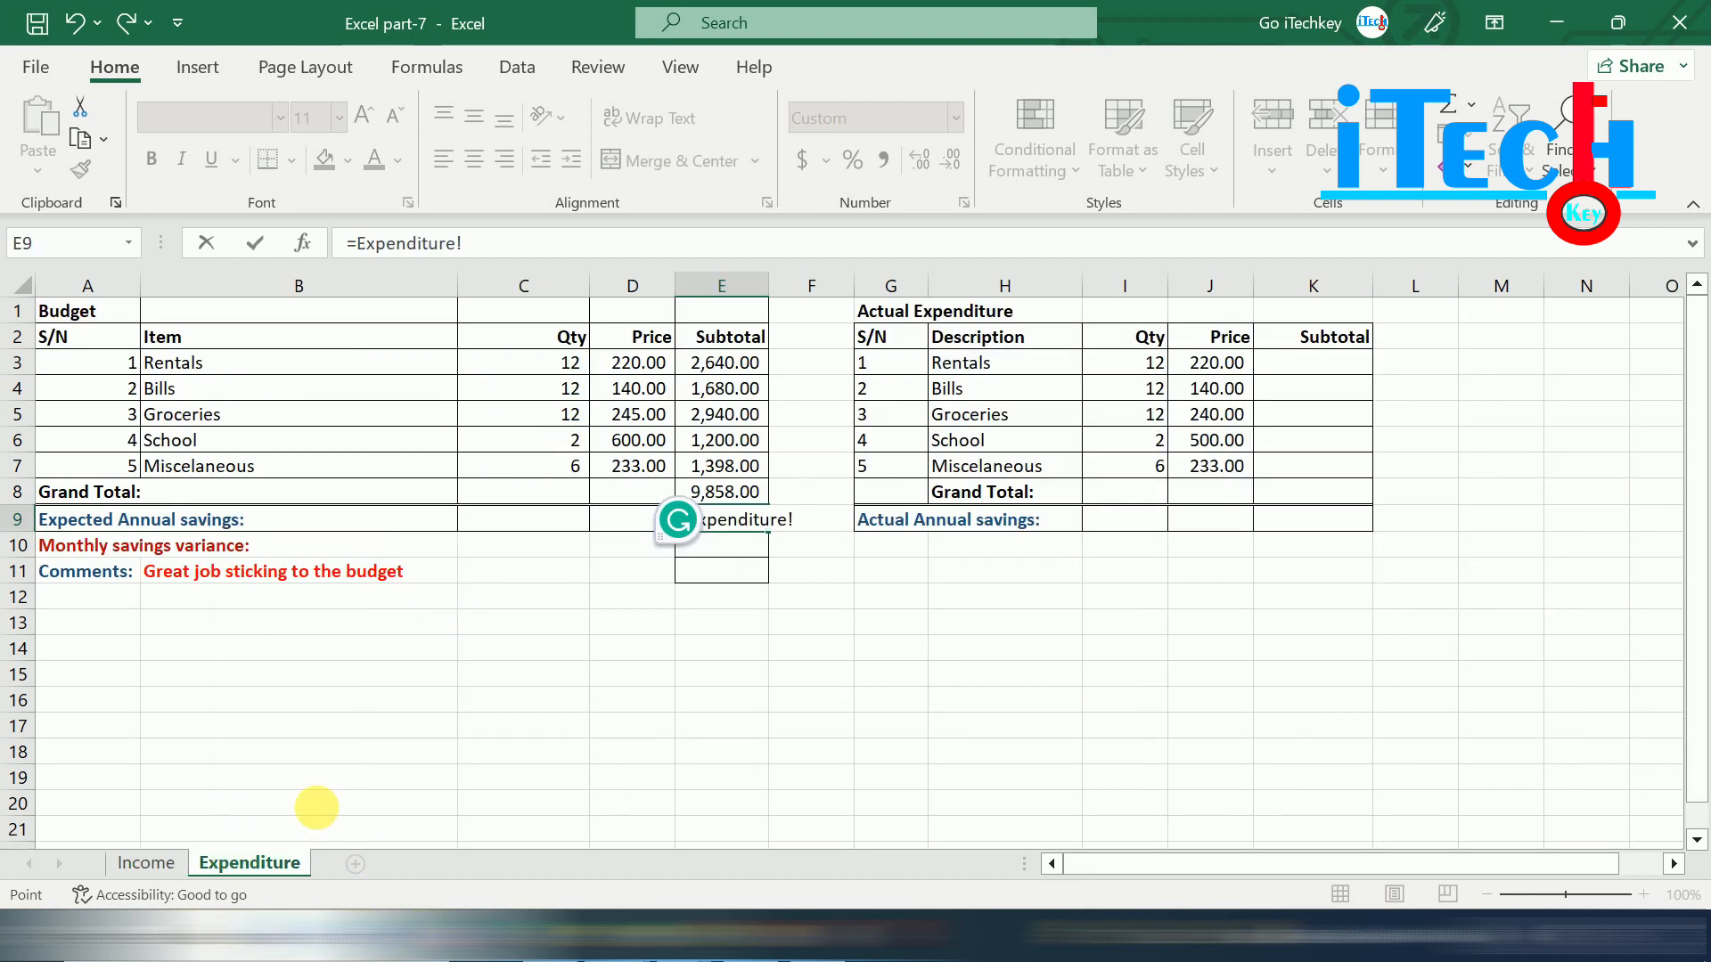
pyautogui.doubleClick(756, 521)
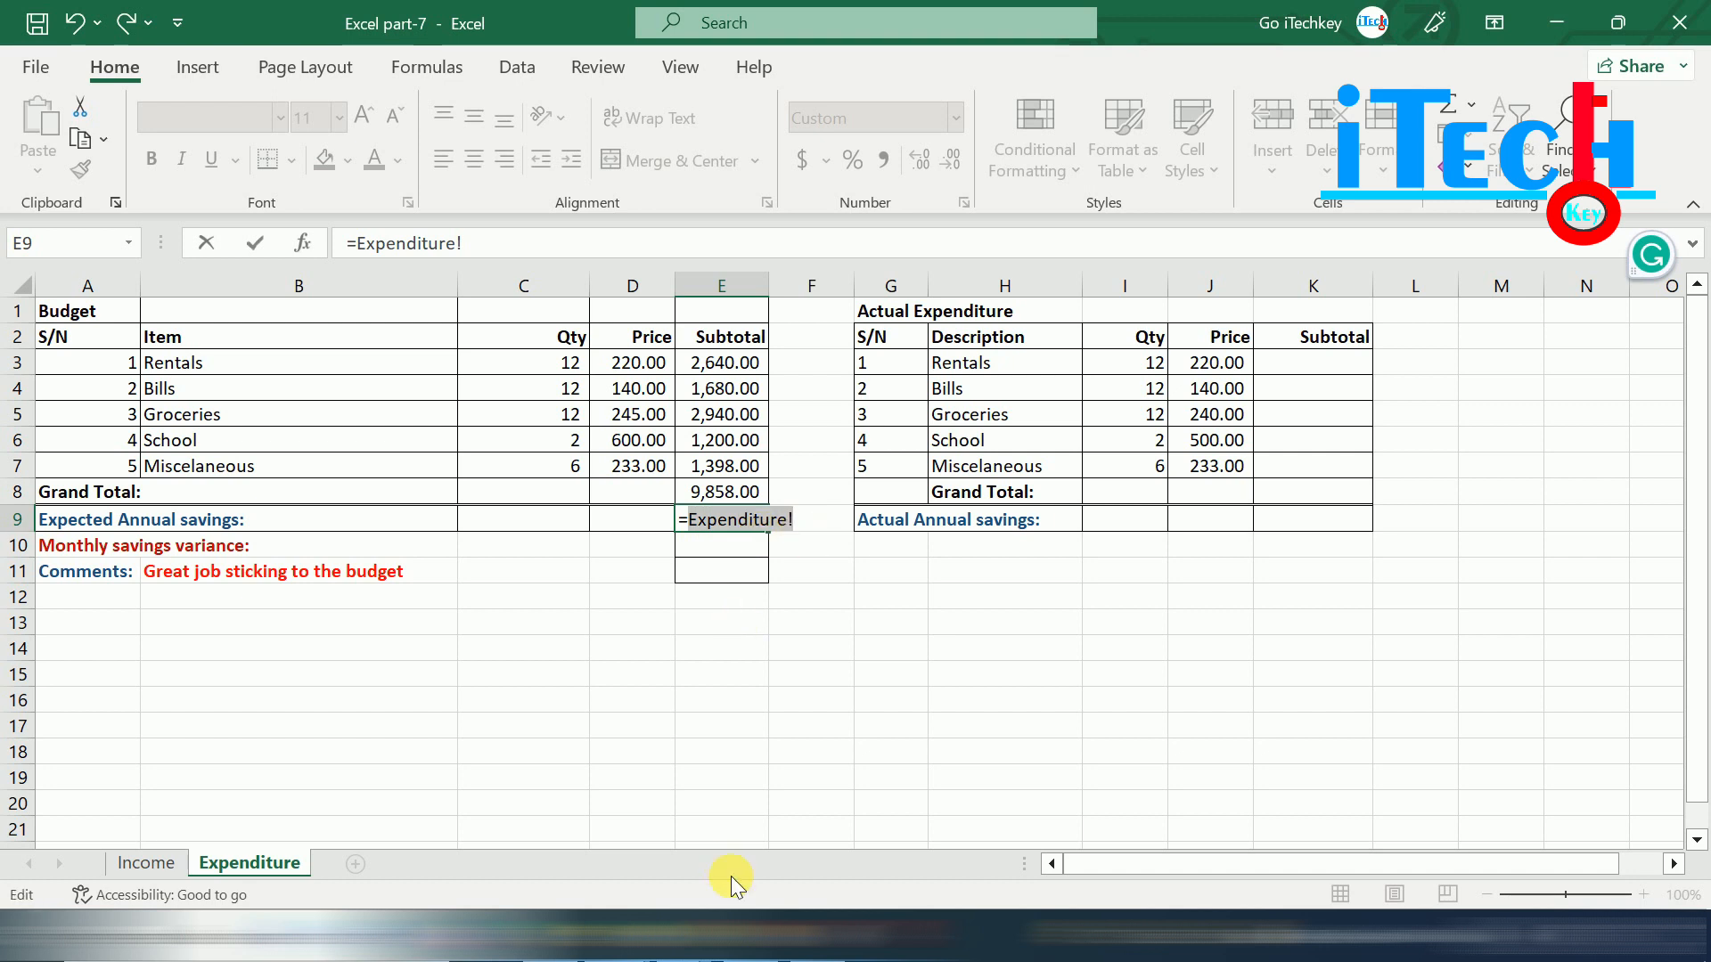
pyautogui.write('income')
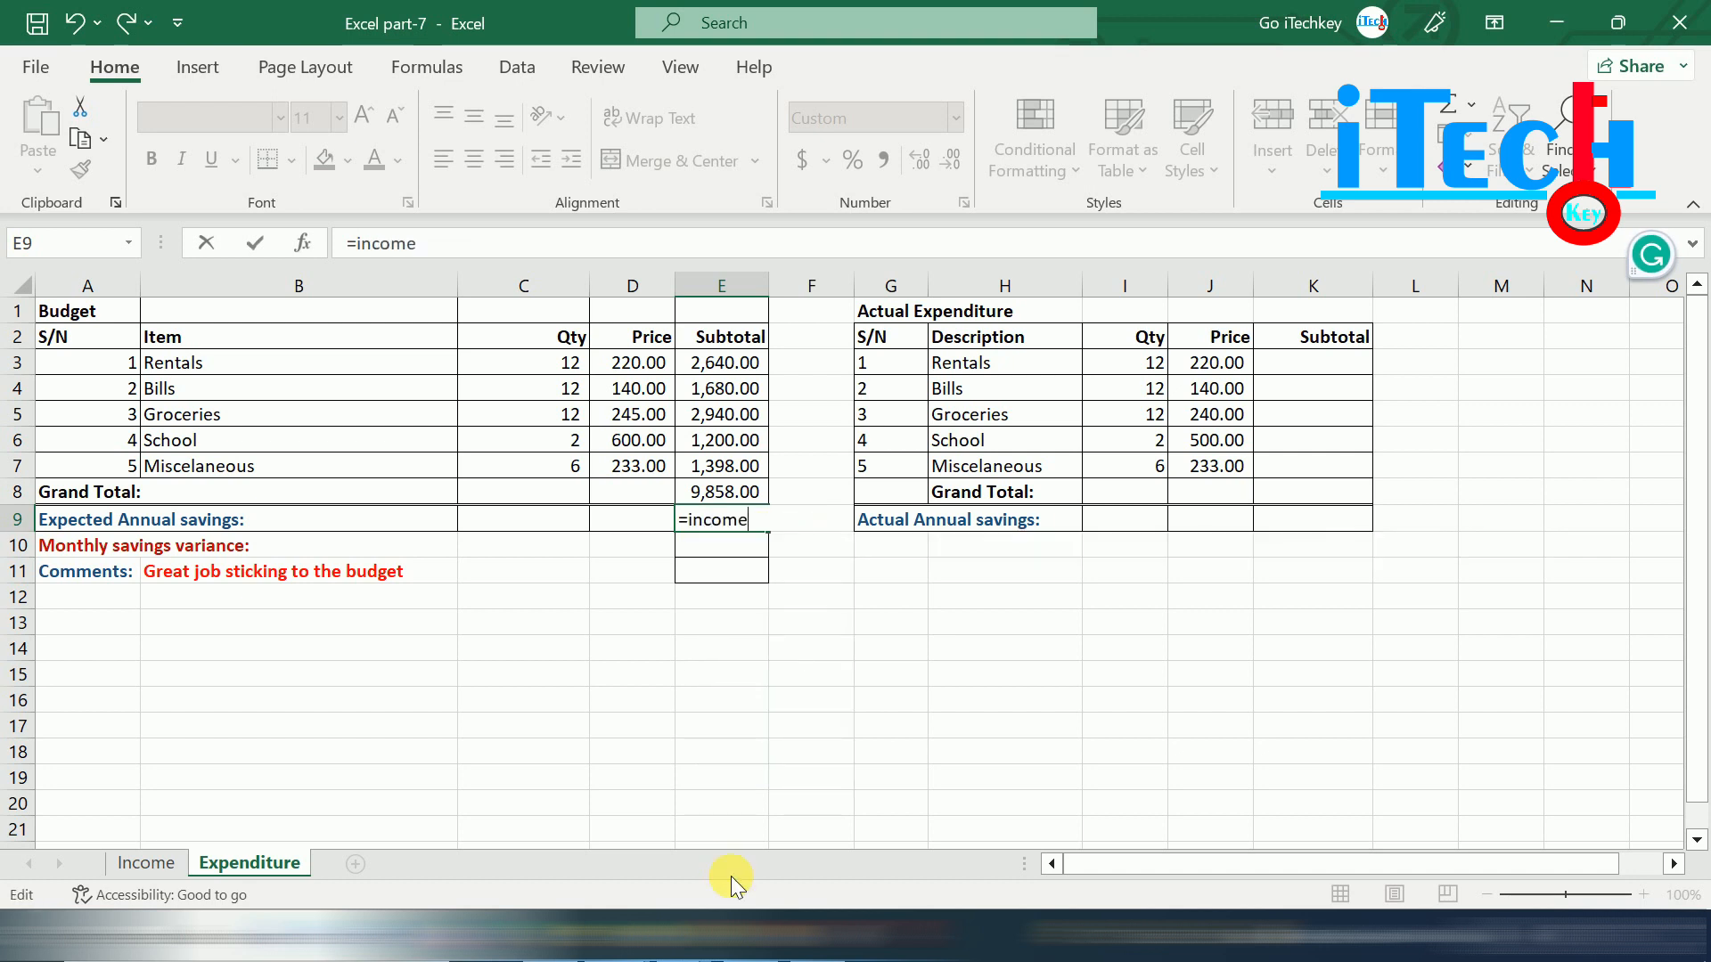
pyautogui.write('!c10-')
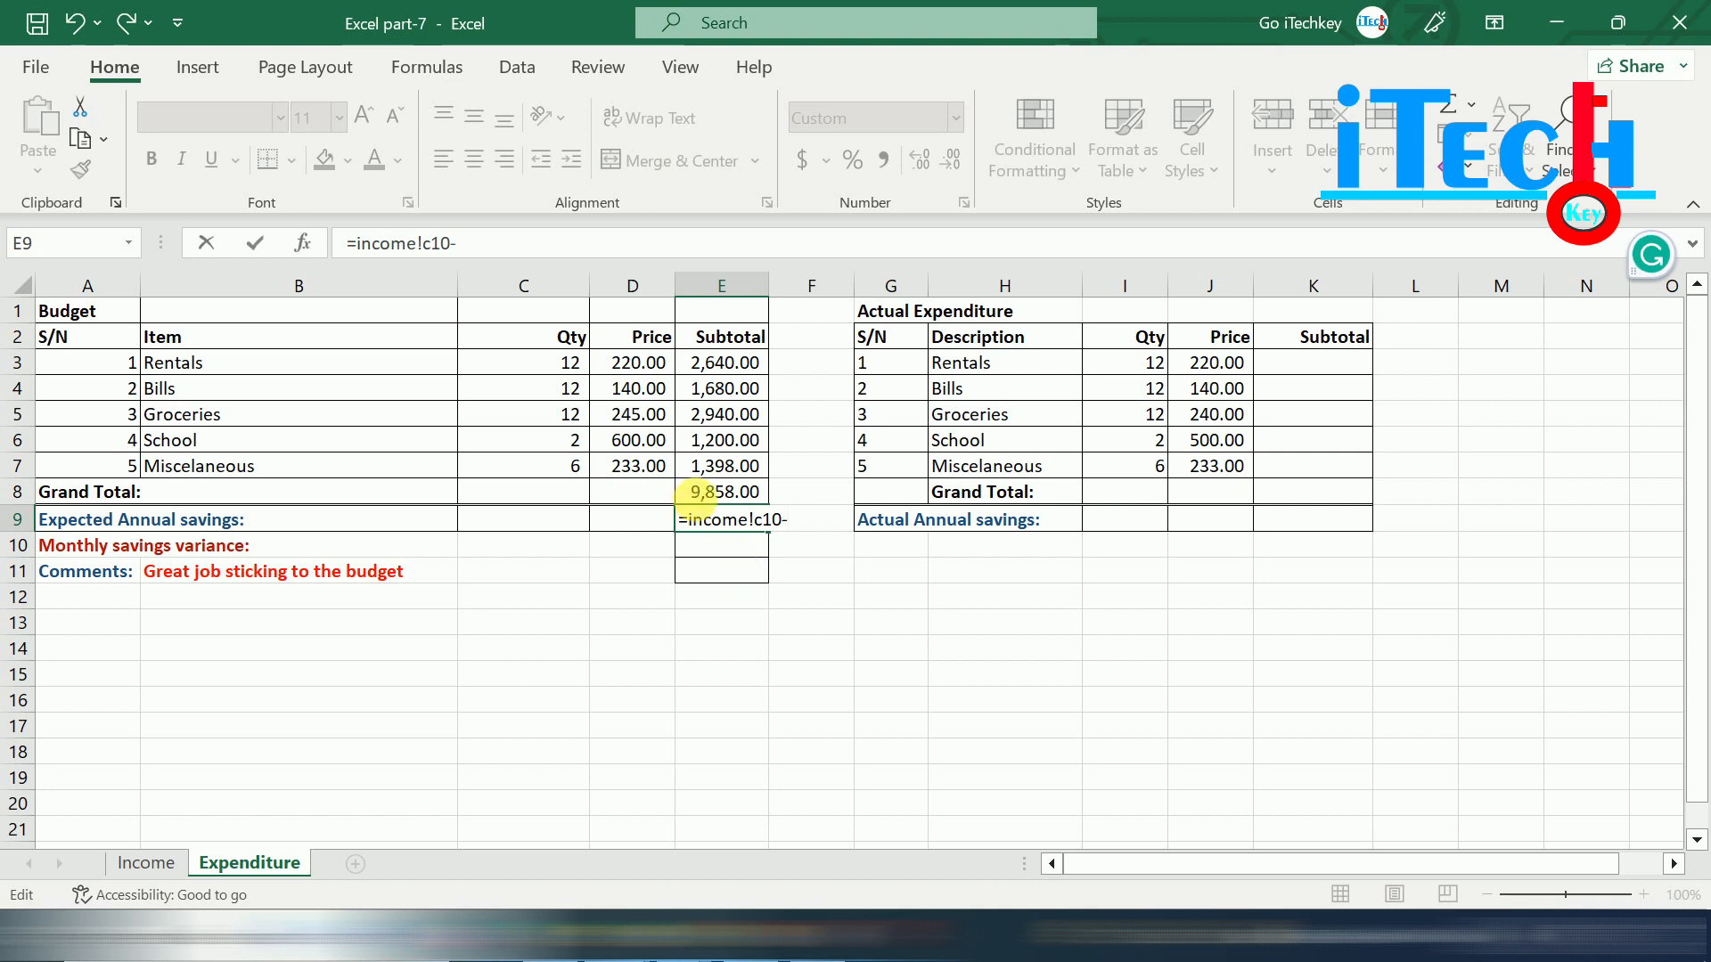
pyautogui.click(717, 492)
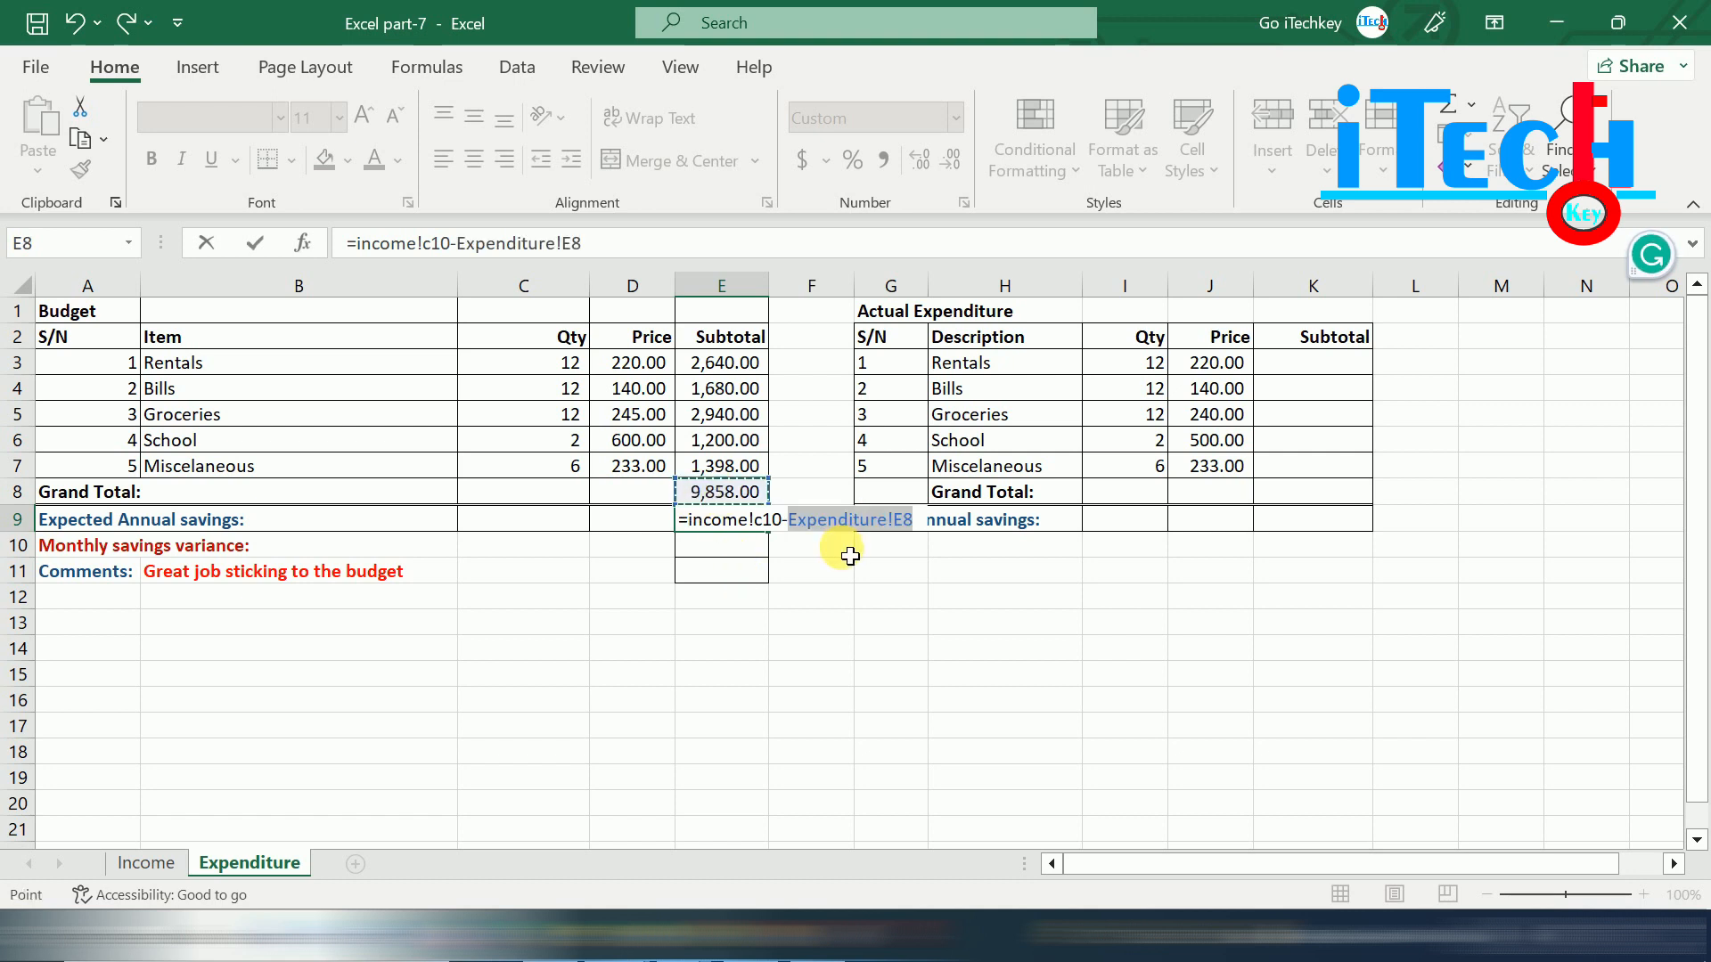
pyautogui.write(')')
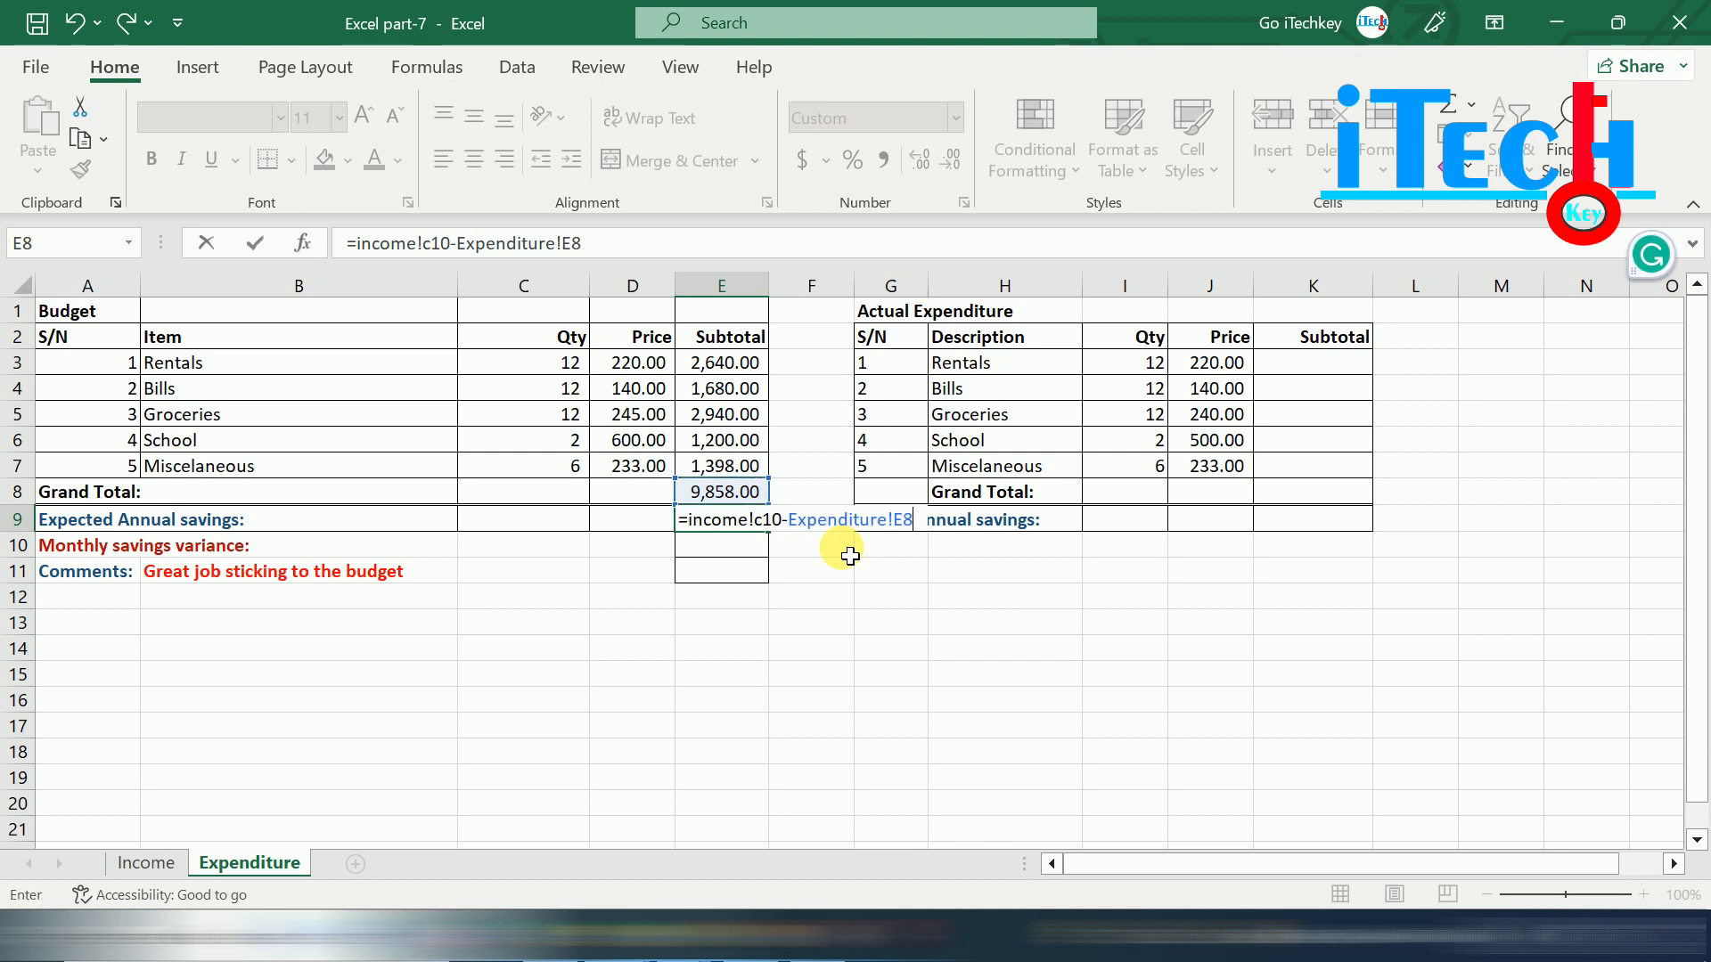
pyautogui.press('Return')
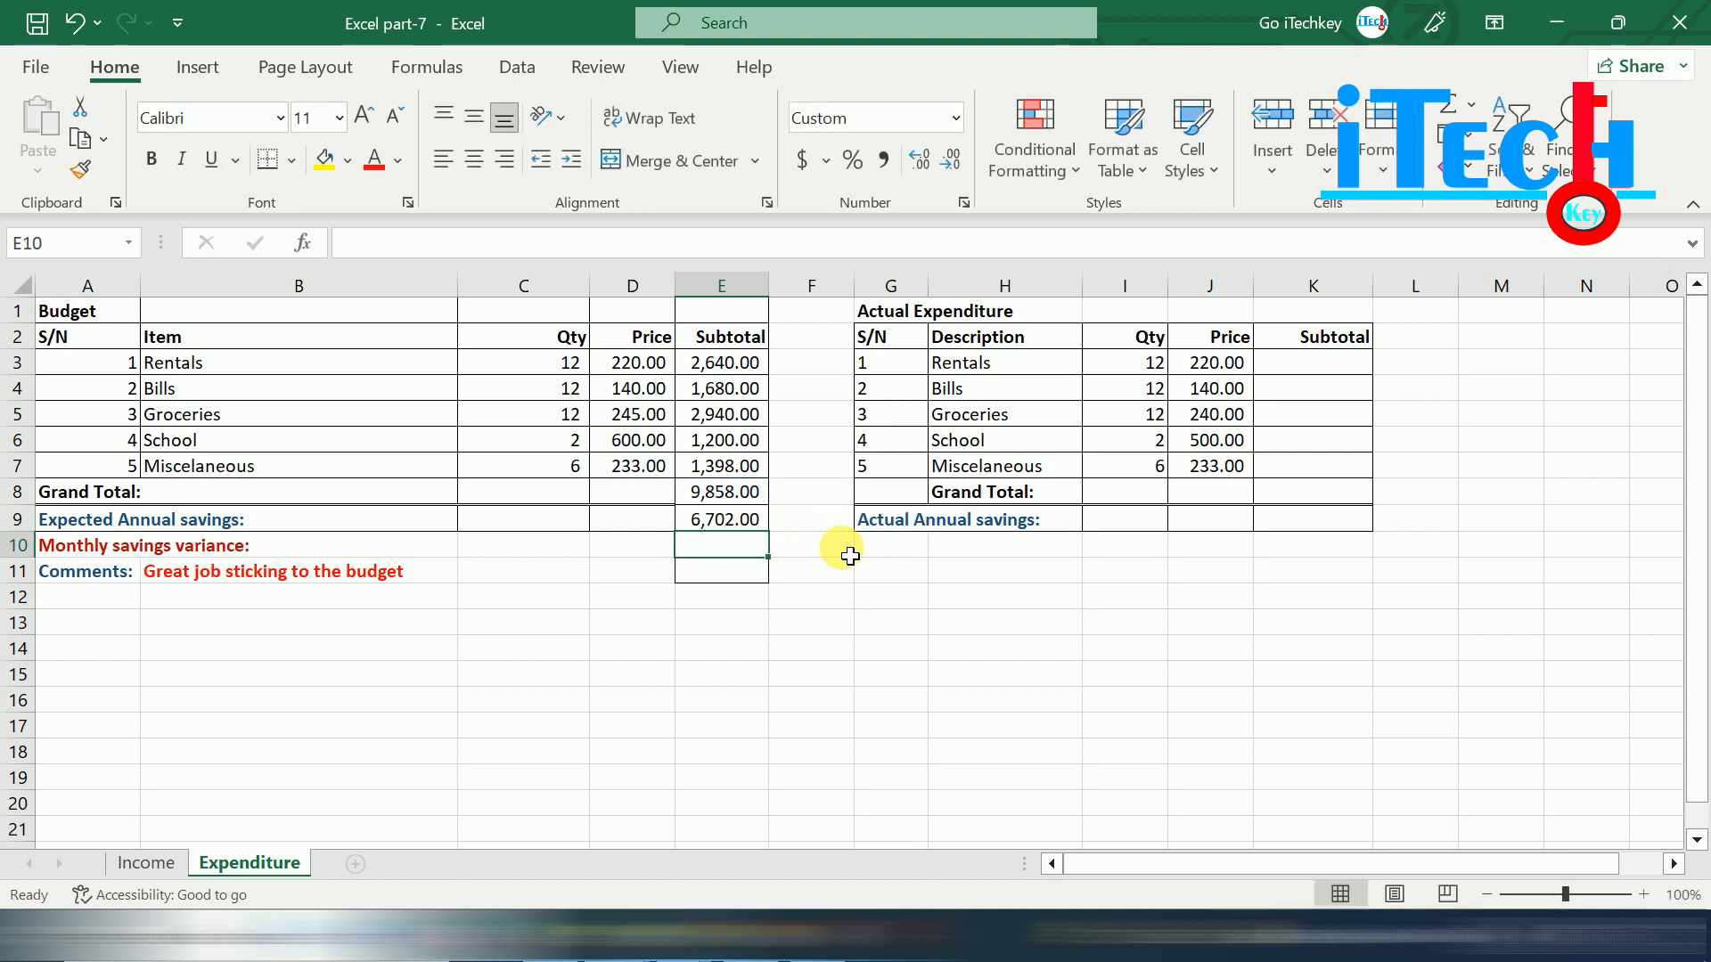
# Format the expected annual savings amount in E9 with a light blue theme font color and bold.
pyautogui.click(711, 521)
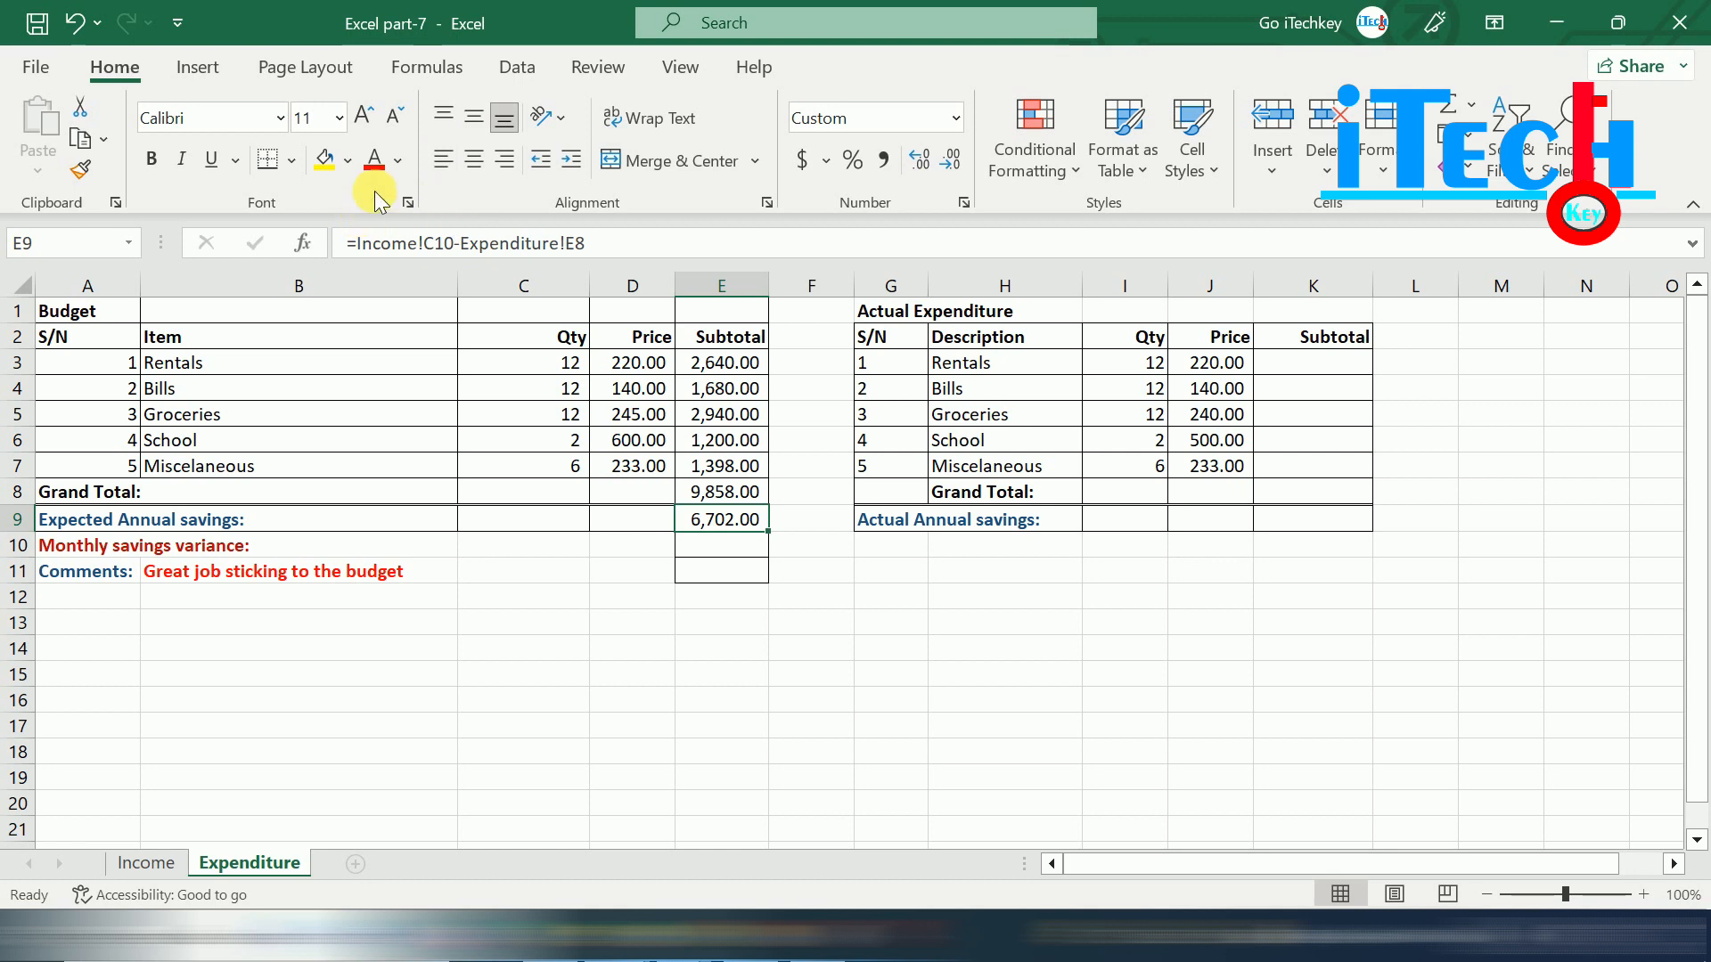
pyautogui.click(397, 160)
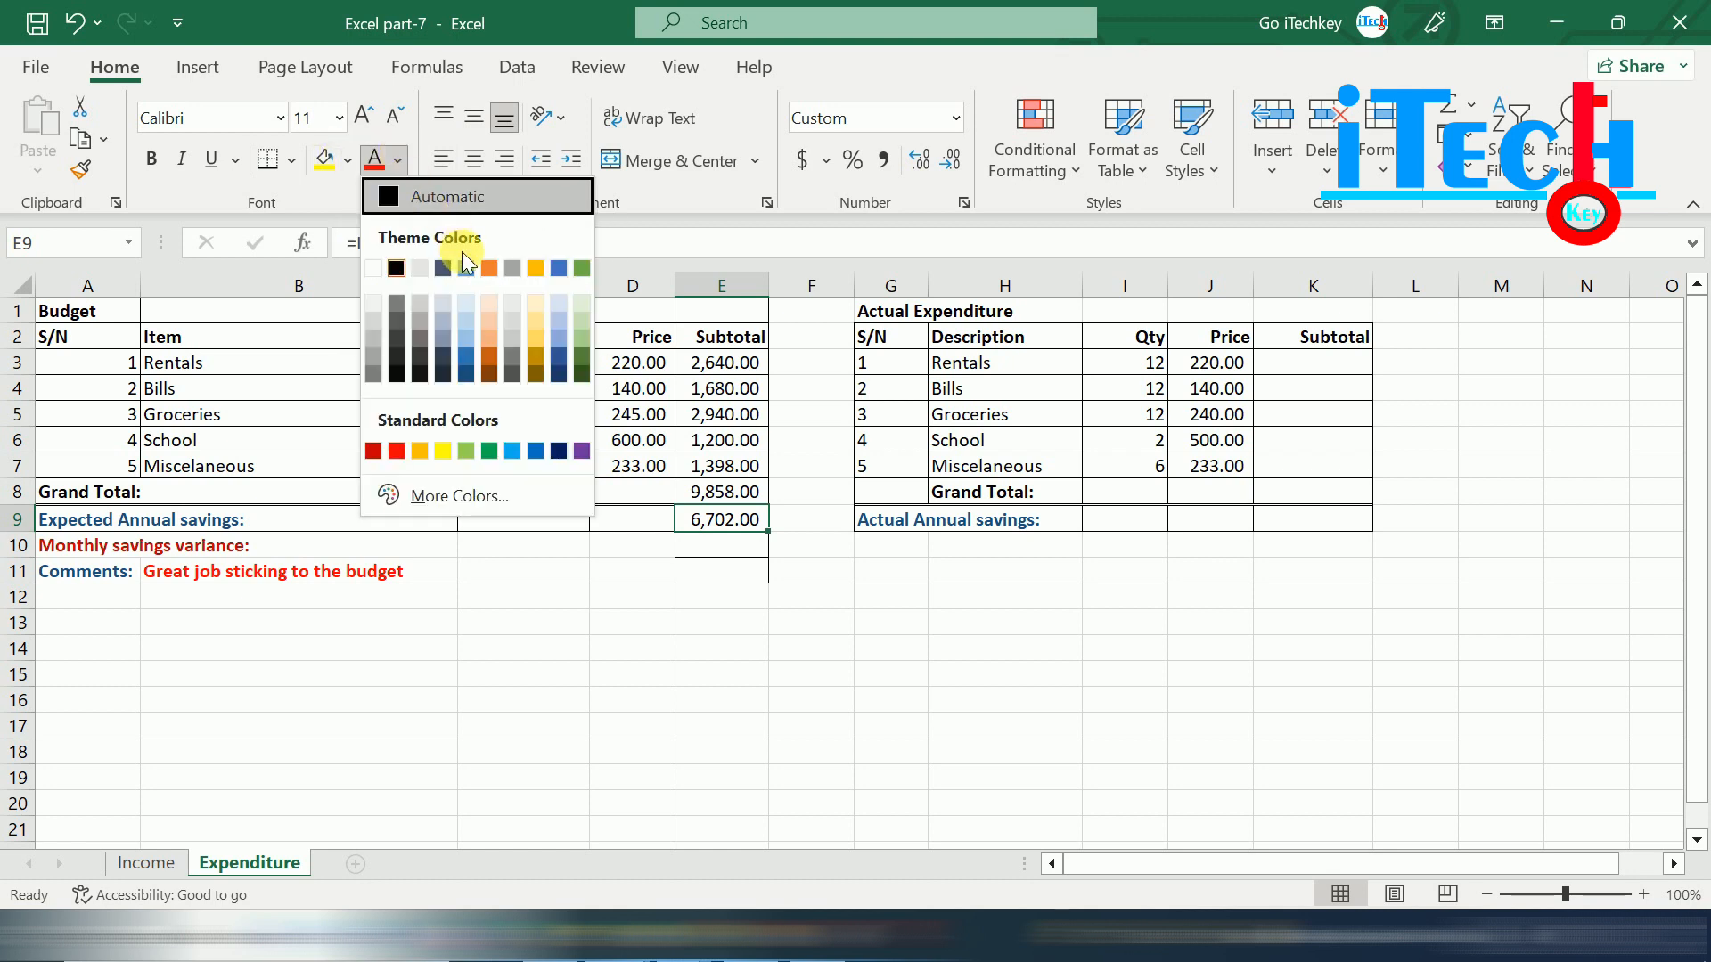
pyautogui.click(467, 271)
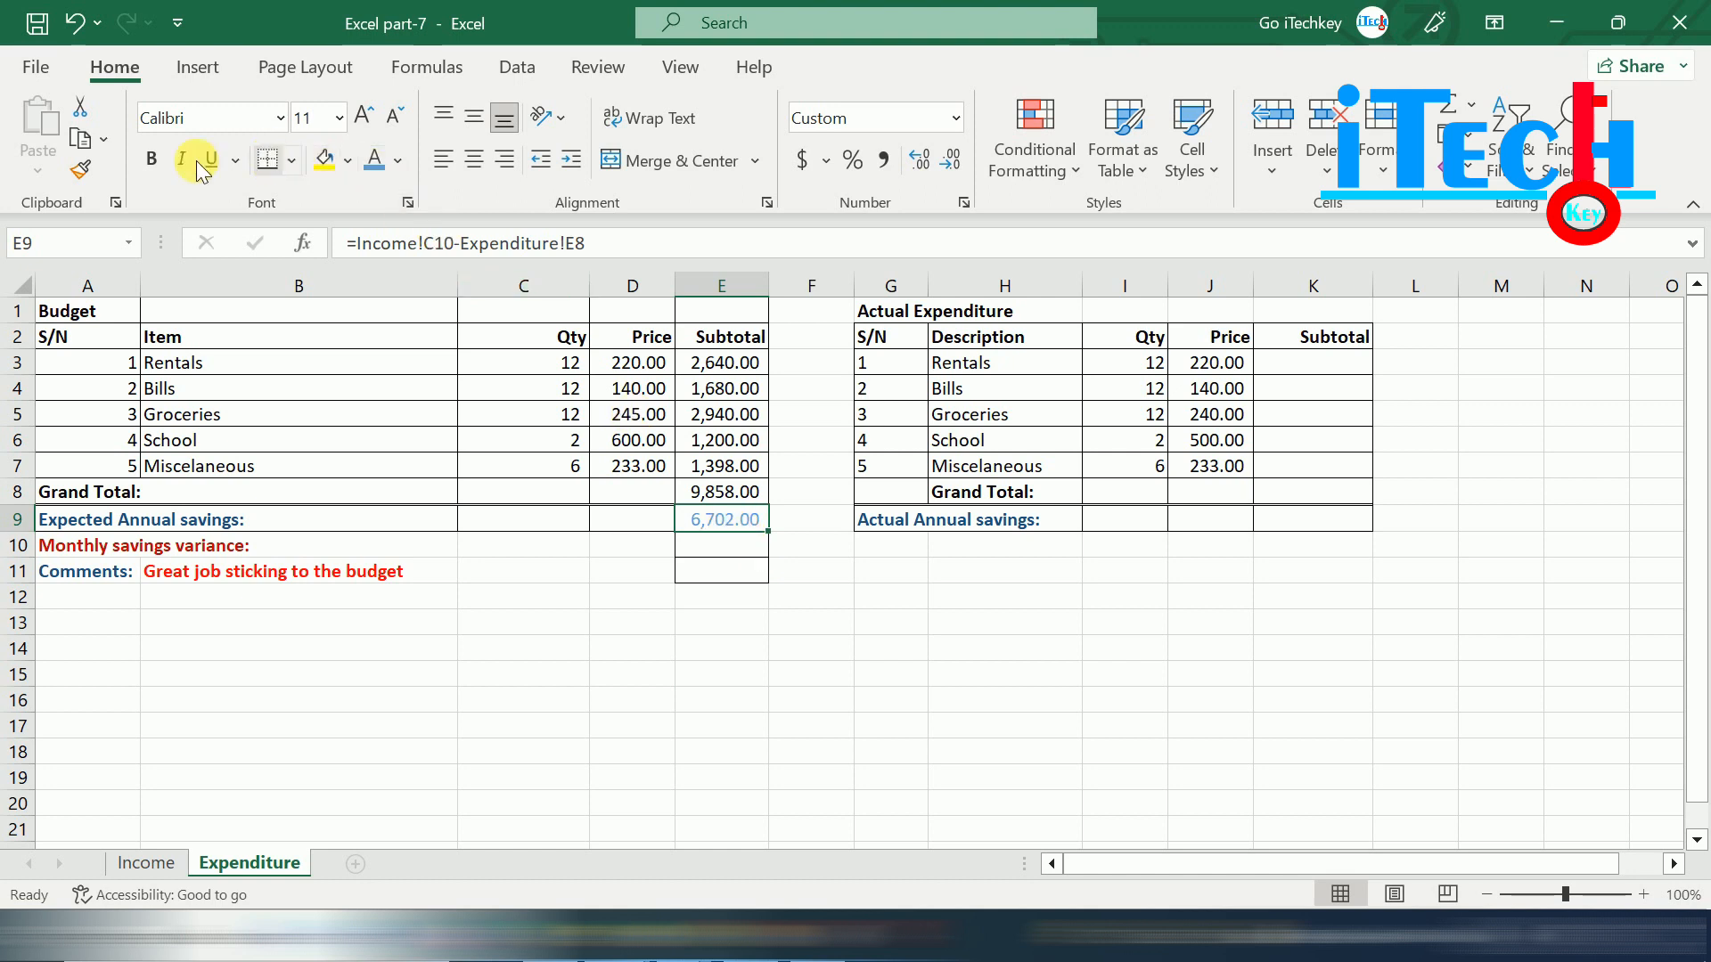
pyautogui.click(151, 159)
pyautogui.click(707, 614)
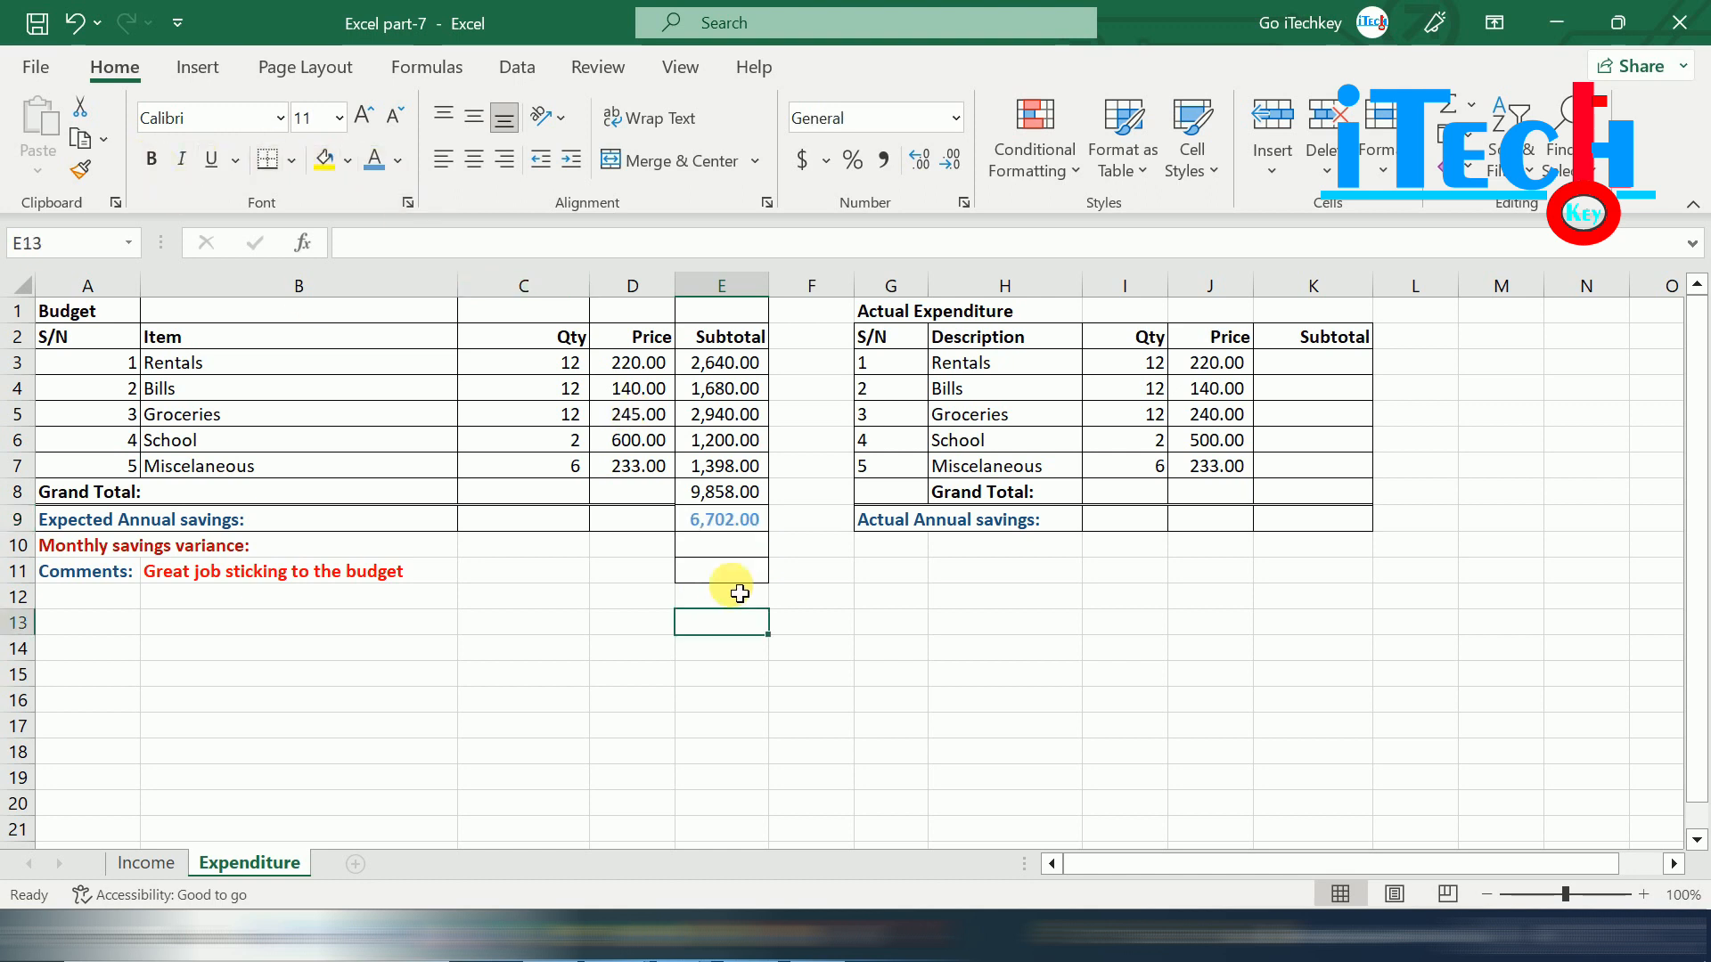
pyautogui.click(733, 524)
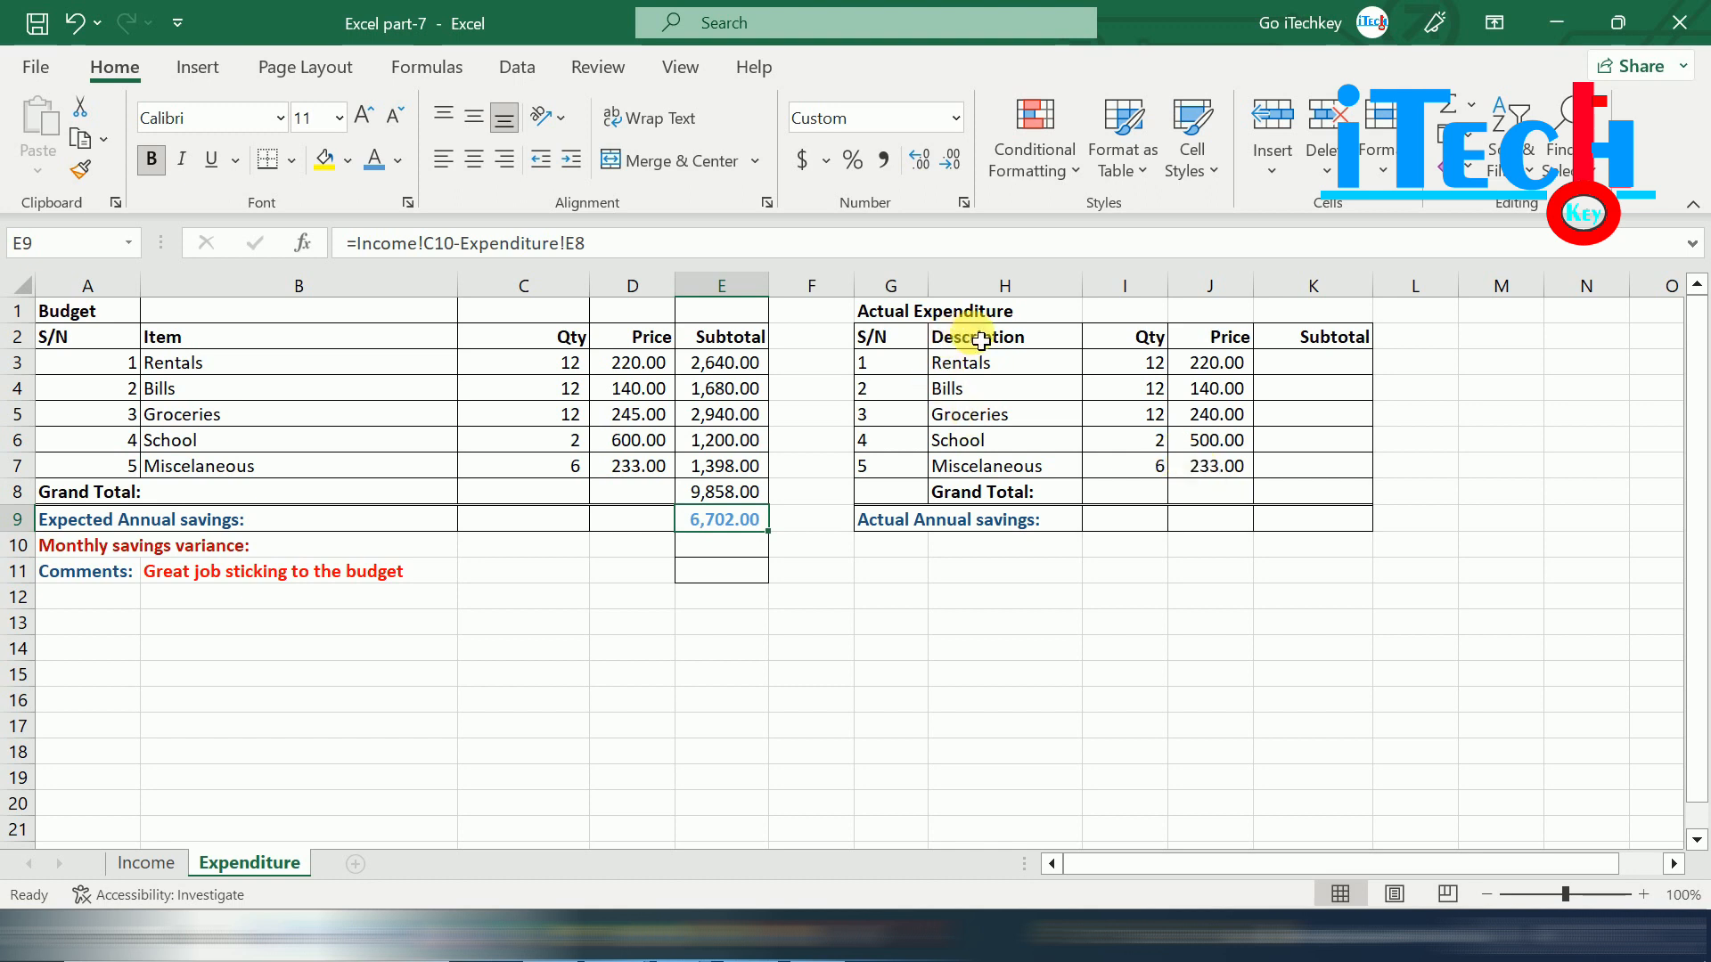
# Calculate the actual Rentals subtotal in K3 with =J3*I3 and copy the formula down to Miscelaneous in K7.
pyautogui.click(1332, 365)
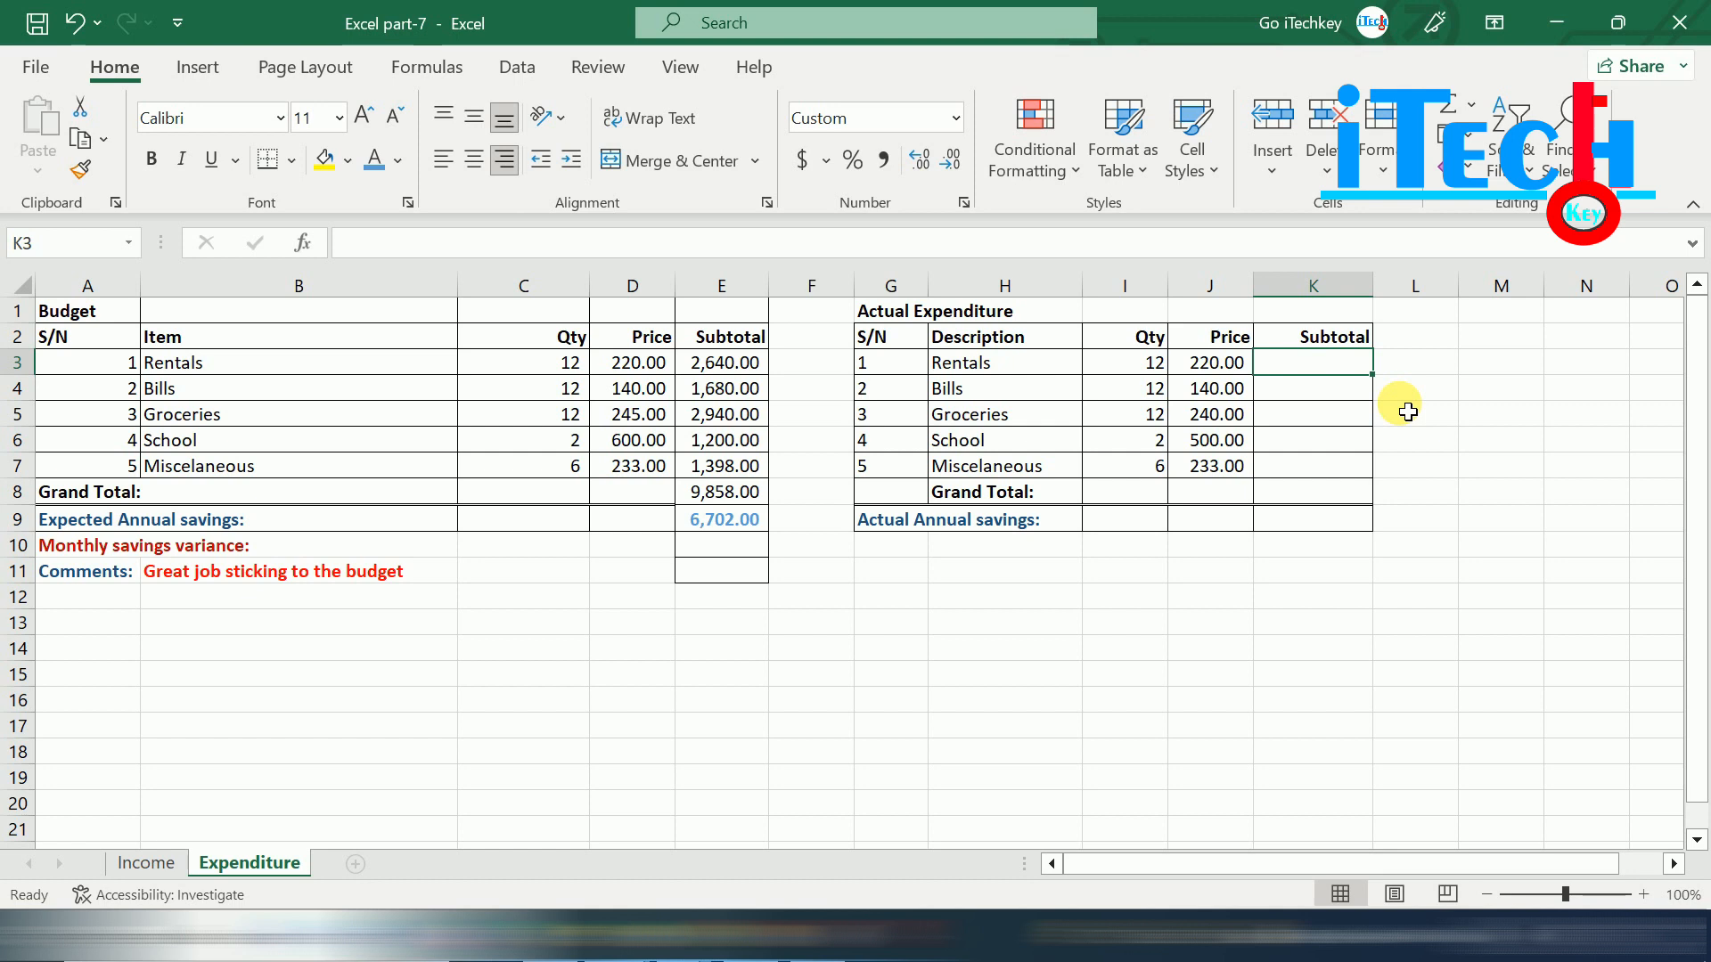
pyautogui.write('=')
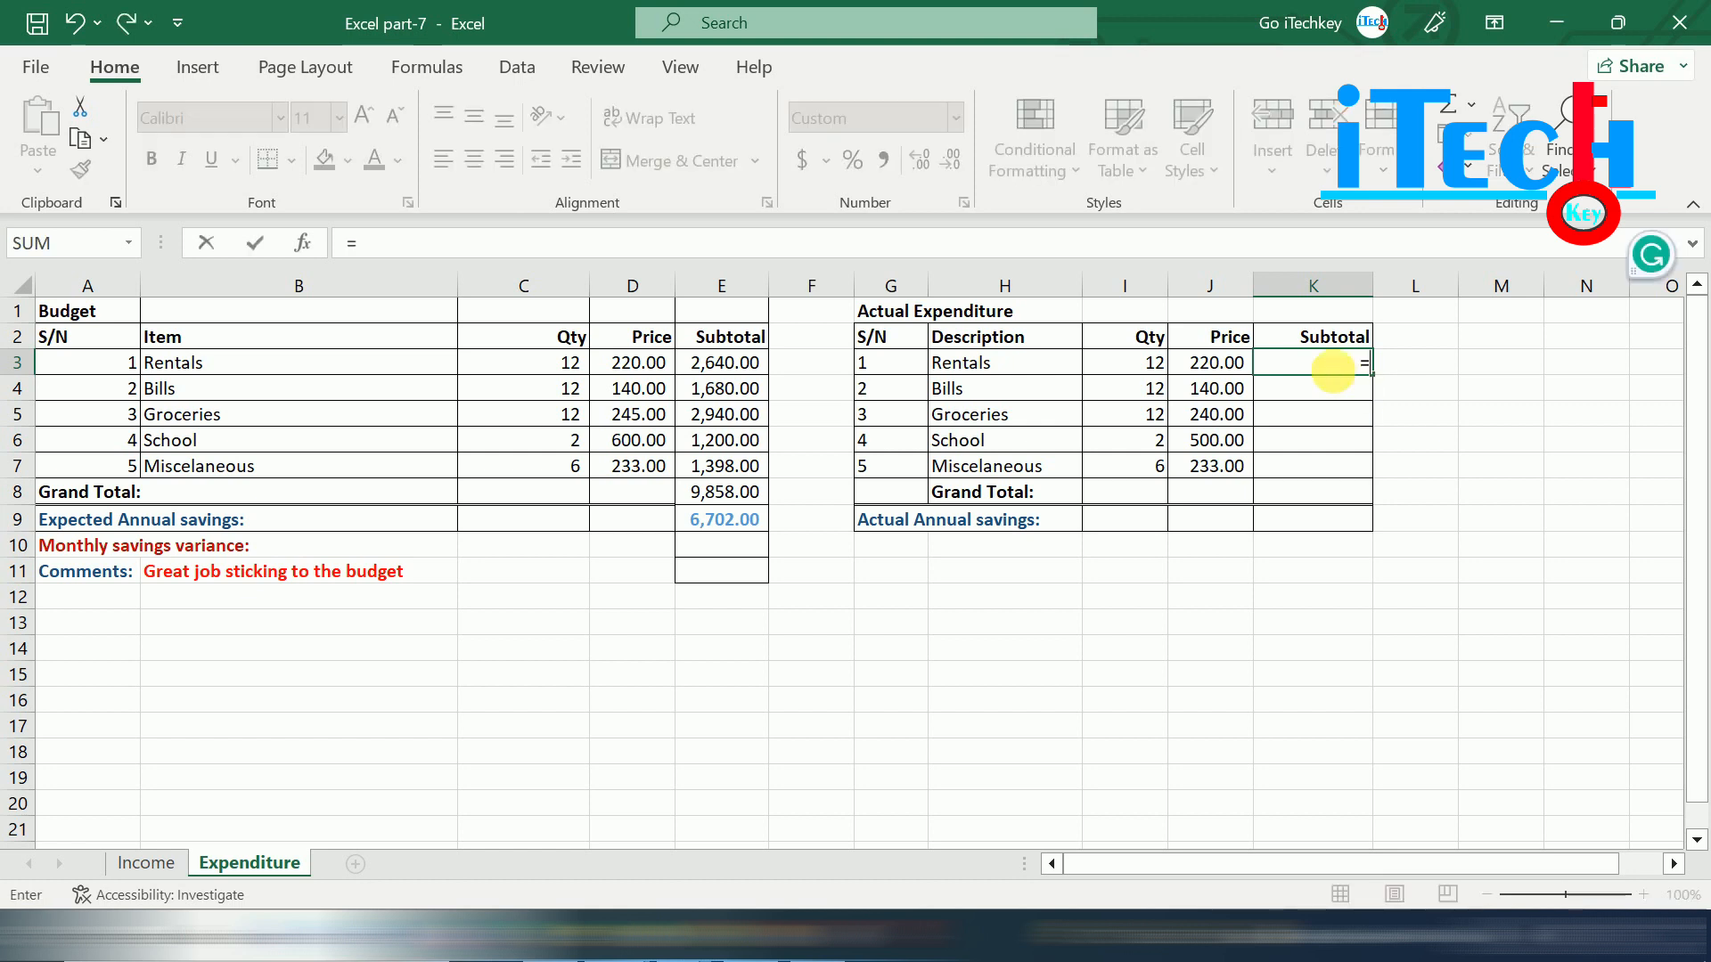
pyautogui.click(1209, 362)
pyautogui.click(1318, 368)
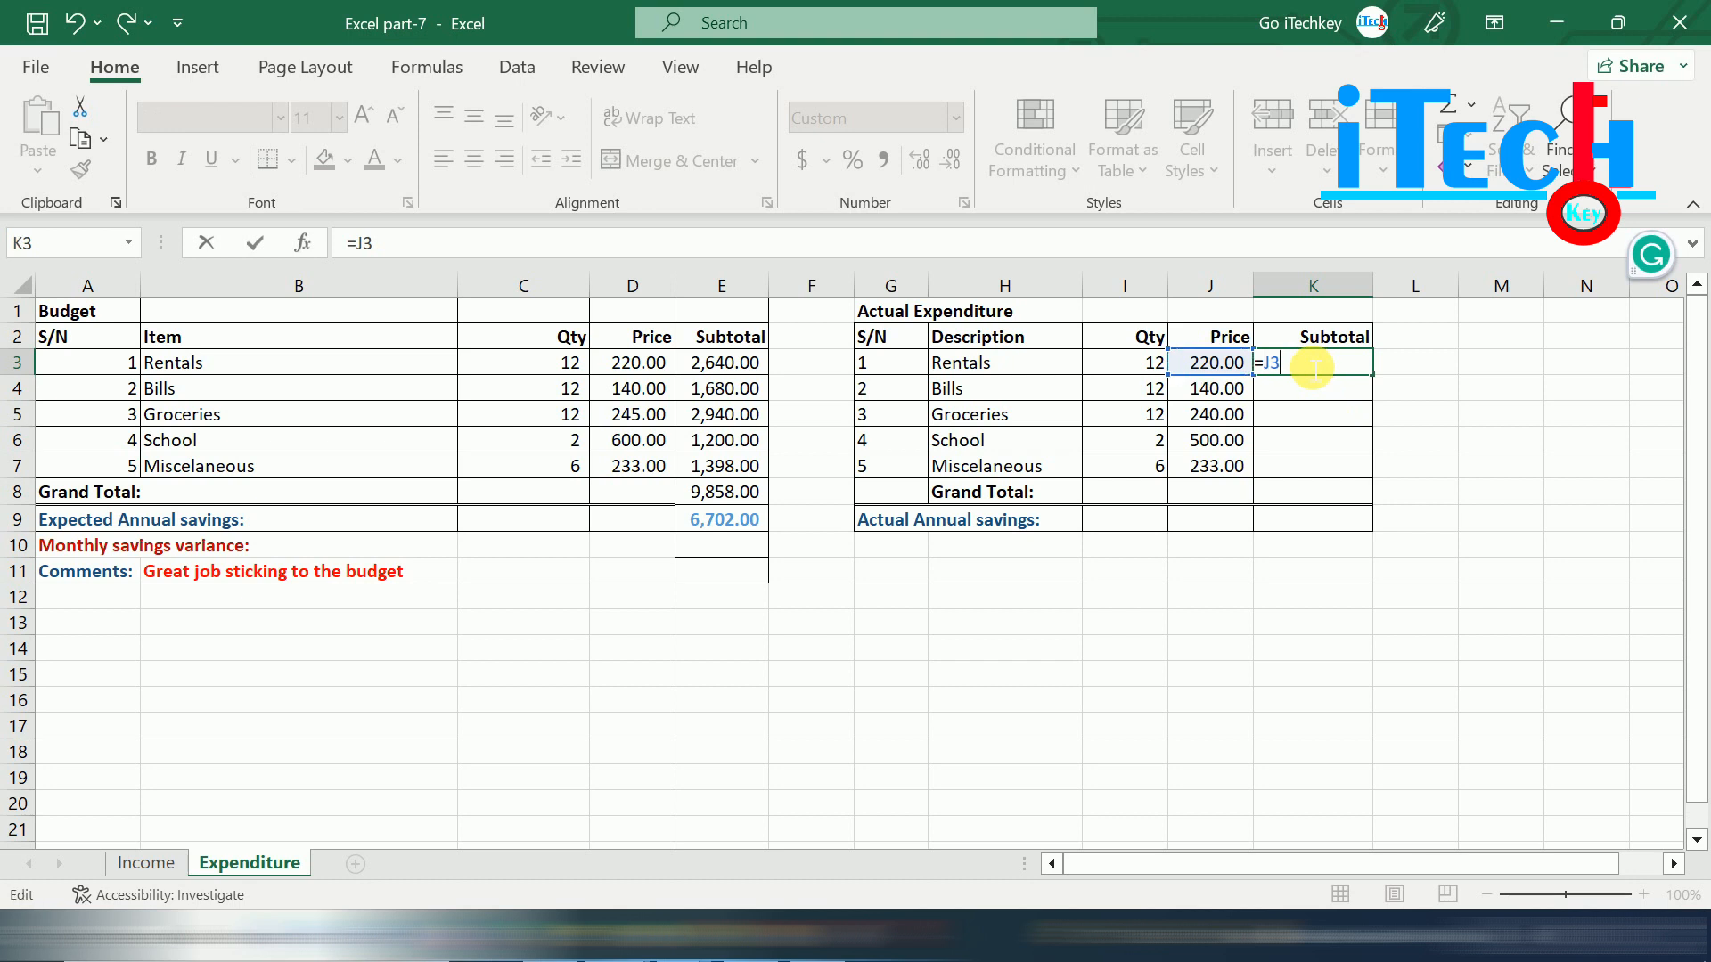
pyautogui.write('*')
pyautogui.click(1143, 360)
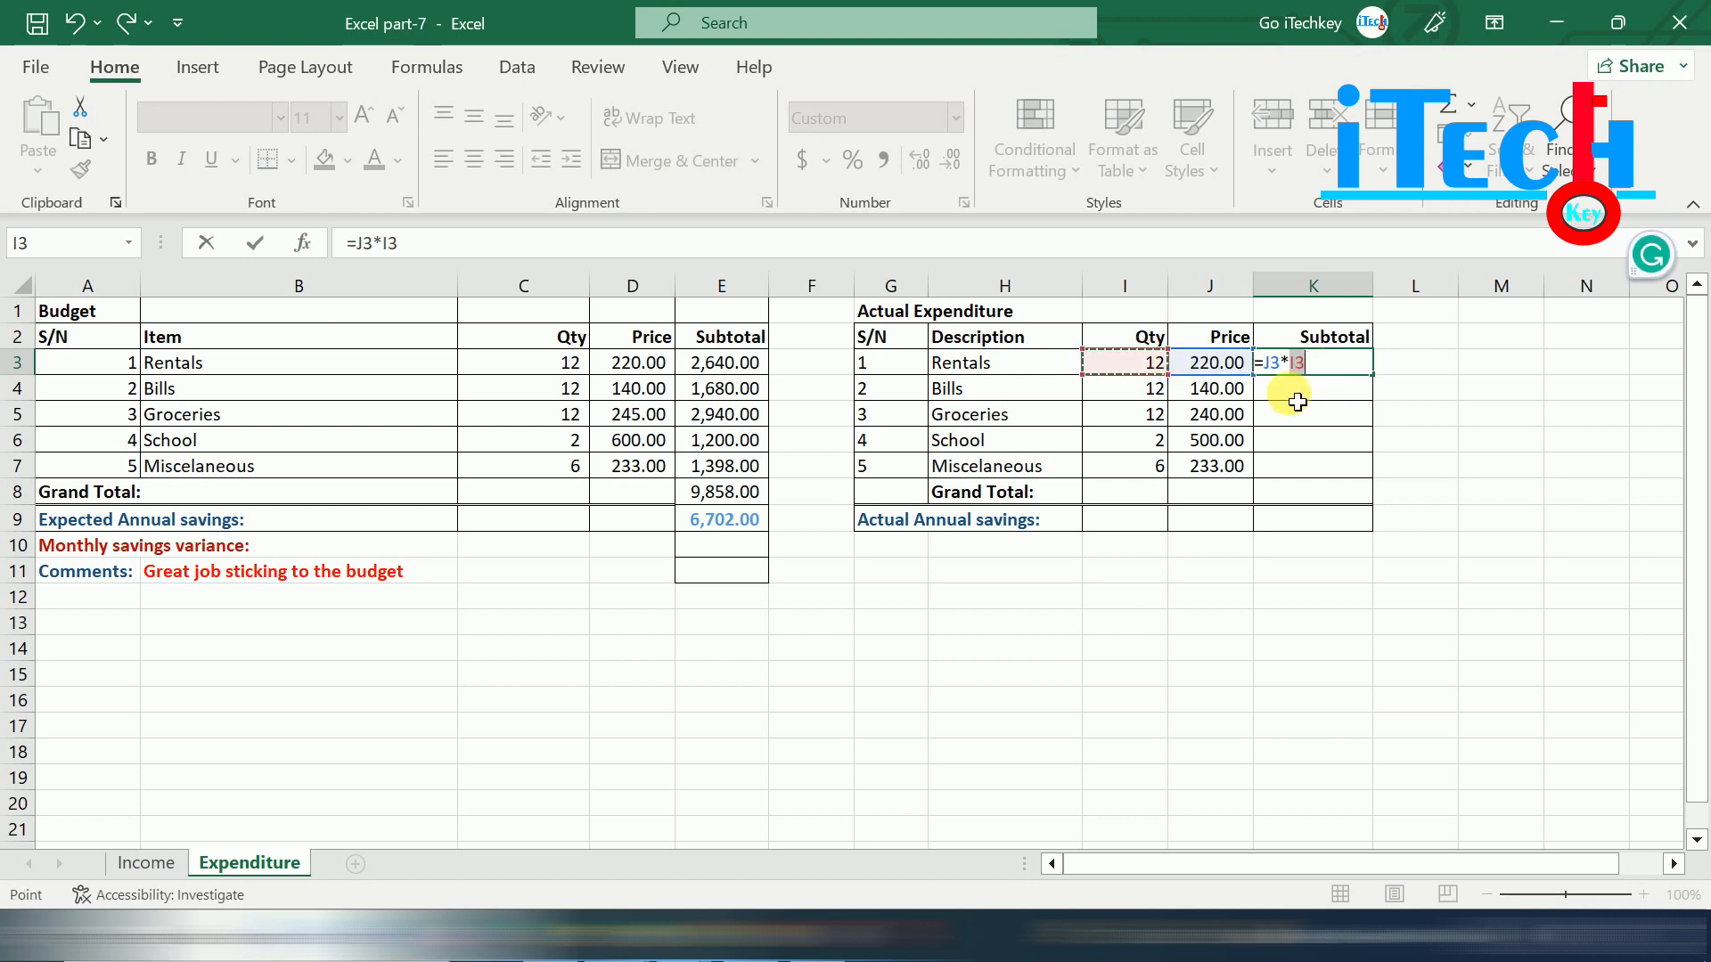
pyautogui.press('Return')
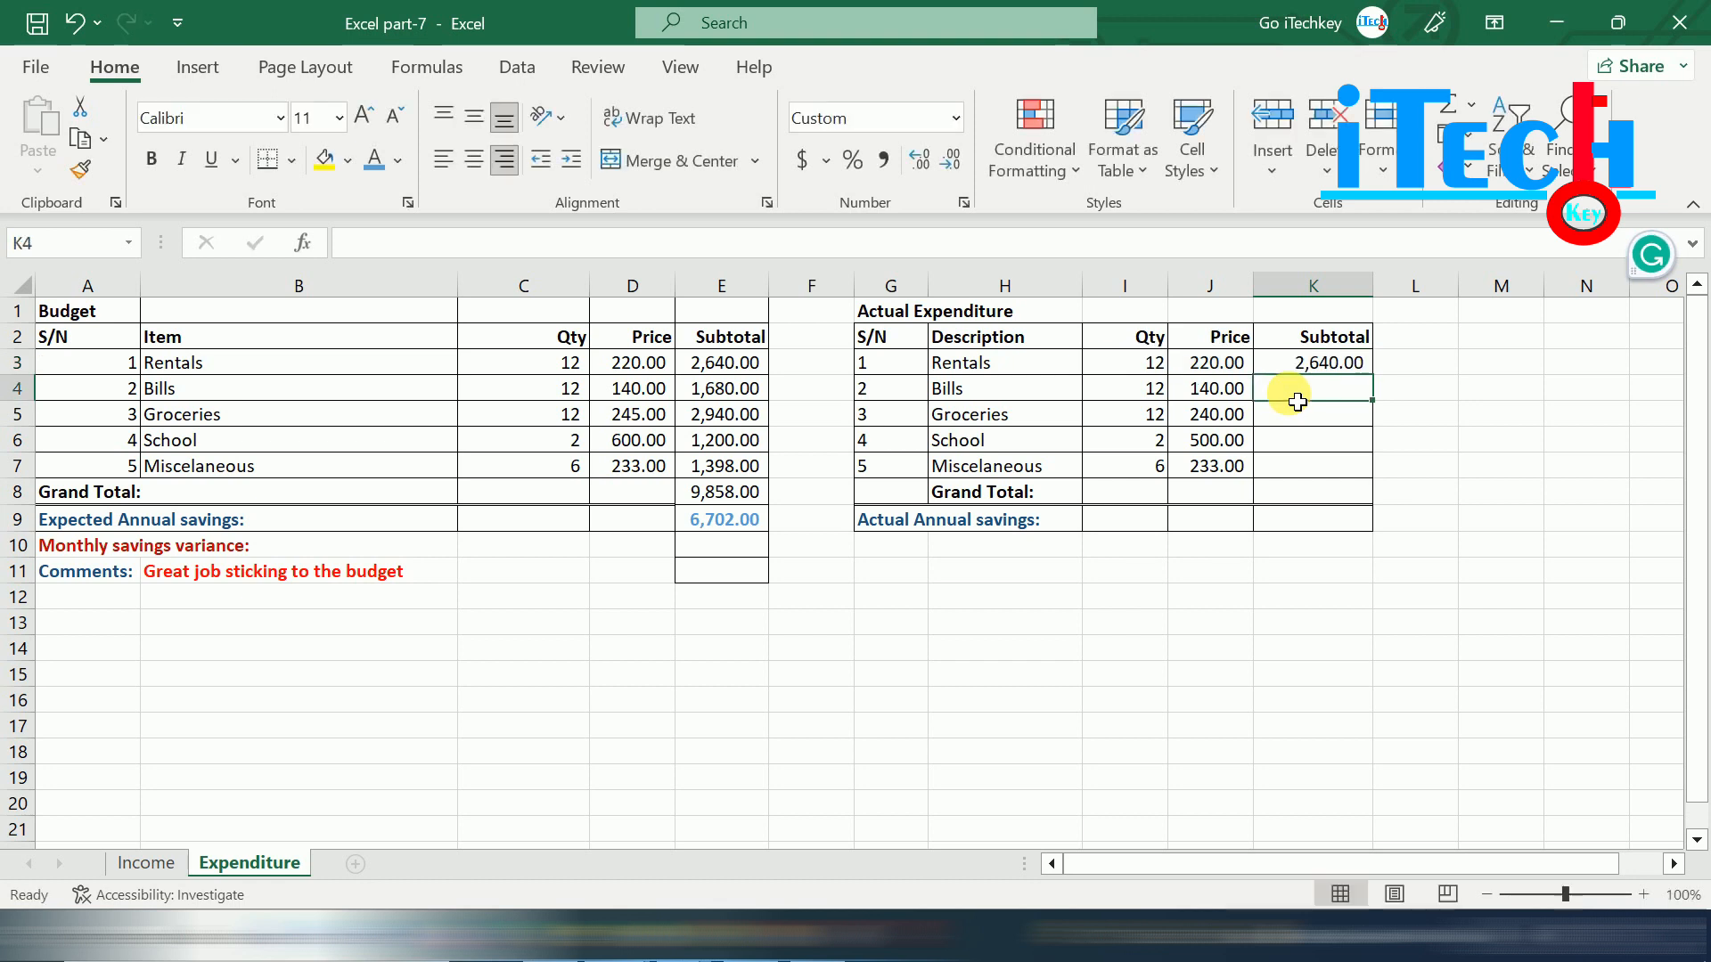
pyautogui.click(1341, 360)
pyautogui.moveTo(1384, 383); pyautogui.dragTo(1382, 469)
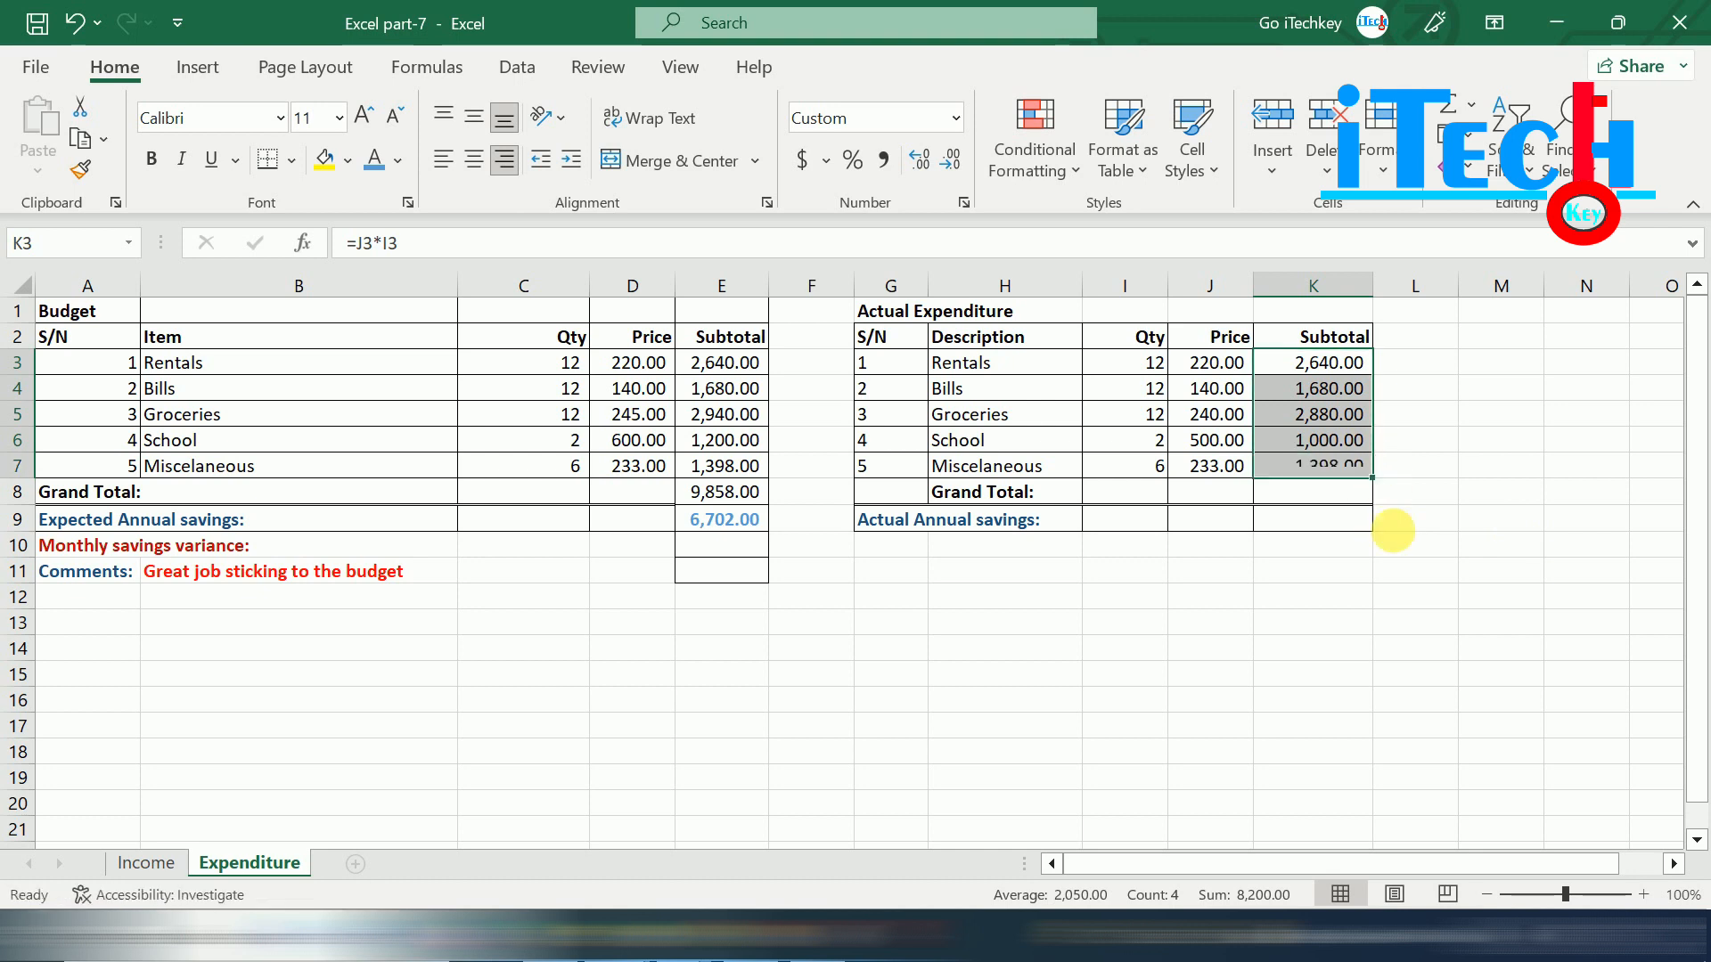
# Calculate the Actual Expenditure grand total in K8 with the formula =SUM(K3:K7).
pyautogui.click(1312, 497)
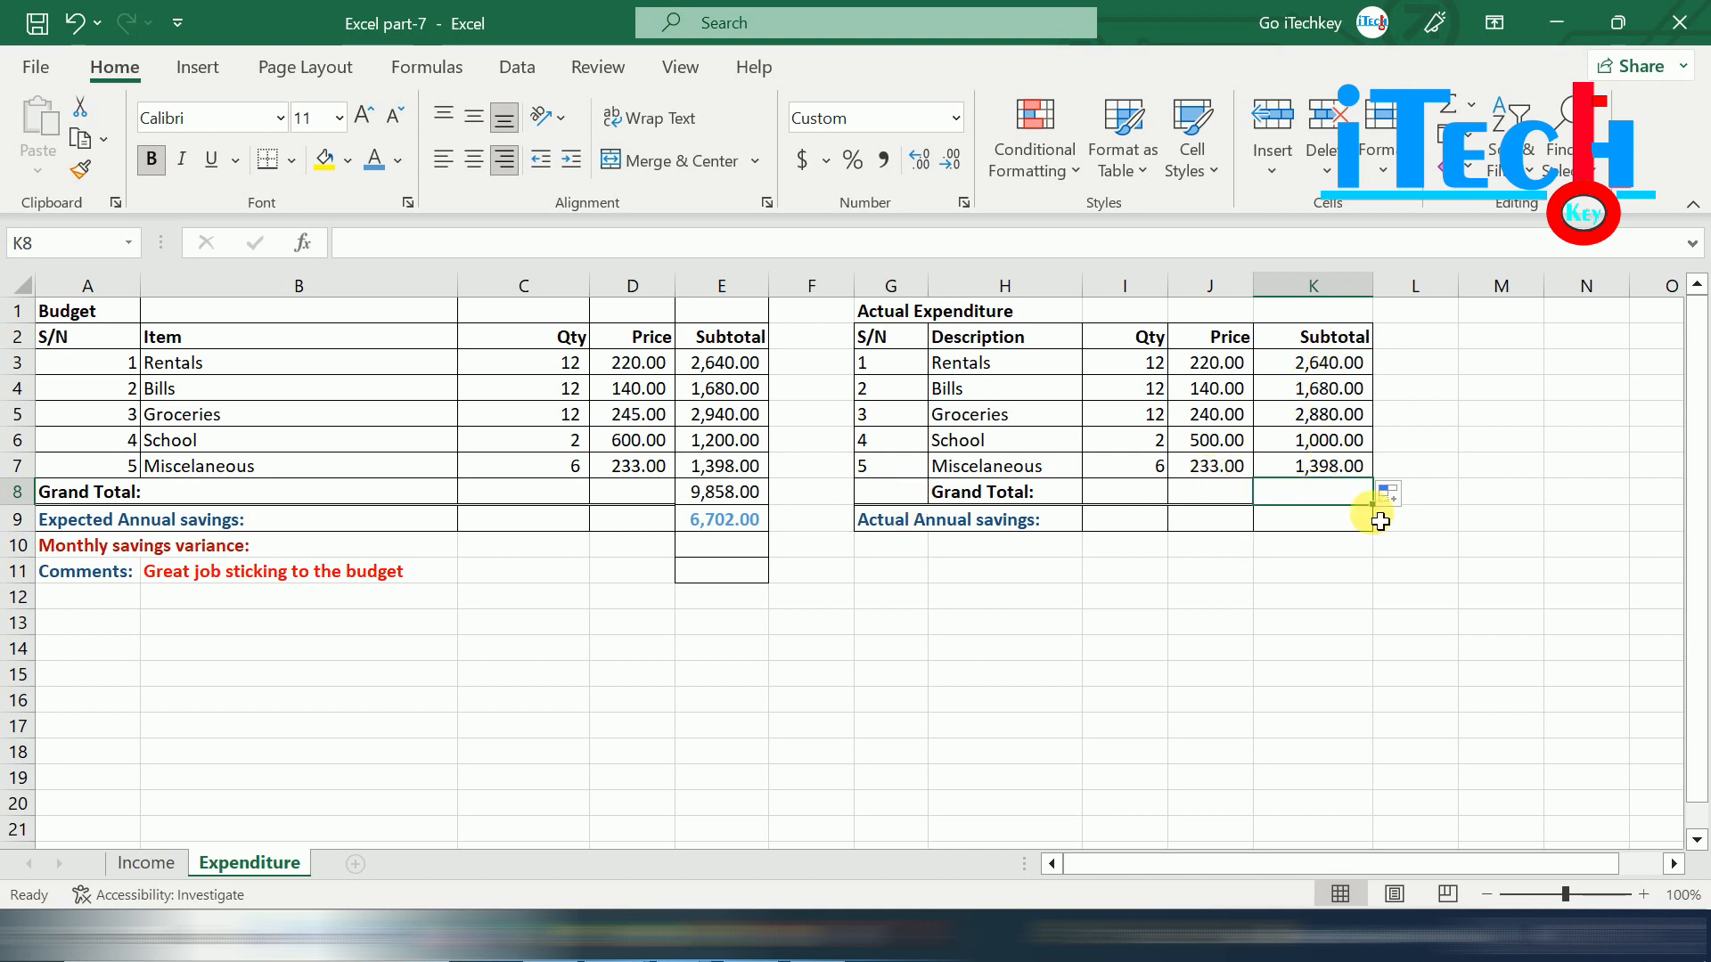
pyautogui.write('=')
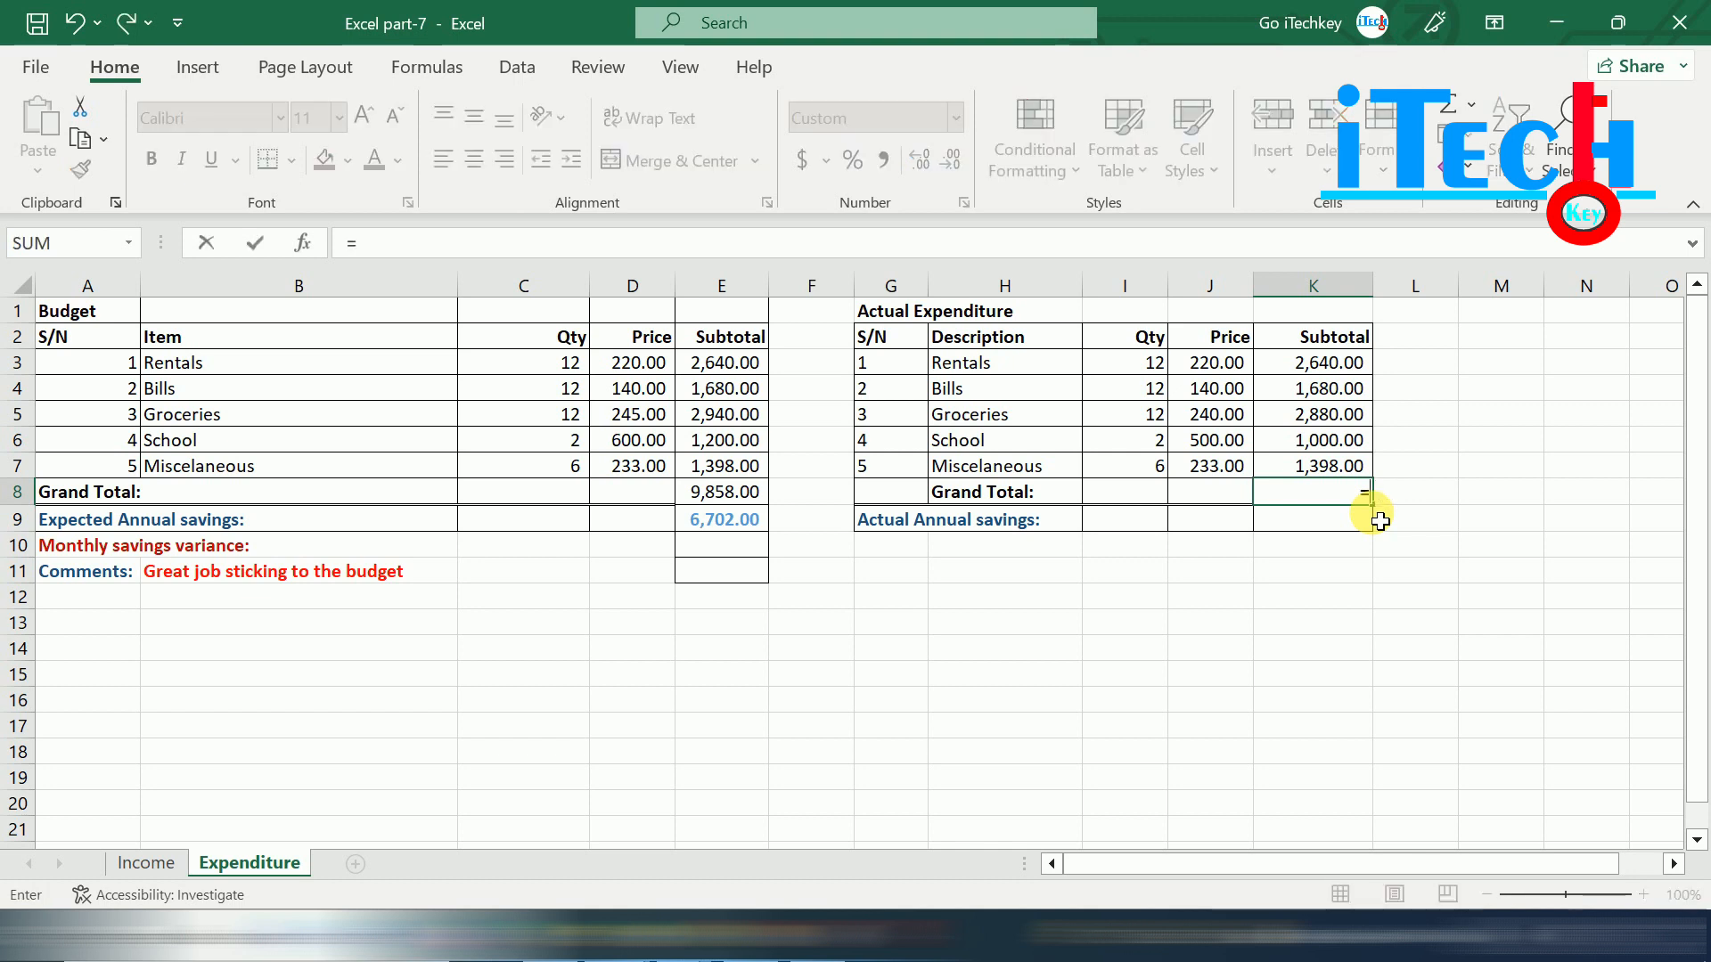
pyautogui.write('sum')
pyautogui.press('Tab')
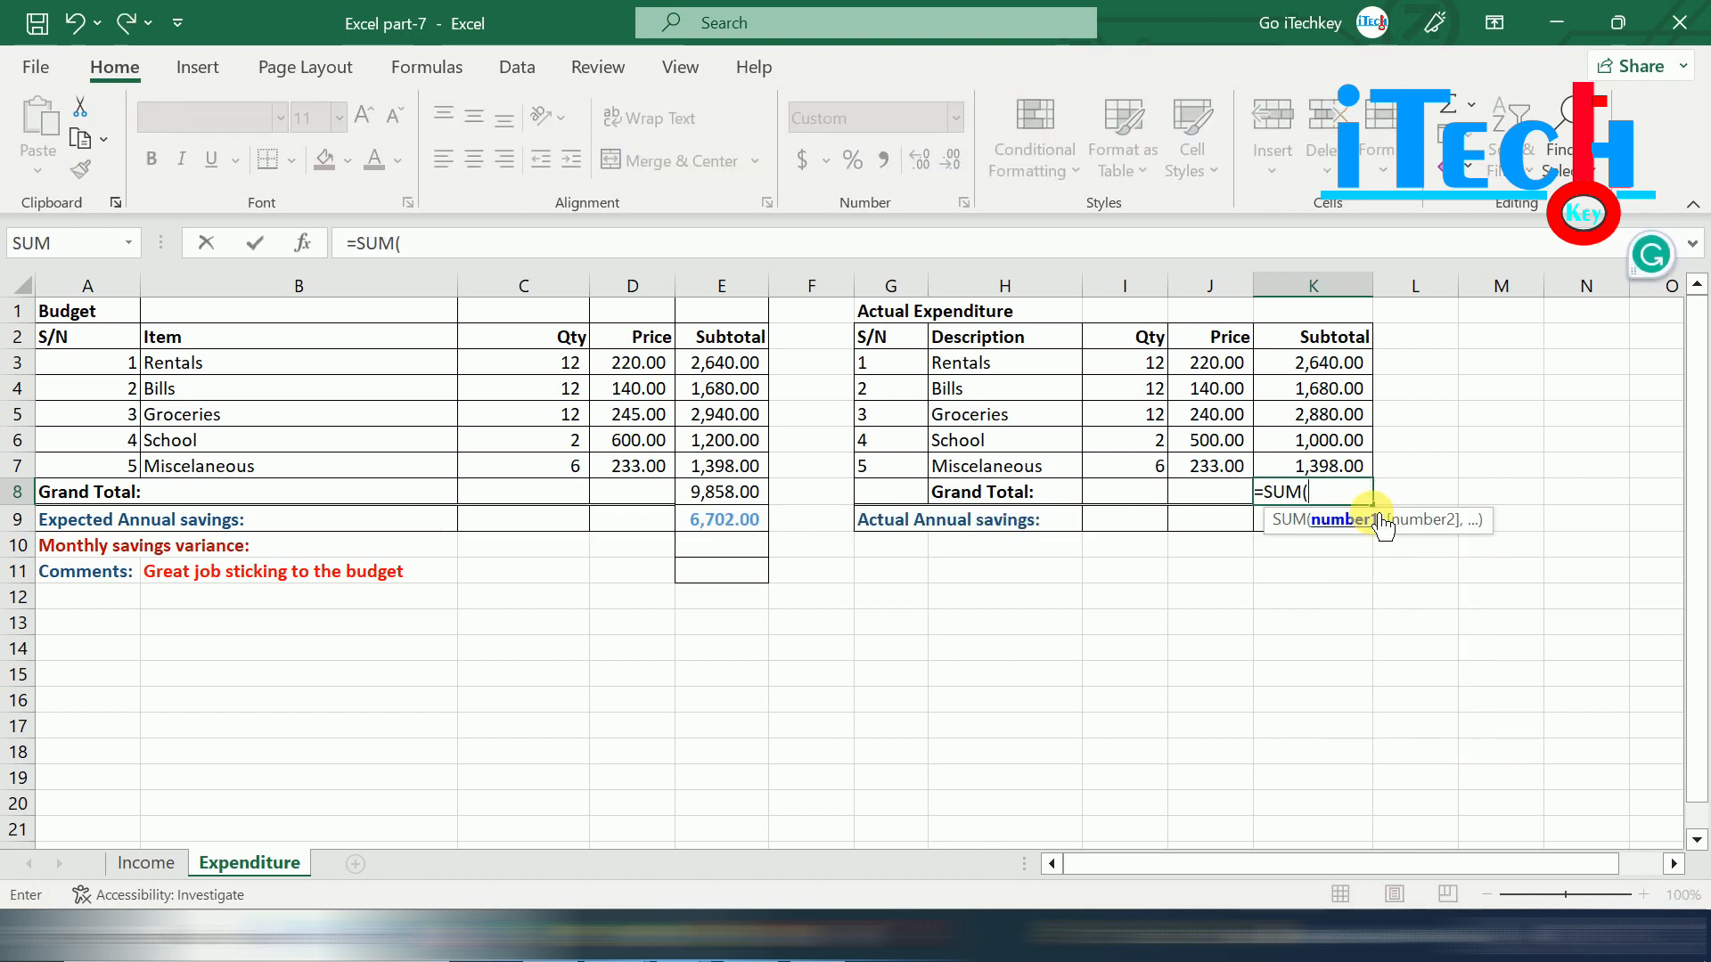
pyautogui.moveTo(1325, 366); pyautogui.dragTo(1360, 482)
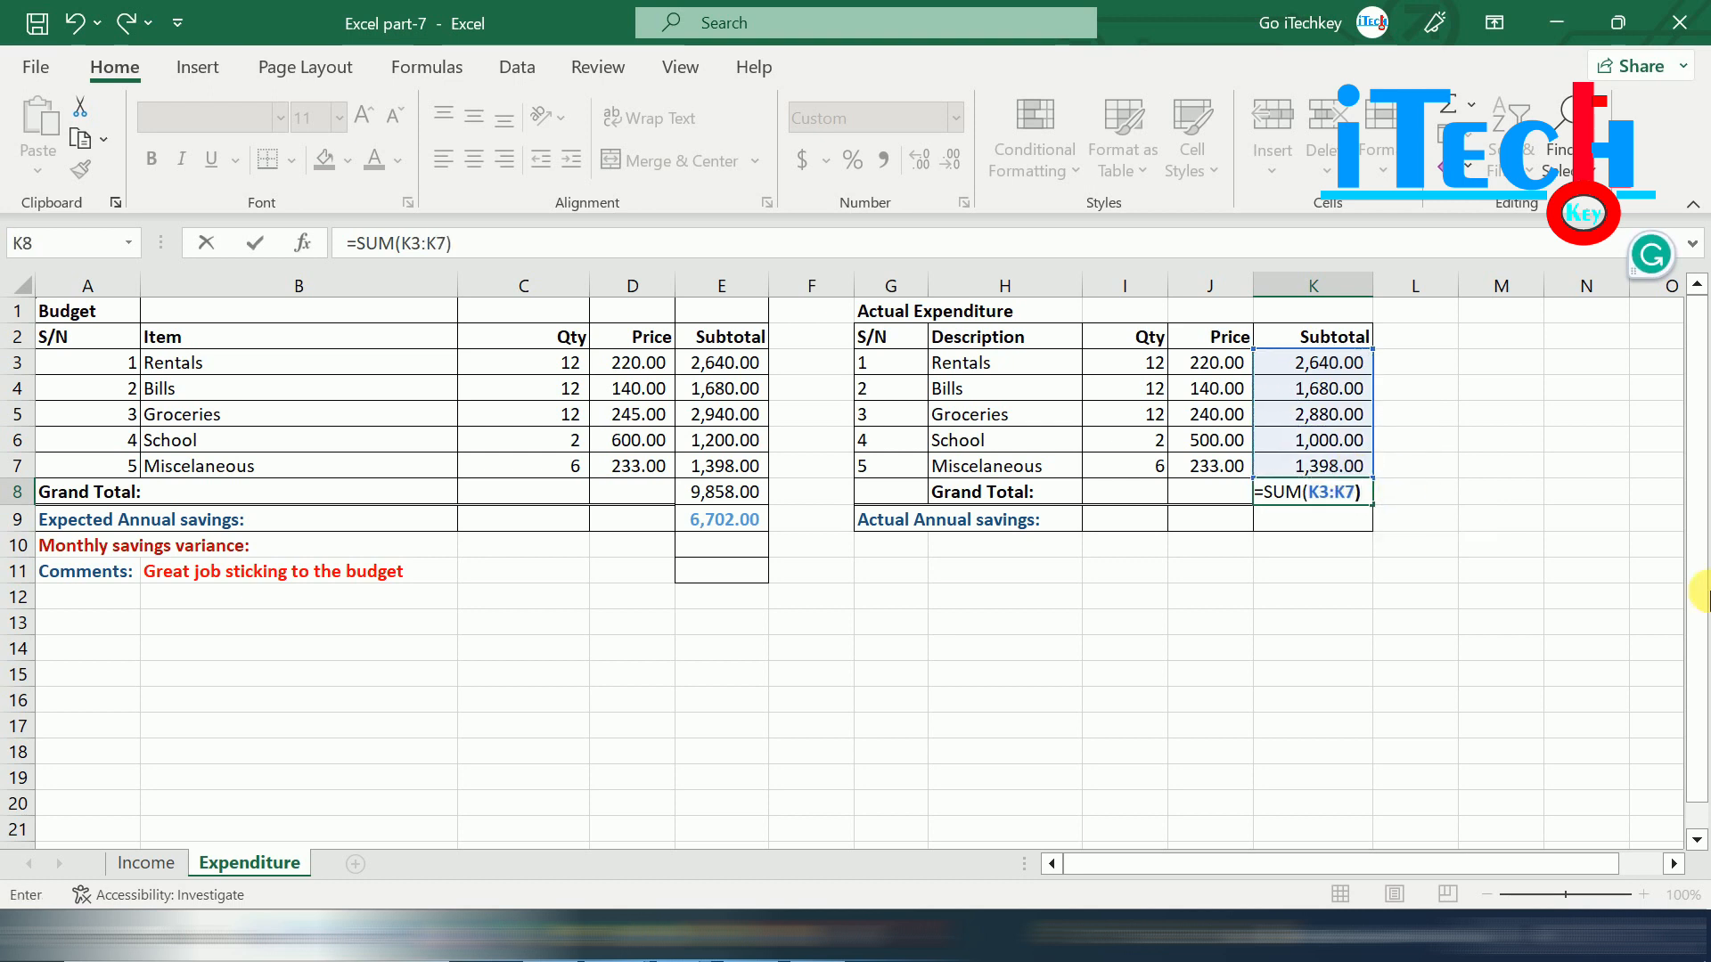
pyautogui.press('Return')
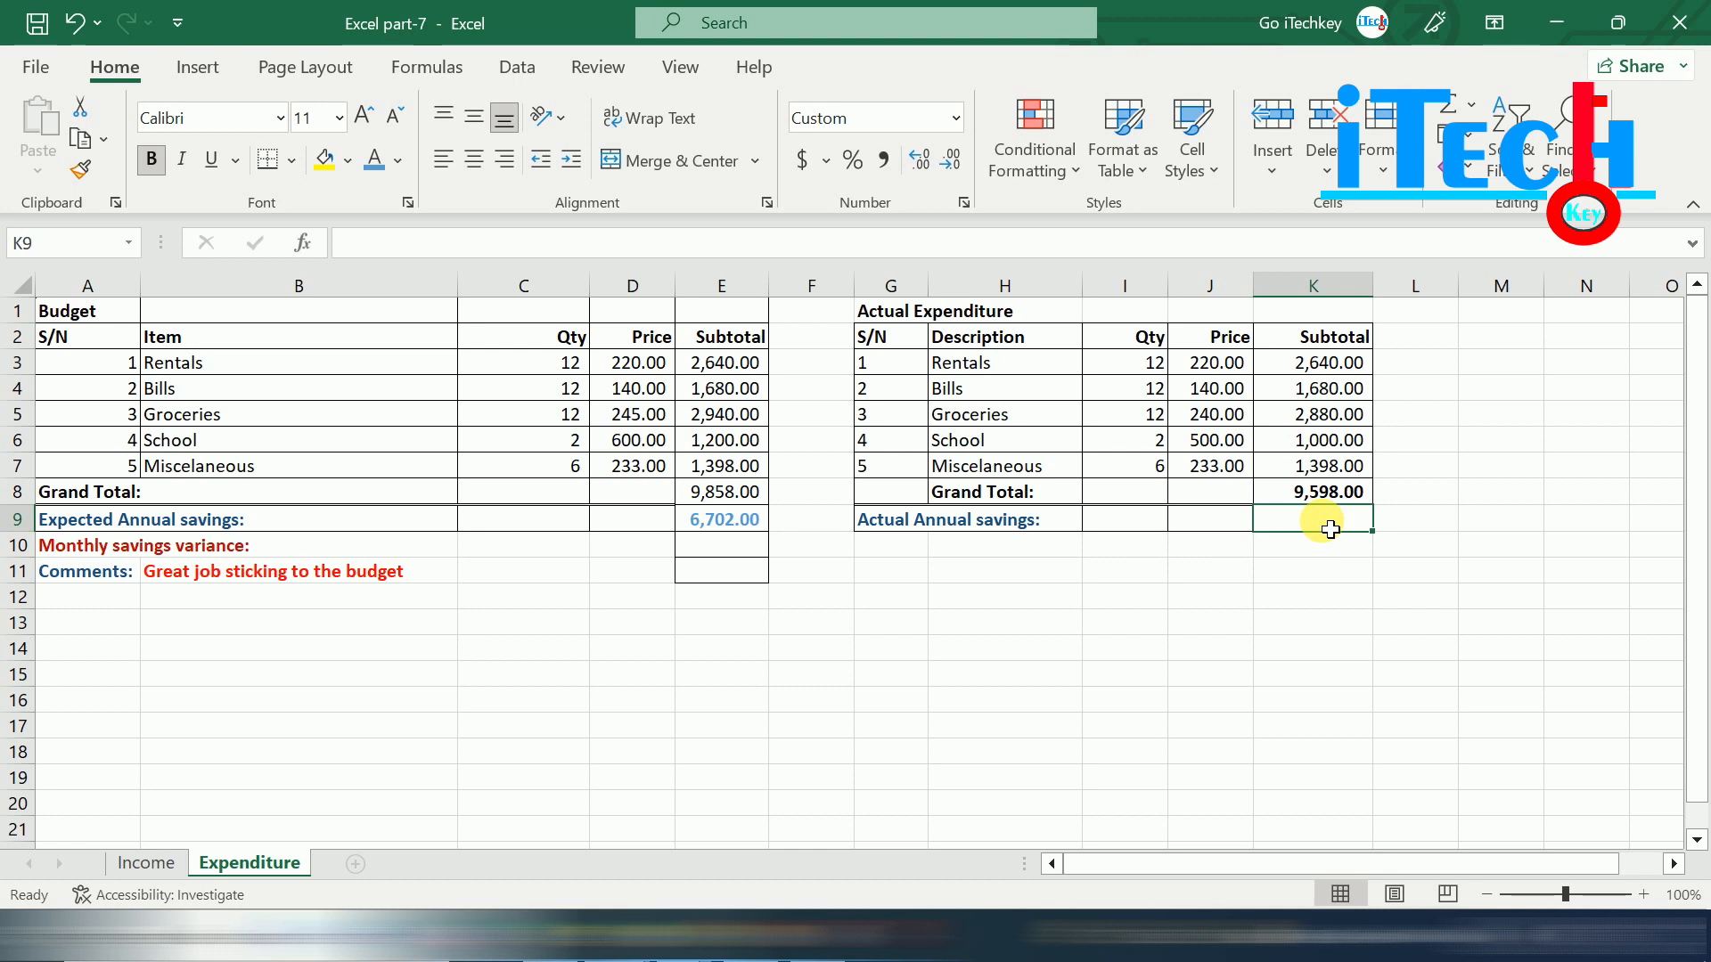
# Calculate the actual annual savings in K9 as actual annual income minus the actual grand total with =Income!G10-Expenditure!K8.
pyautogui.write('=')
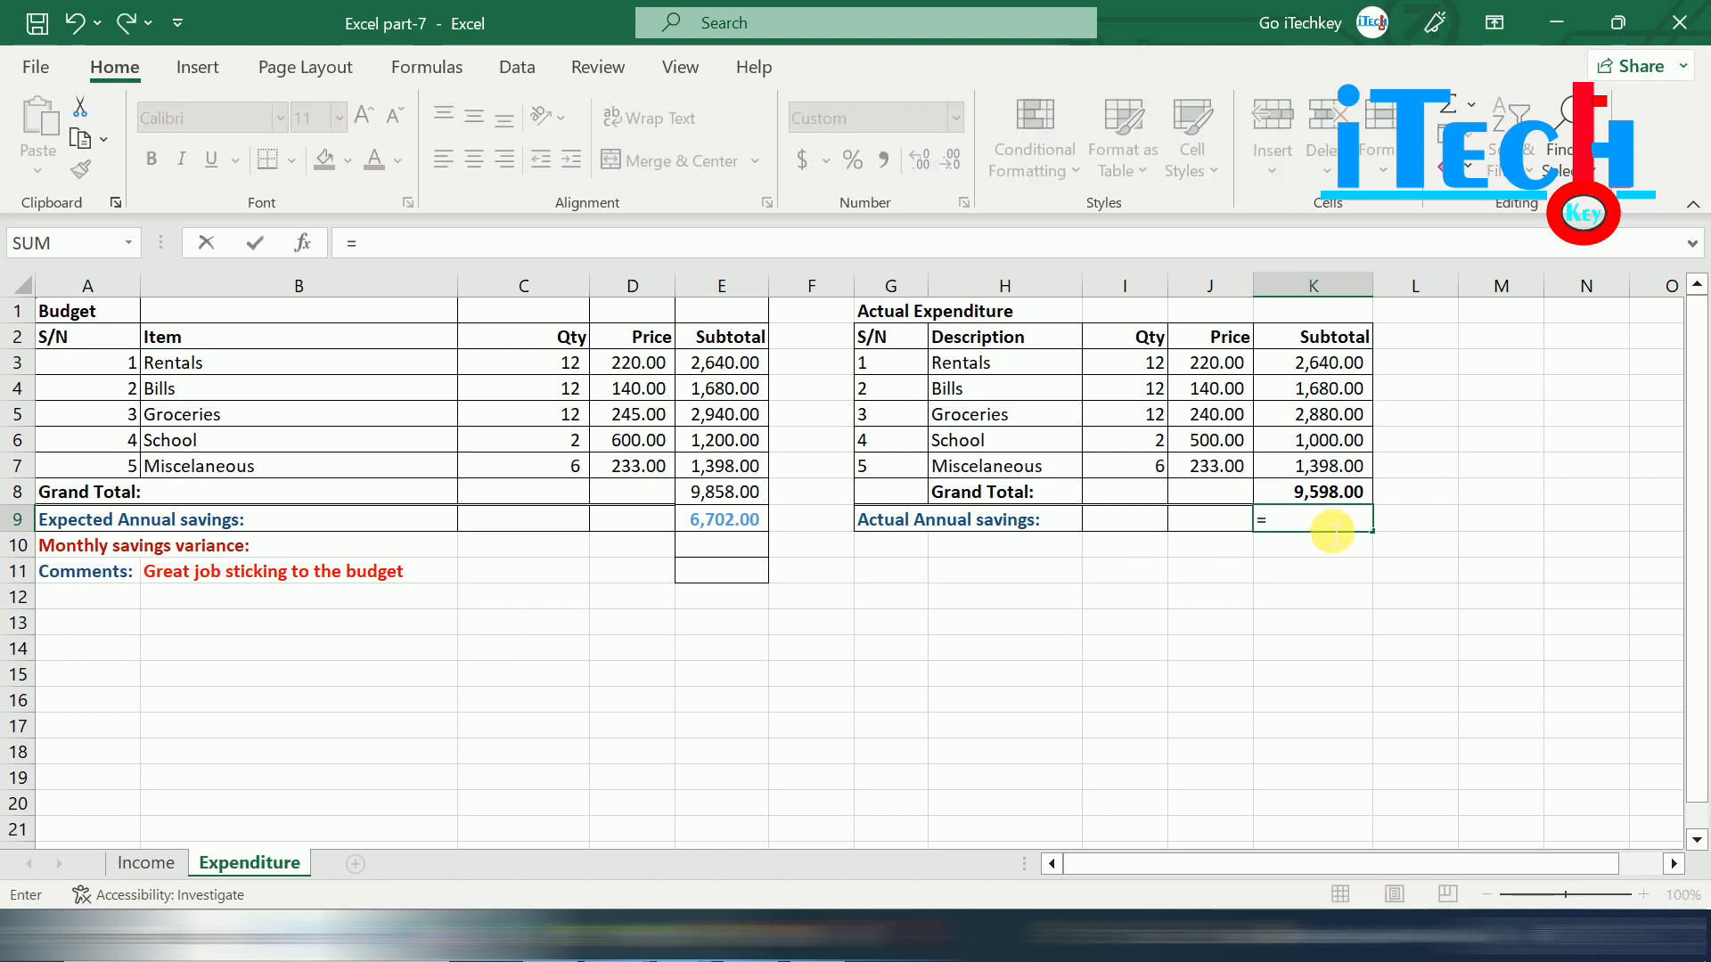
pyautogui.click(143, 861)
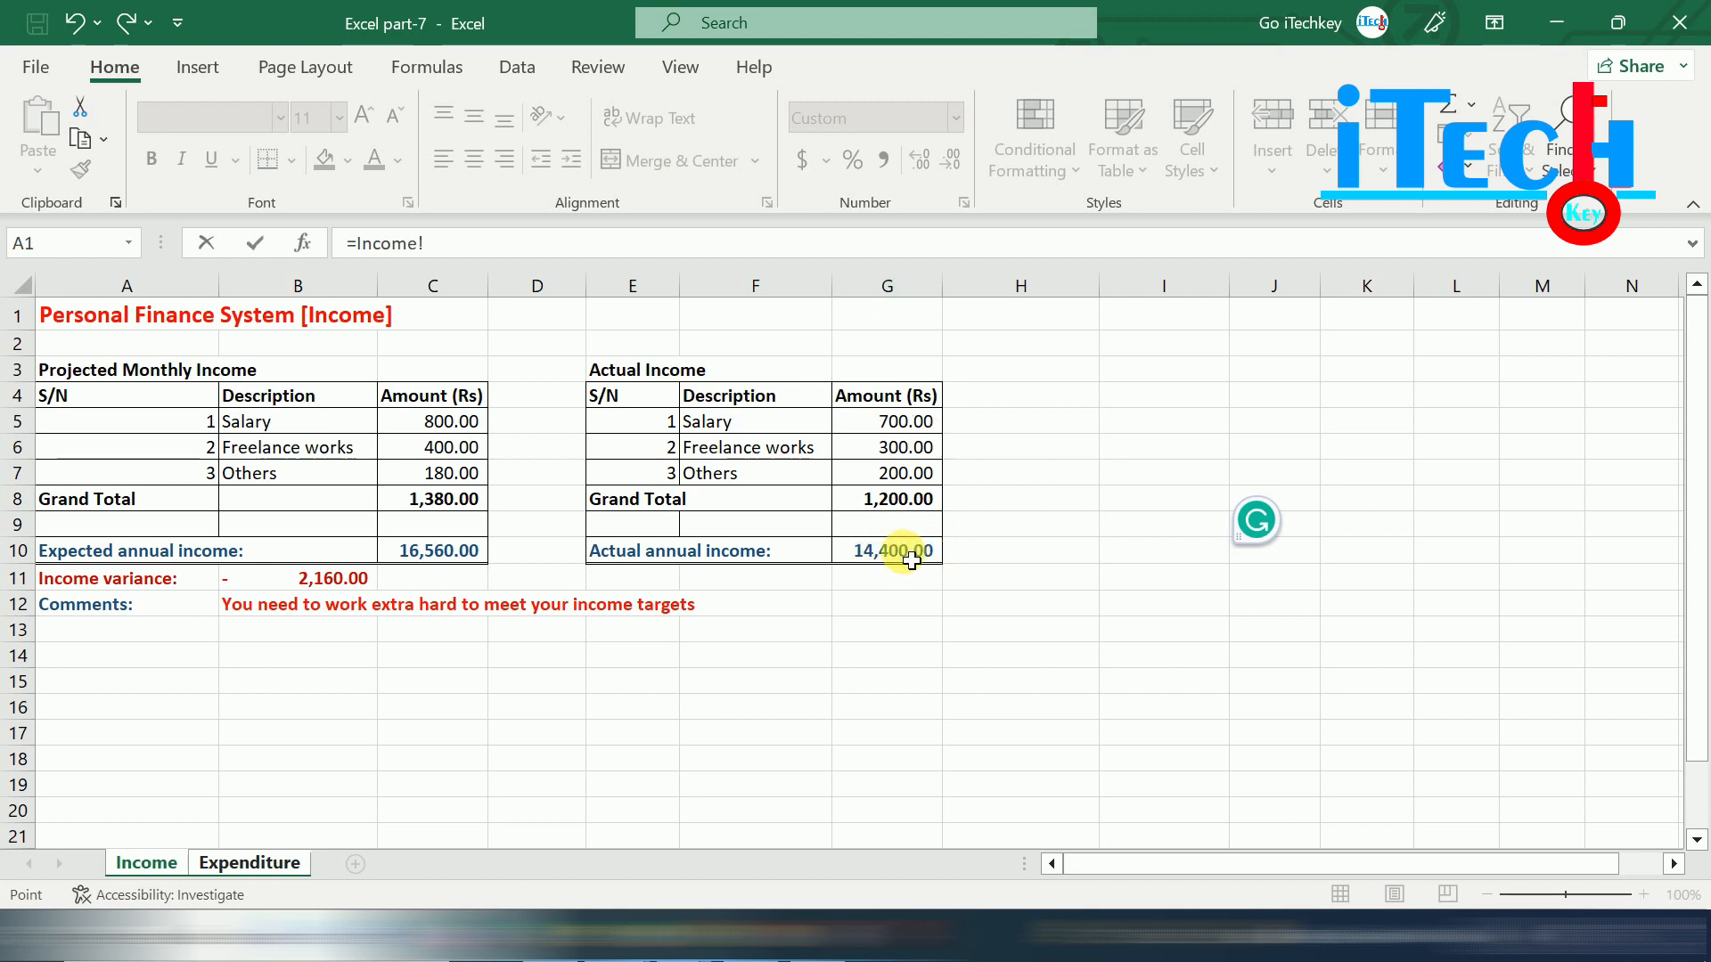
pyautogui.click(250, 861)
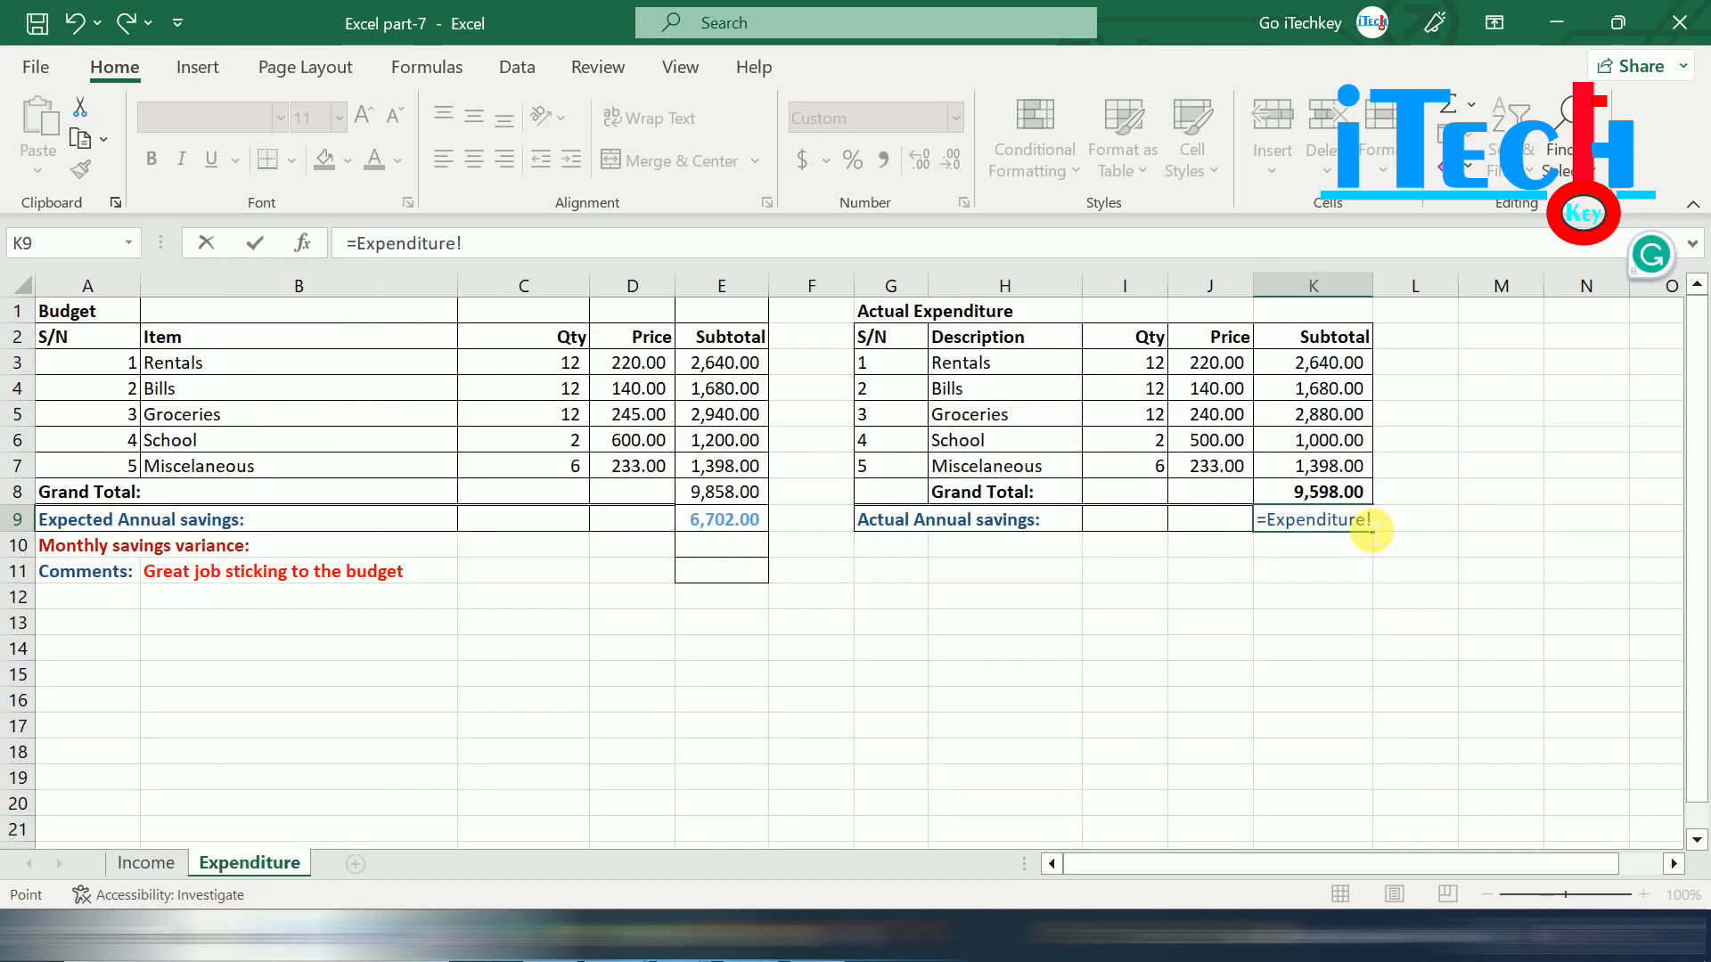
pyautogui.moveTo(1368, 526); pyautogui.dragTo(1260, 524)
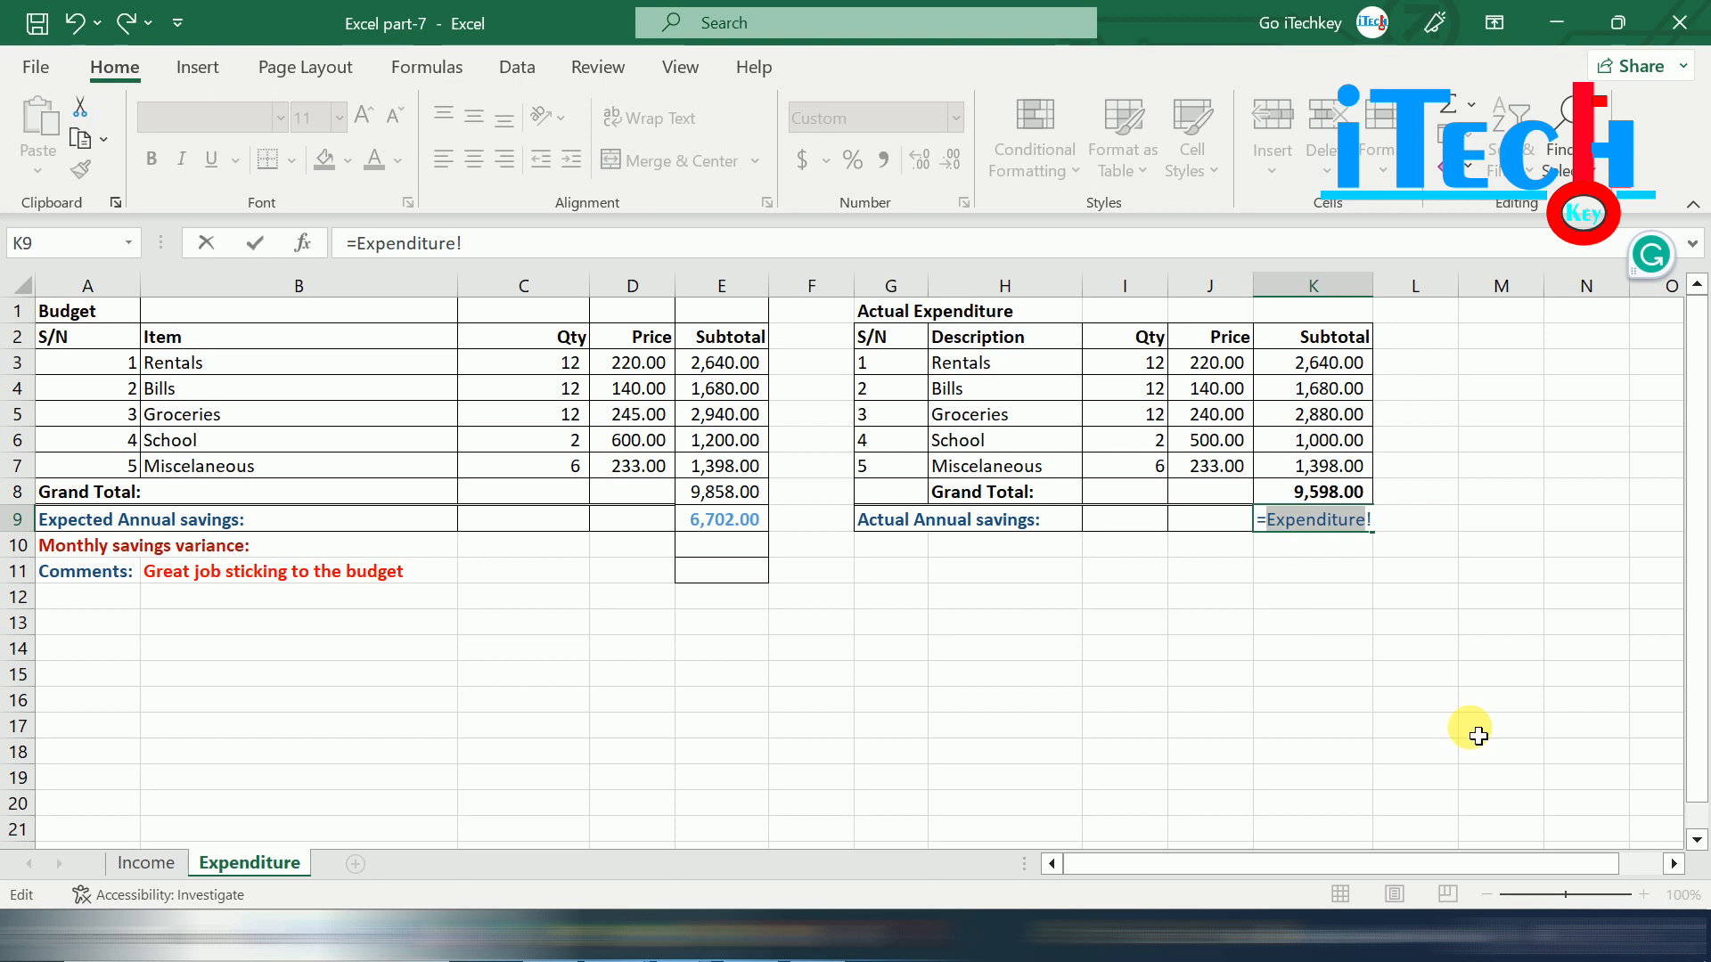
pyautogui.write('income!')
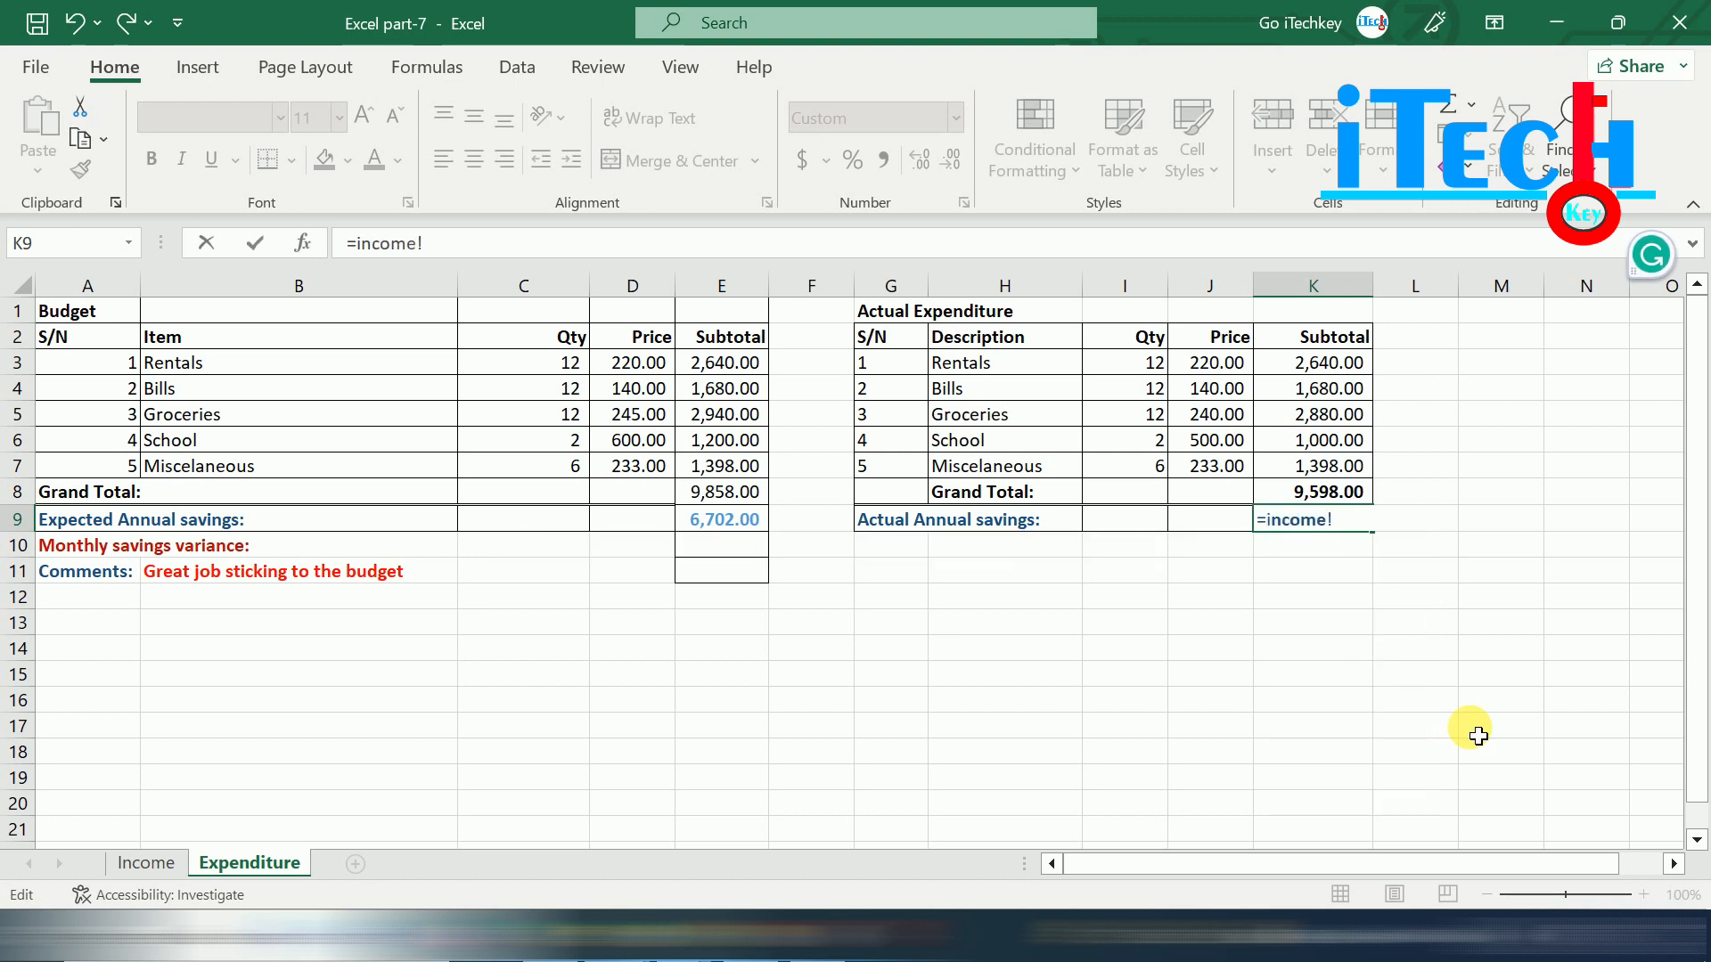
pyautogui.click(1349, 527)
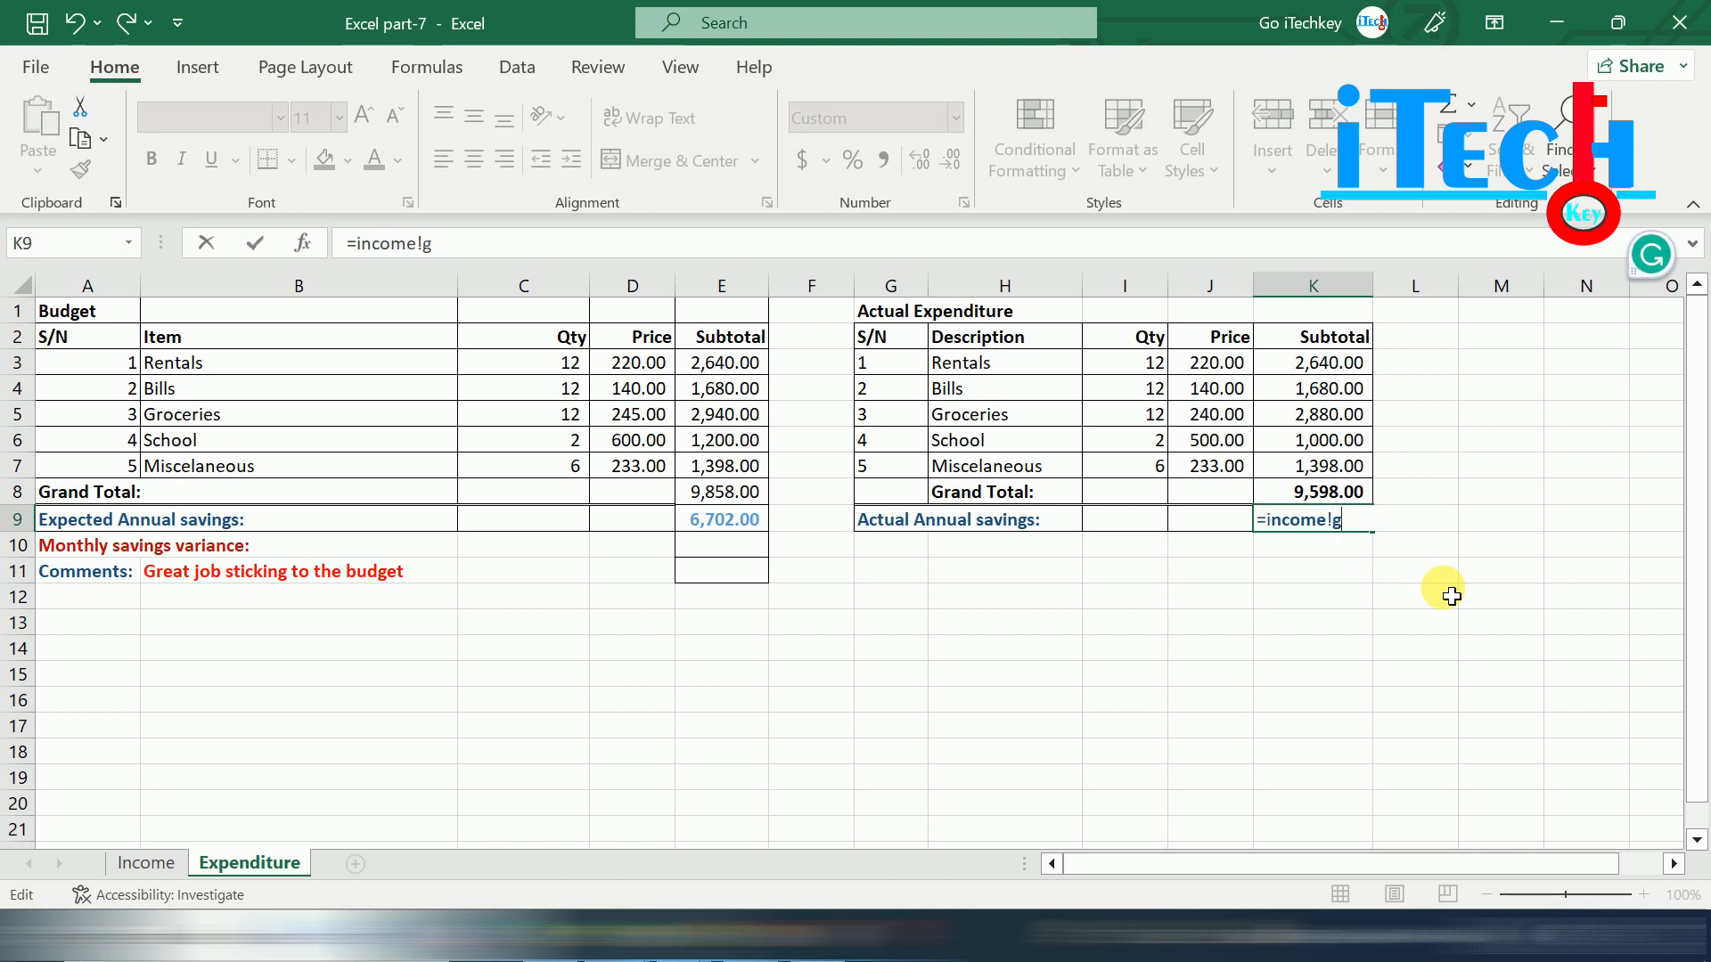
pyautogui.press('BackSpace')
pyautogui.write('0-')
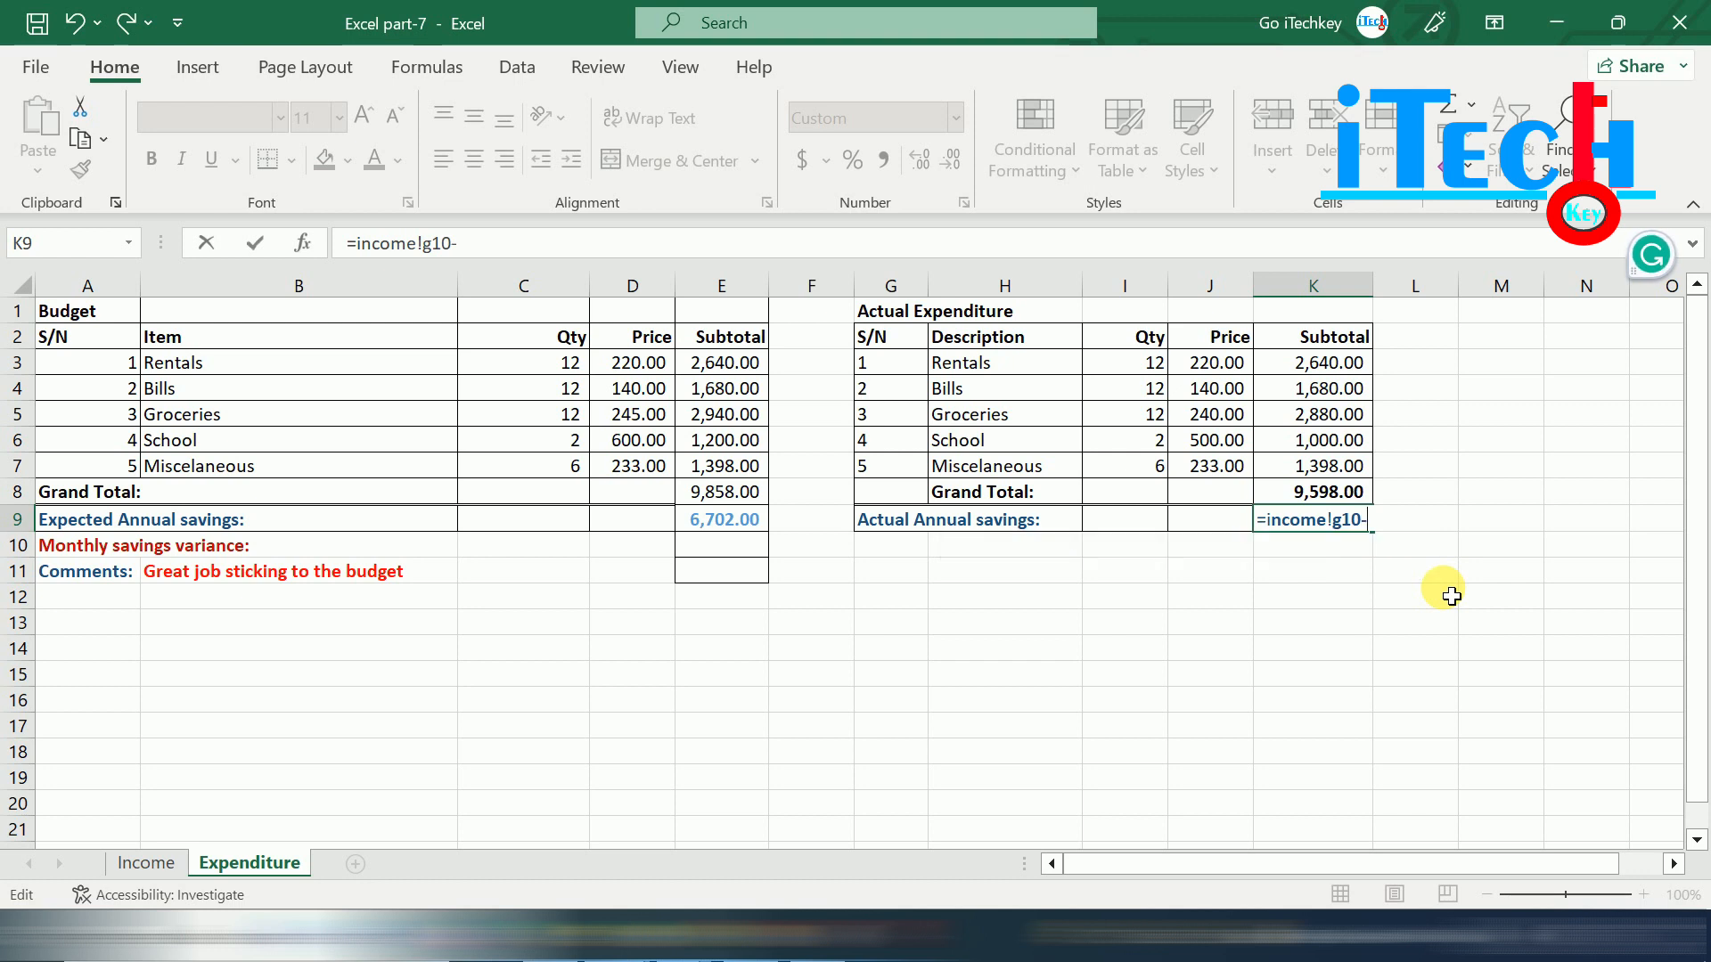
pyautogui.click(1324, 497)
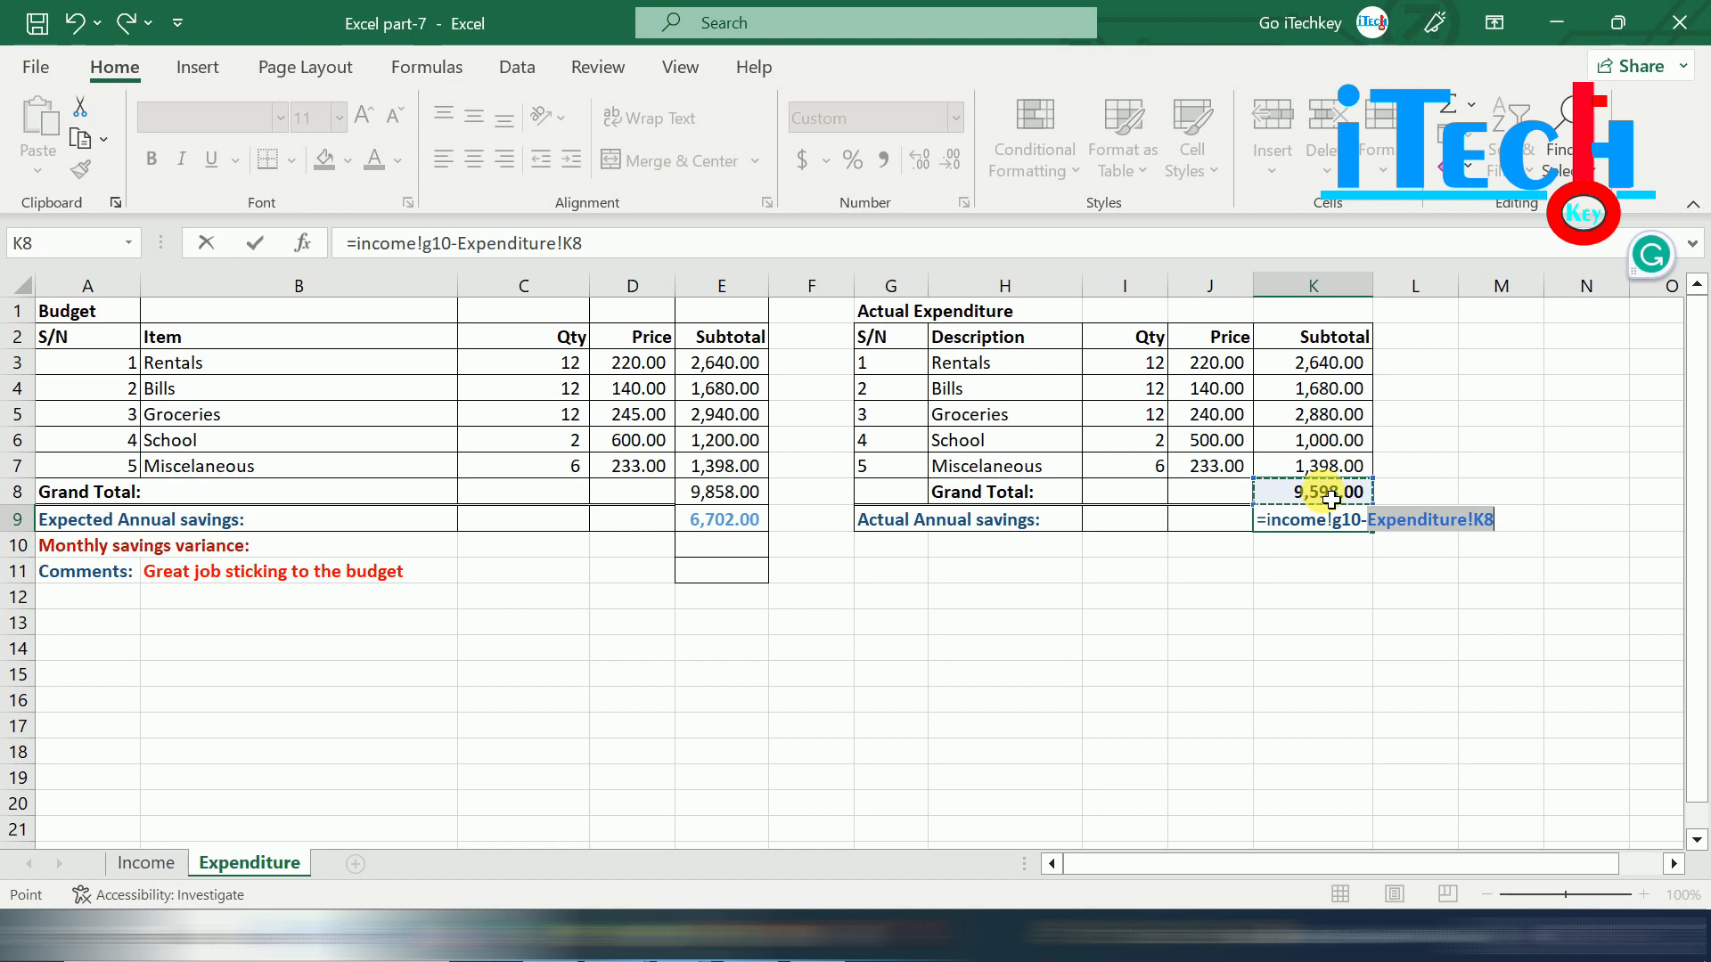
pyautogui.press('Return')
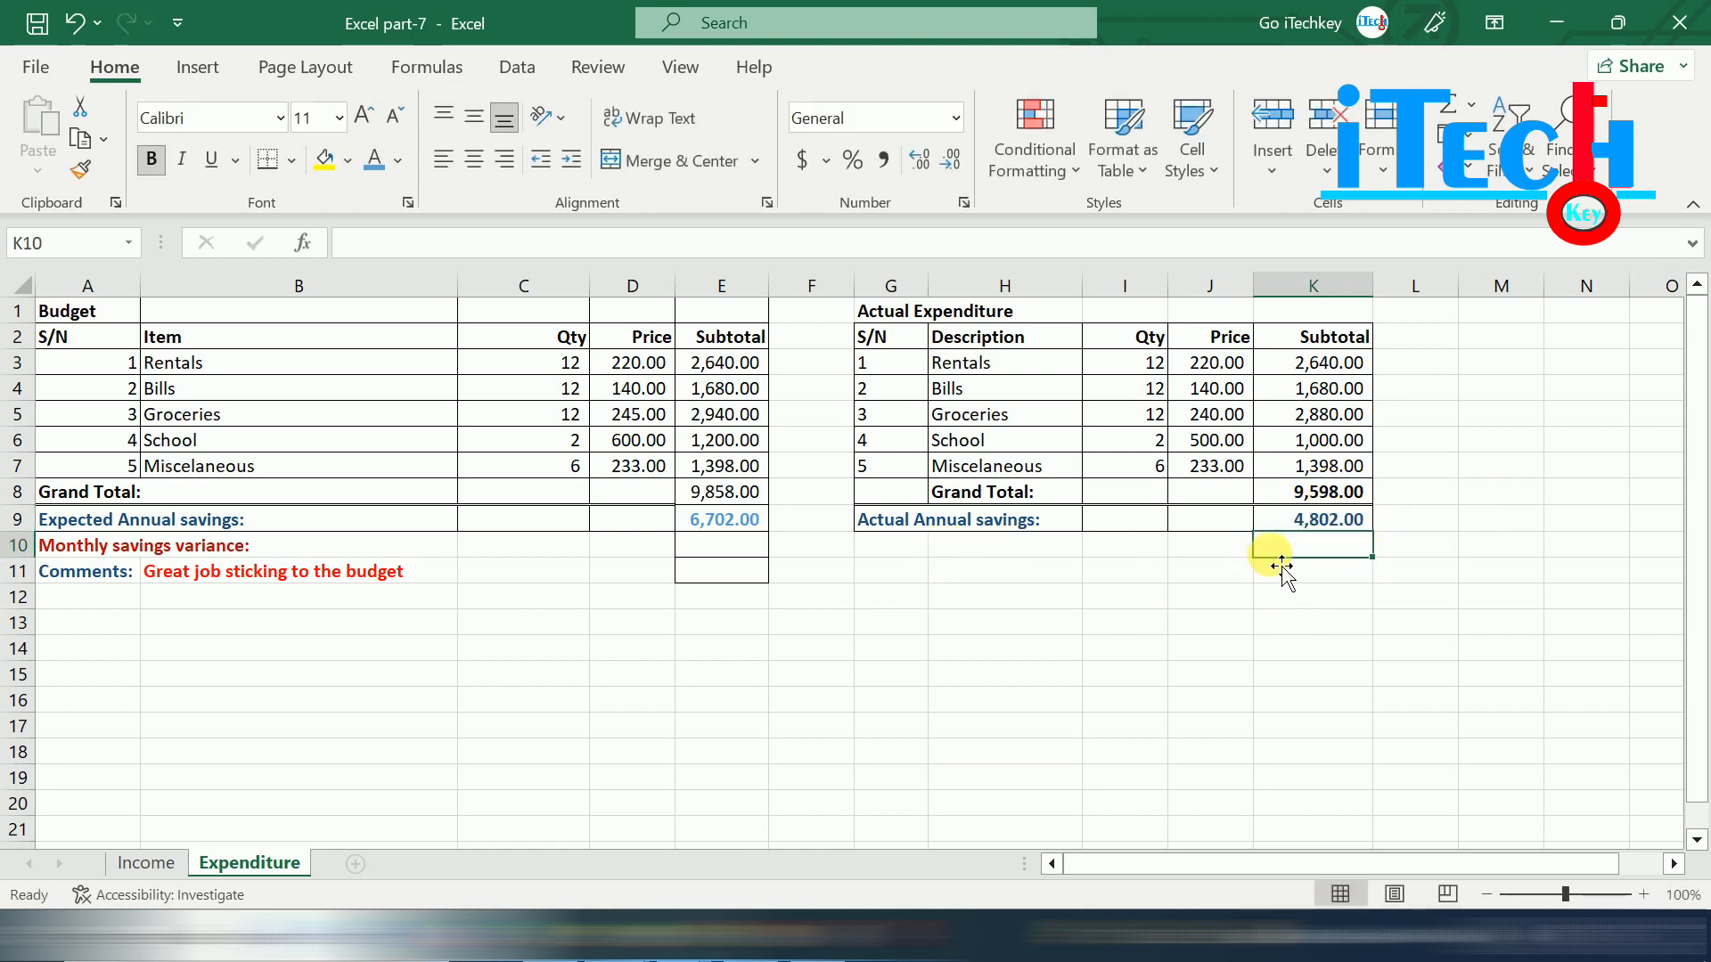
# Calculate the monthly savings variance in E10 as actual minus expected annual savings with =K9-E9.
pyautogui.click(1293, 526)
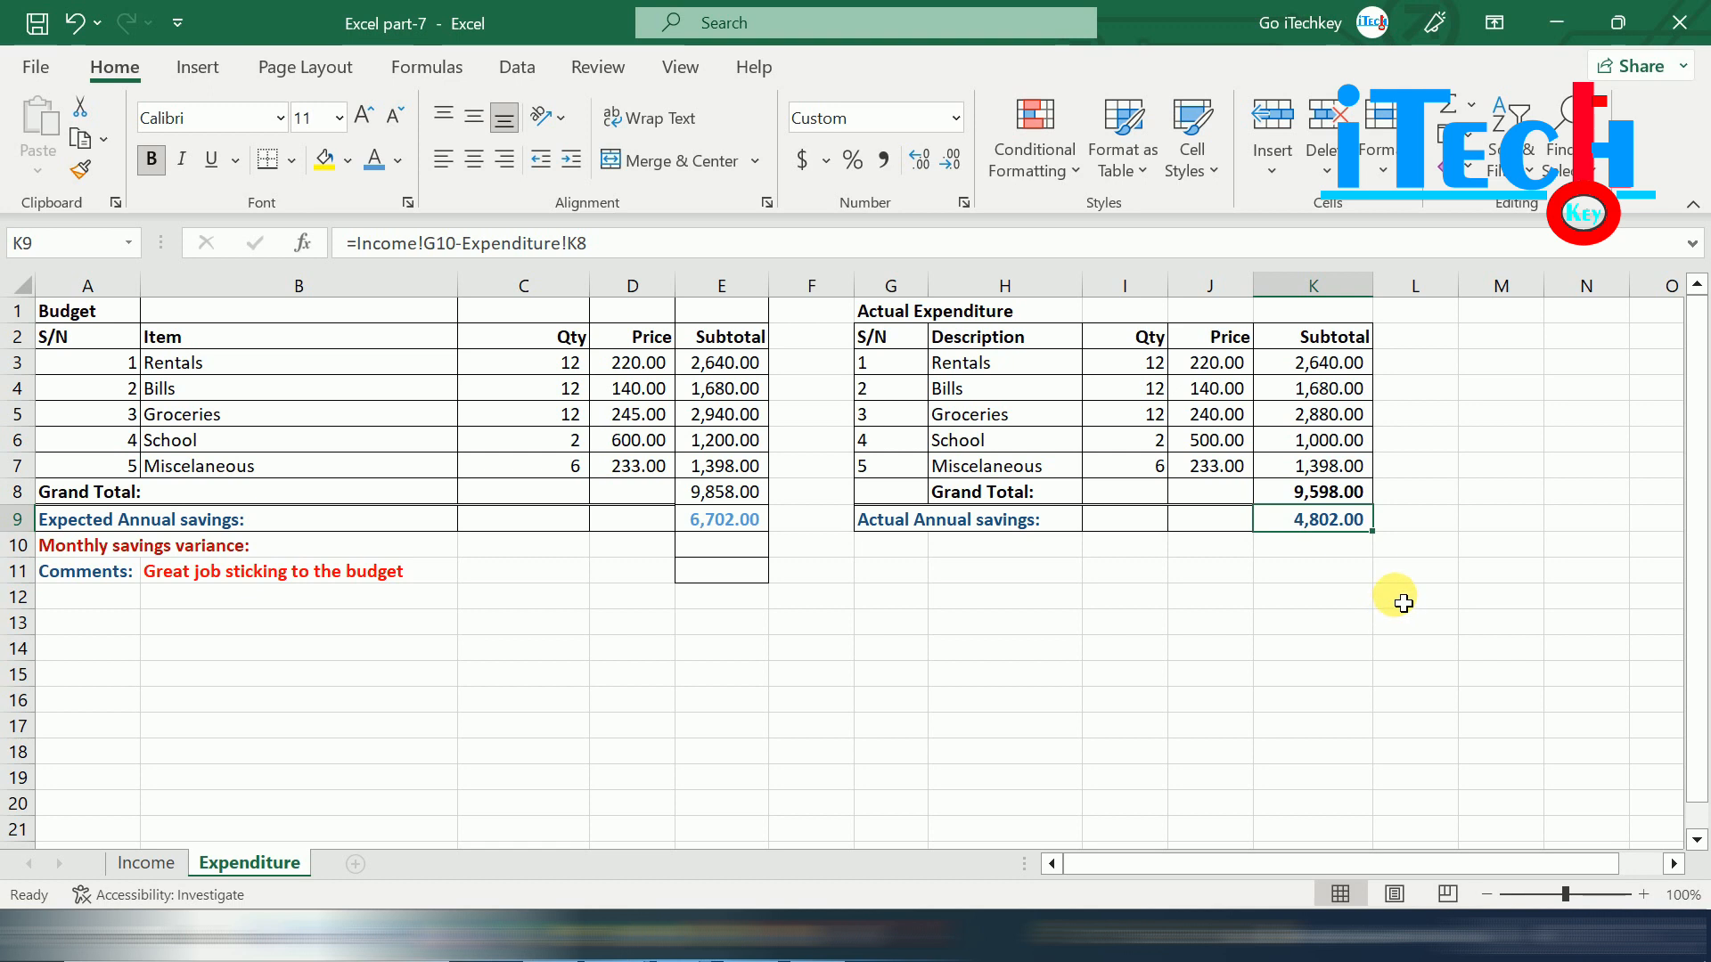
pyautogui.click(713, 576)
pyautogui.click(700, 546)
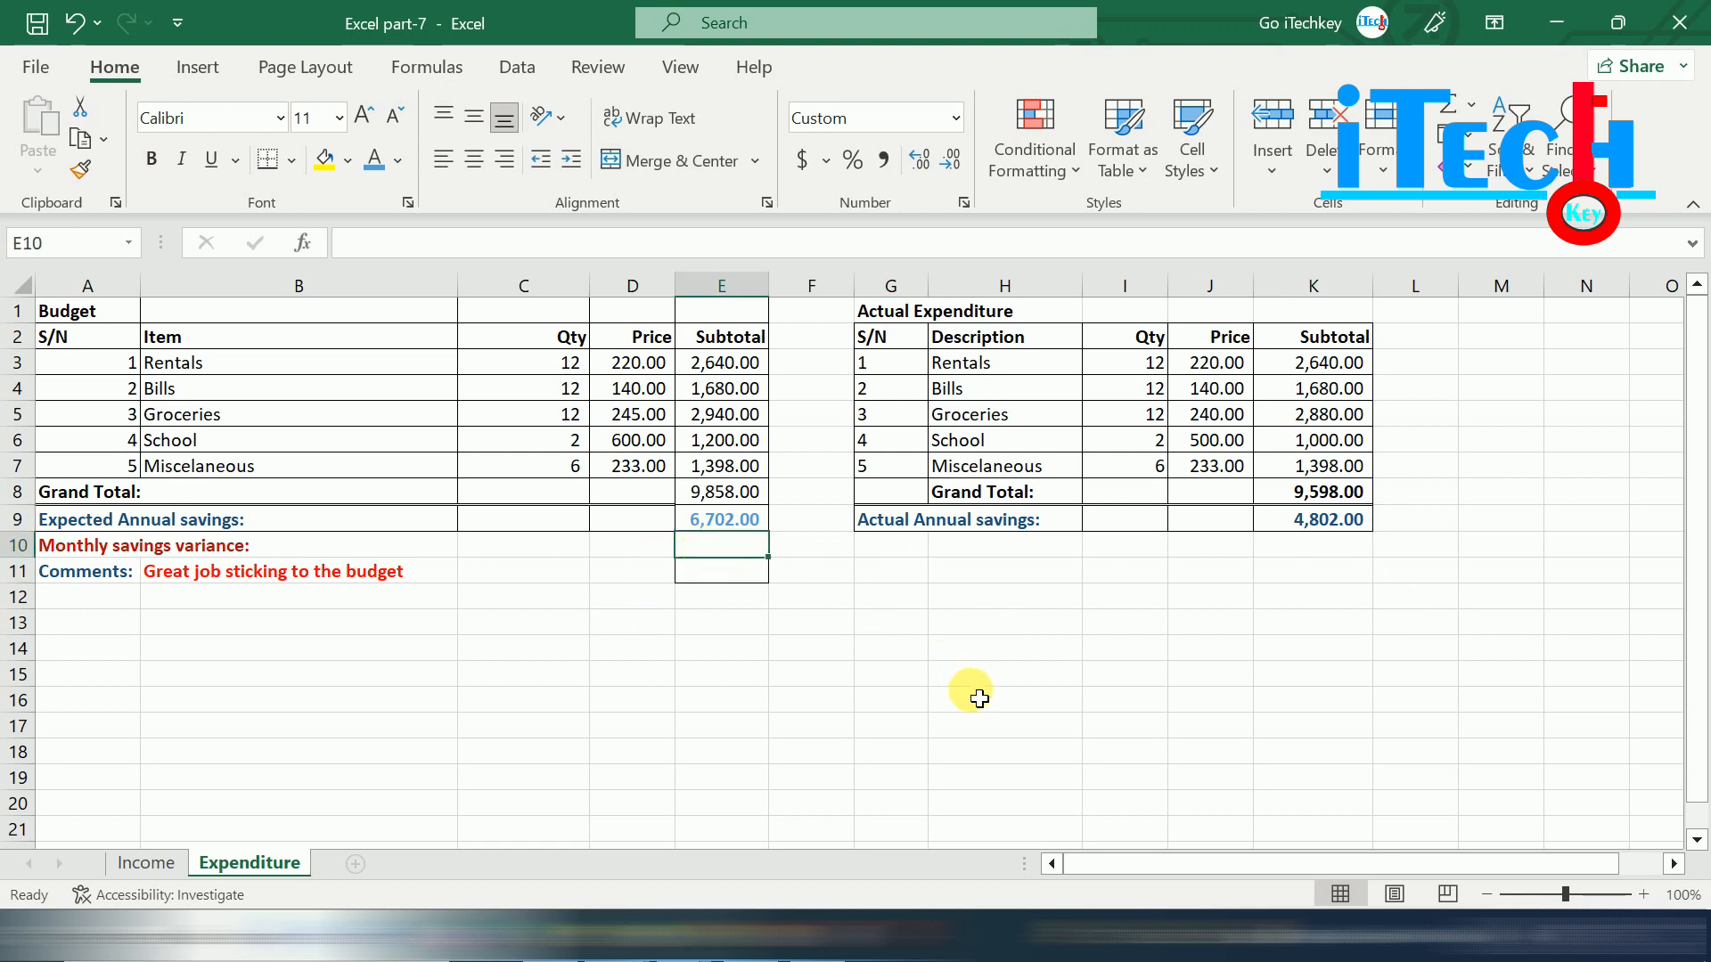
pyautogui.write('=')
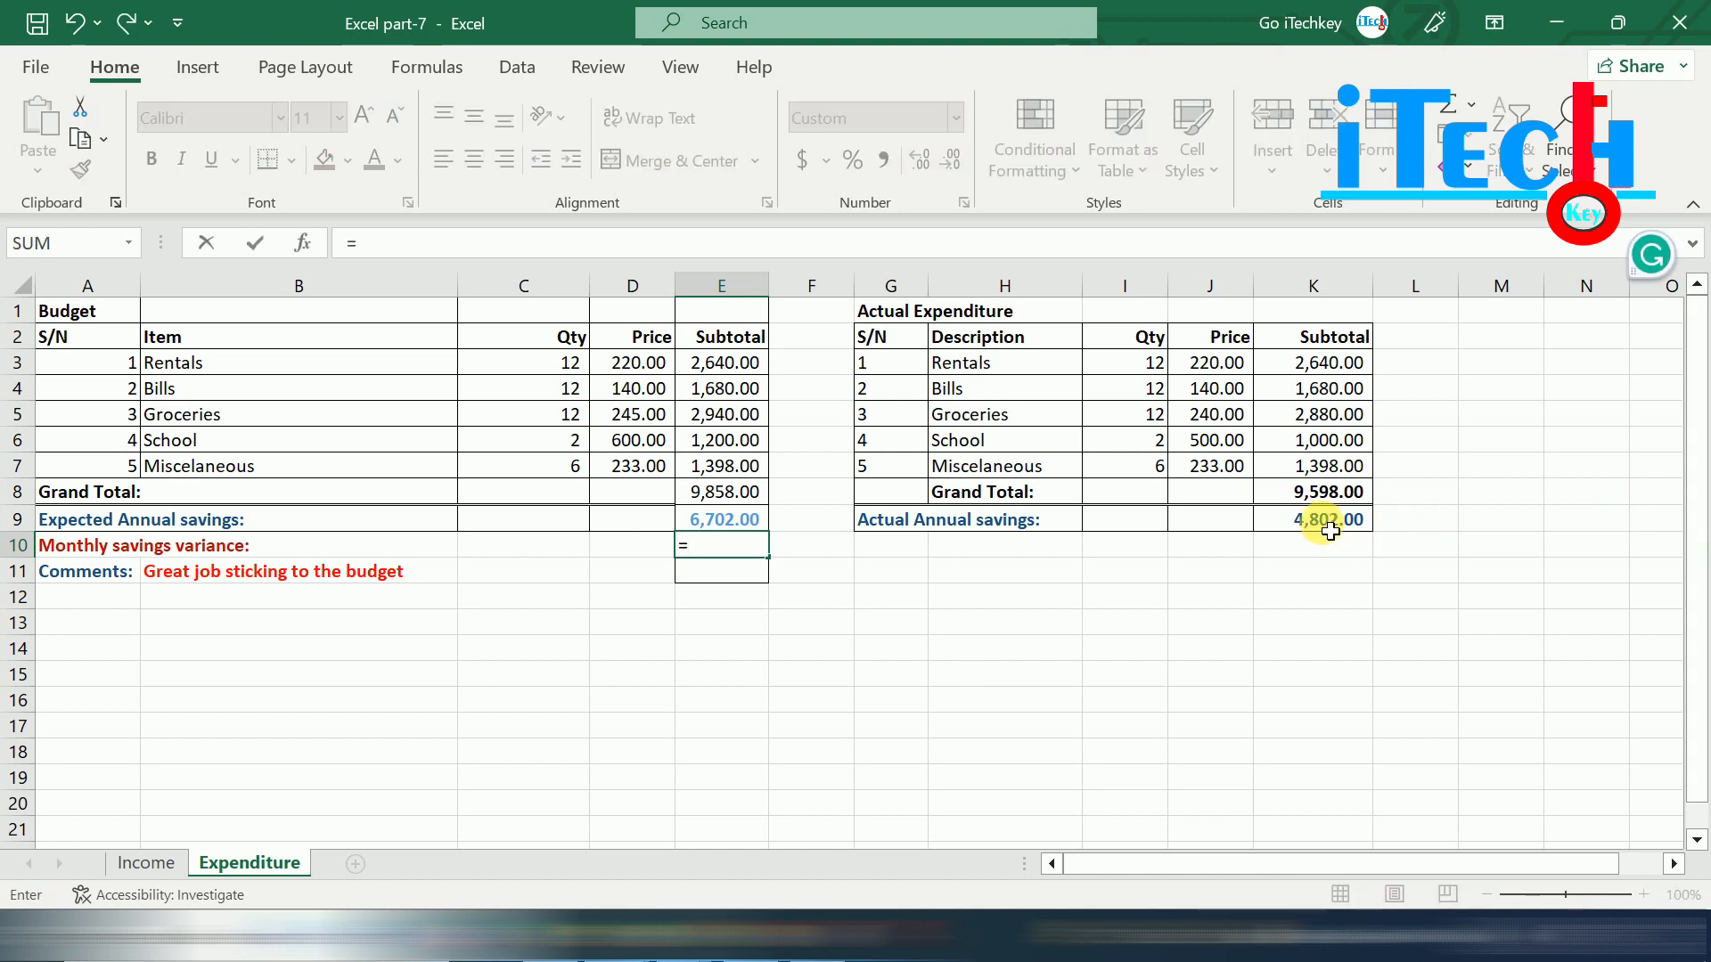
pyautogui.click(1331, 535)
pyautogui.click(741, 549)
pyautogui.write('-')
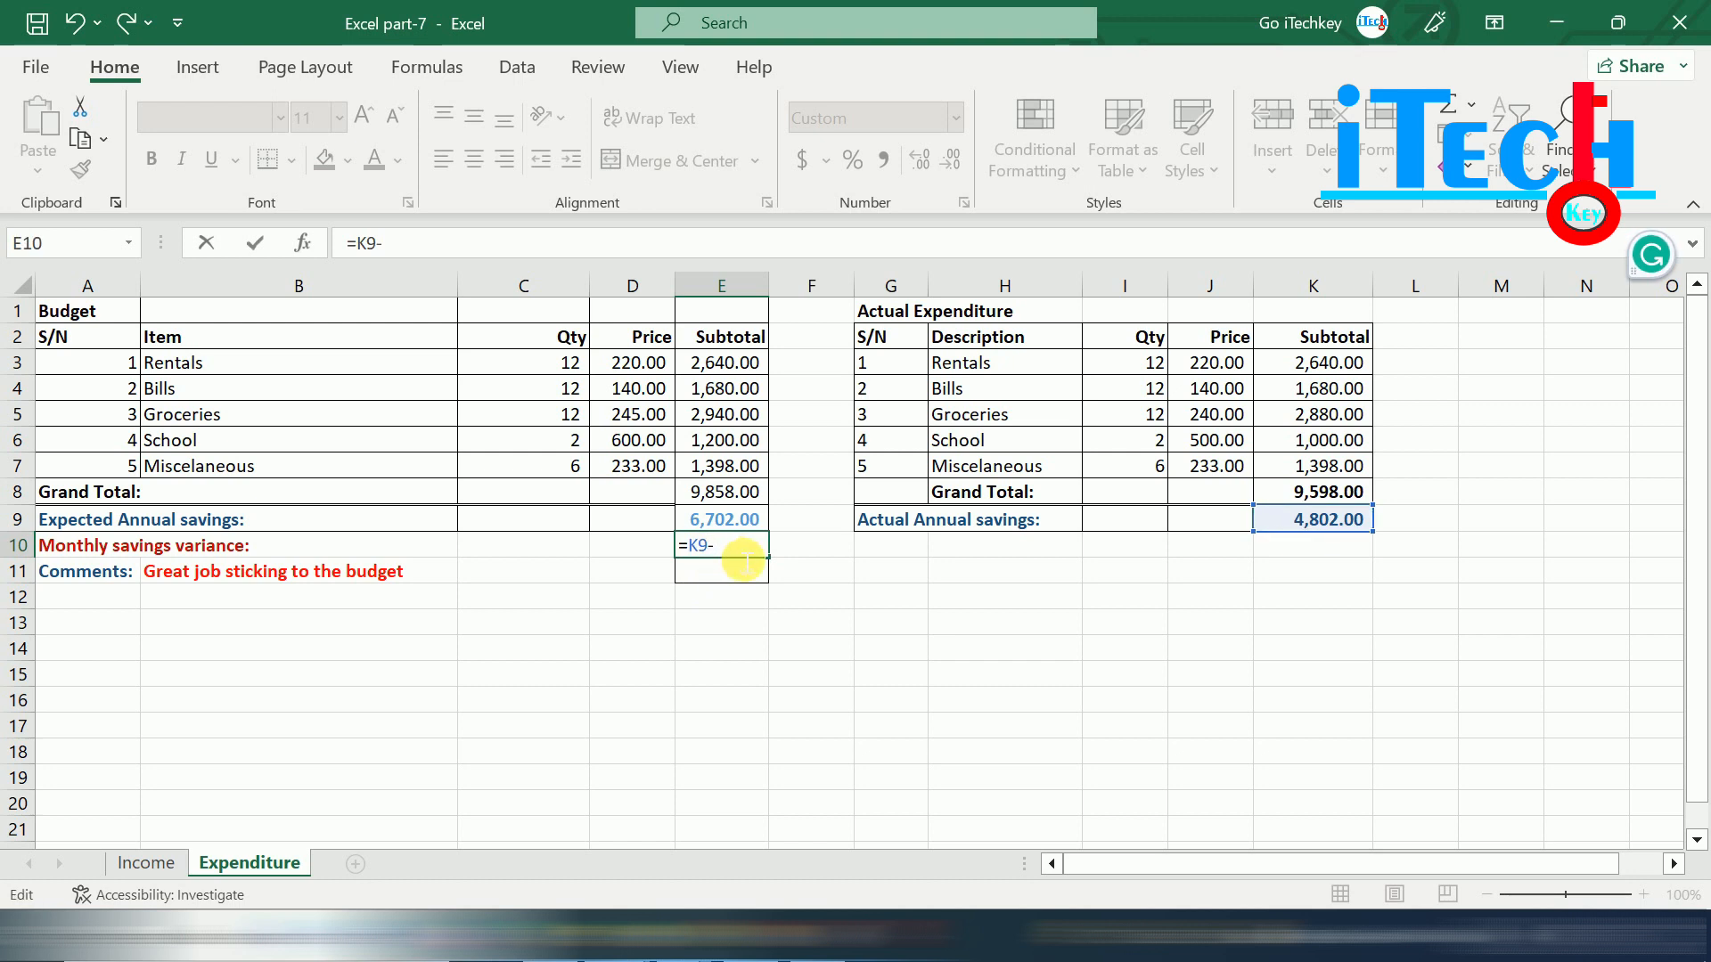
pyautogui.click(714, 525)
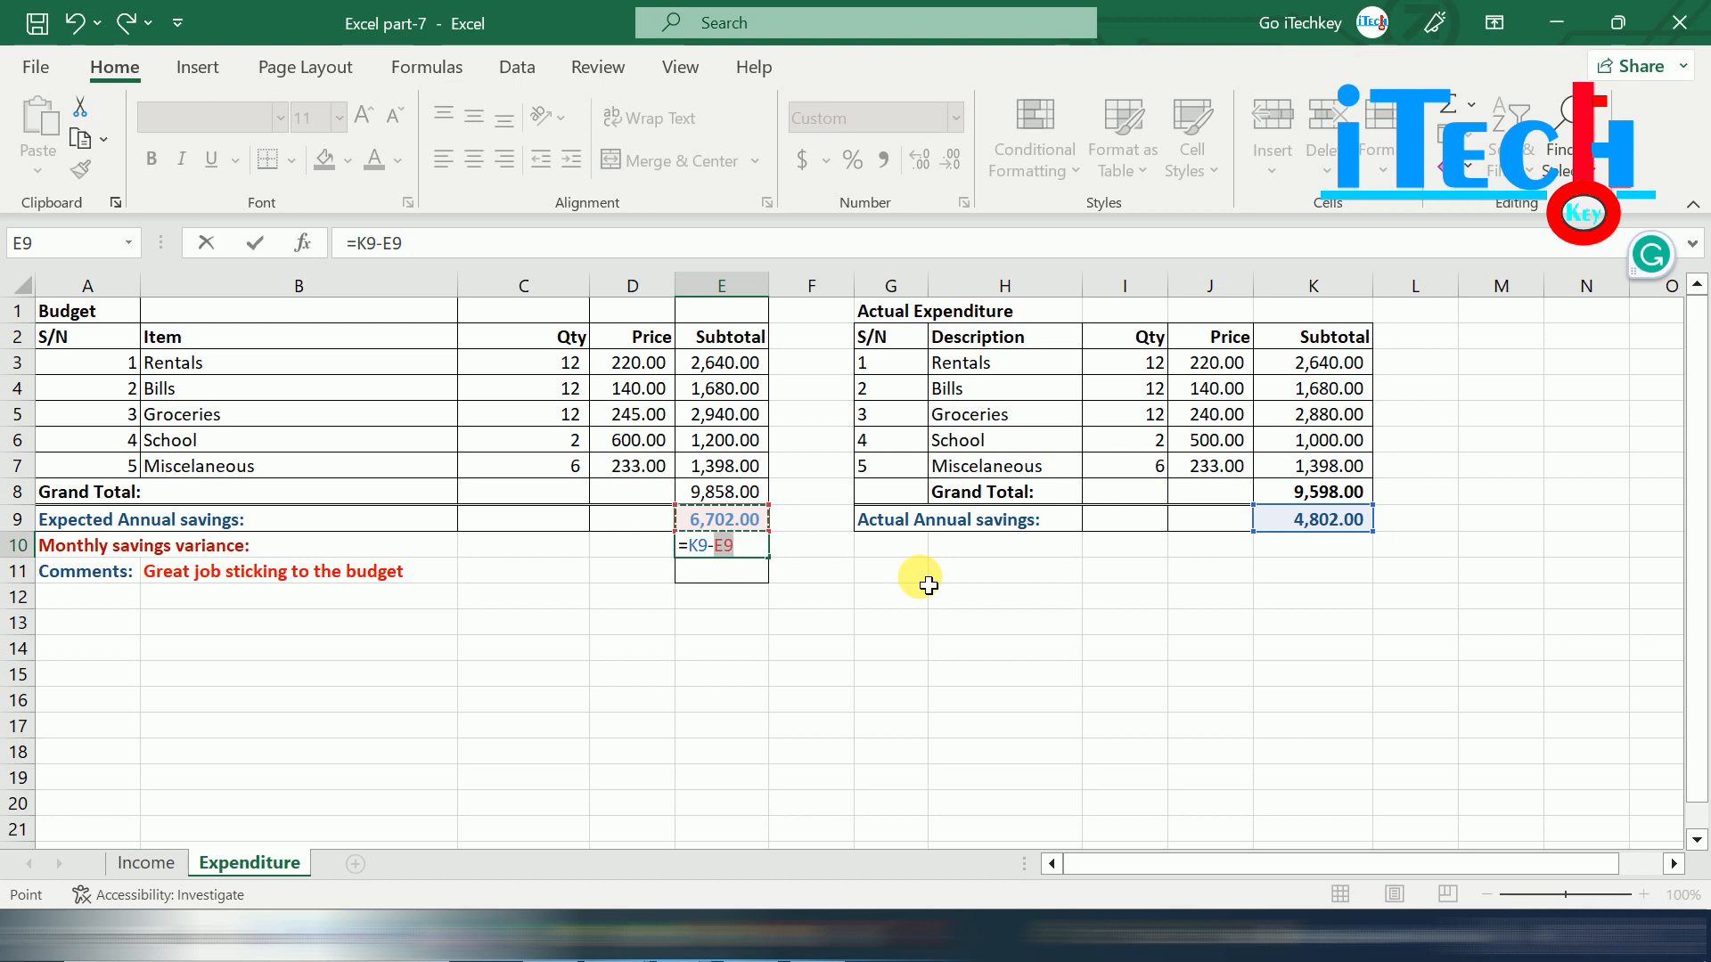
pyautogui.press('Return')
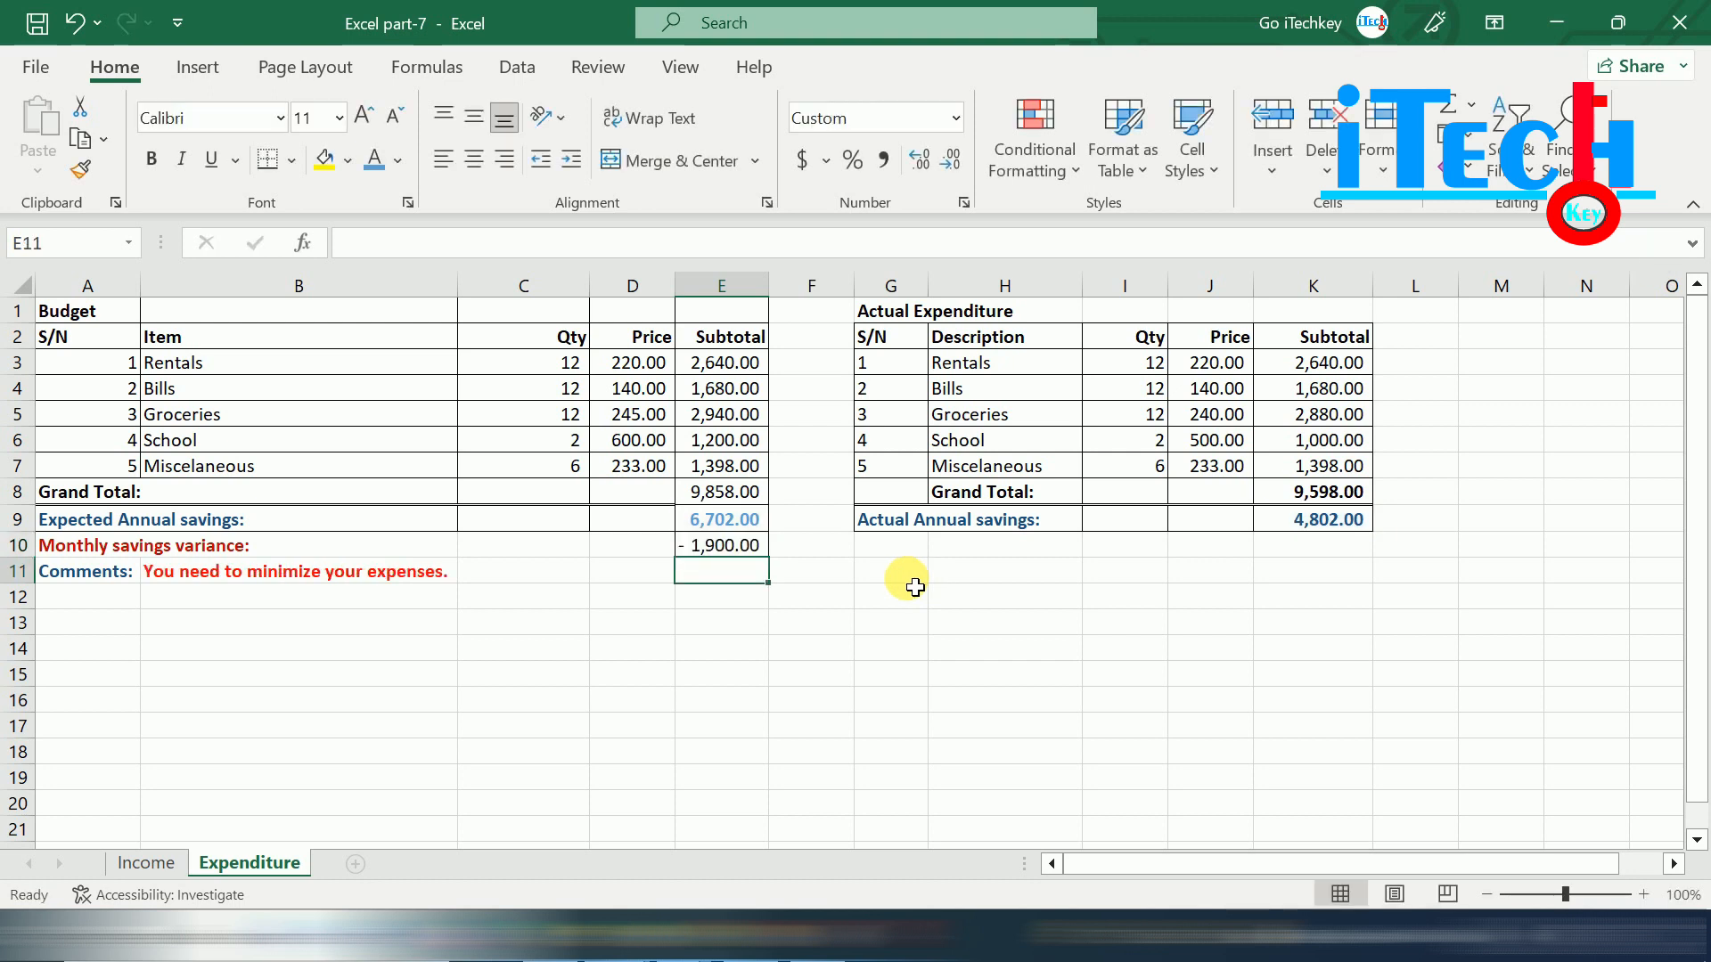
pyautogui.click(688, 546)
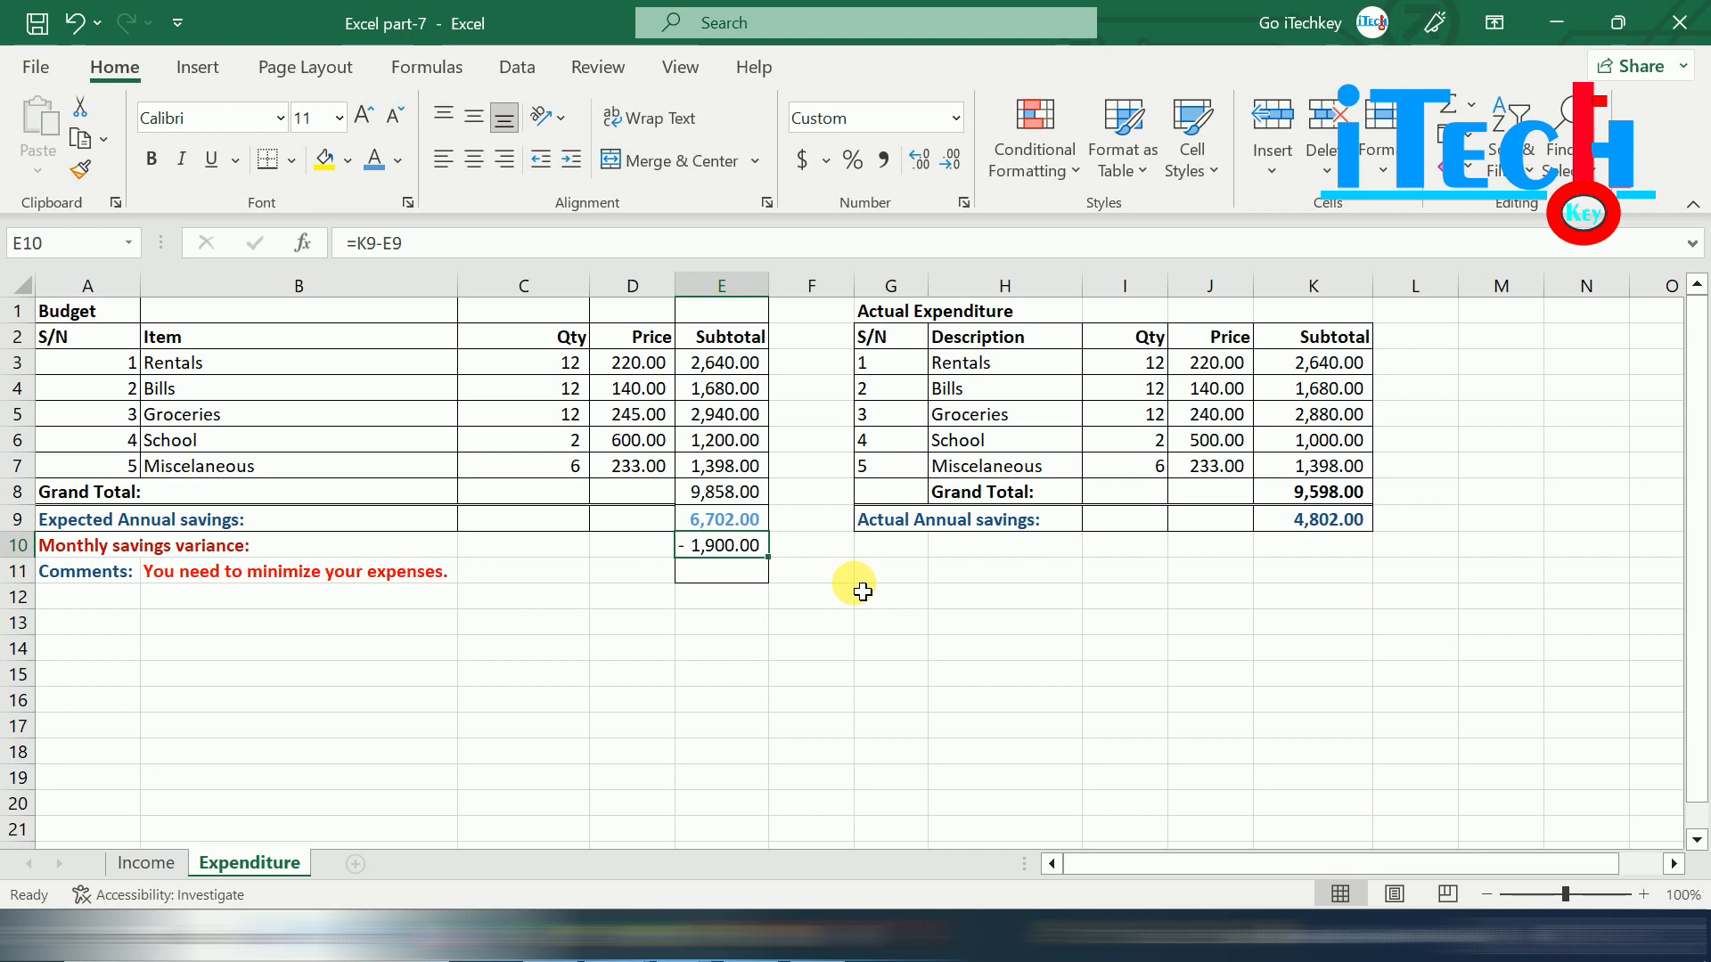
# Insert a 2-D pie chart on the Income sheet from the projected income descriptions and amounts in B5:C7.
pyautogui.click(142, 864)
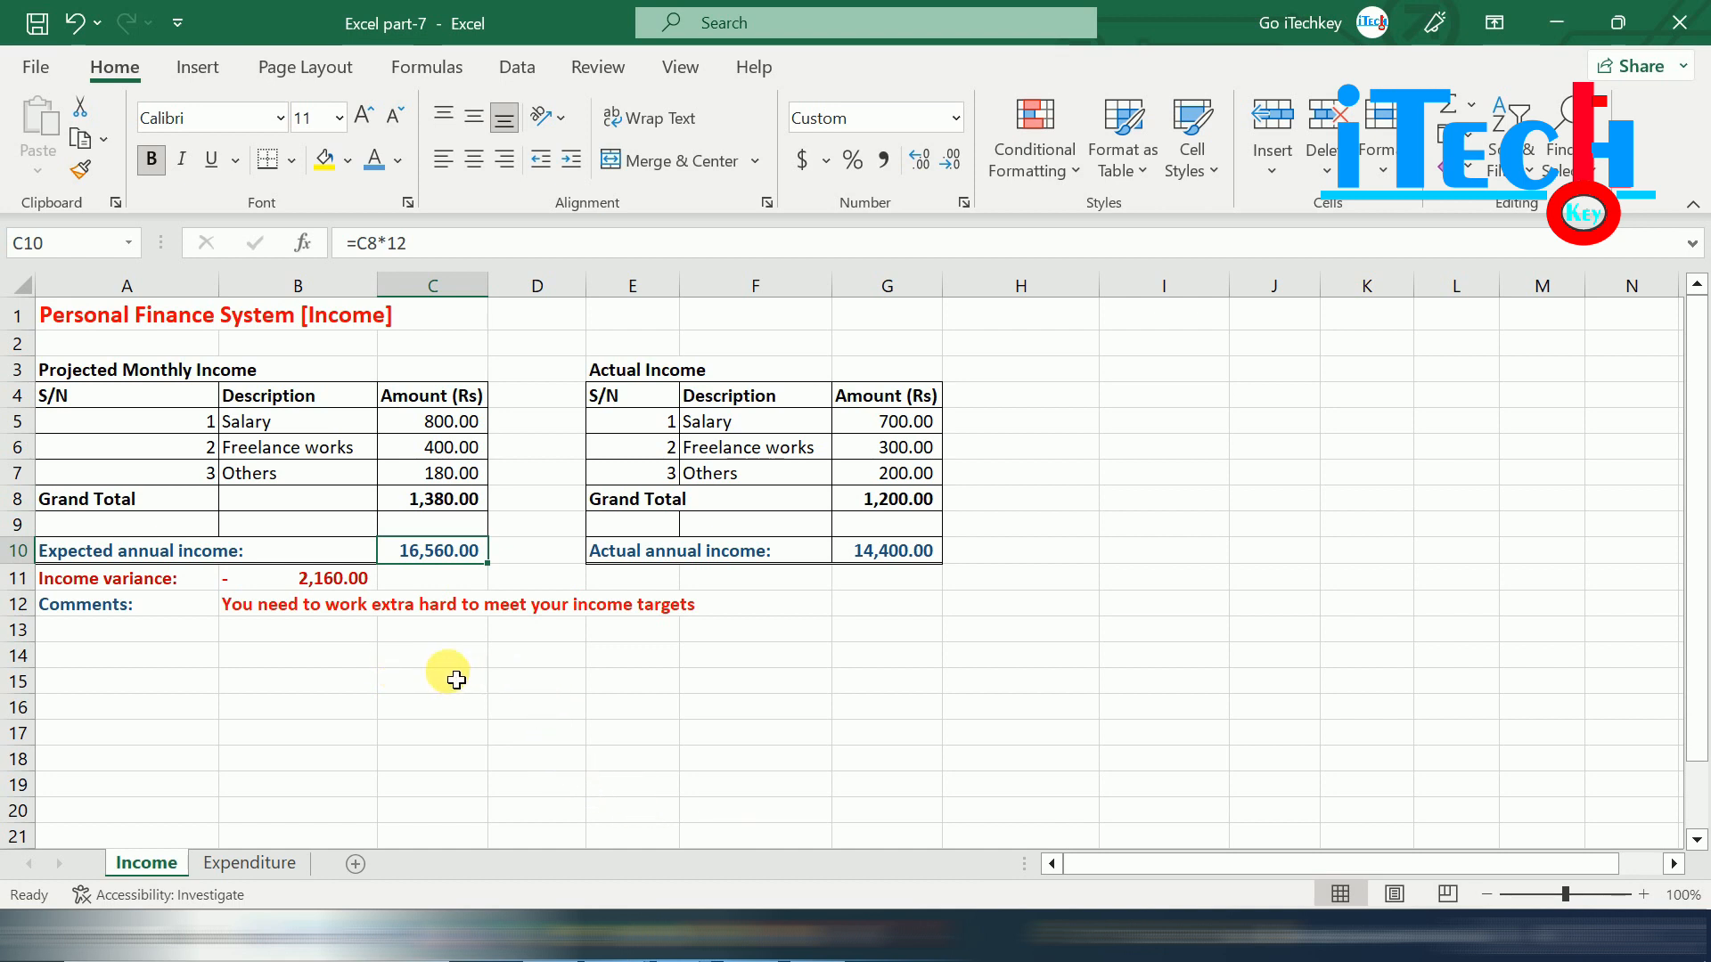
pyautogui.moveTo(246, 421); pyautogui.dragTo(448, 488)
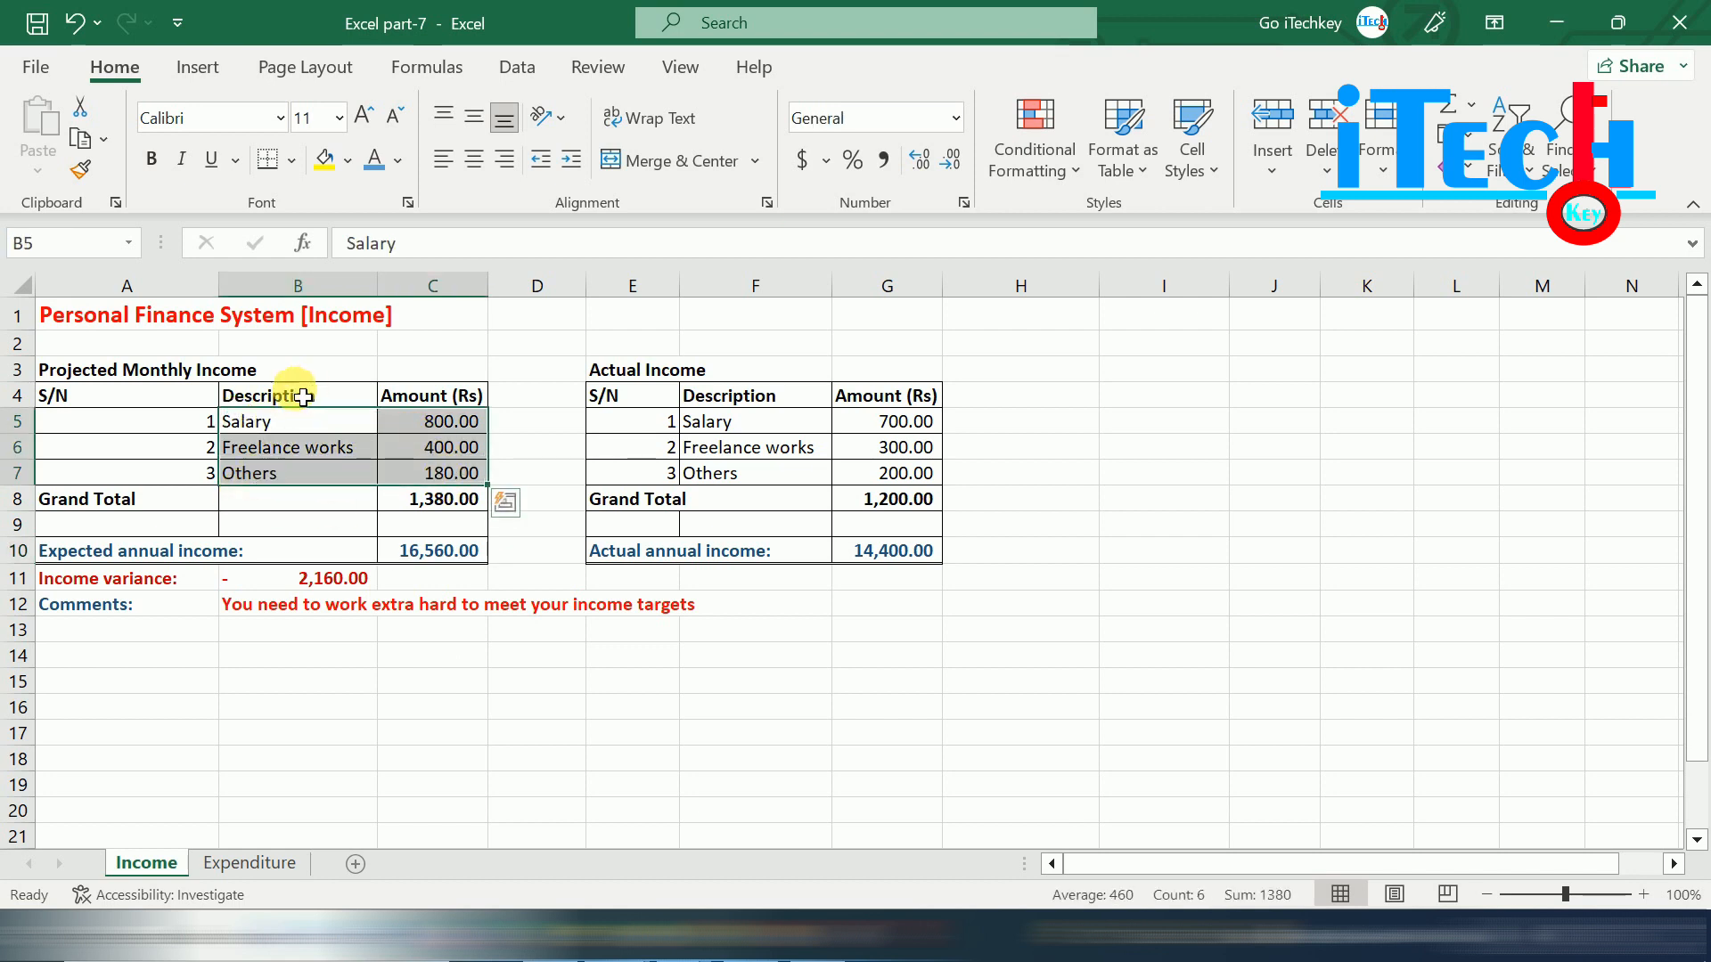
pyautogui.moveTo(1697, 472); pyautogui.dragTo(1702, 481)
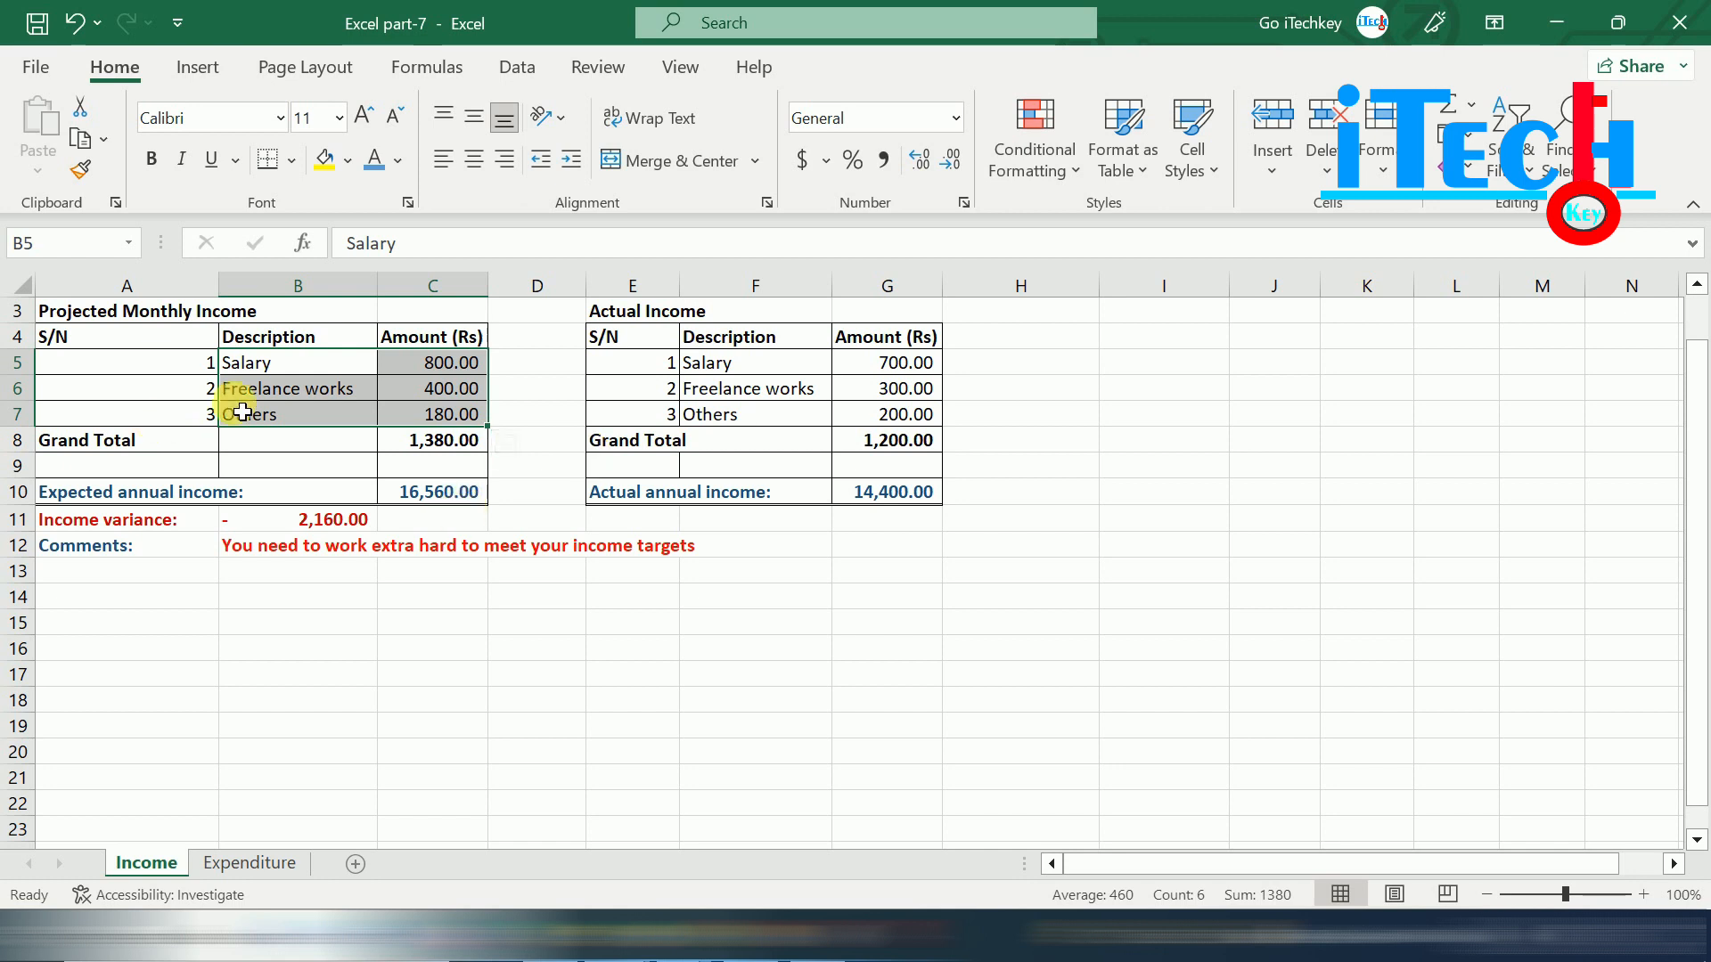
pyautogui.click(247, 365)
pyautogui.moveTo(413, 388); pyautogui.dragTo(441, 418)
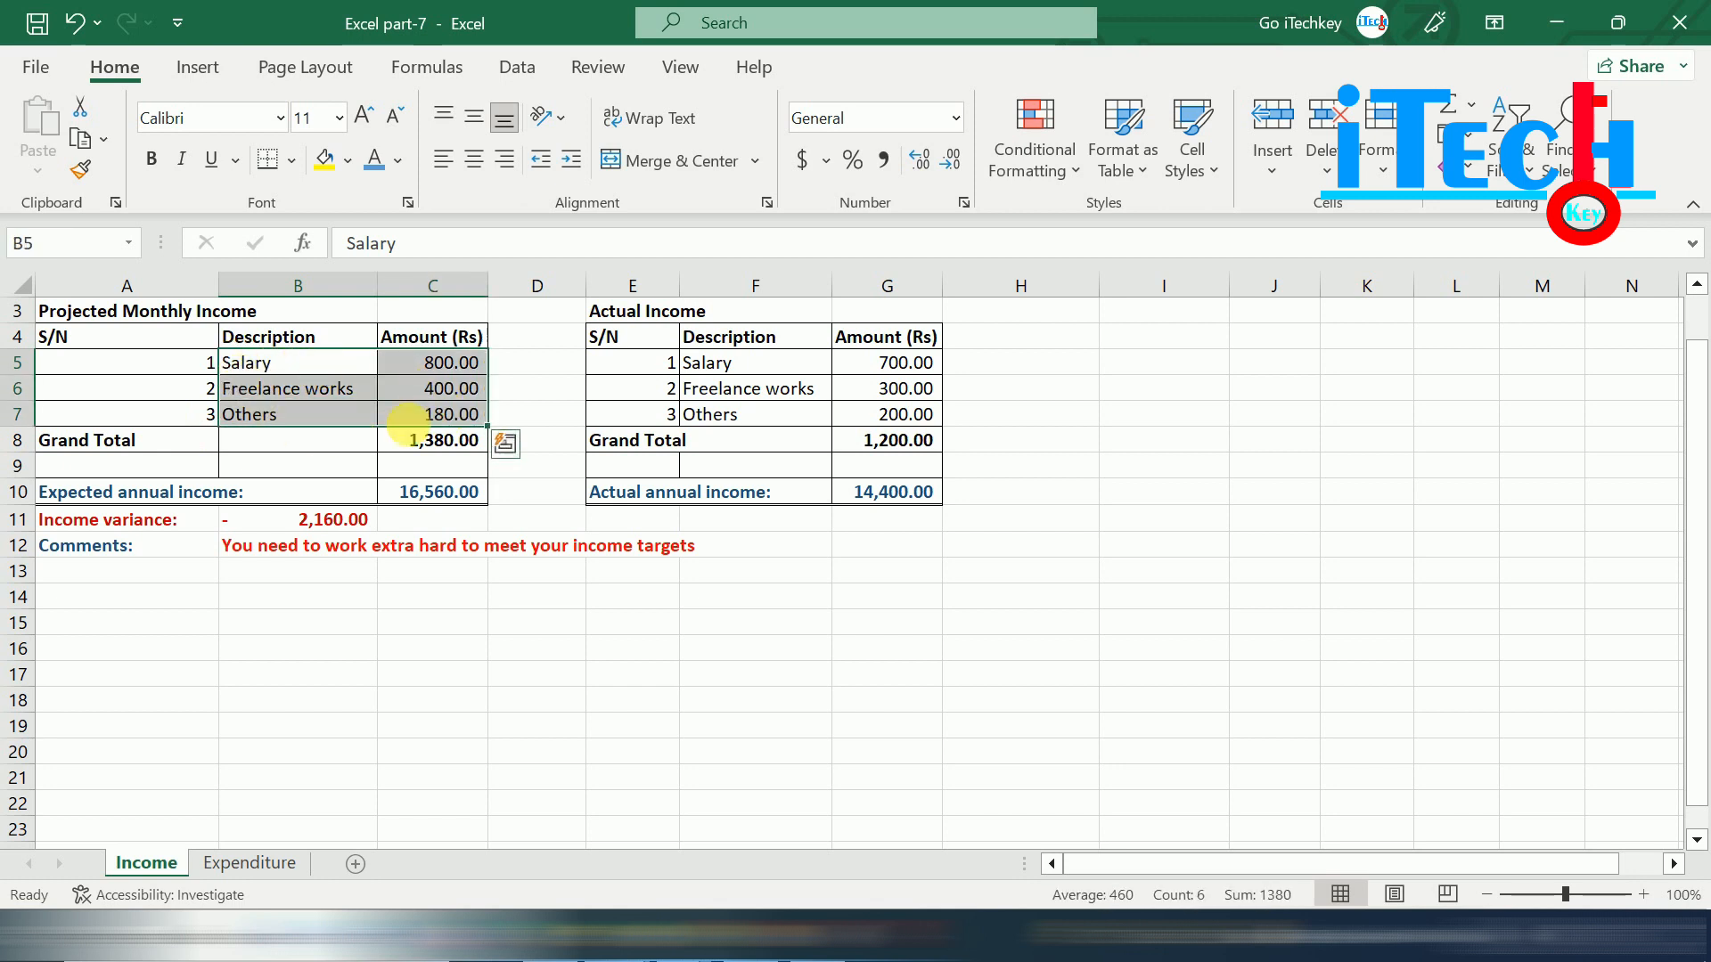
pyautogui.click(201, 69)
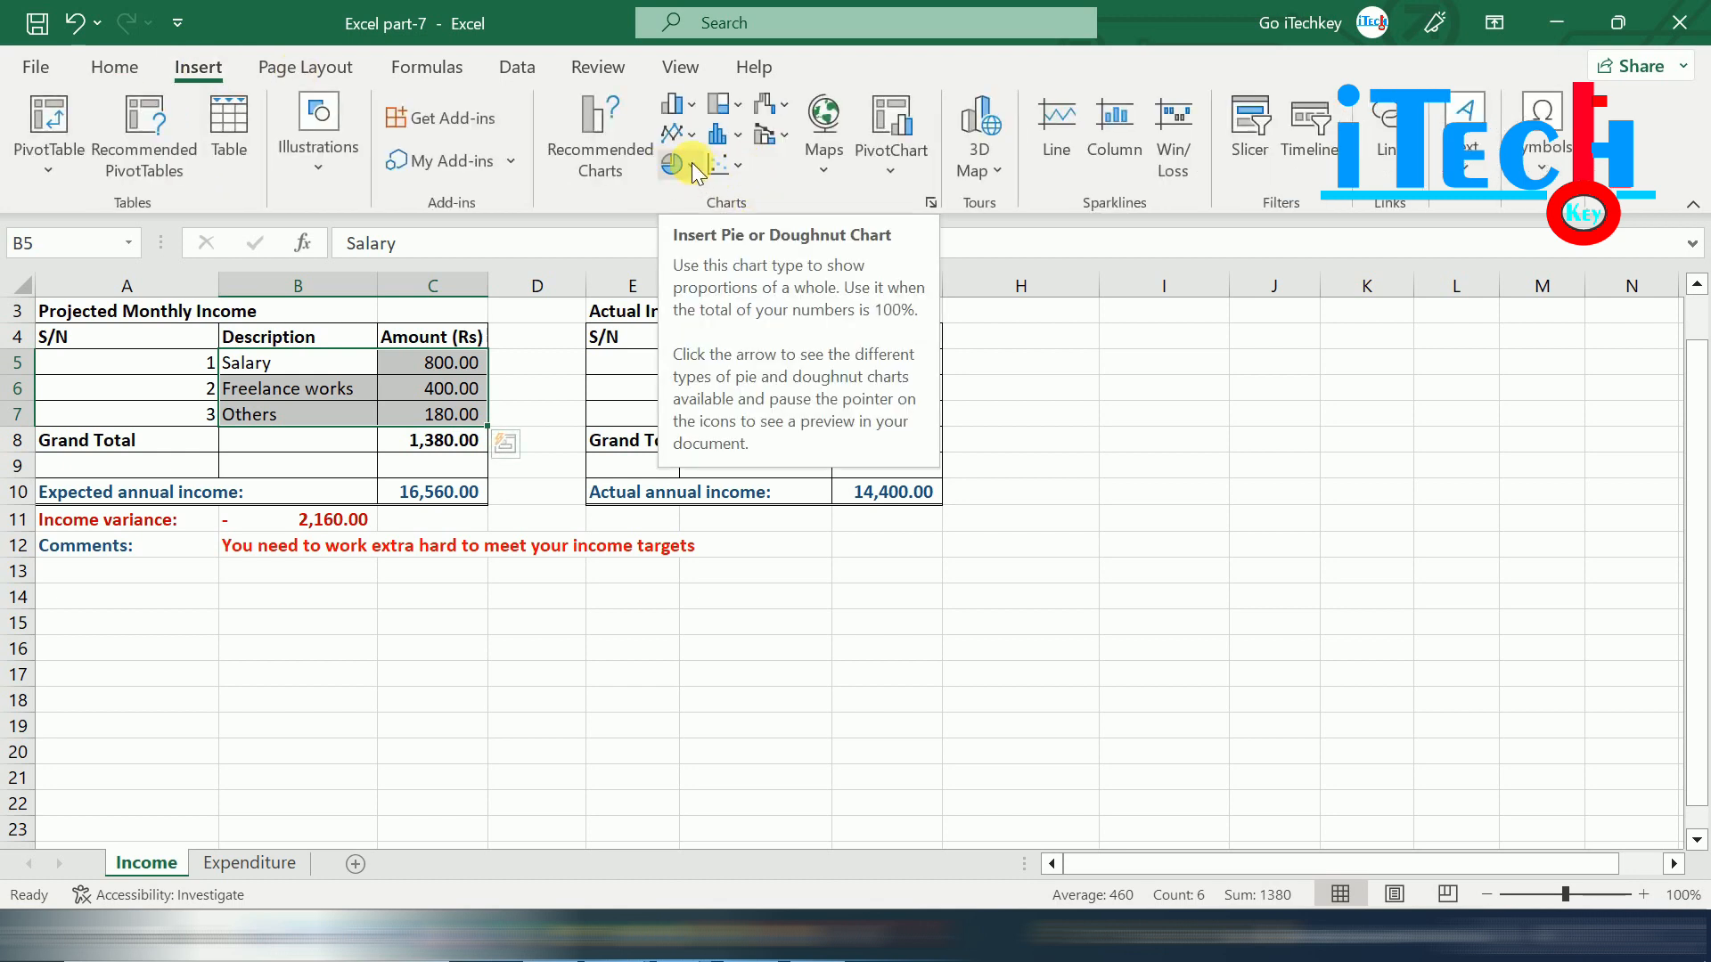
pyautogui.click(697, 167)
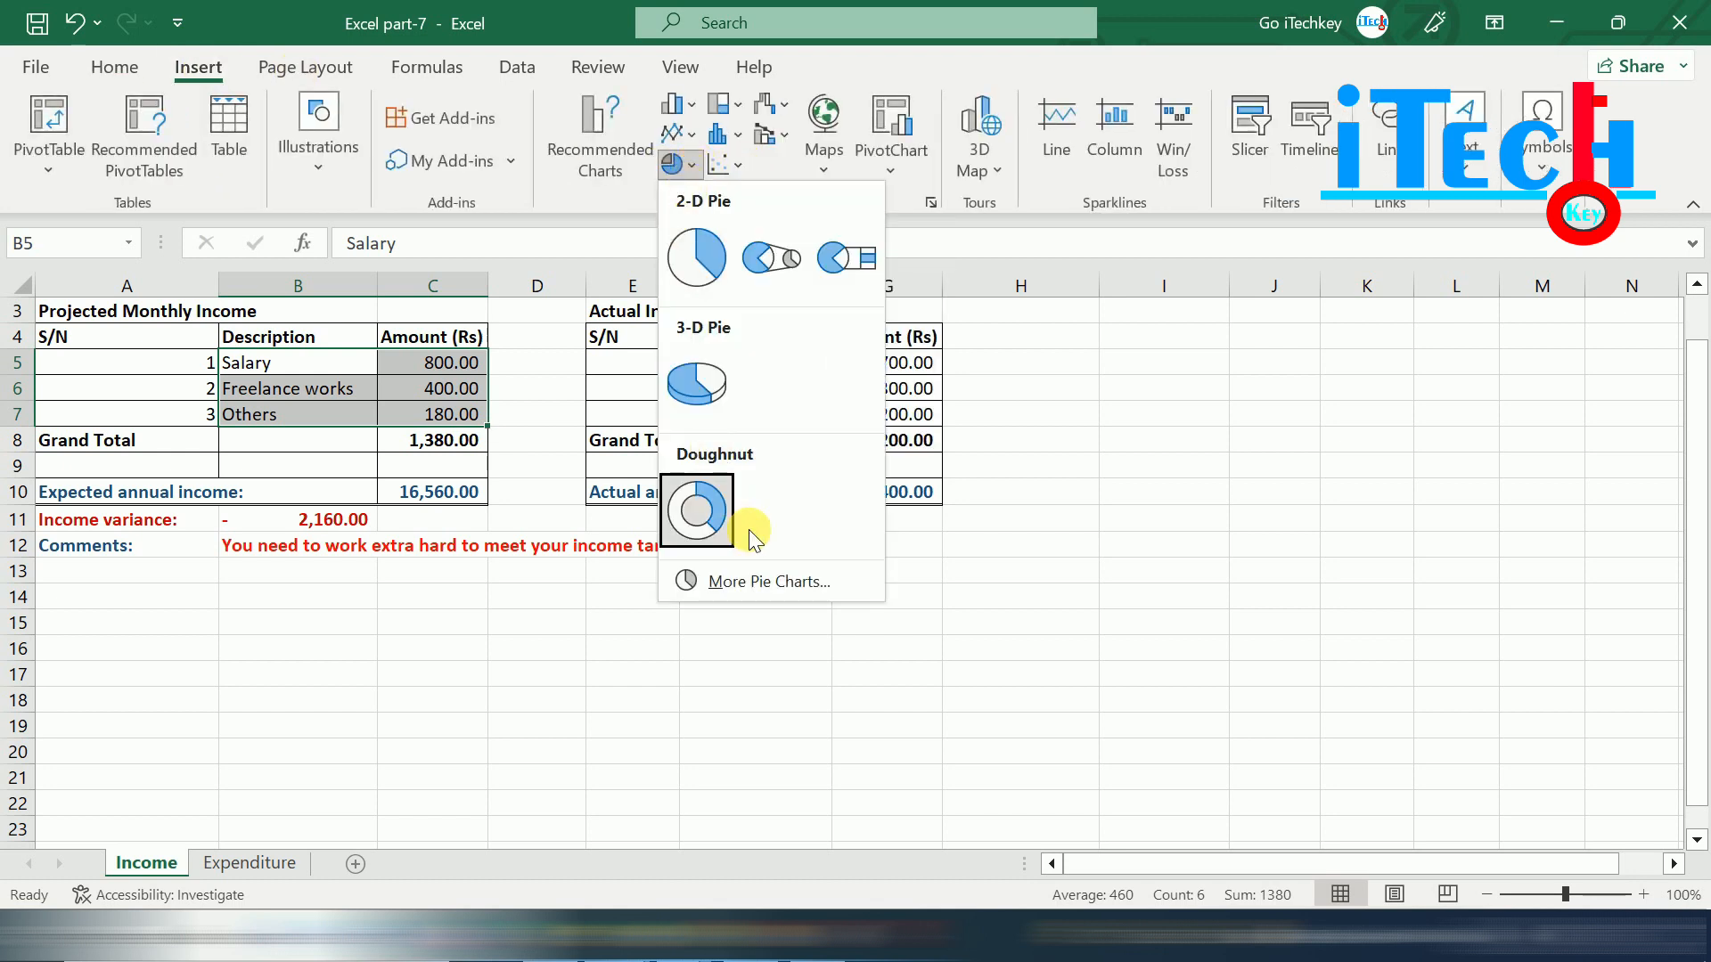
pyautogui.click(764, 581)
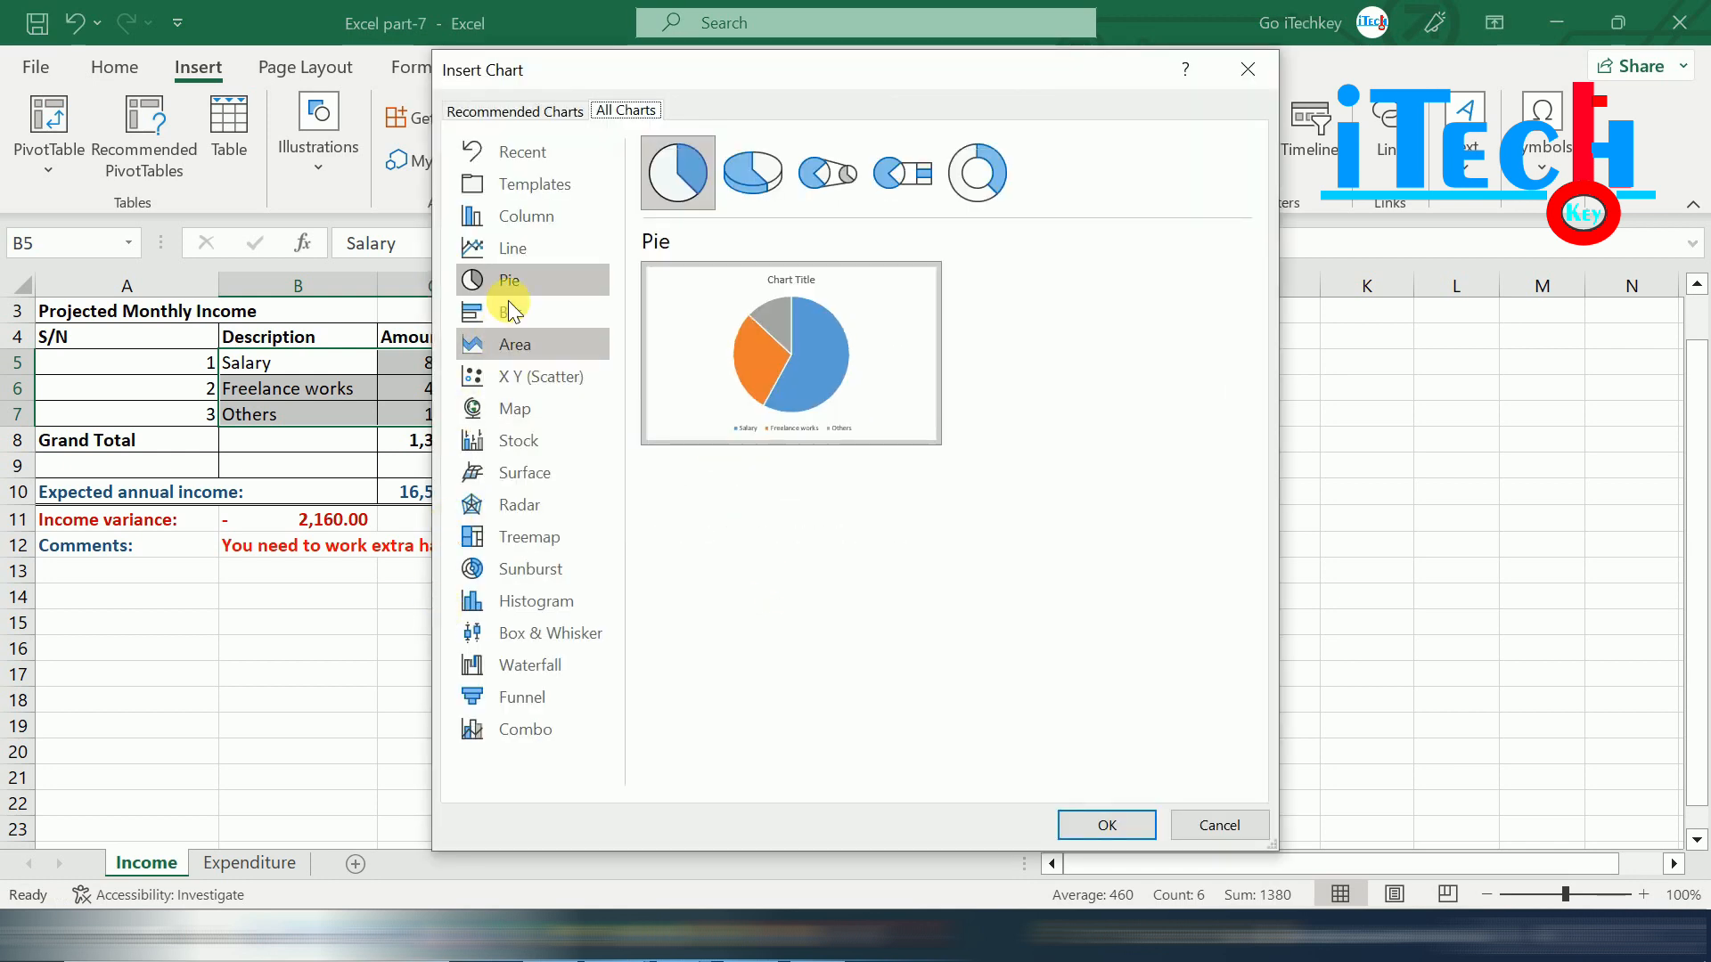
pyautogui.moveTo(716, 334)
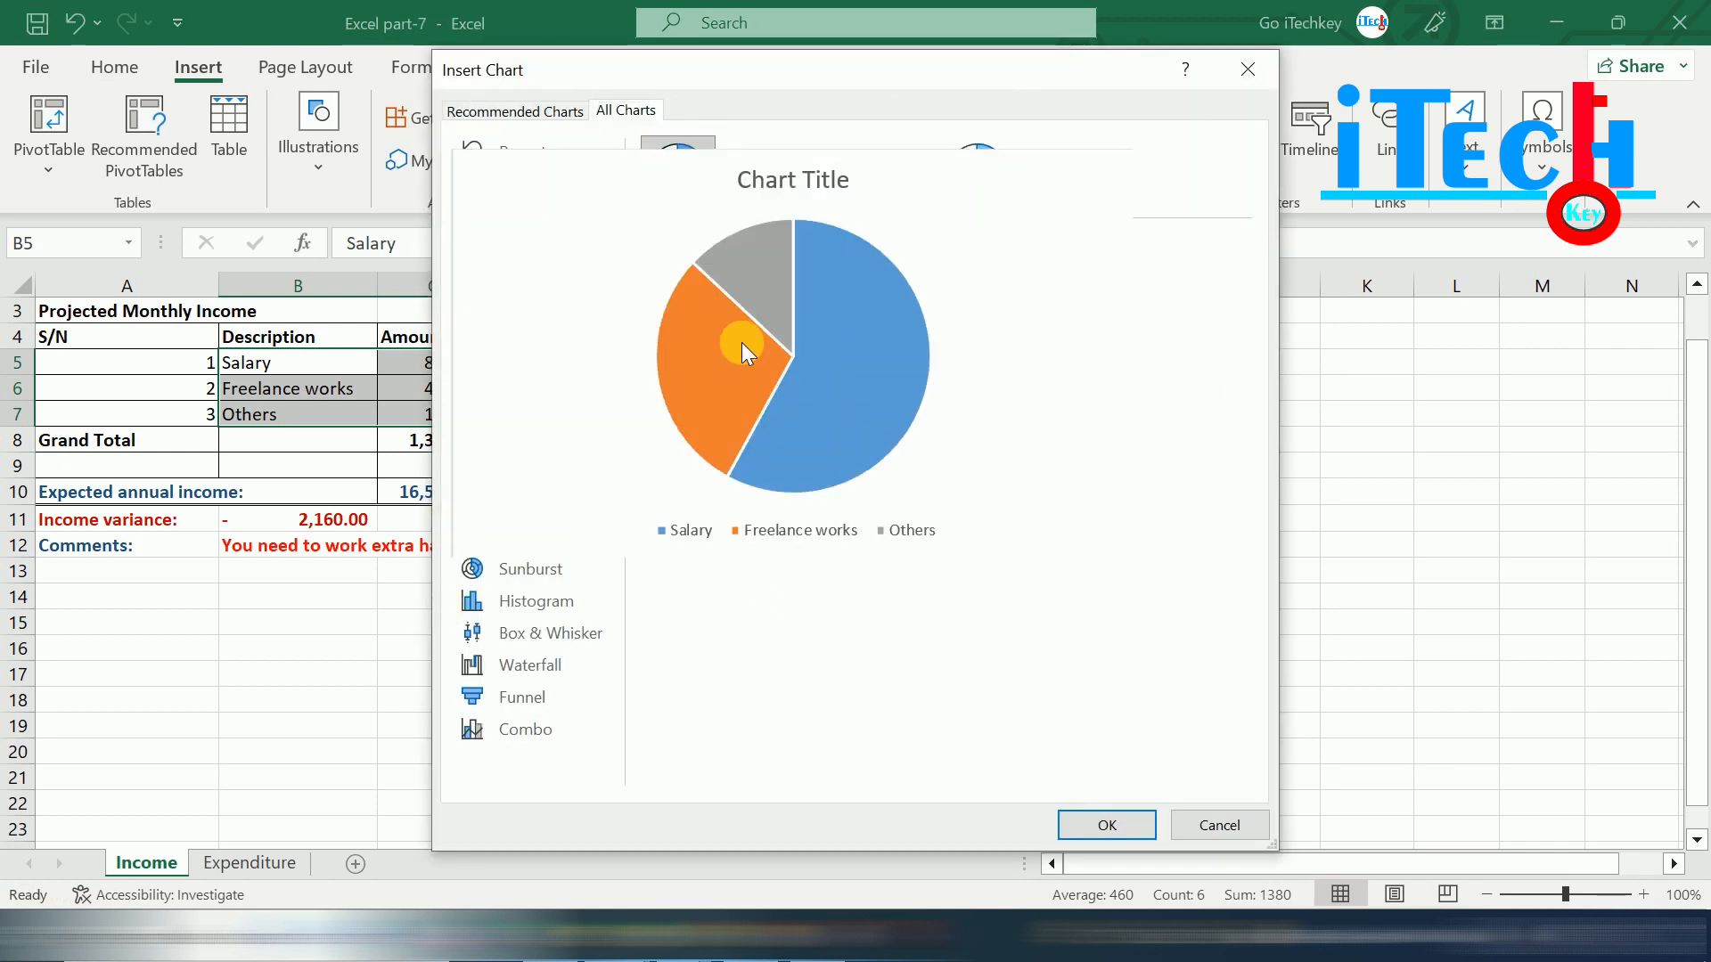
pyautogui.click(1105, 825)
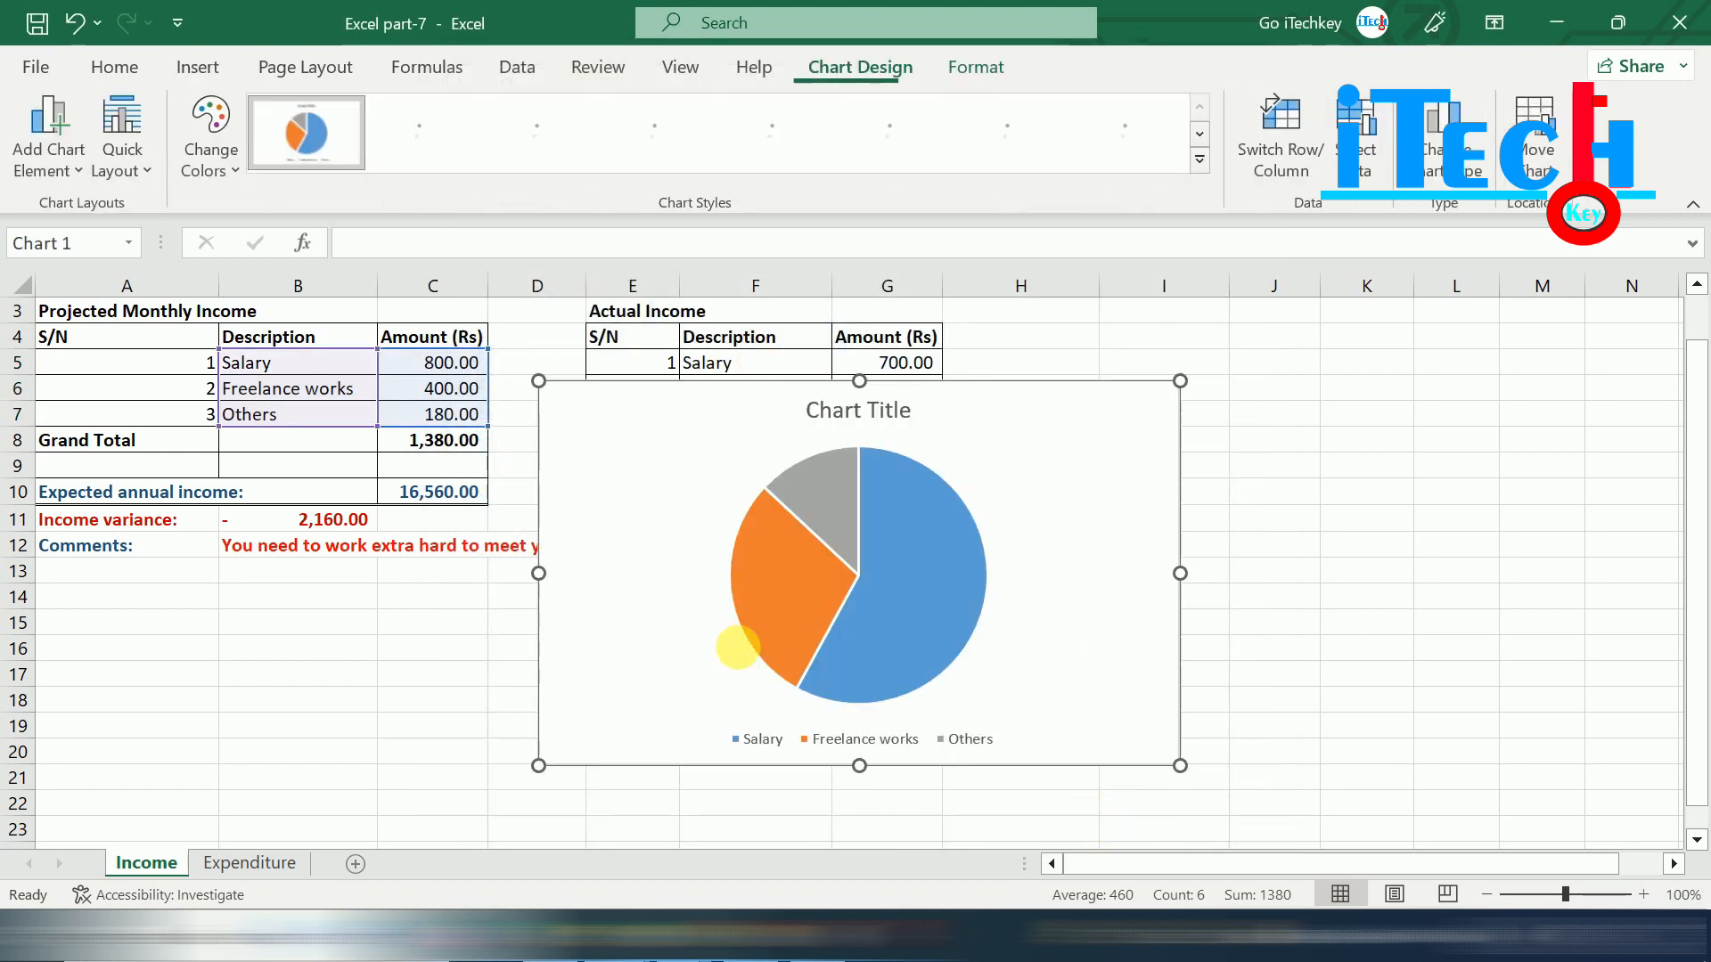
# Apply the gray gradient chart style with dark percentage labels and a side legend to the projected income pie chart.
pyautogui.click(855, 558)
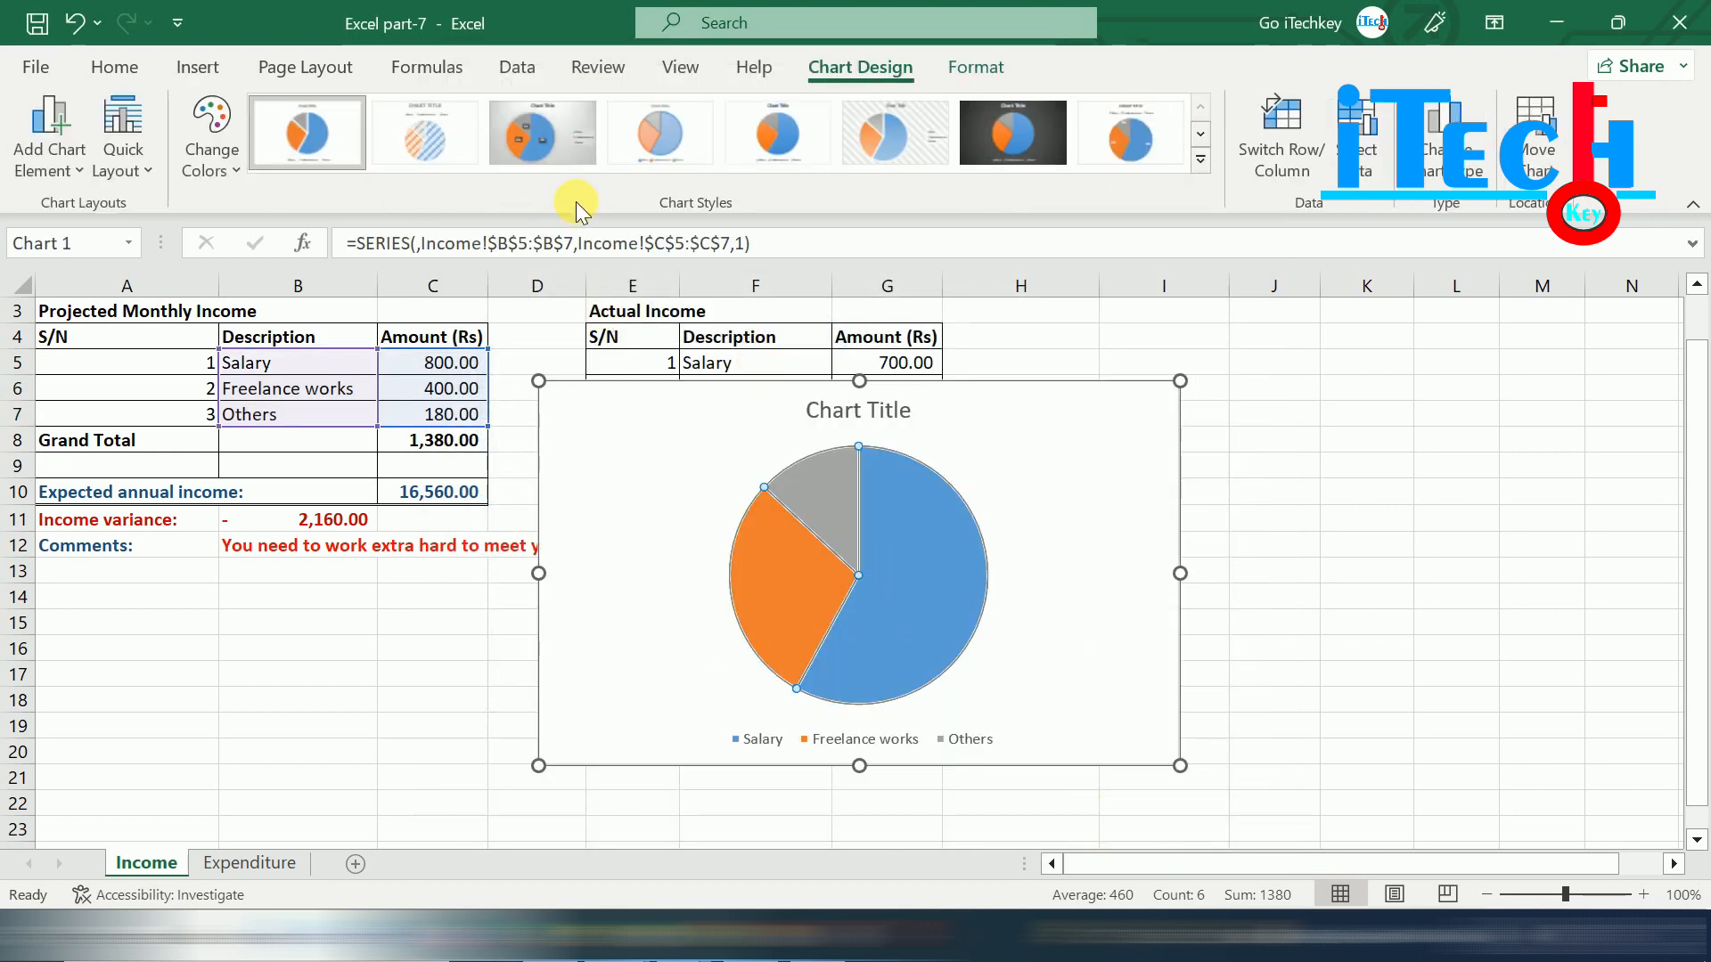
pyautogui.click(533, 132)
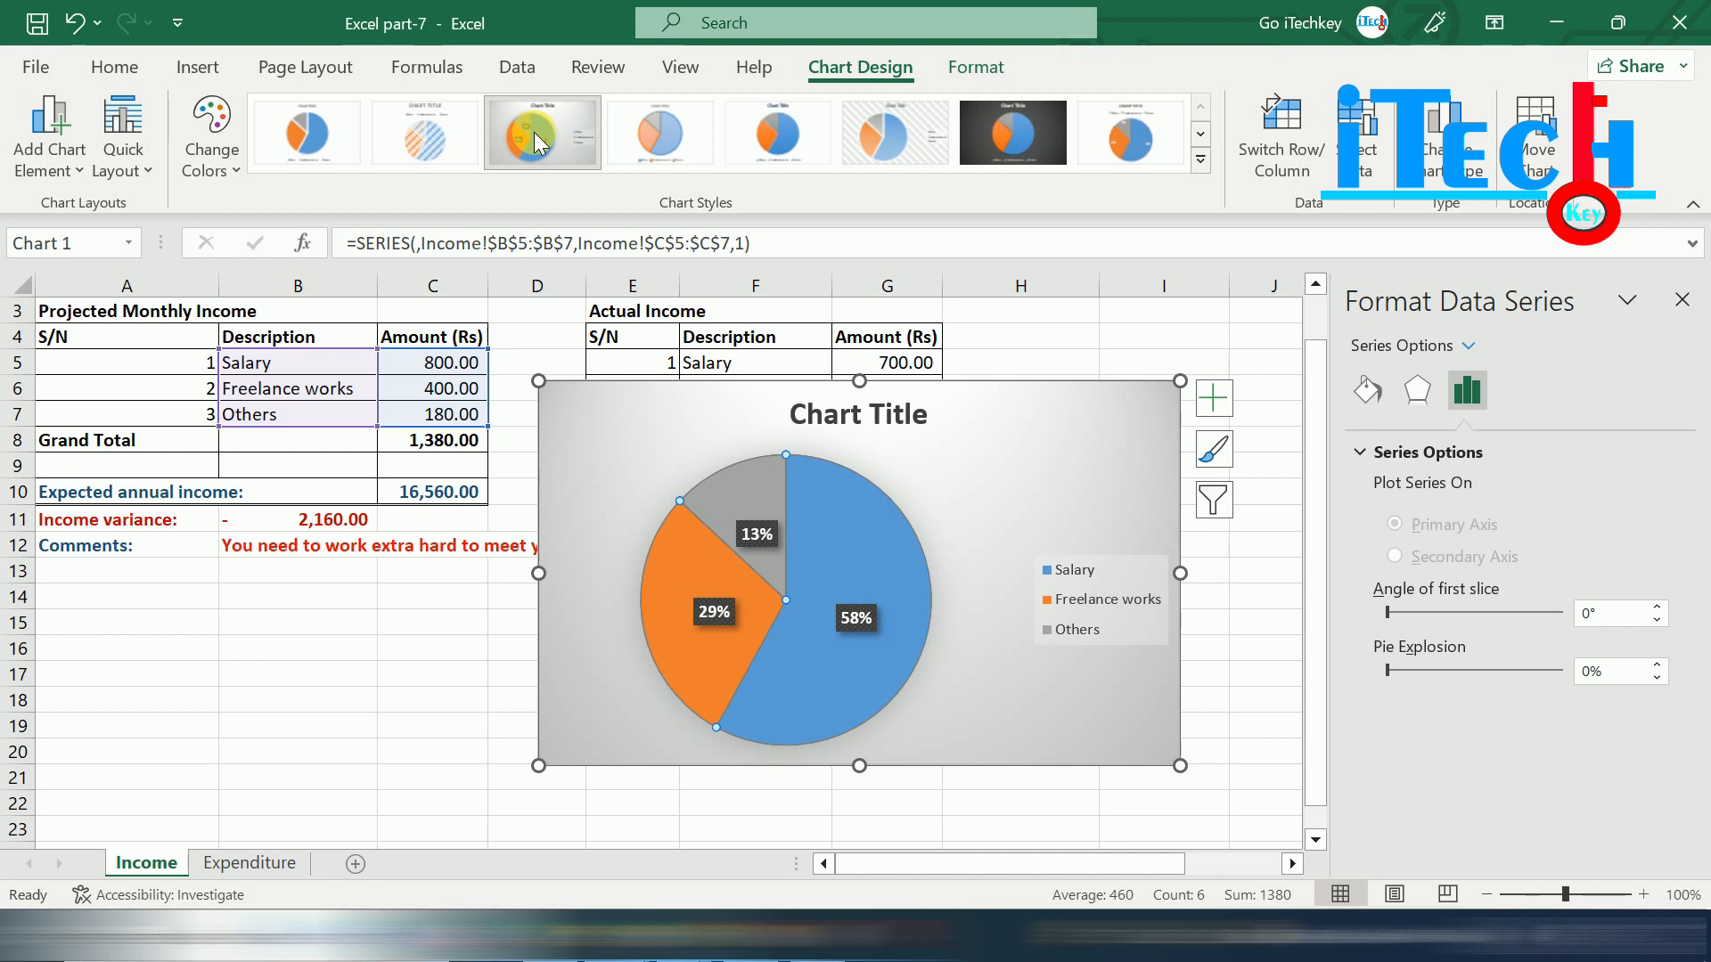
pyautogui.click(1653, 310)
# Title the projected income pie chart "Expected anual income" and place it below the Comments row, starting at A13.
pyautogui.click(882, 424)
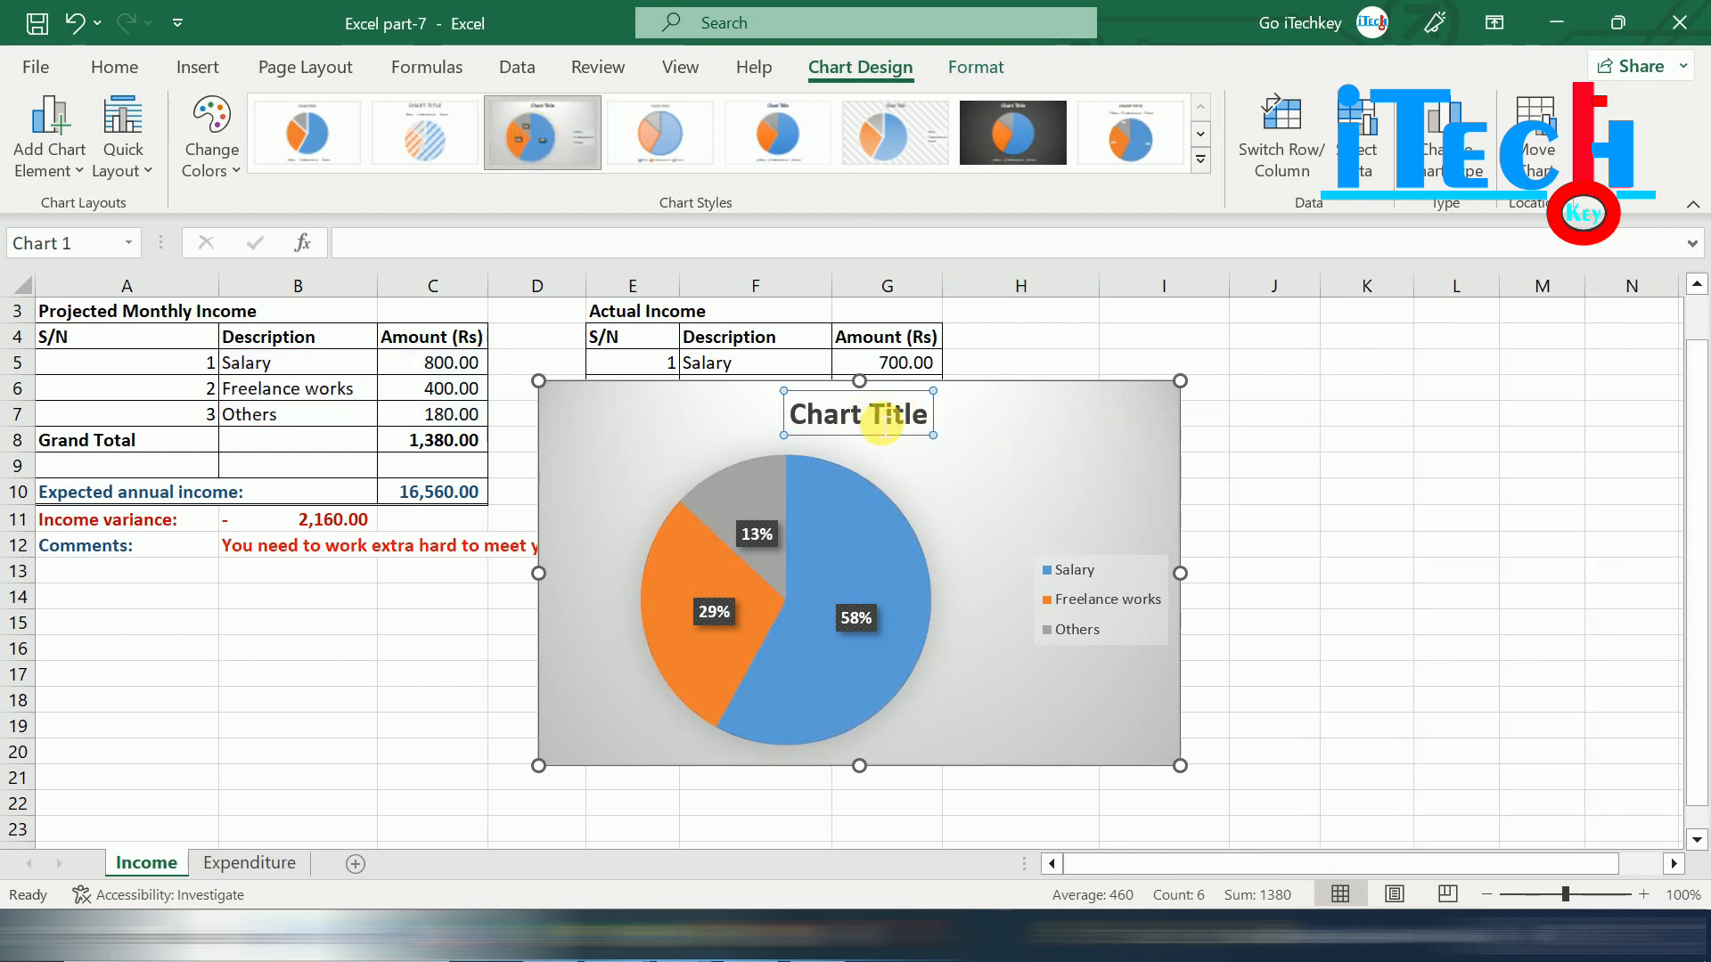
pyautogui.doubleClick(882, 424)
pyautogui.moveTo(790, 421); pyautogui.dragTo(971, 419)
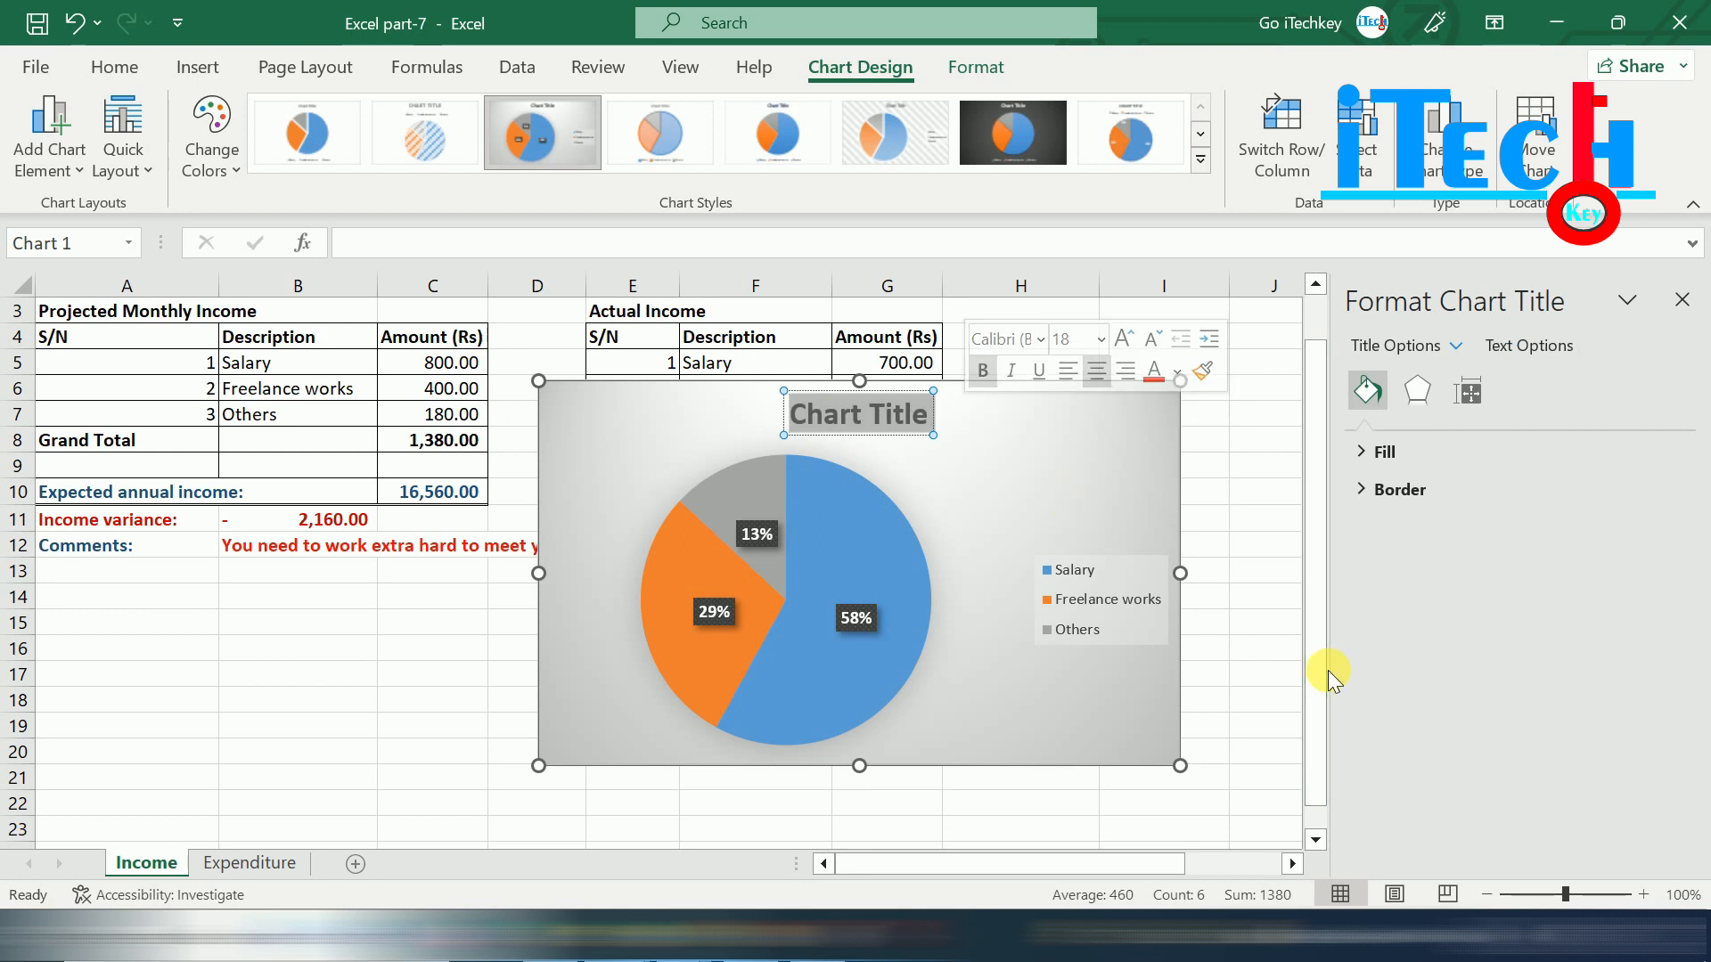
pyautogui.write('Expected a')
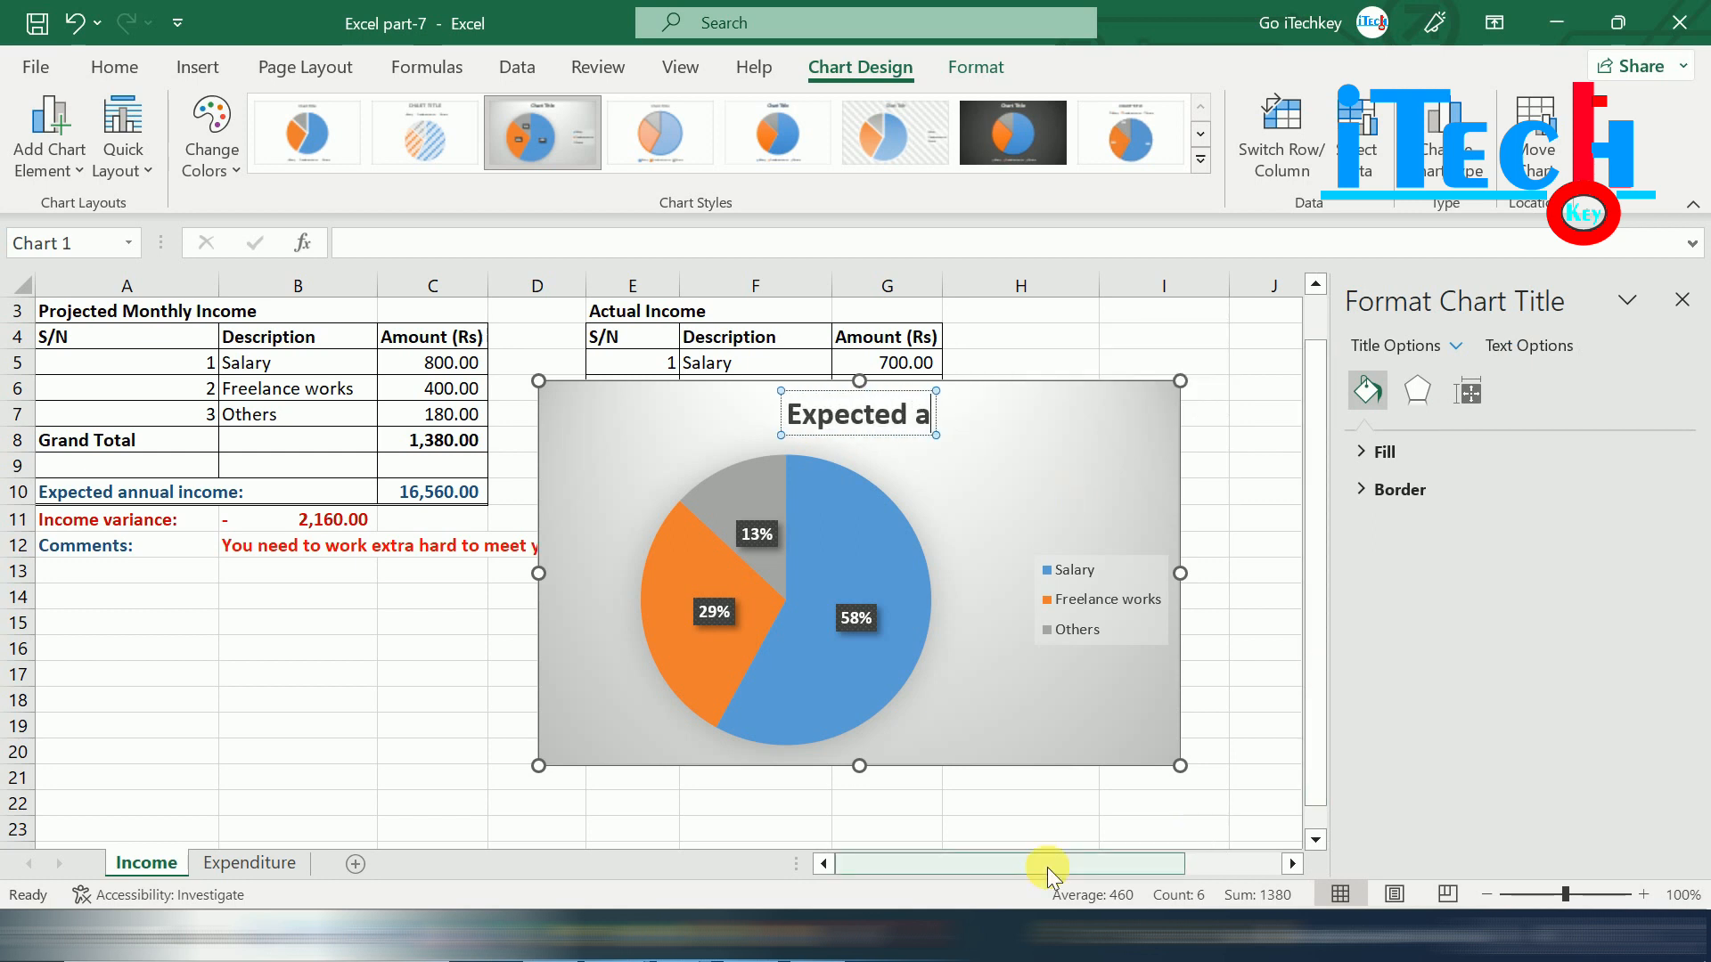
pyautogui.write('nual income')
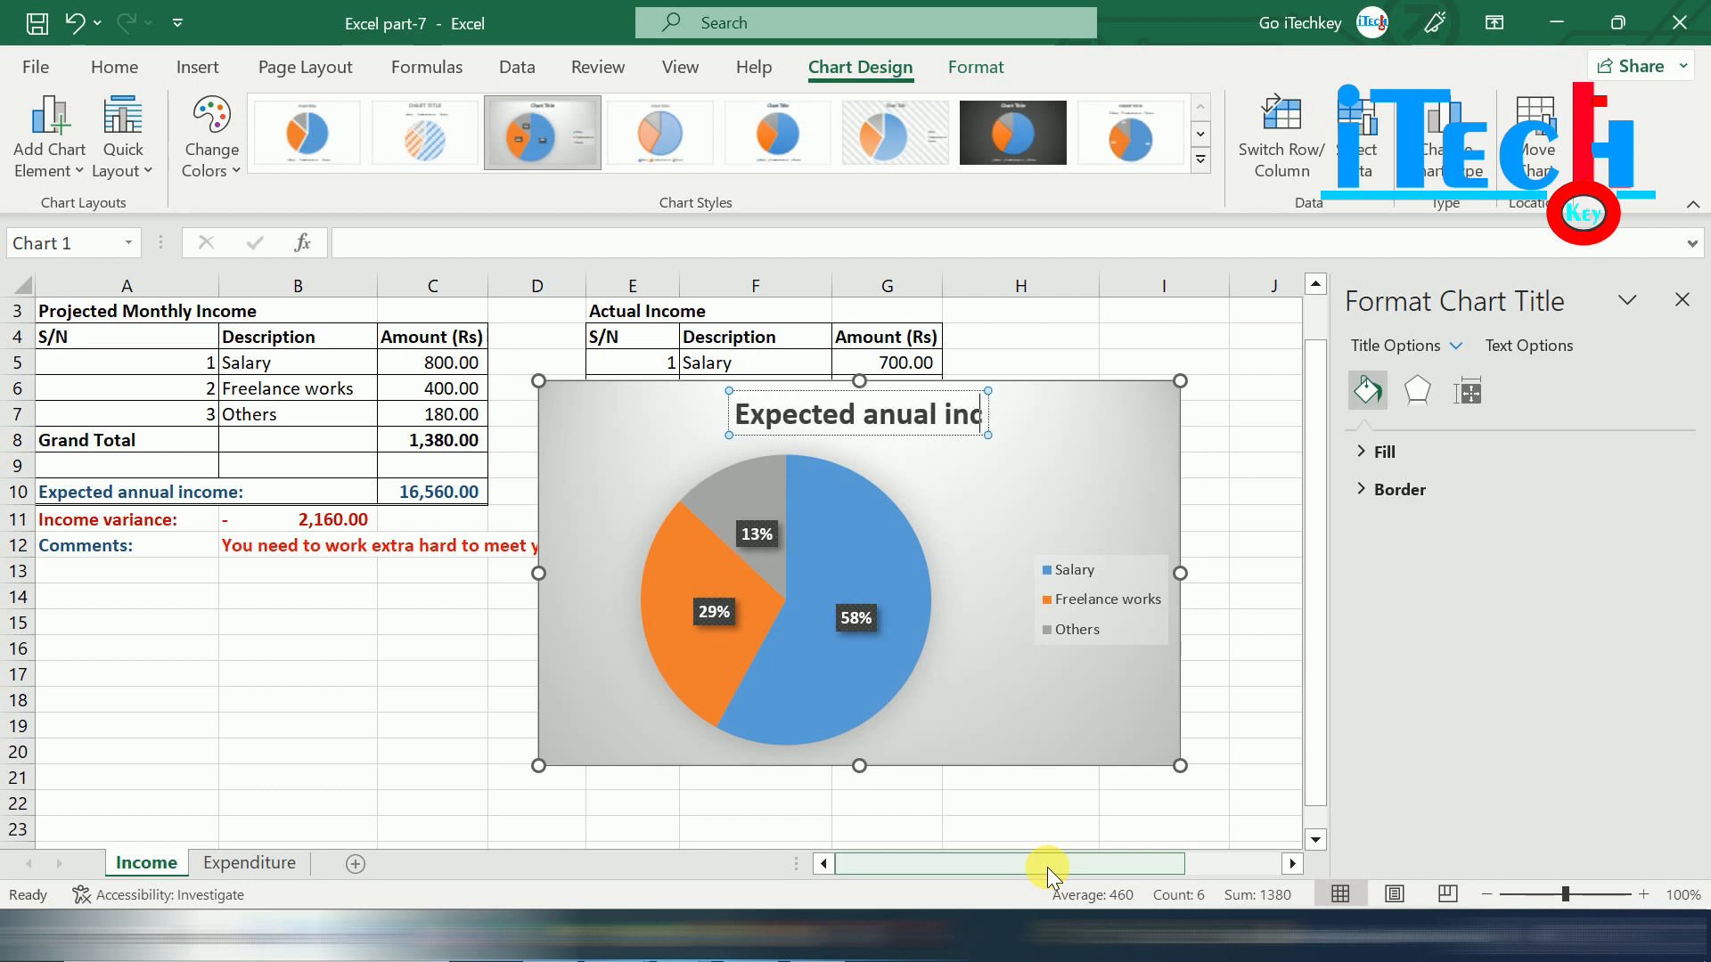
pyautogui.click(1681, 301)
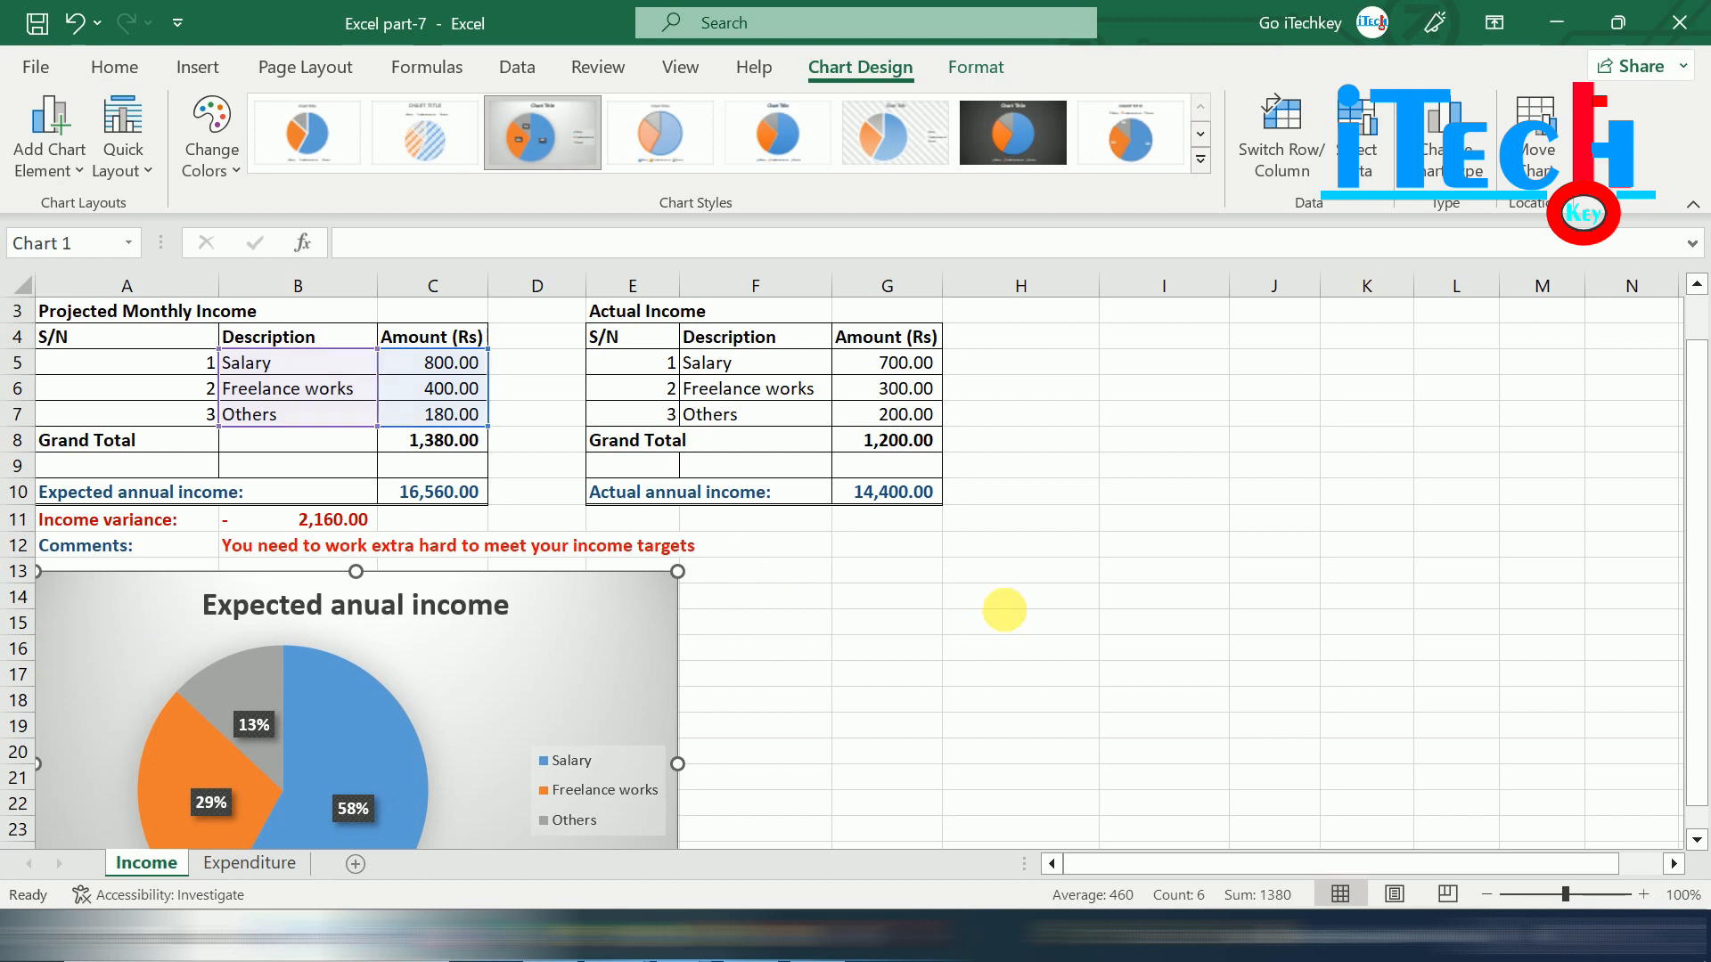
# Insert a 2-D pie chart from the actual income descriptions and amounts in F5:G7.
pyautogui.click(1001, 611)
pyautogui.moveTo(707, 363); pyautogui.dragTo(927, 424)
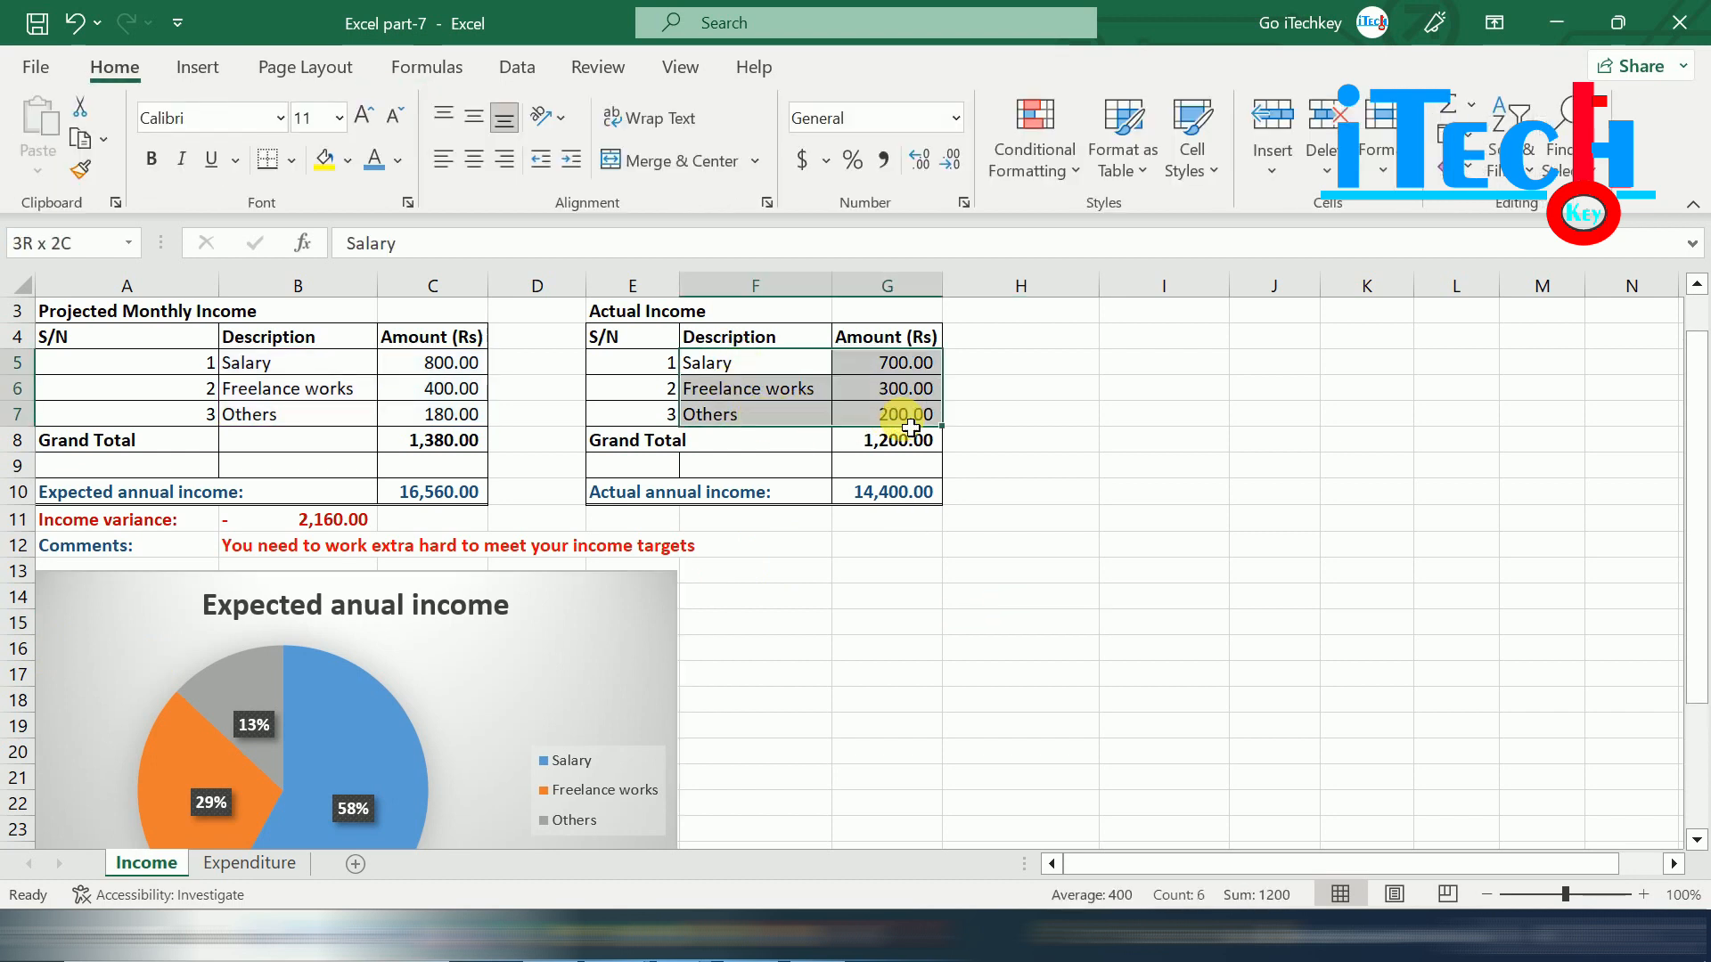
pyautogui.click(198, 66)
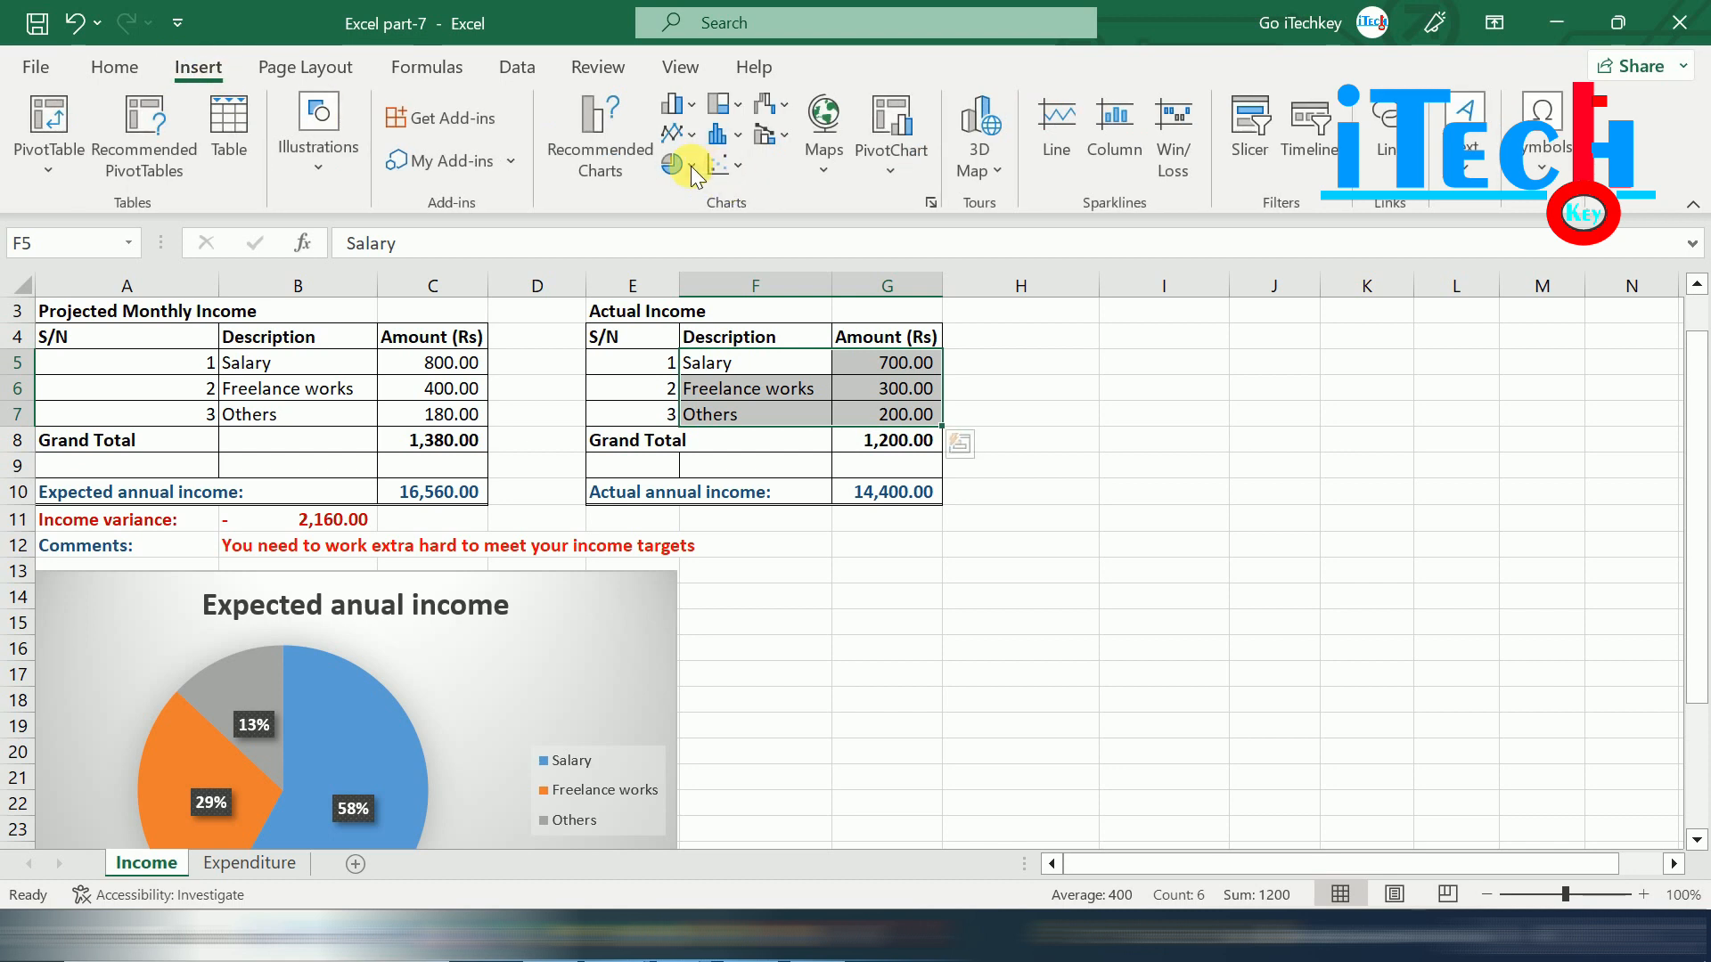
pyautogui.click(694, 173)
pyautogui.click(748, 581)
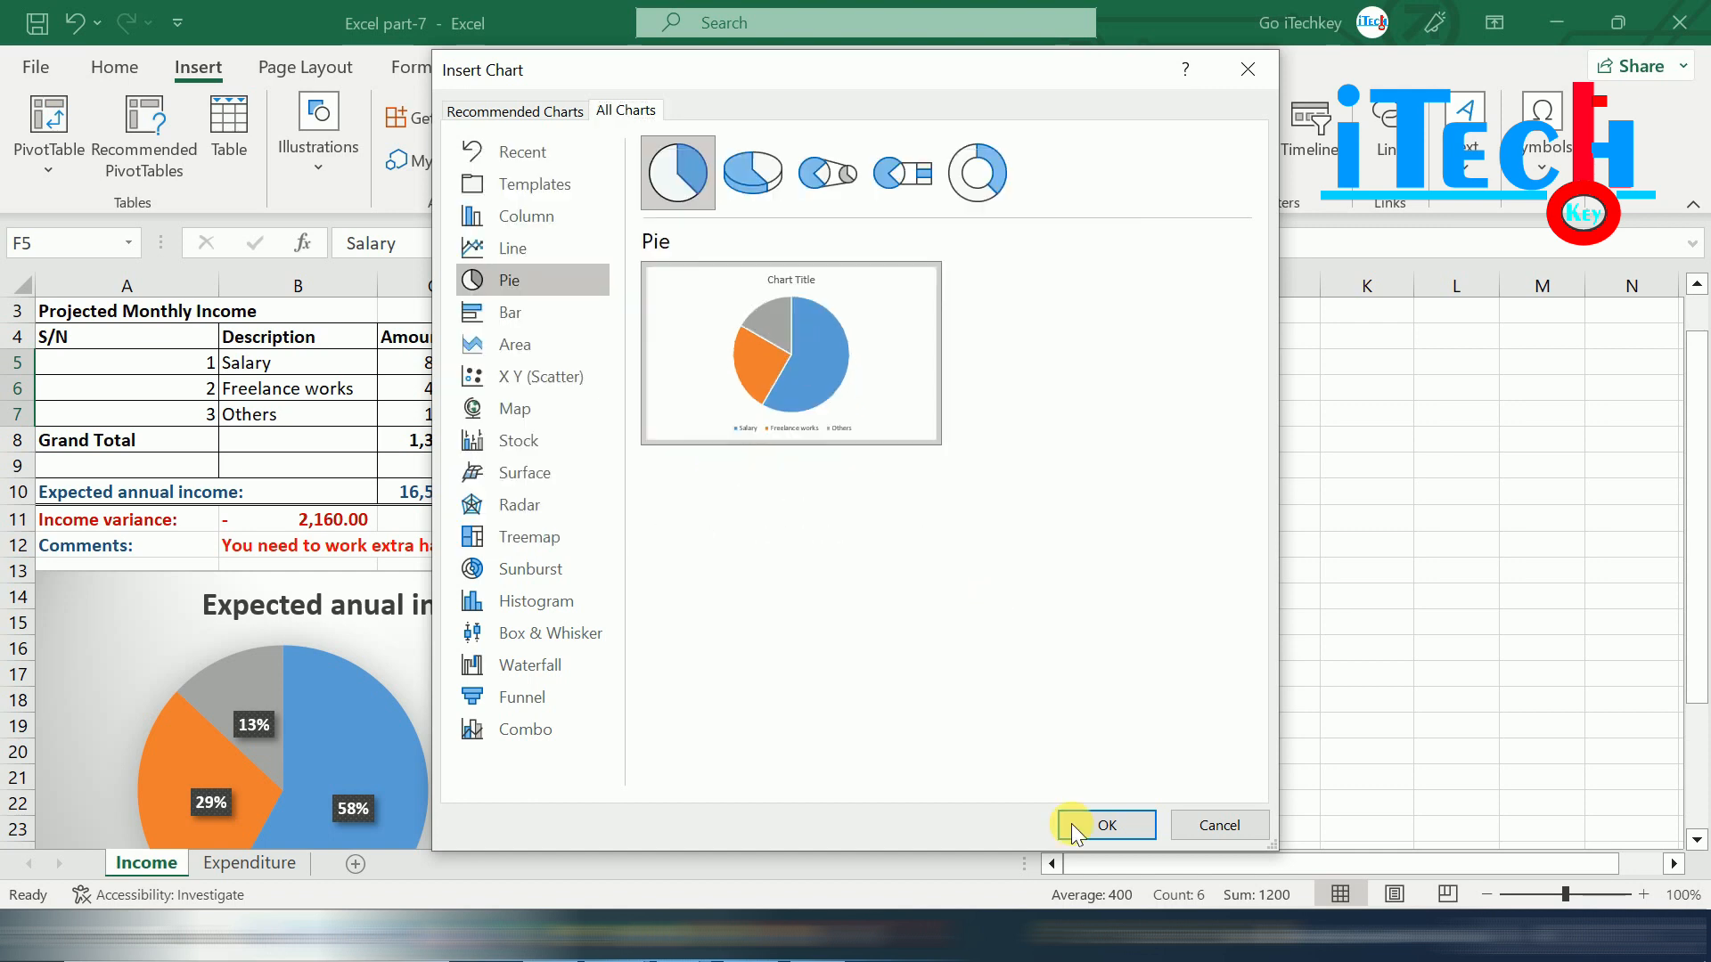
pyautogui.click(1106, 825)
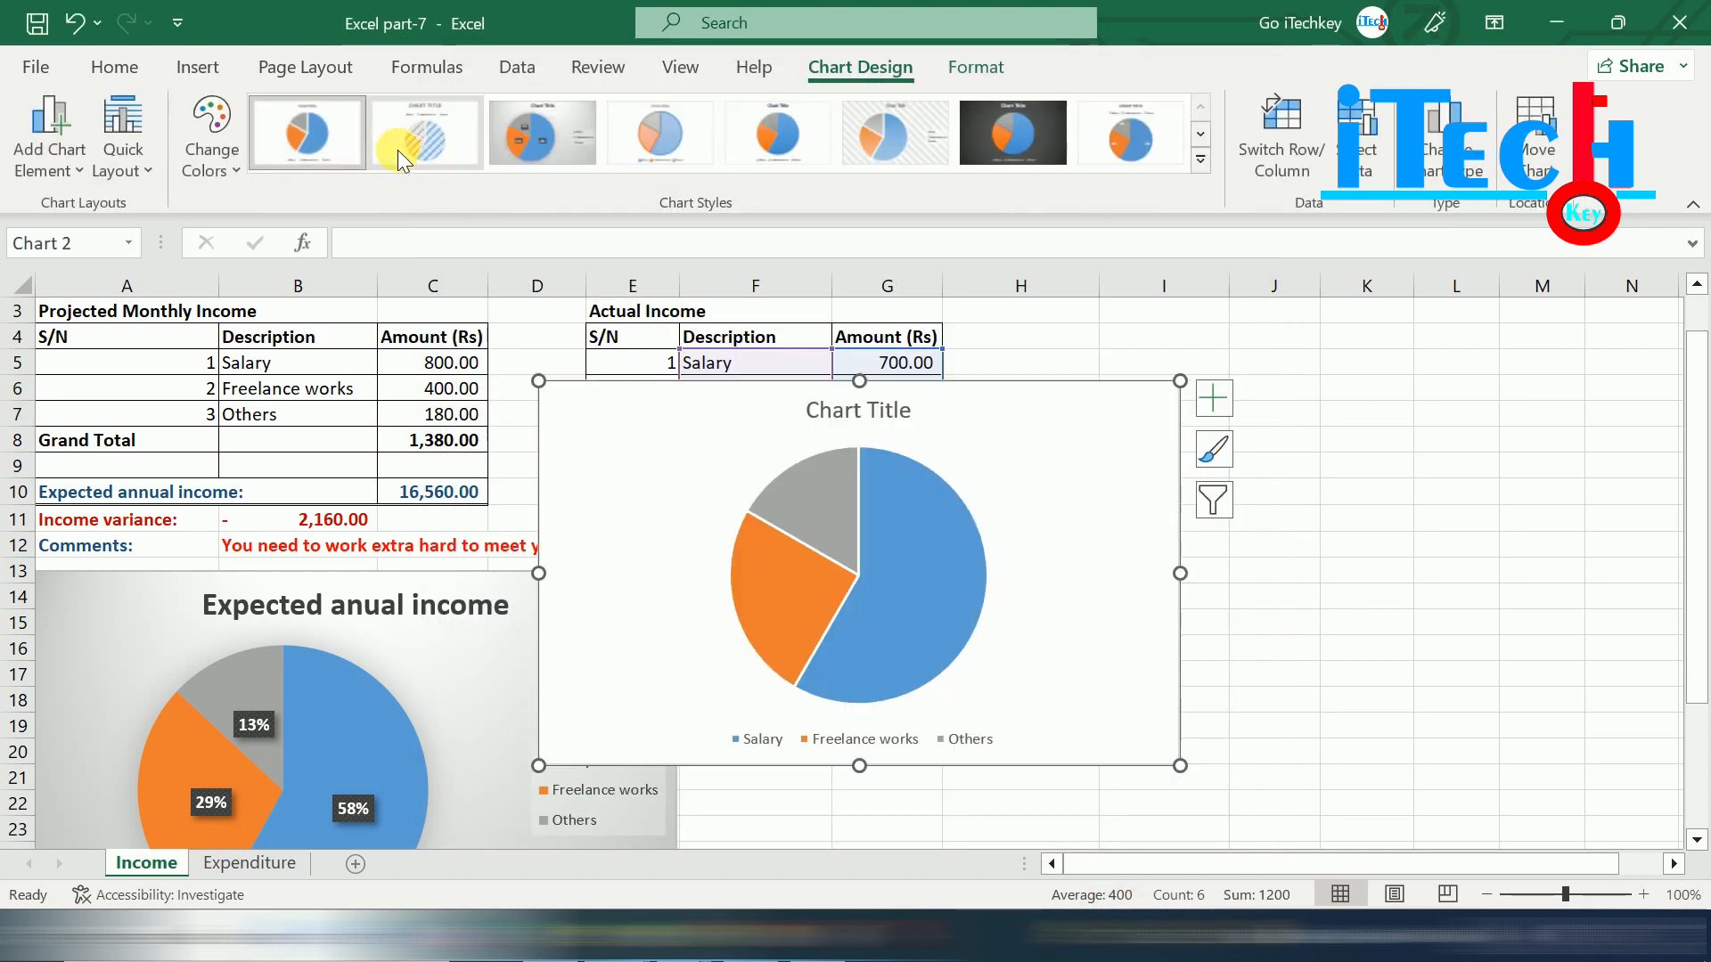
# Apply the gray gradient style with dark percentage labels to the new pie chart and title it "Actual income".
pyautogui.click(541, 133)
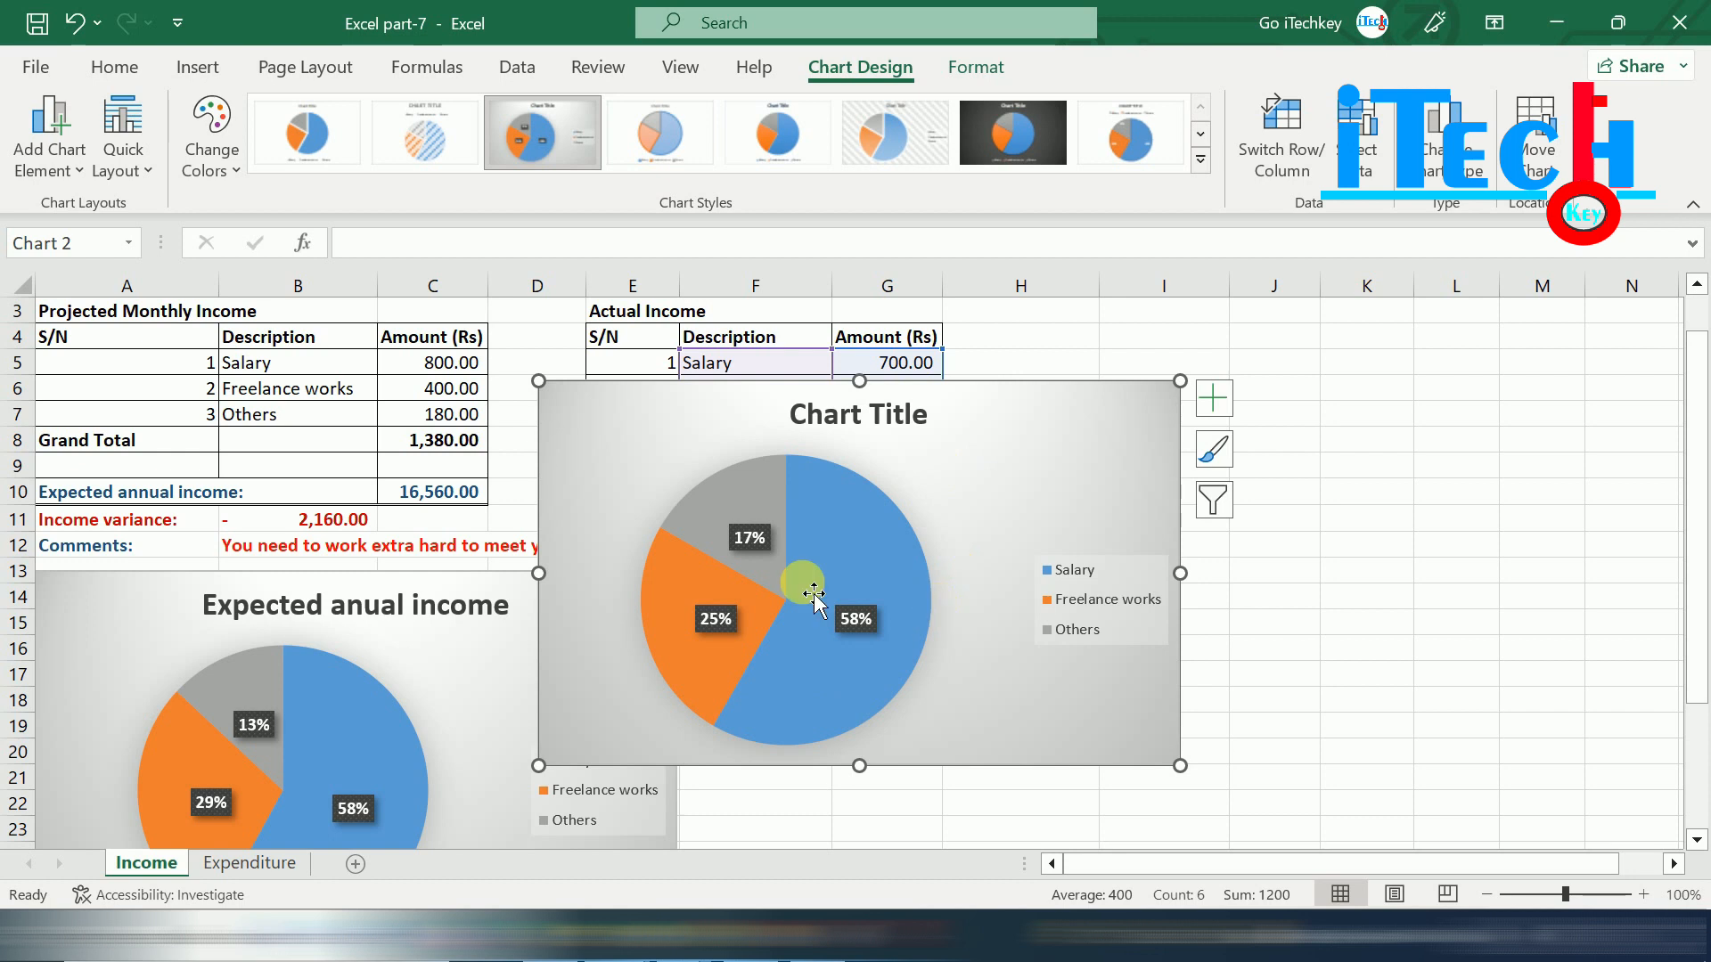
pyautogui.doubleClick(872, 411)
pyautogui.moveTo(928, 429); pyautogui.dragTo(718, 431)
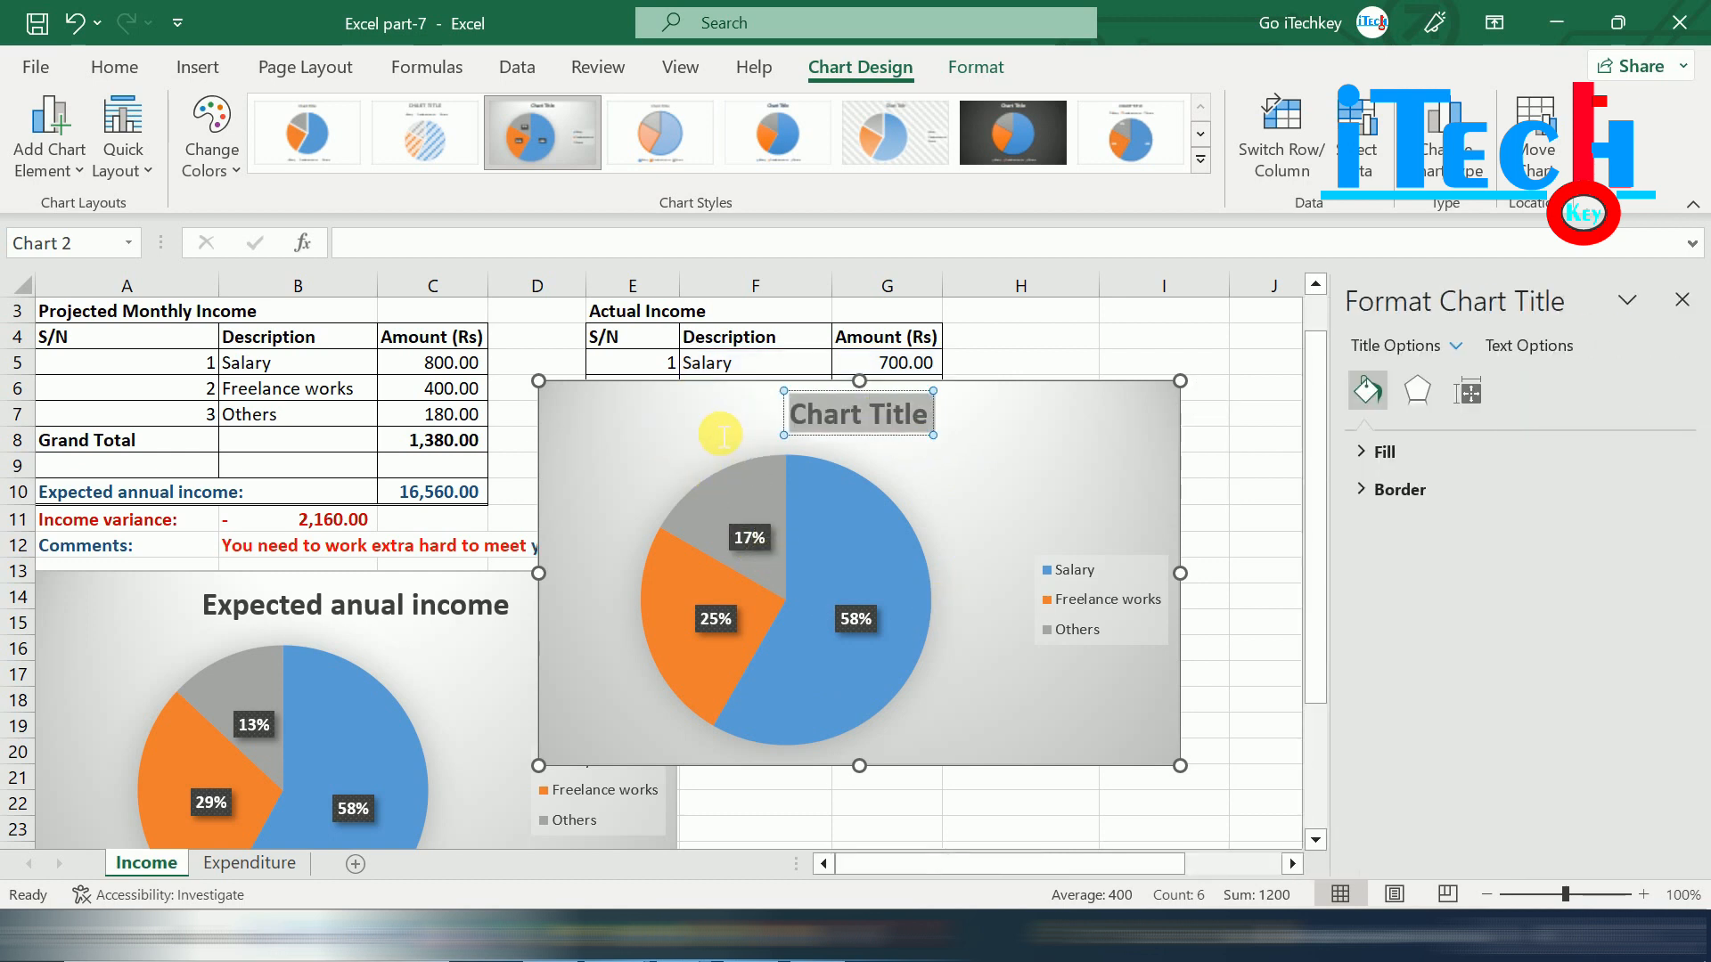
pyautogui.write('Actual income')
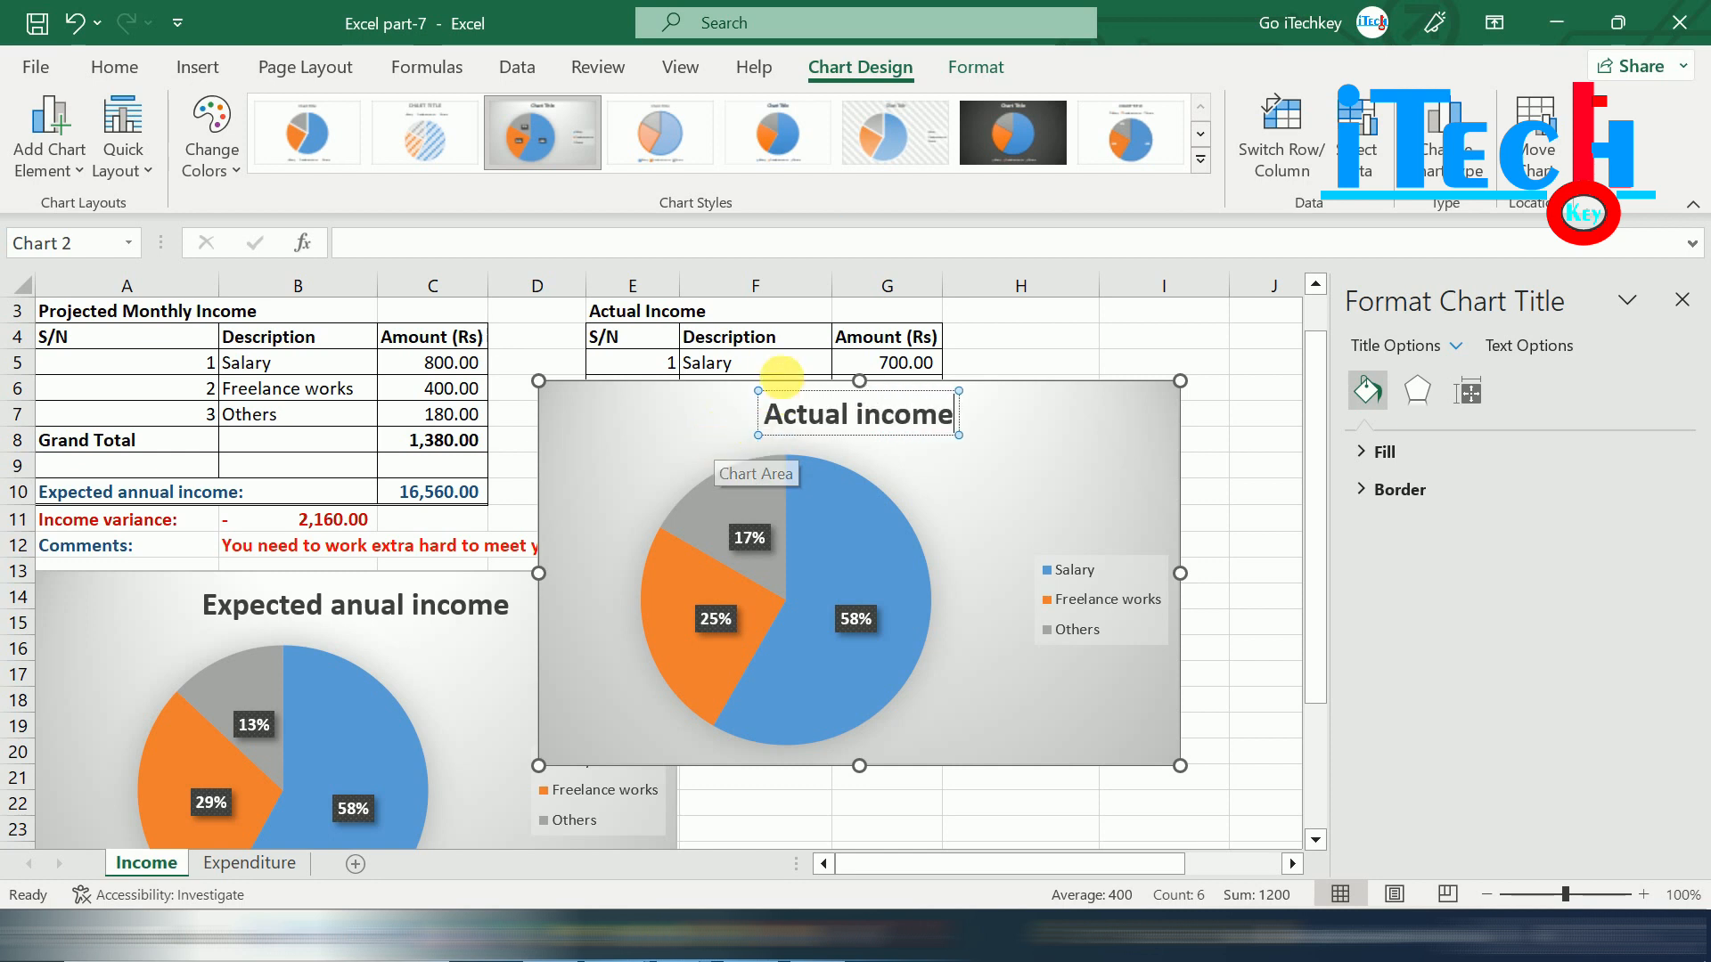
# Move the Actual income chart below the Actual Income table, beside the Expected anual income chart, and compare both charts.
pyautogui.moveTo(630, 401); pyautogui.dragTo(788, 608)
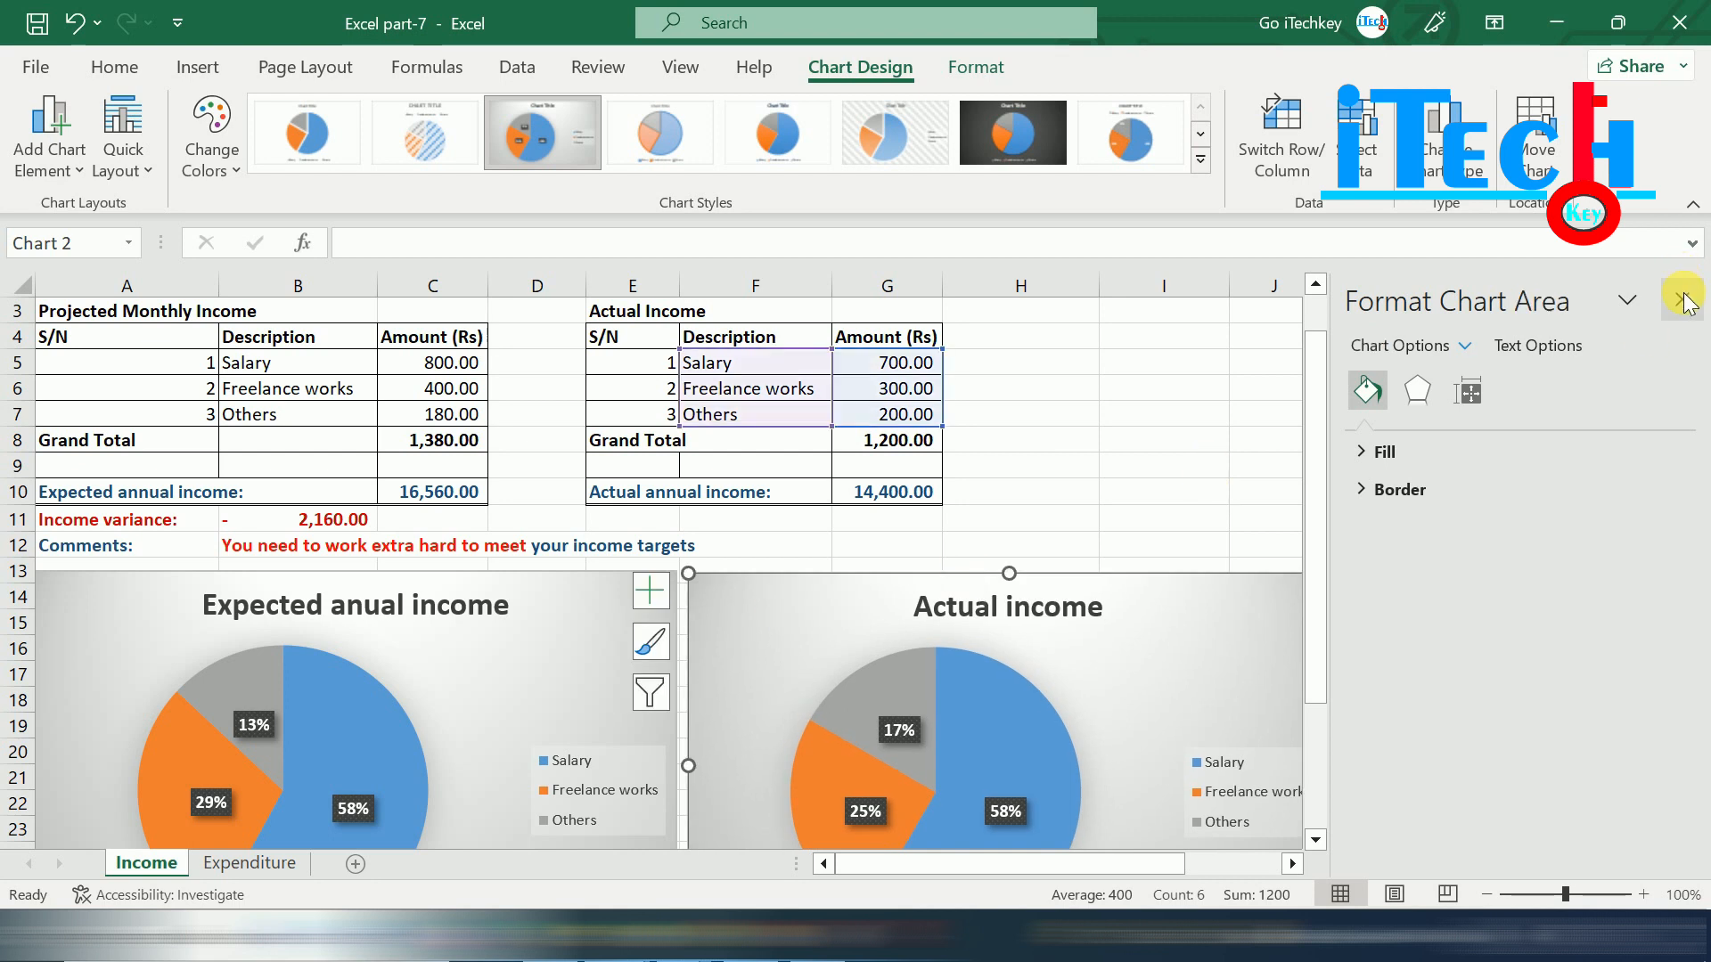
pyautogui.click(1682, 300)
pyautogui.moveTo(1684, 337); pyautogui.dragTo(1684, 463)
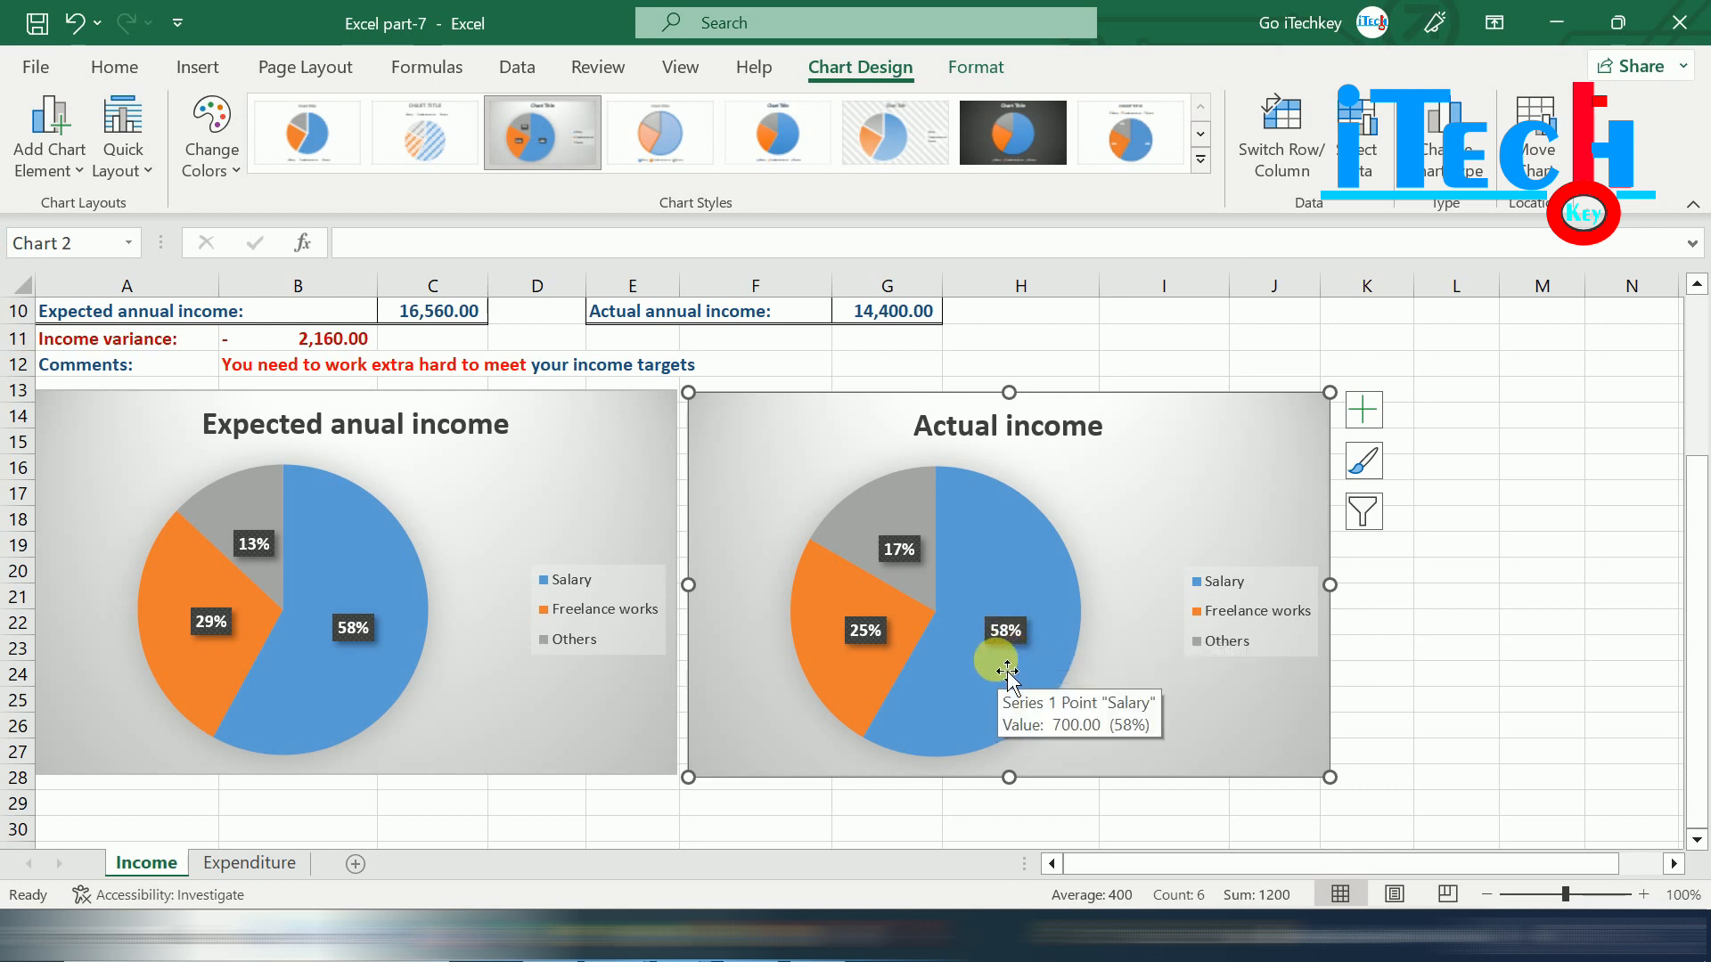
pyautogui.moveTo(1693, 540); pyautogui.dragTo(1692, 374)
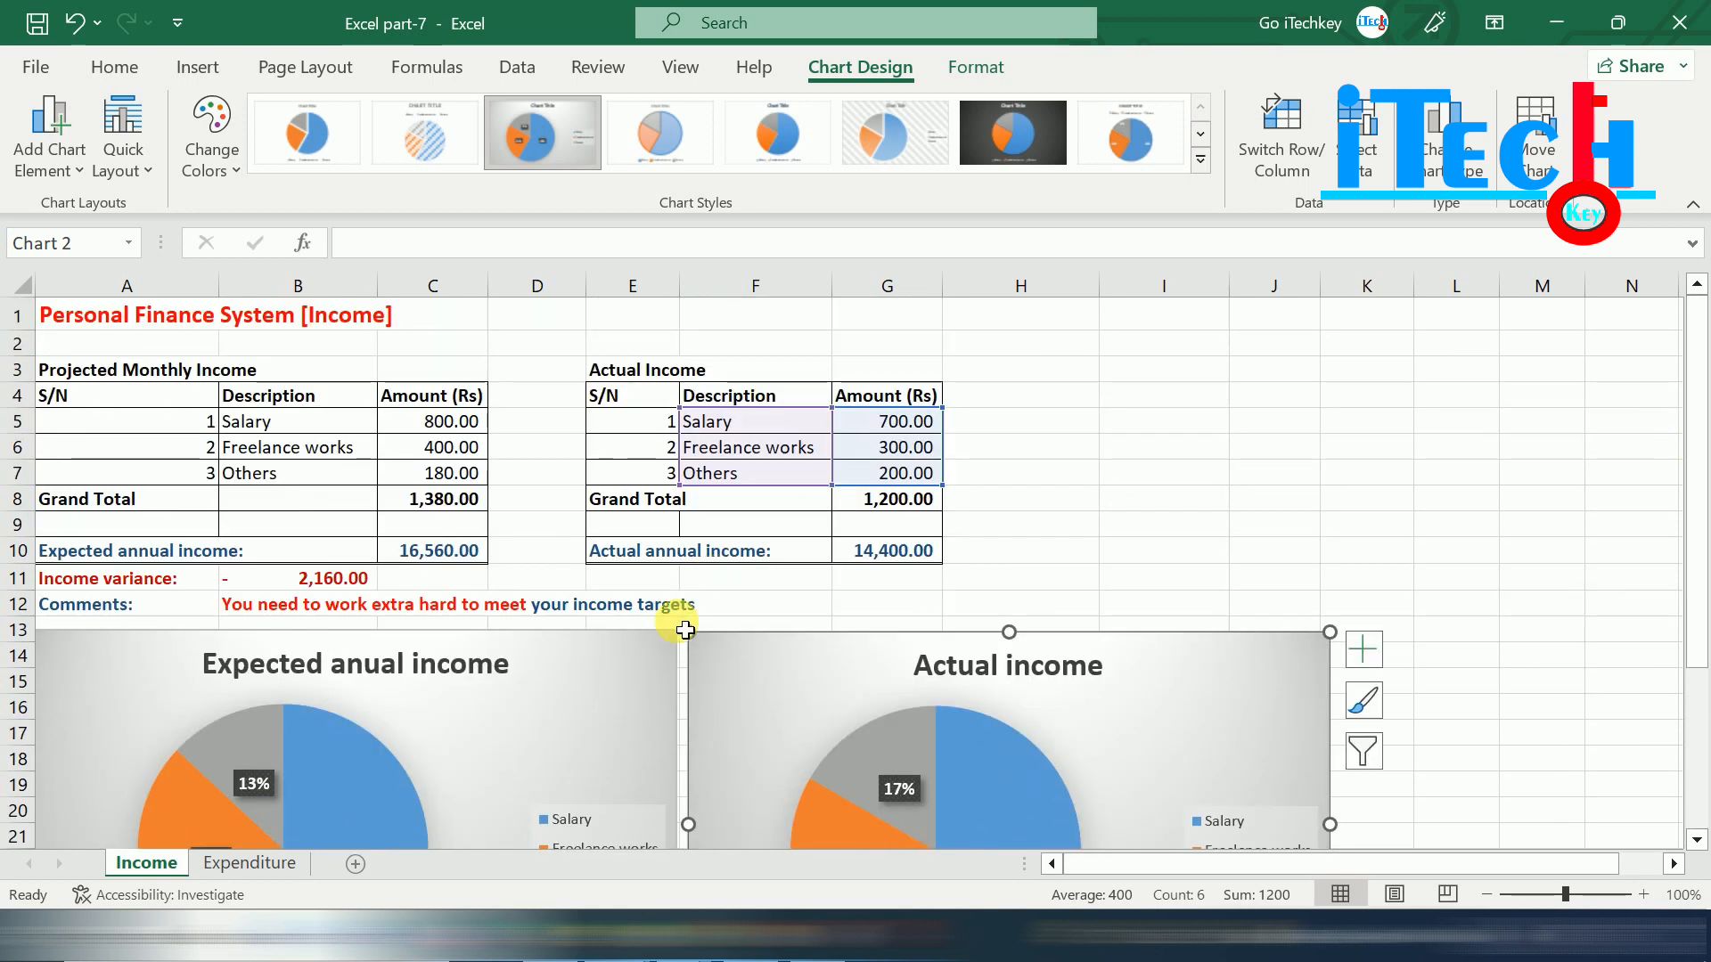
# On the Expenditure sheet, insert a clustered column chart from the Budget items and subtotals in B3:B7 and E3:E7.
pyautogui.click(247, 864)
pyautogui.click(423, 674)
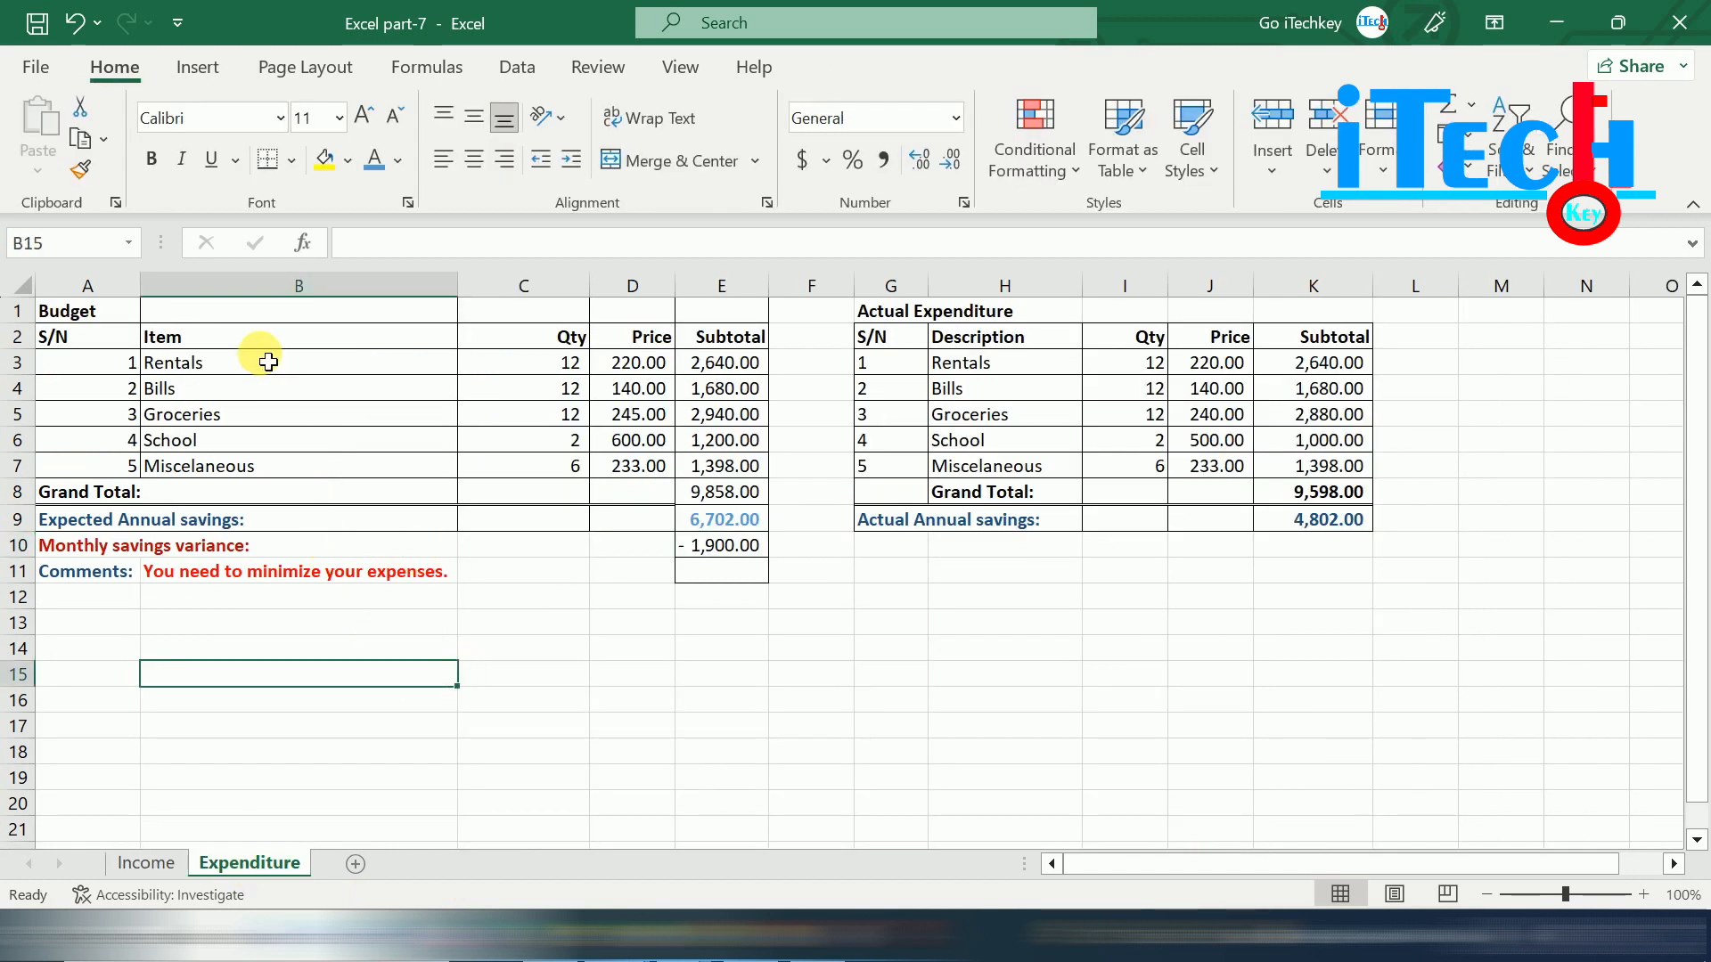
pyautogui.moveTo(234, 367); pyautogui.dragTo(236, 471)
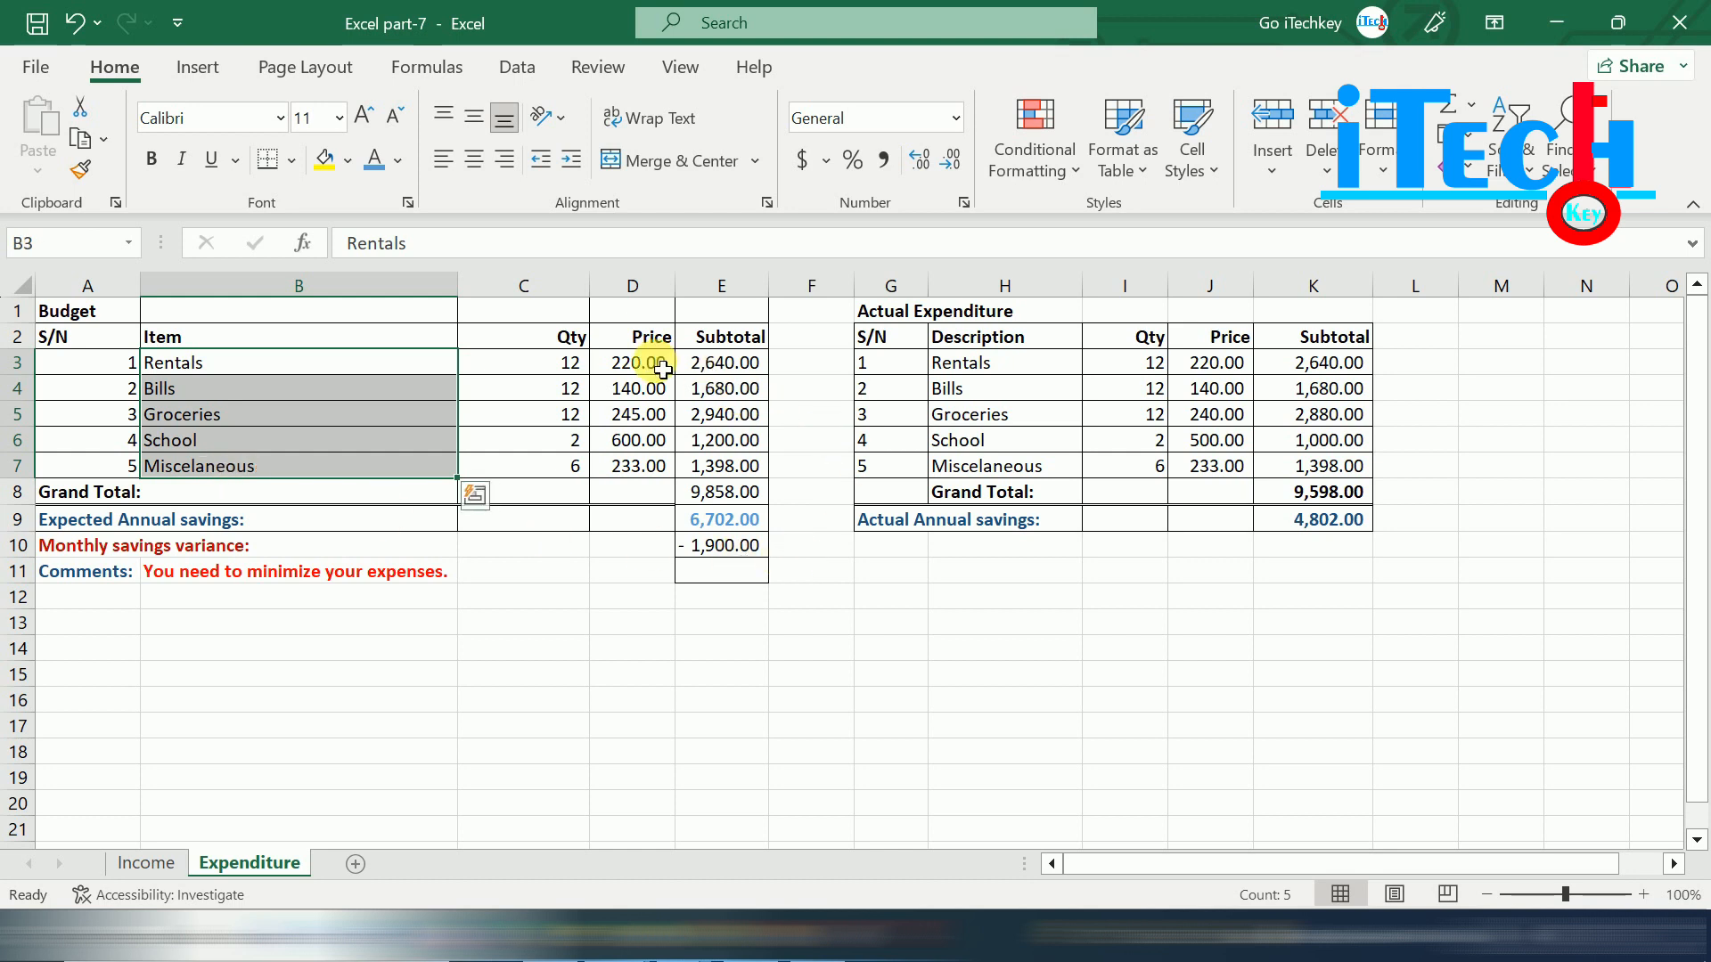
pyautogui.moveTo(722, 364); pyautogui.dragTo(749, 475)
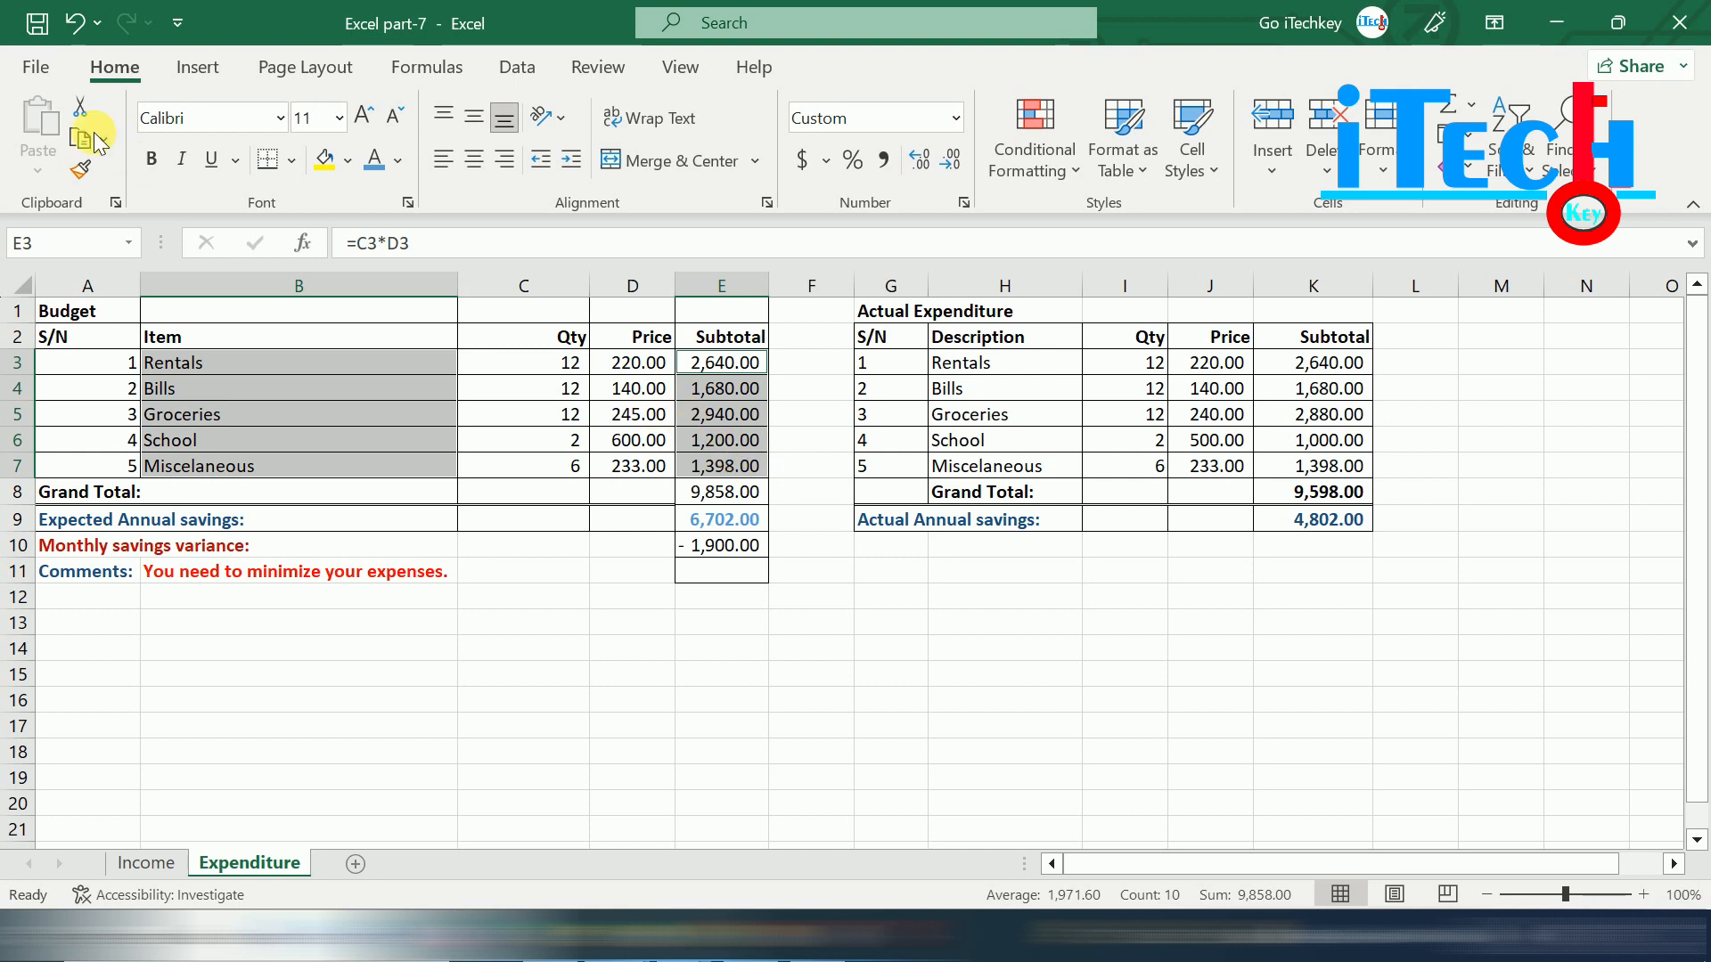
pyautogui.click(179, 68)
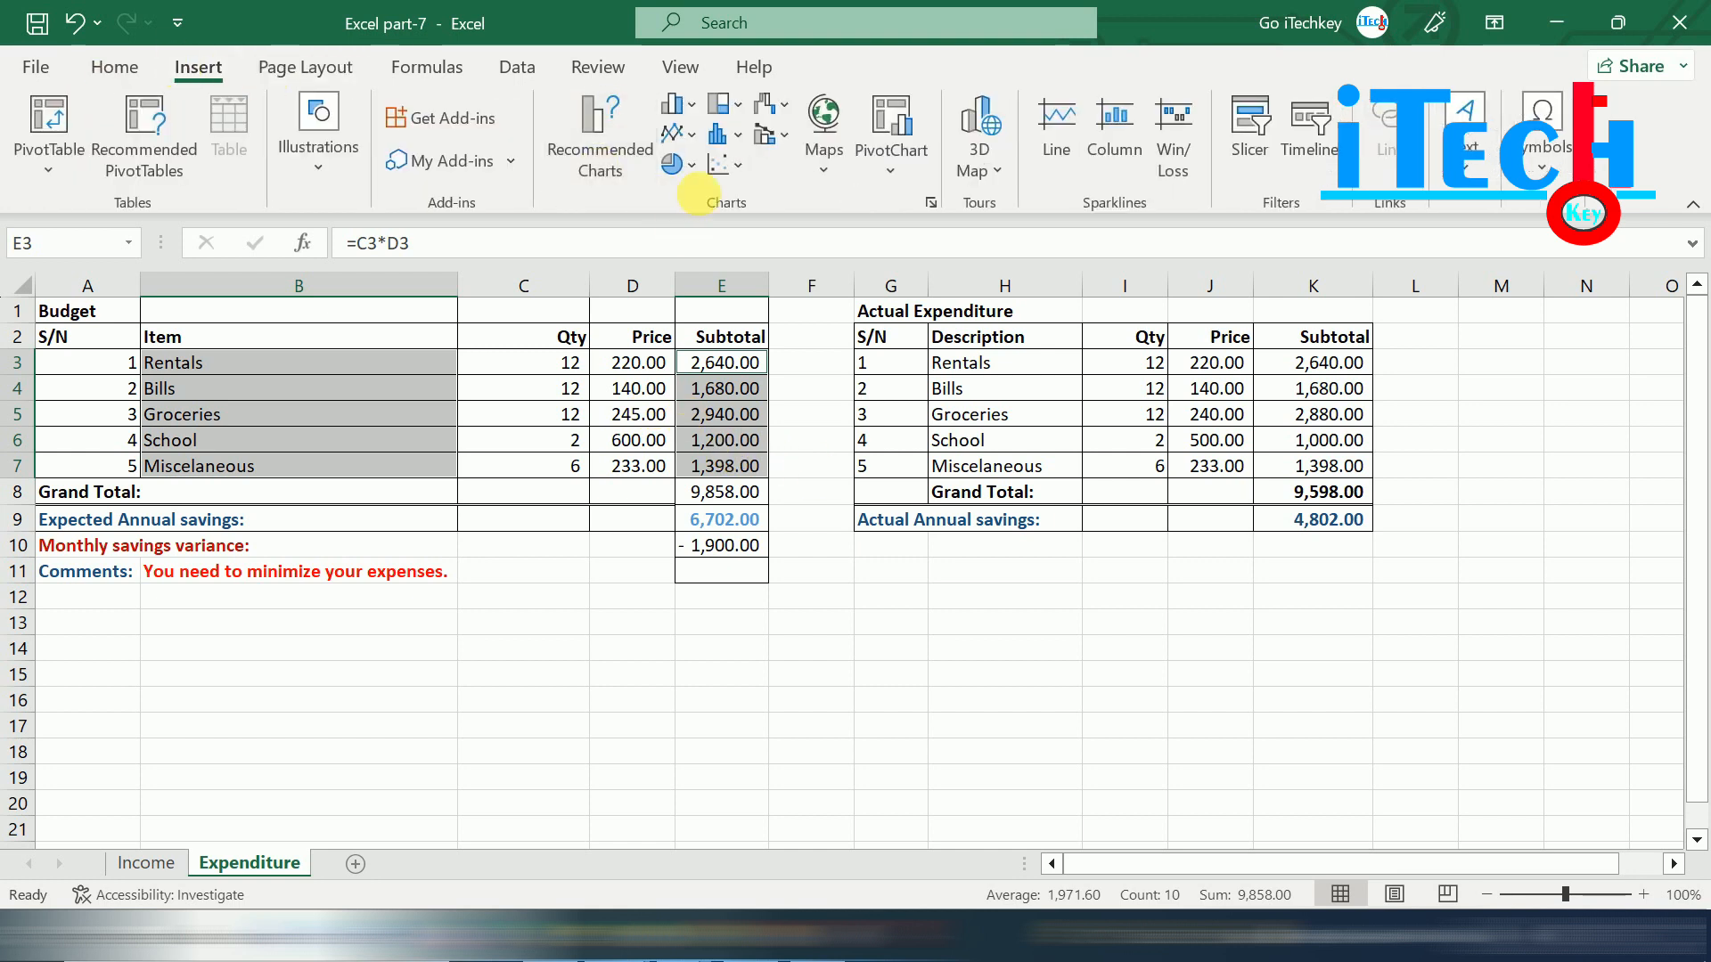
pyautogui.click(694, 169)
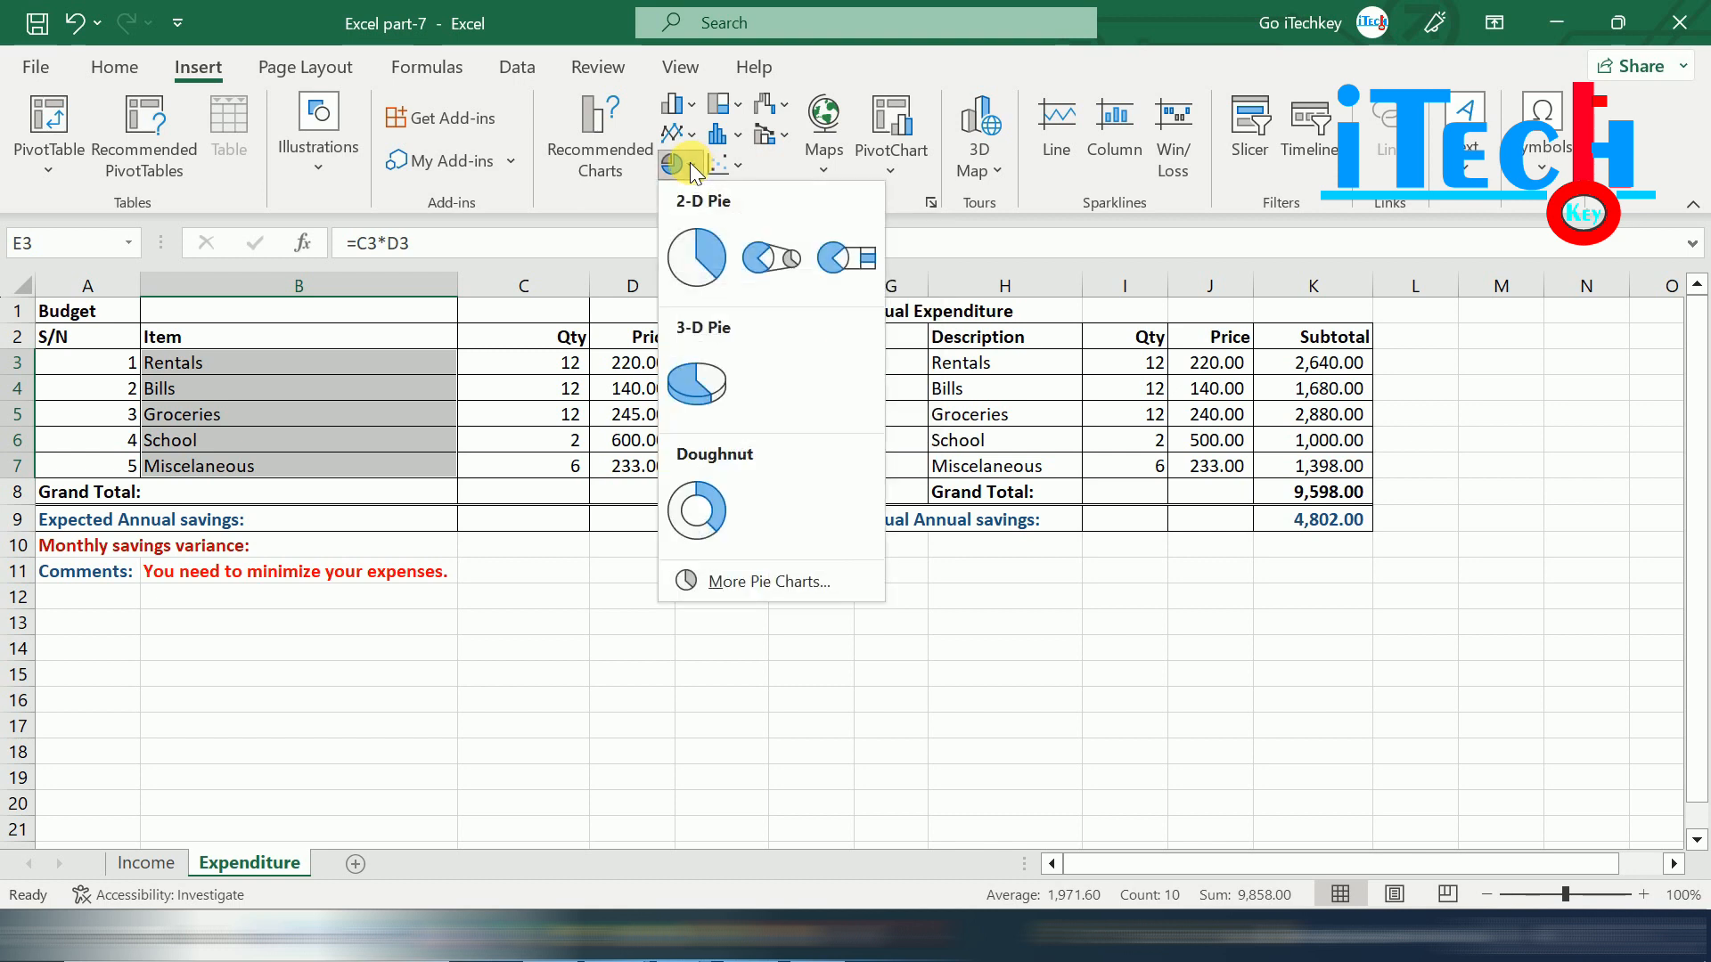
pyautogui.click(761, 581)
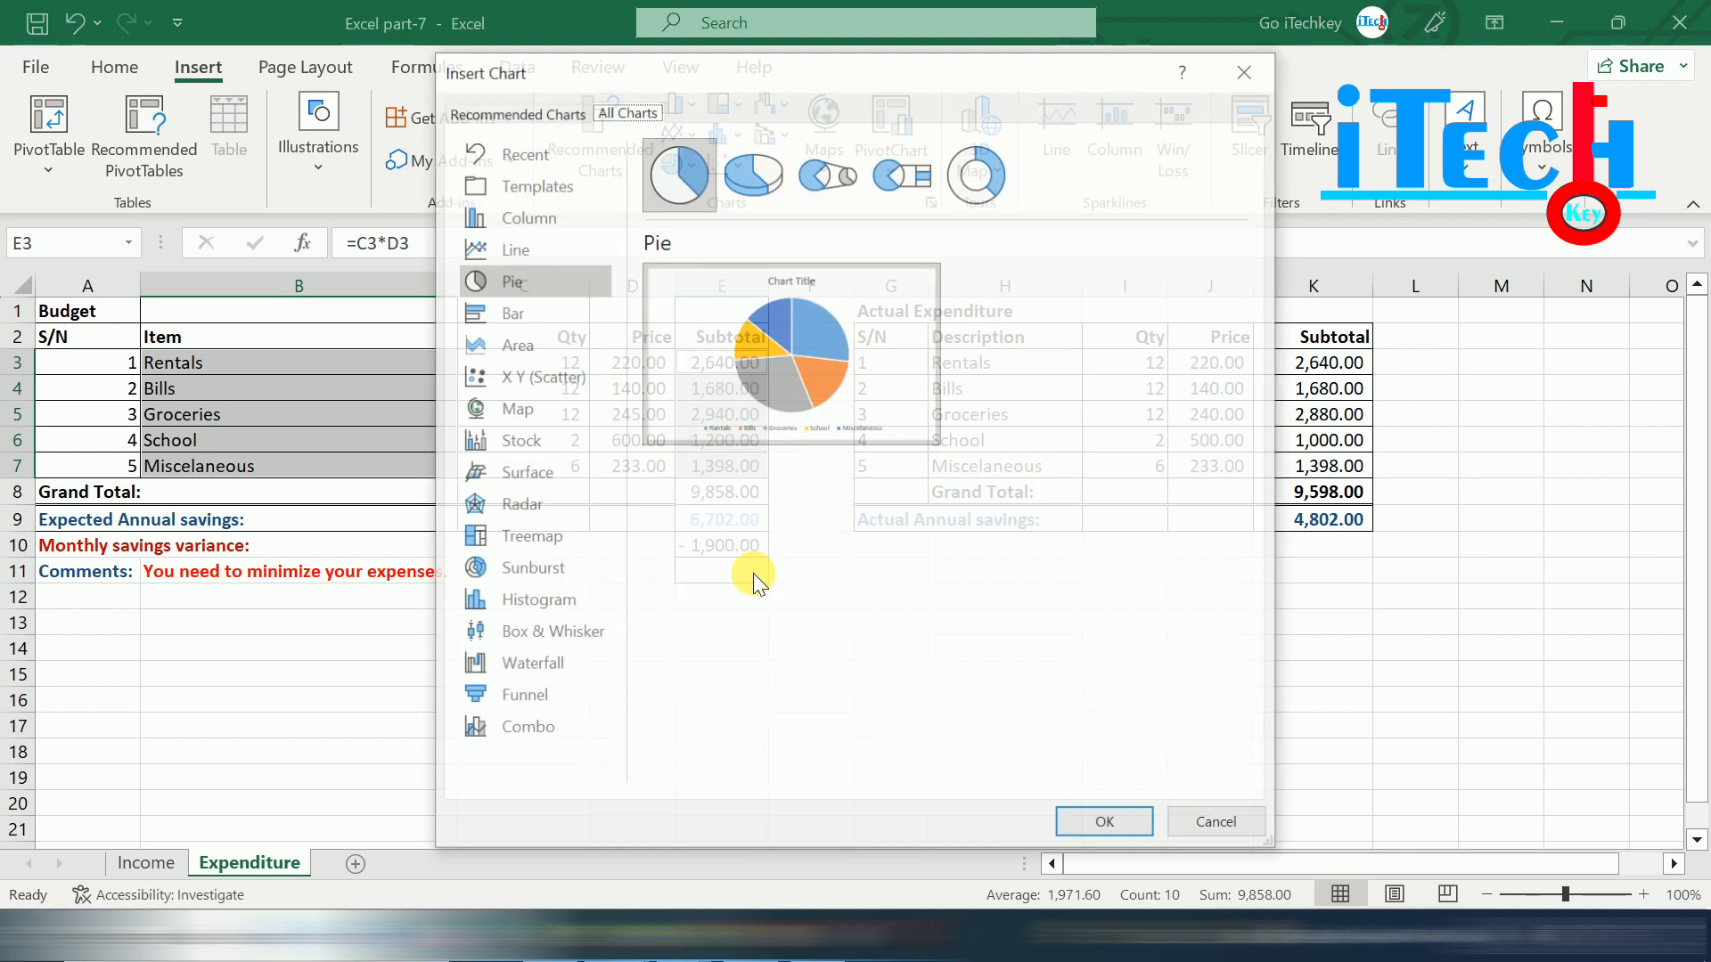
pyautogui.click(513, 219)
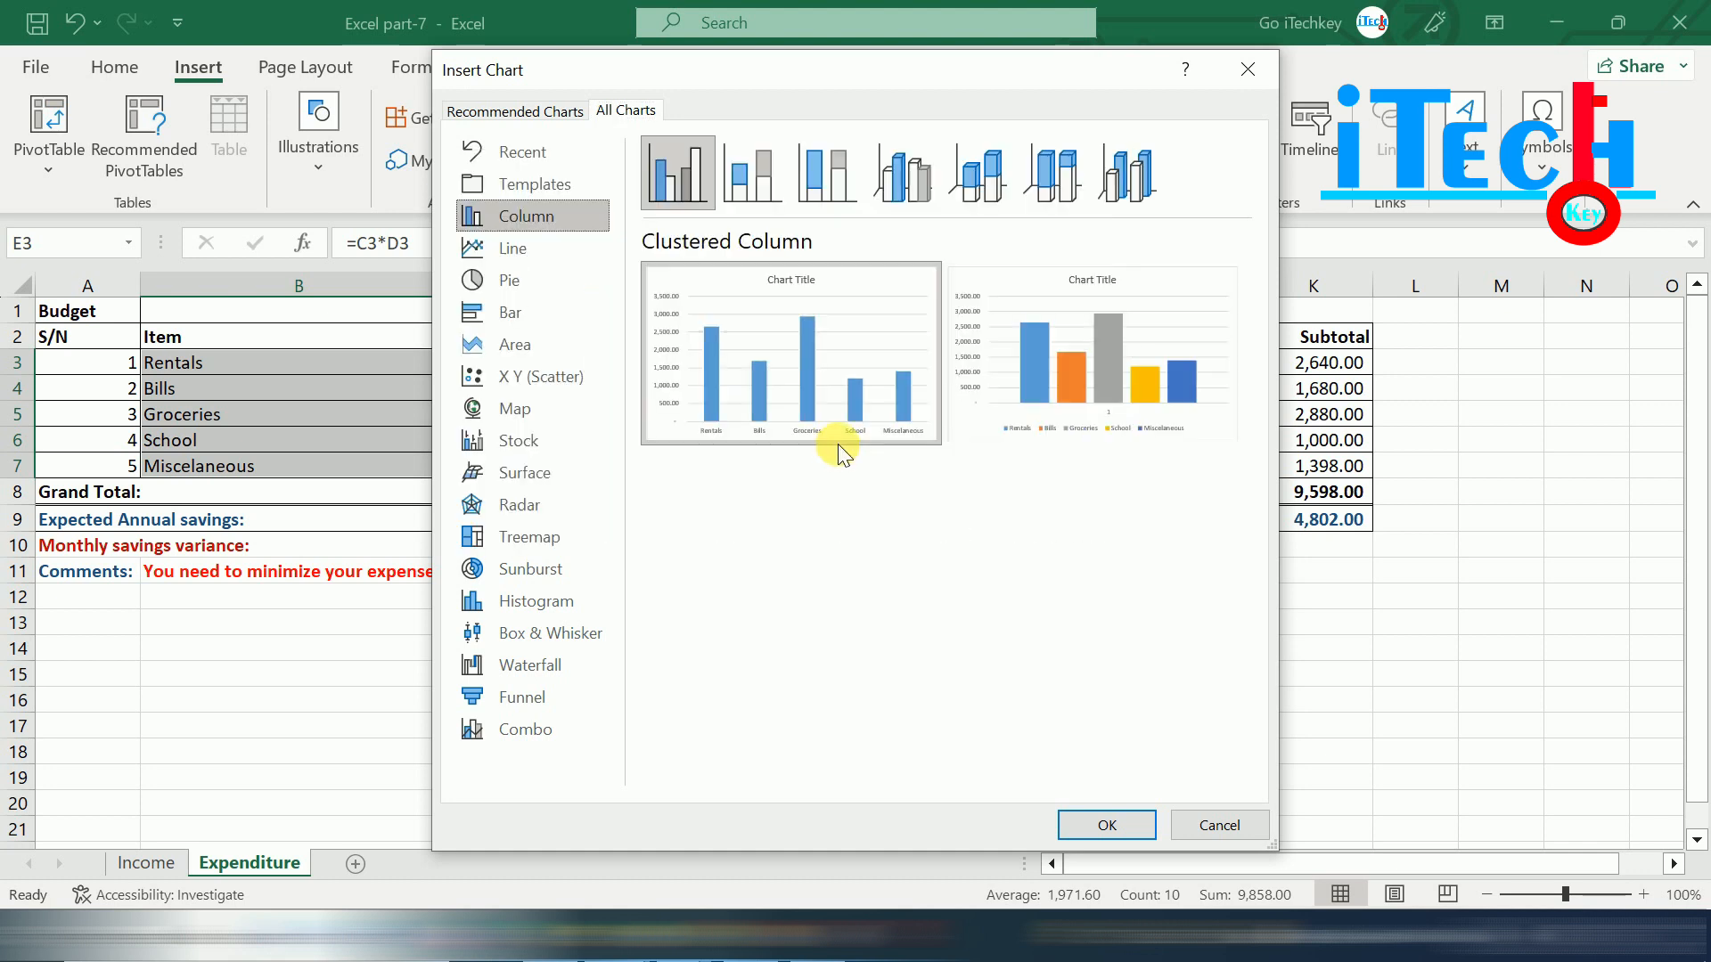
pyautogui.moveTo(796, 333)
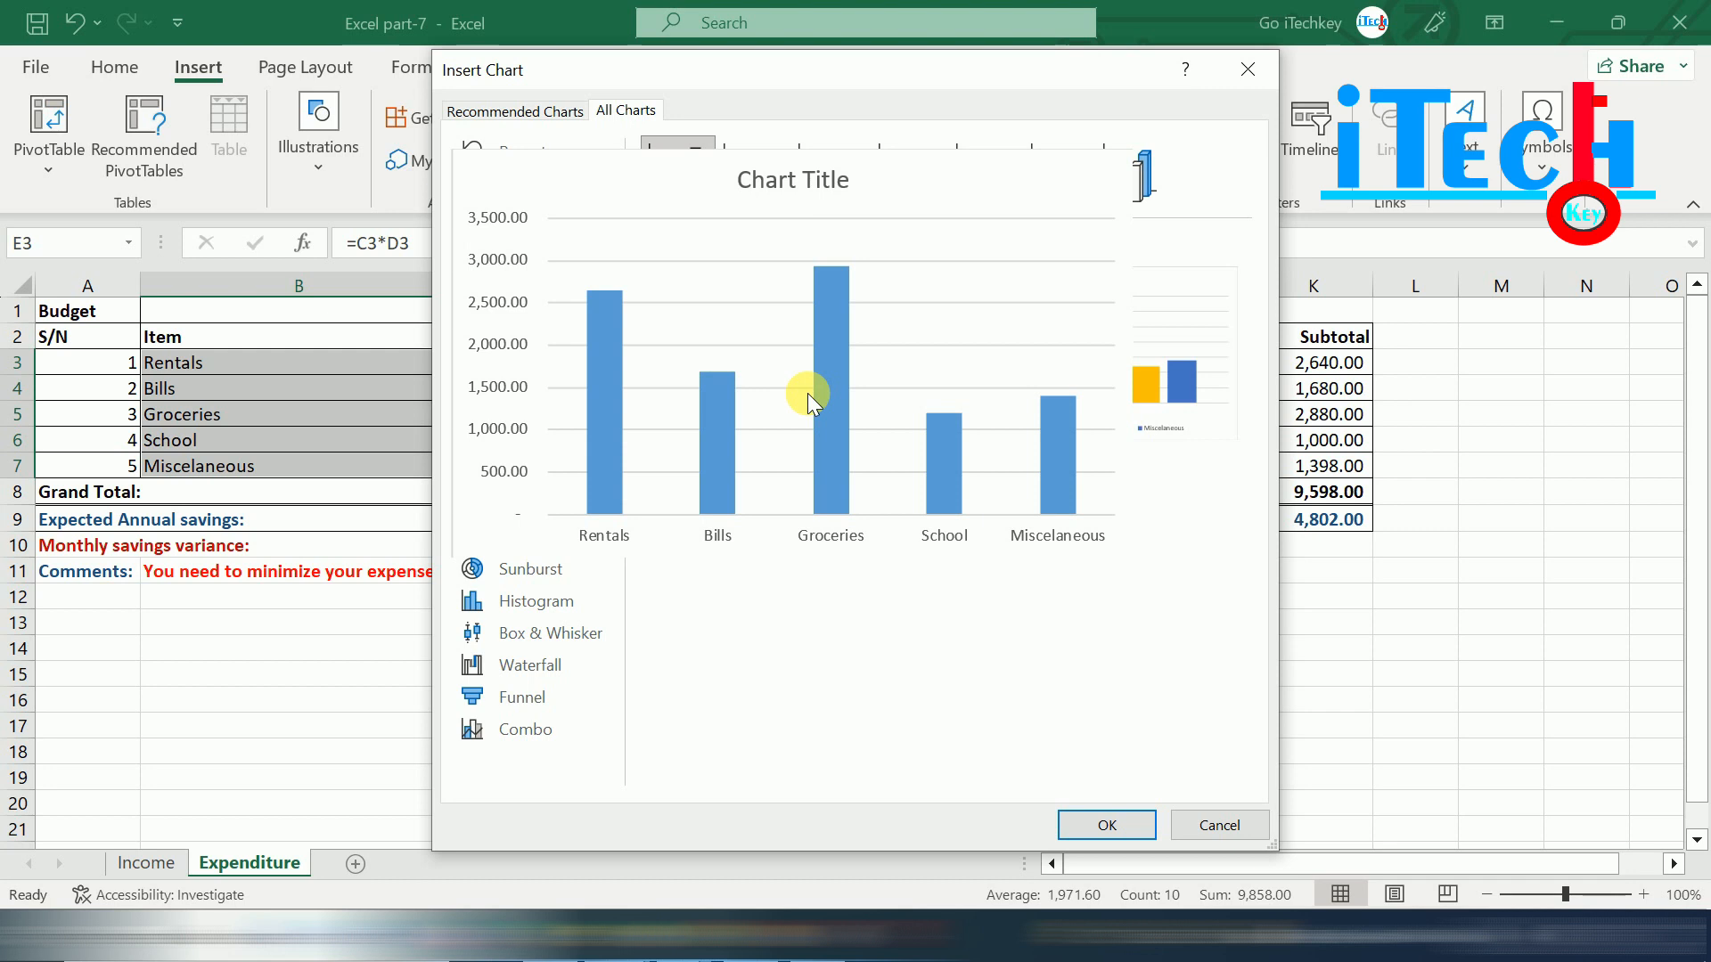
pyautogui.click(1106, 826)
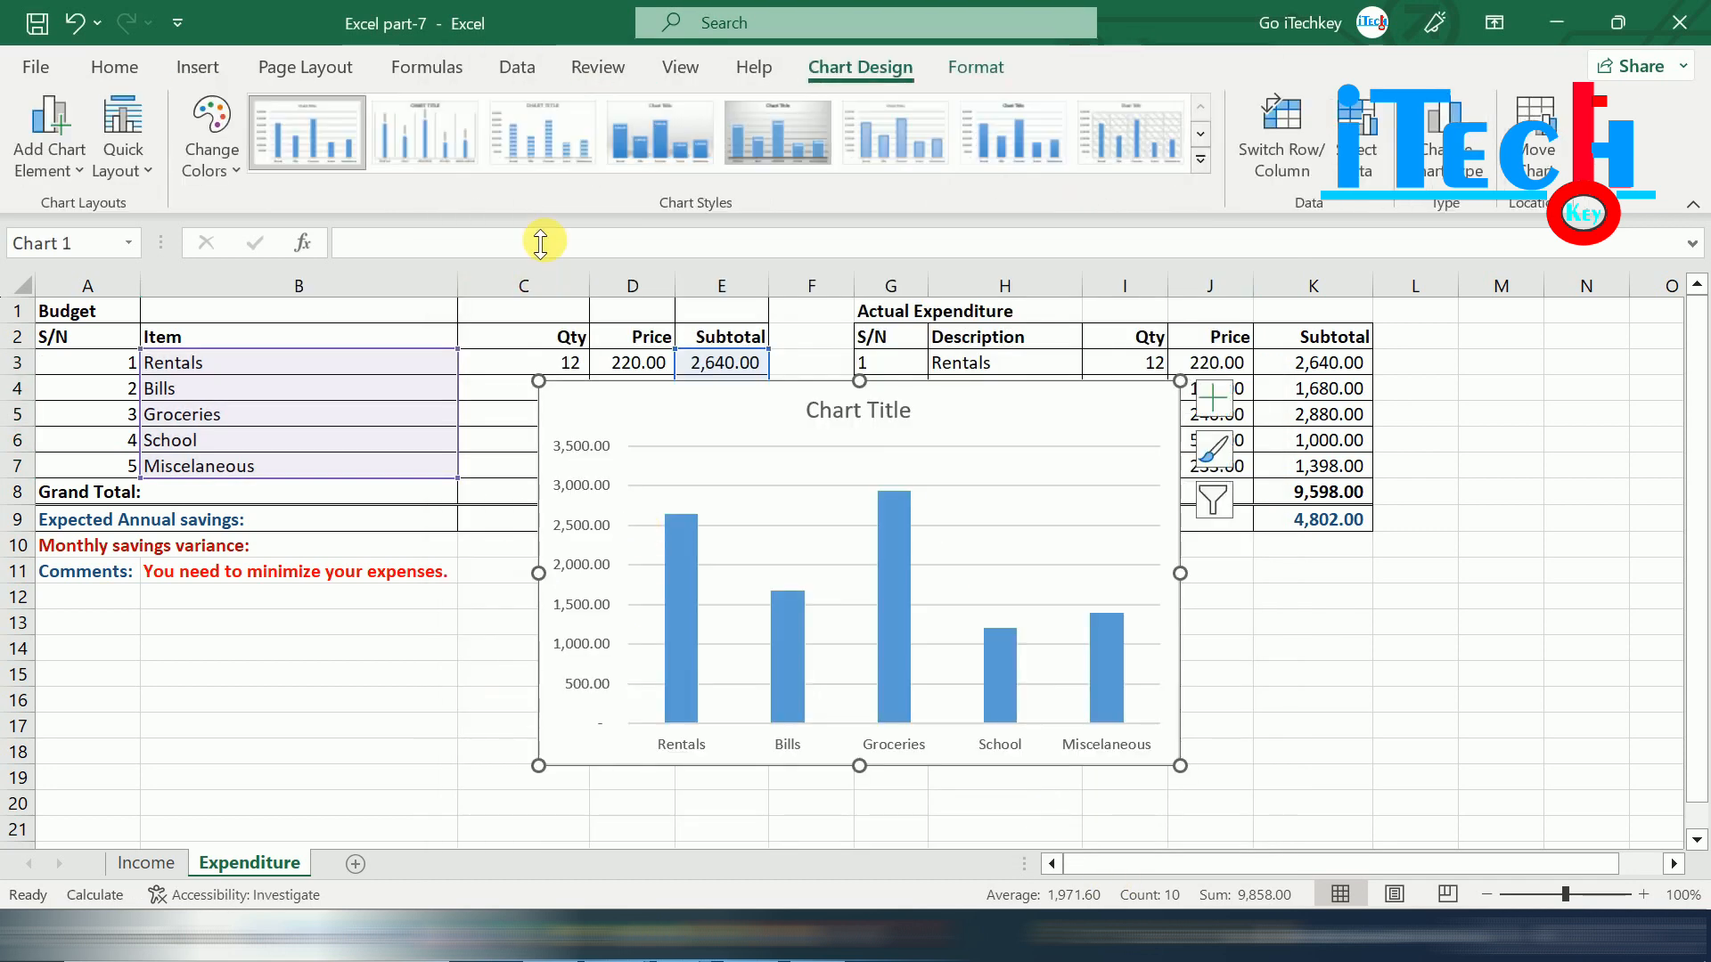
# Apply the gray gradient style with value labels inside wide columns to the budget chart and title it "Expected budget expendTURE".
pyautogui.click(656, 154)
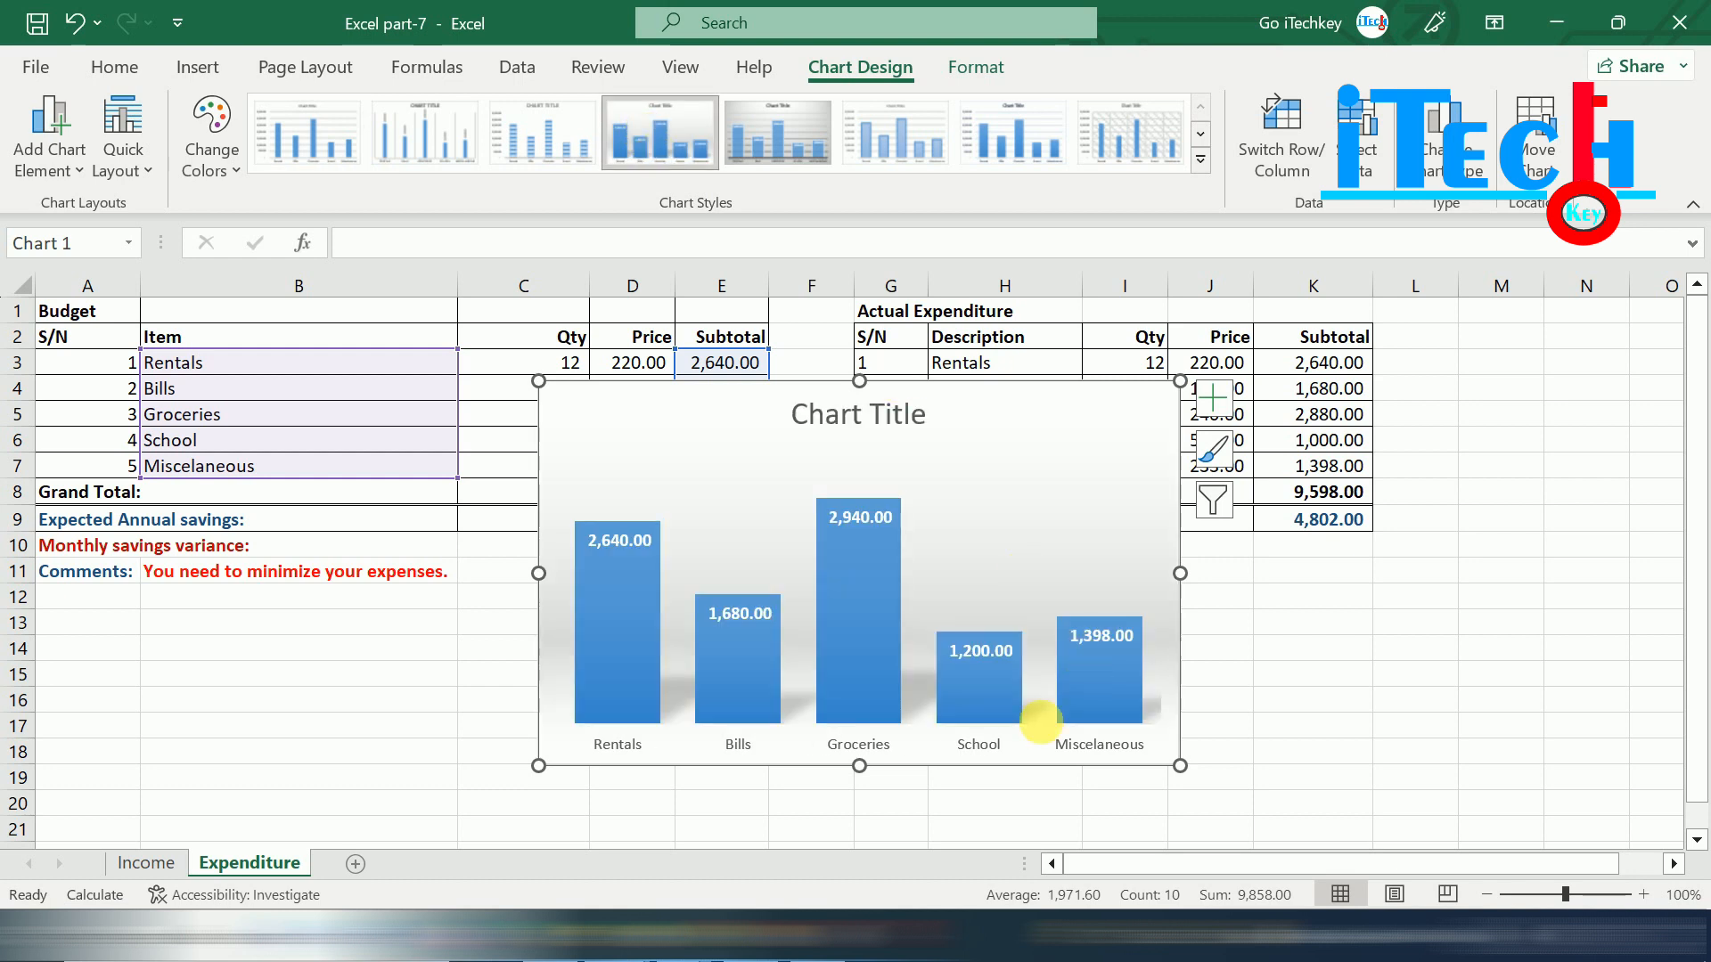
pyautogui.doubleClick(835, 426)
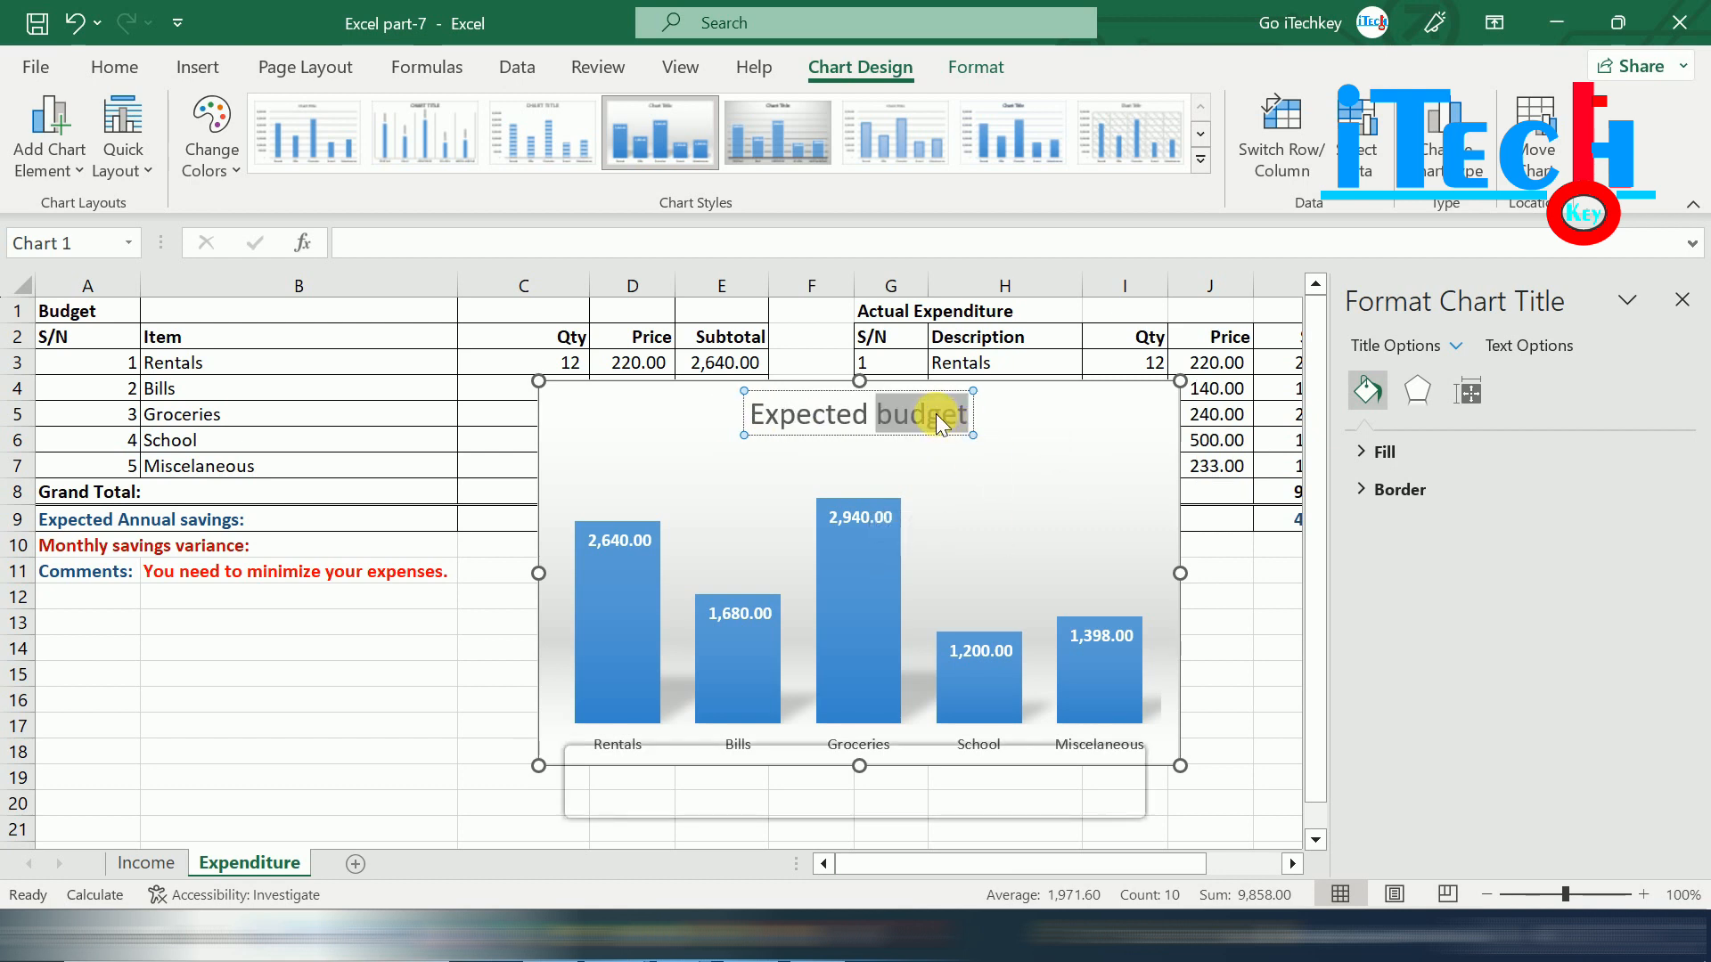
pyautogui.click(918, 427)
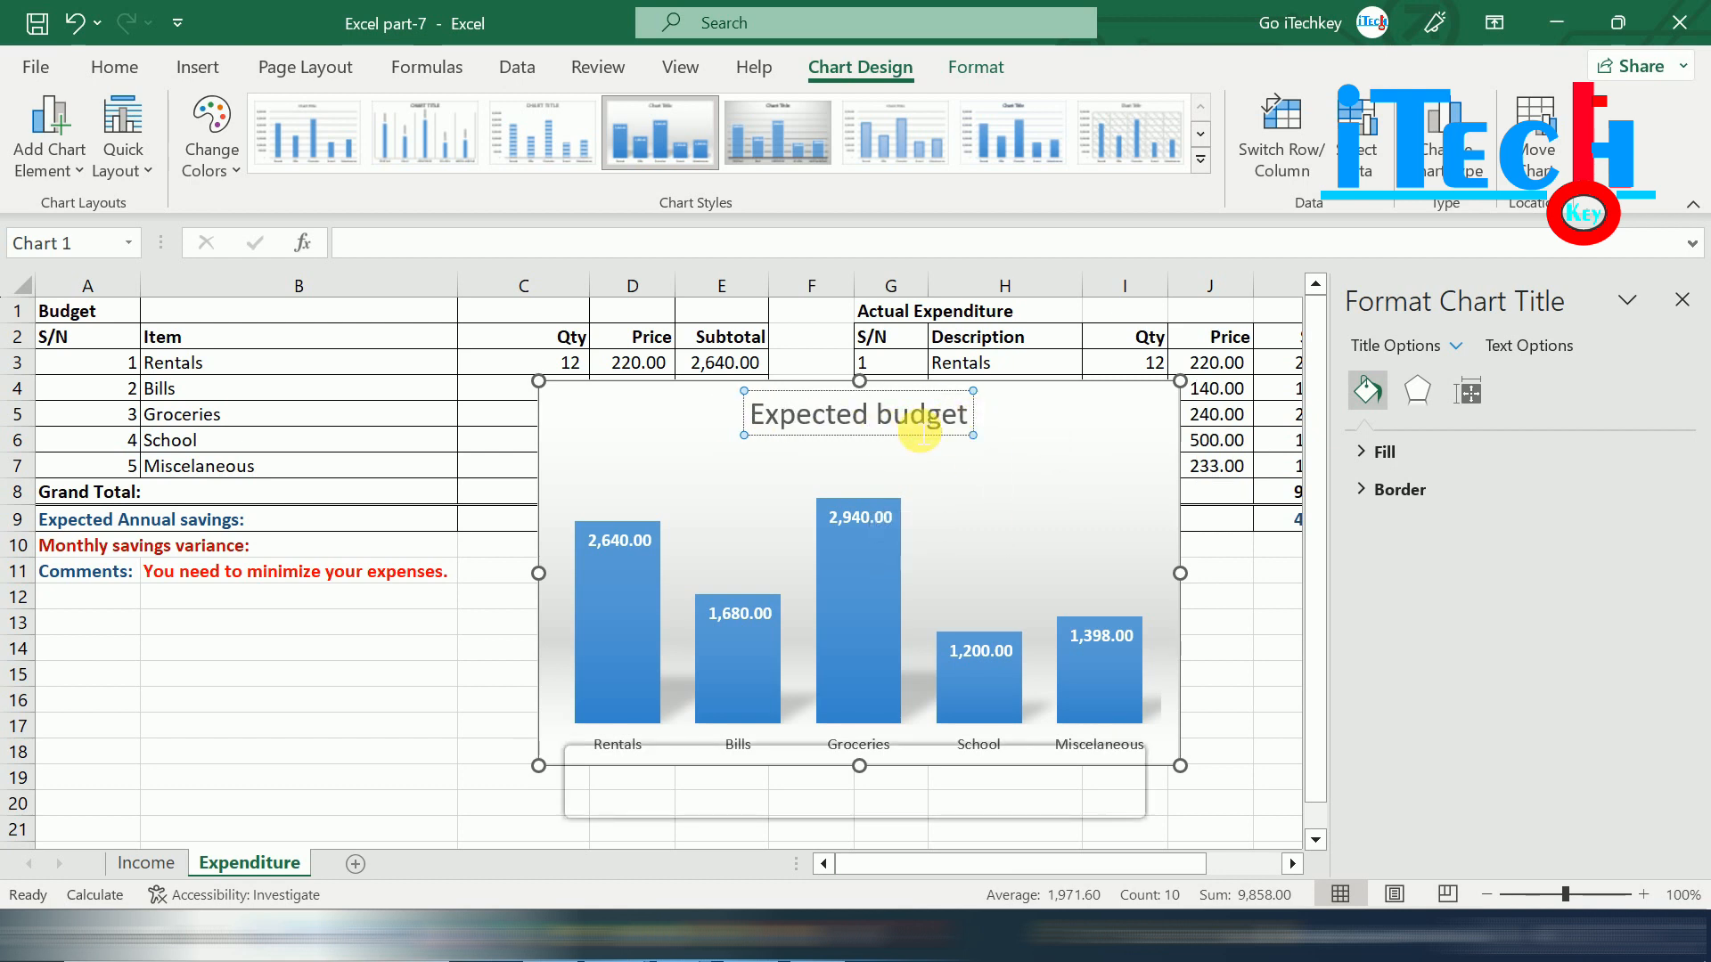
pyautogui.click(876, 416)
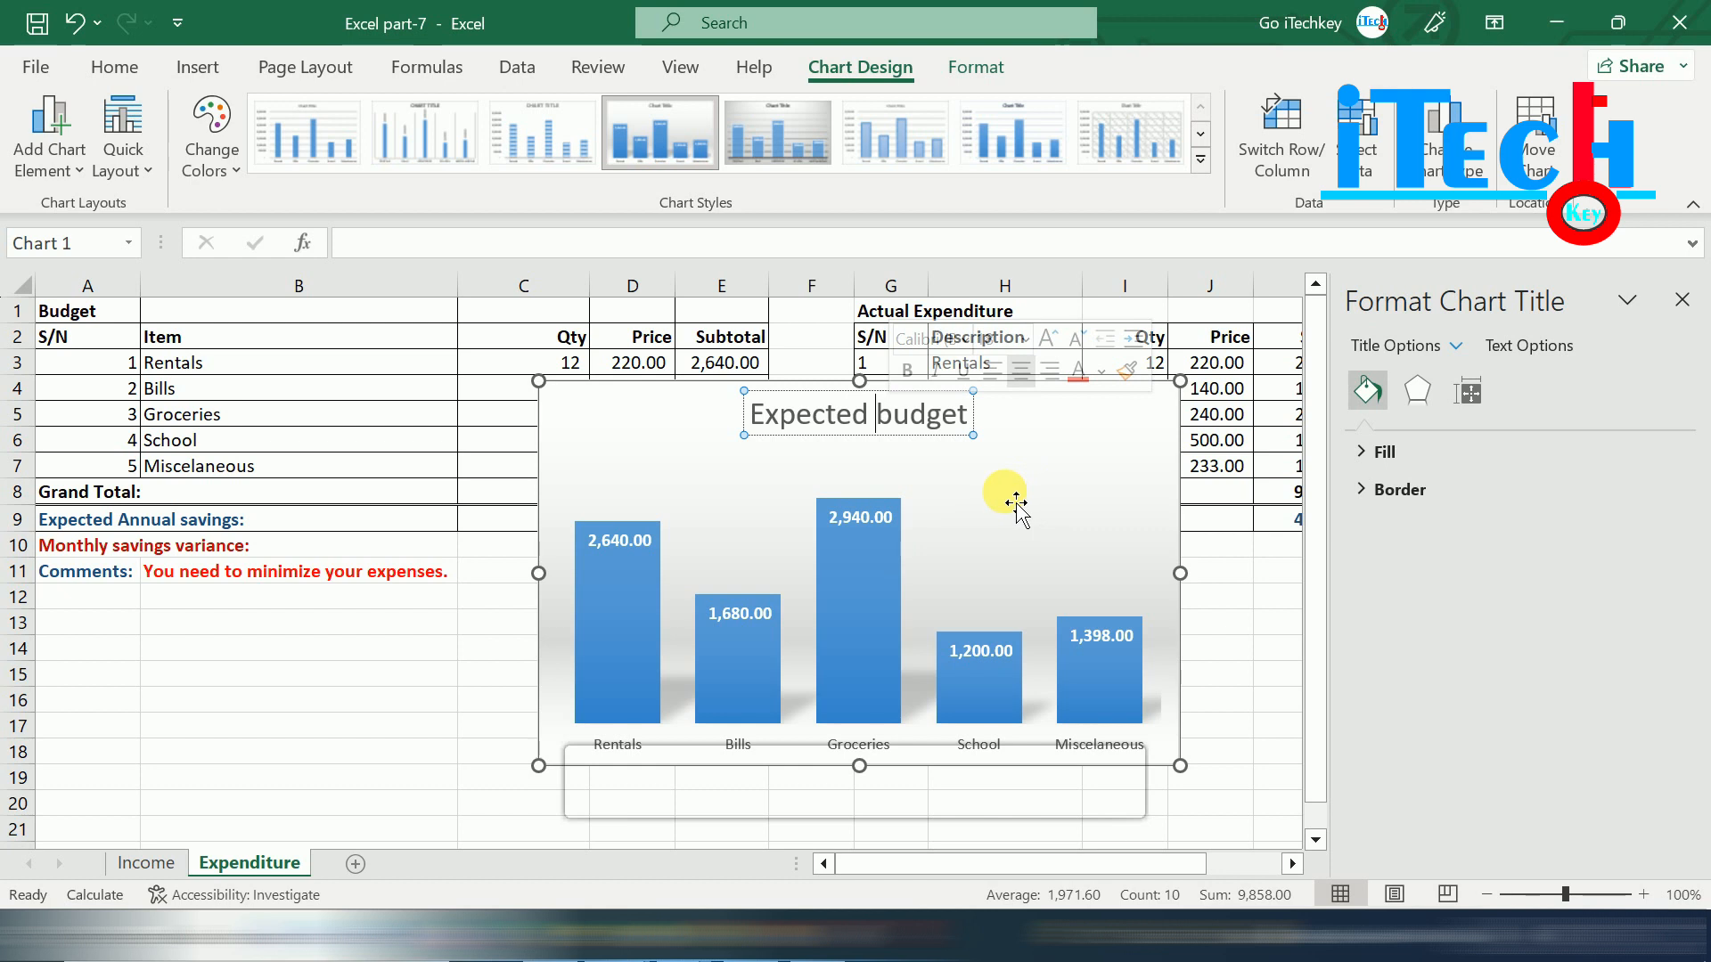
pyautogui.click(978, 428)
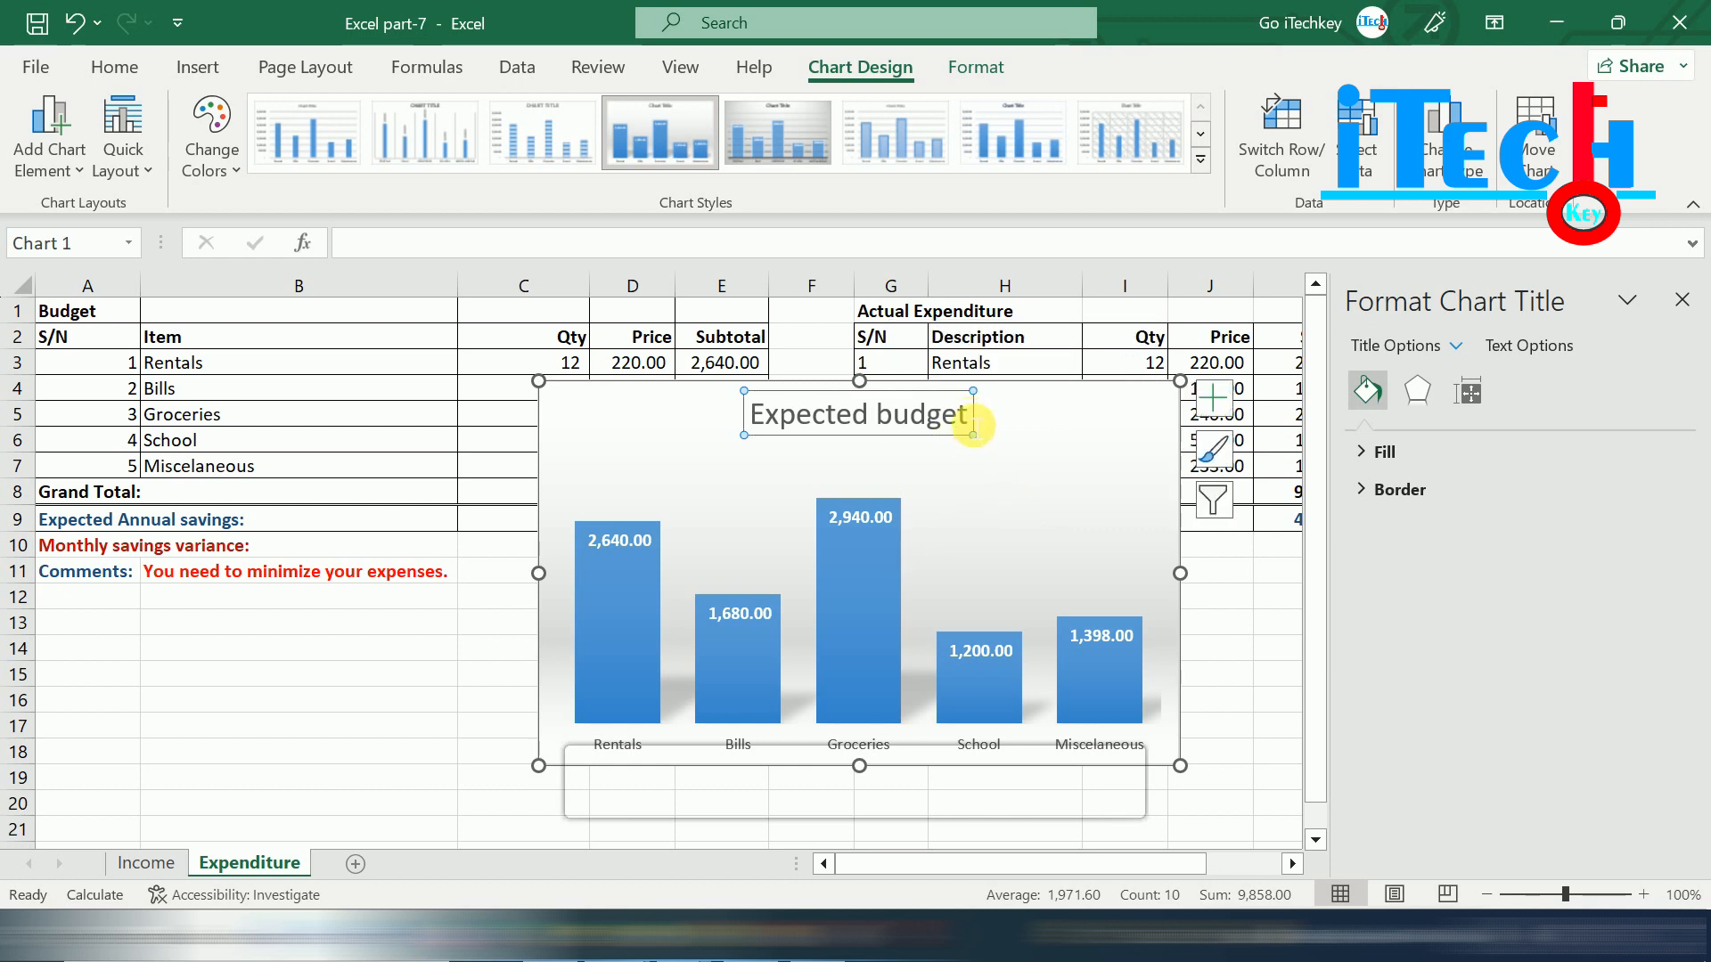
pyautogui.click(969, 434)
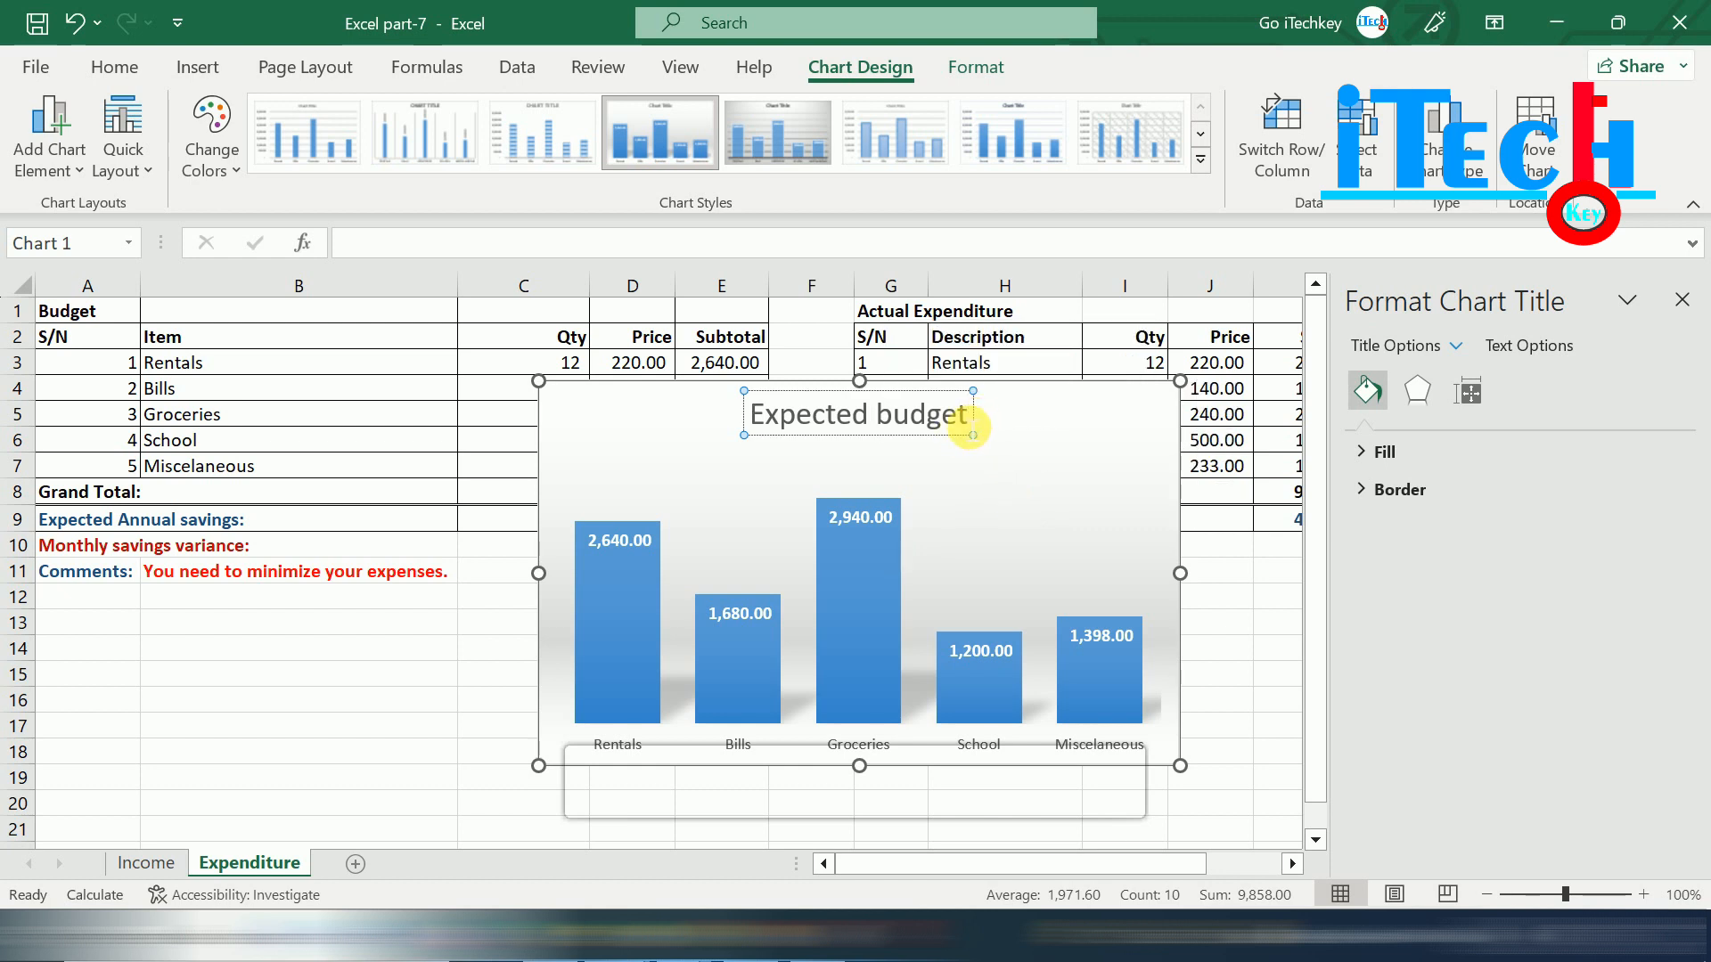
pyautogui.write('expendTURE')
# Place the expected budget chart below the Comments row at the sheet's first column and close the chart formatting options.
pyautogui.moveTo(621, 450); pyautogui.dragTo(107, 640)
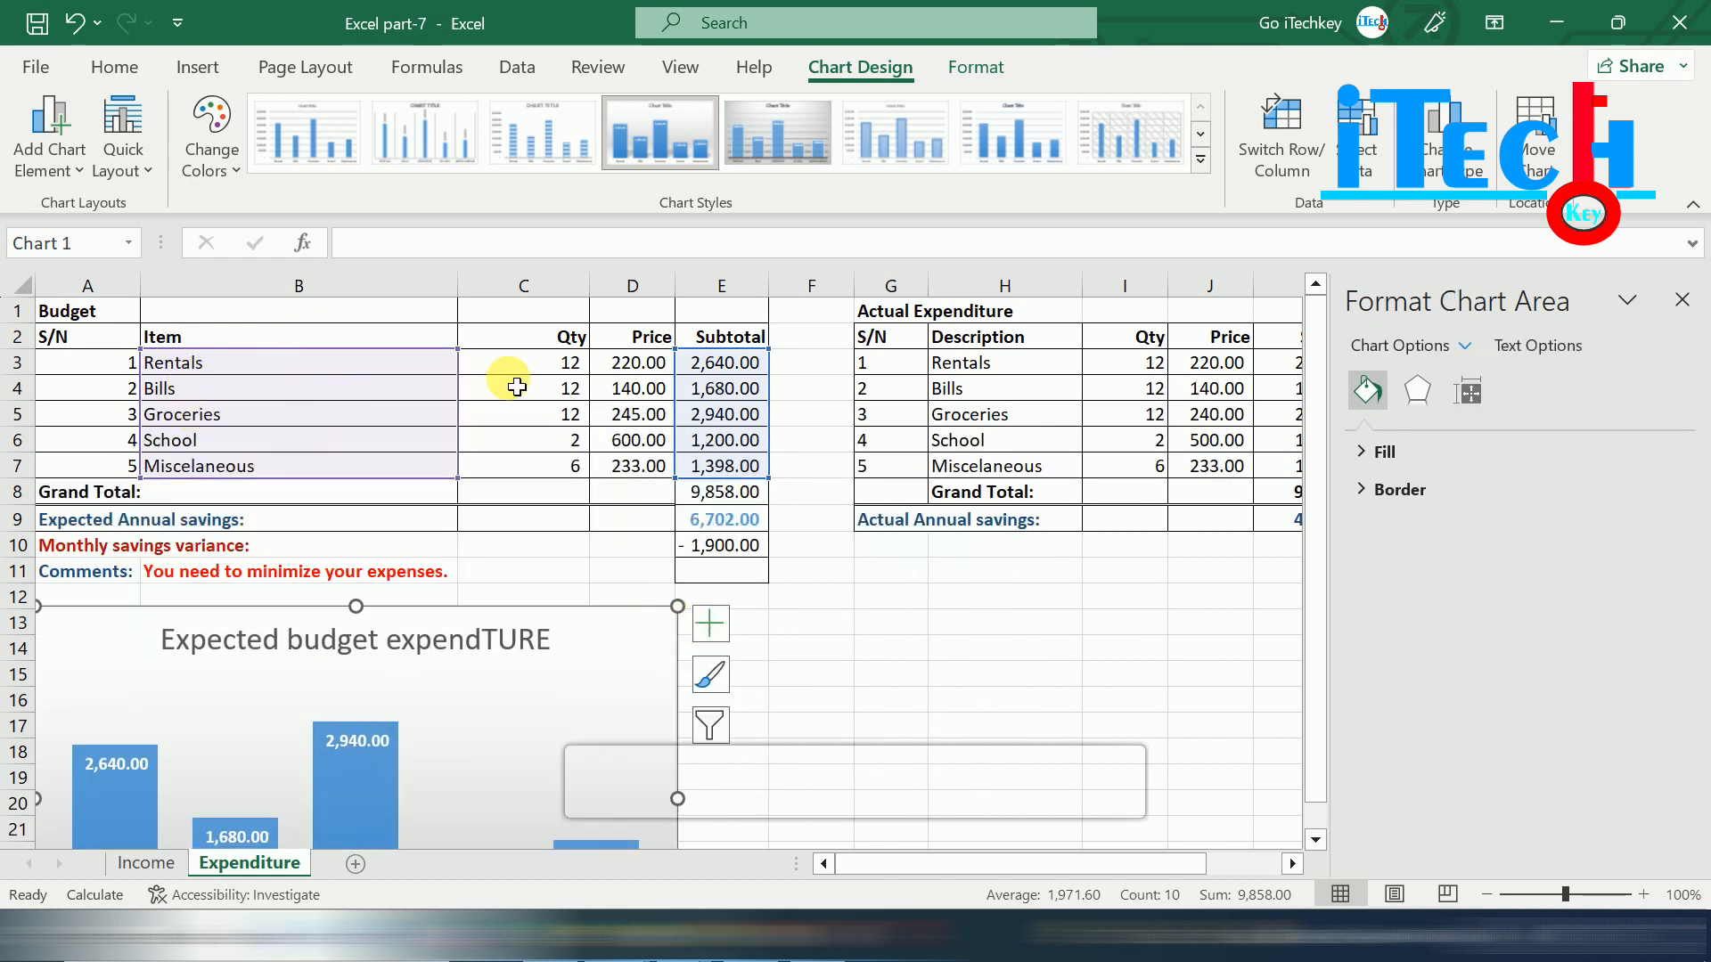
pyautogui.click(1008, 623)
pyautogui.click(1682, 300)
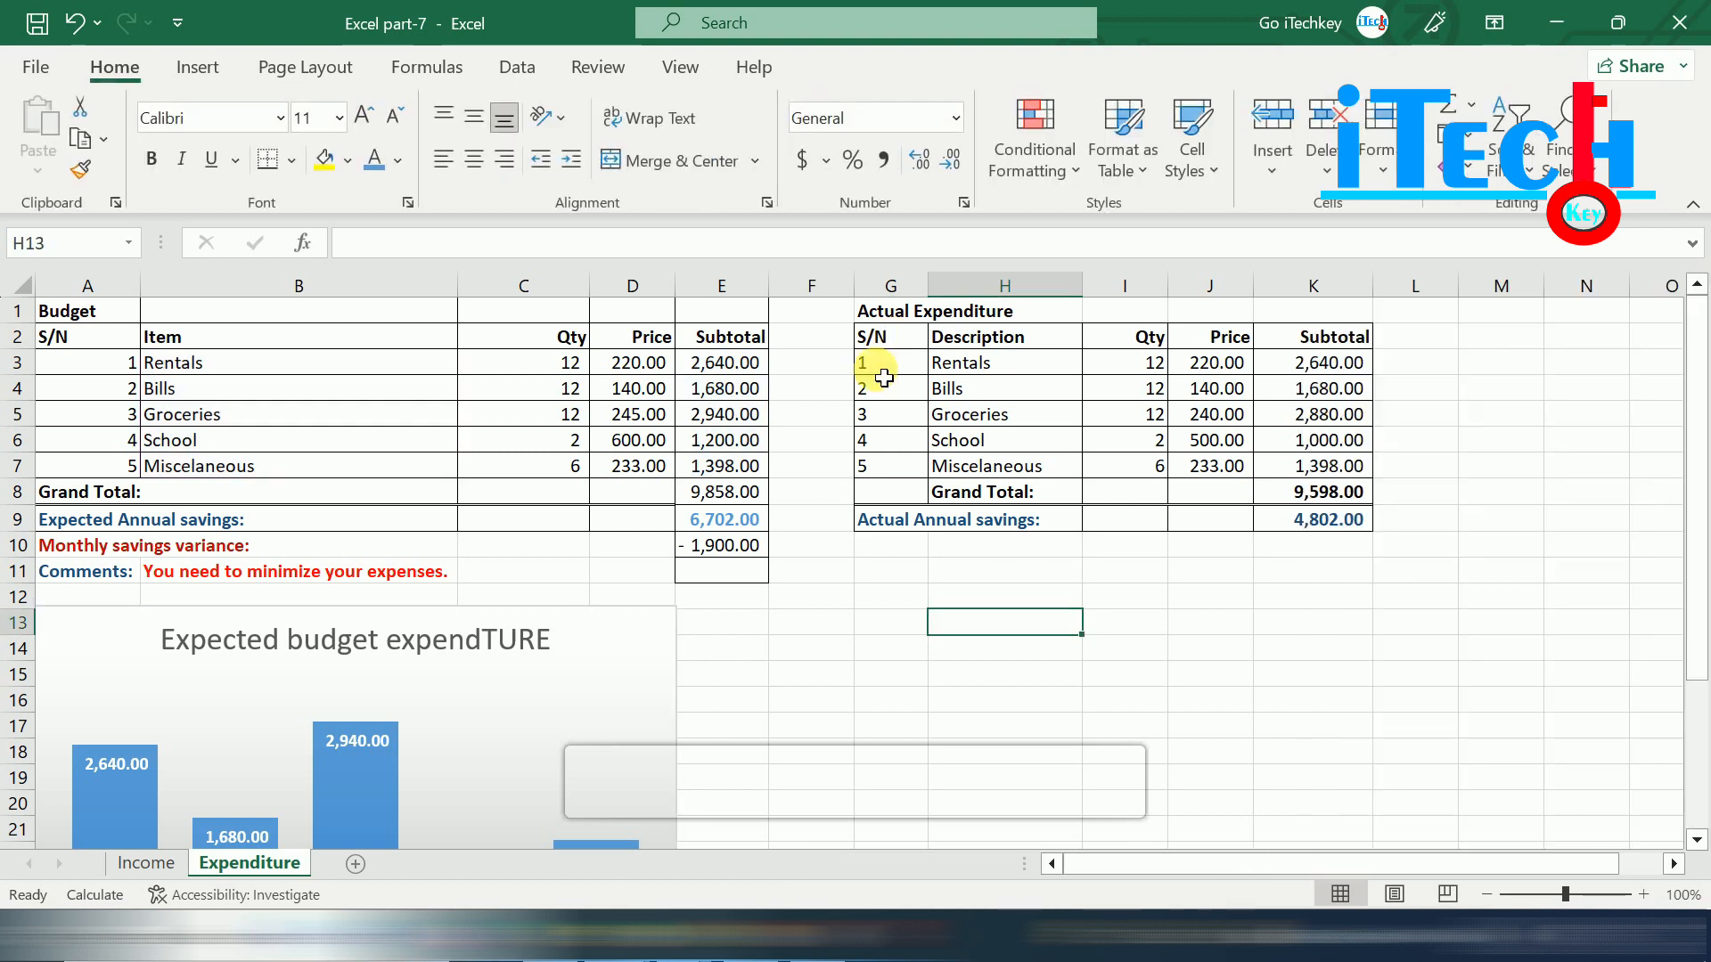
# Insert a clustered column chart from the Actual Expenditure descriptions and subtotals in H3:H7 and K3:K7.
pyautogui.moveTo(957, 363); pyautogui.dragTo(962, 465)
pyautogui.moveTo(1314, 362); pyautogui.dragTo(1318, 465)
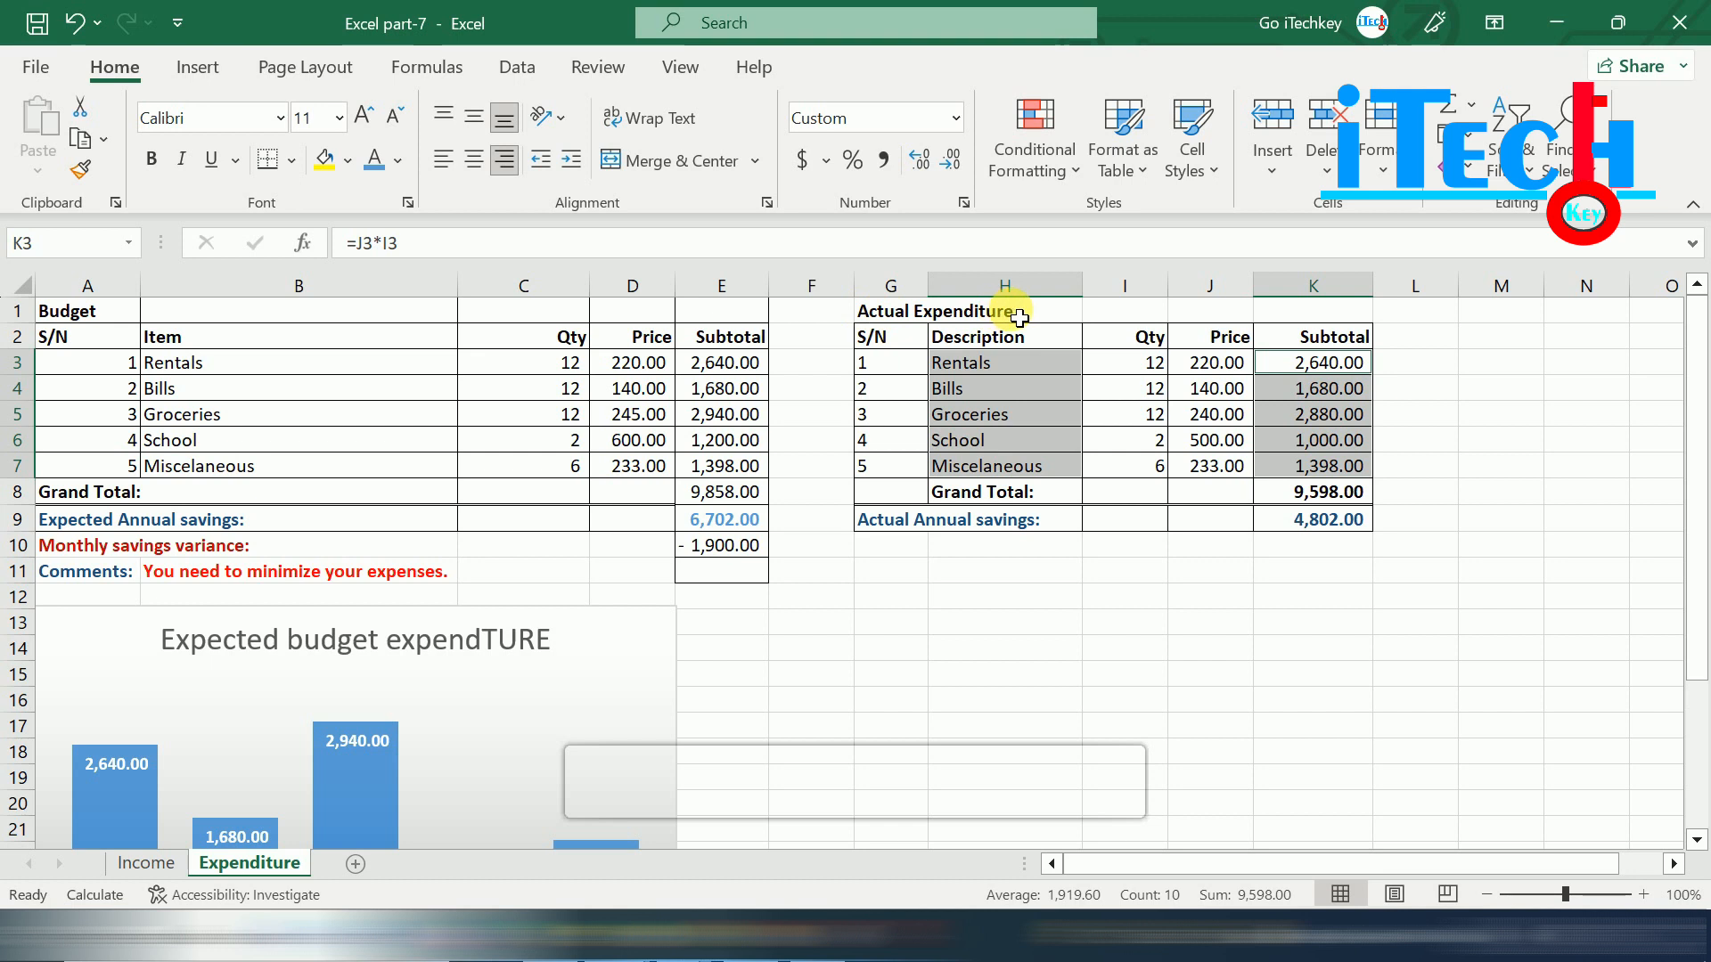
pyautogui.click(194, 72)
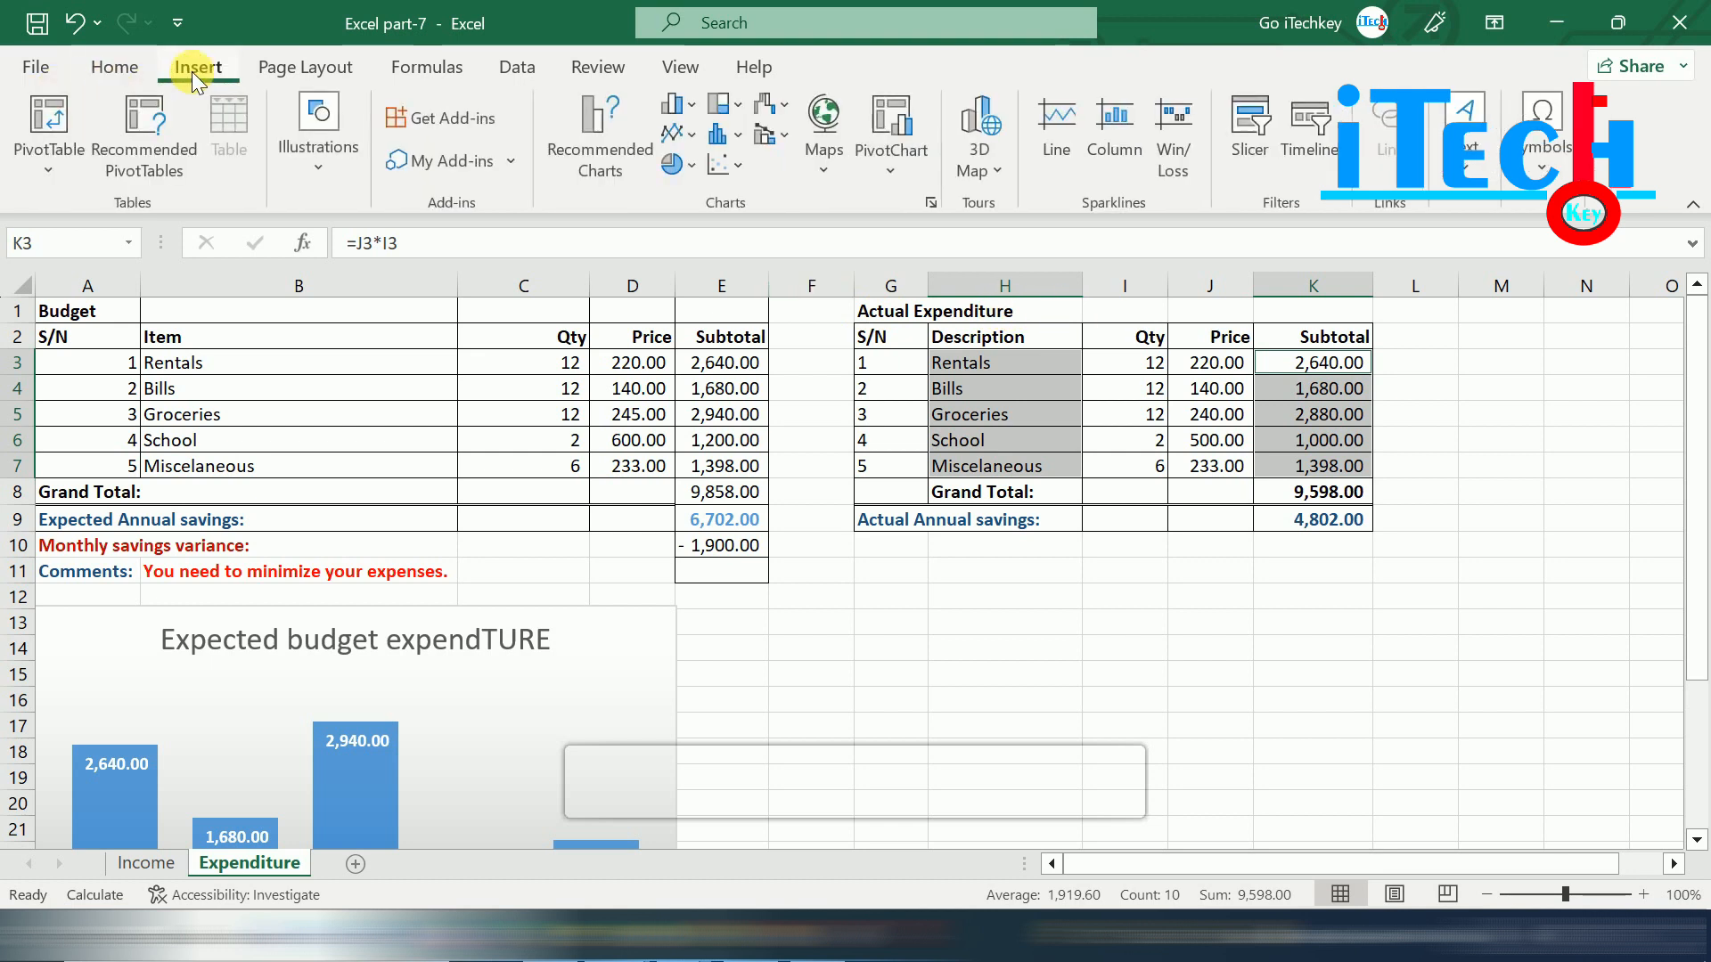
pyautogui.click(677, 164)
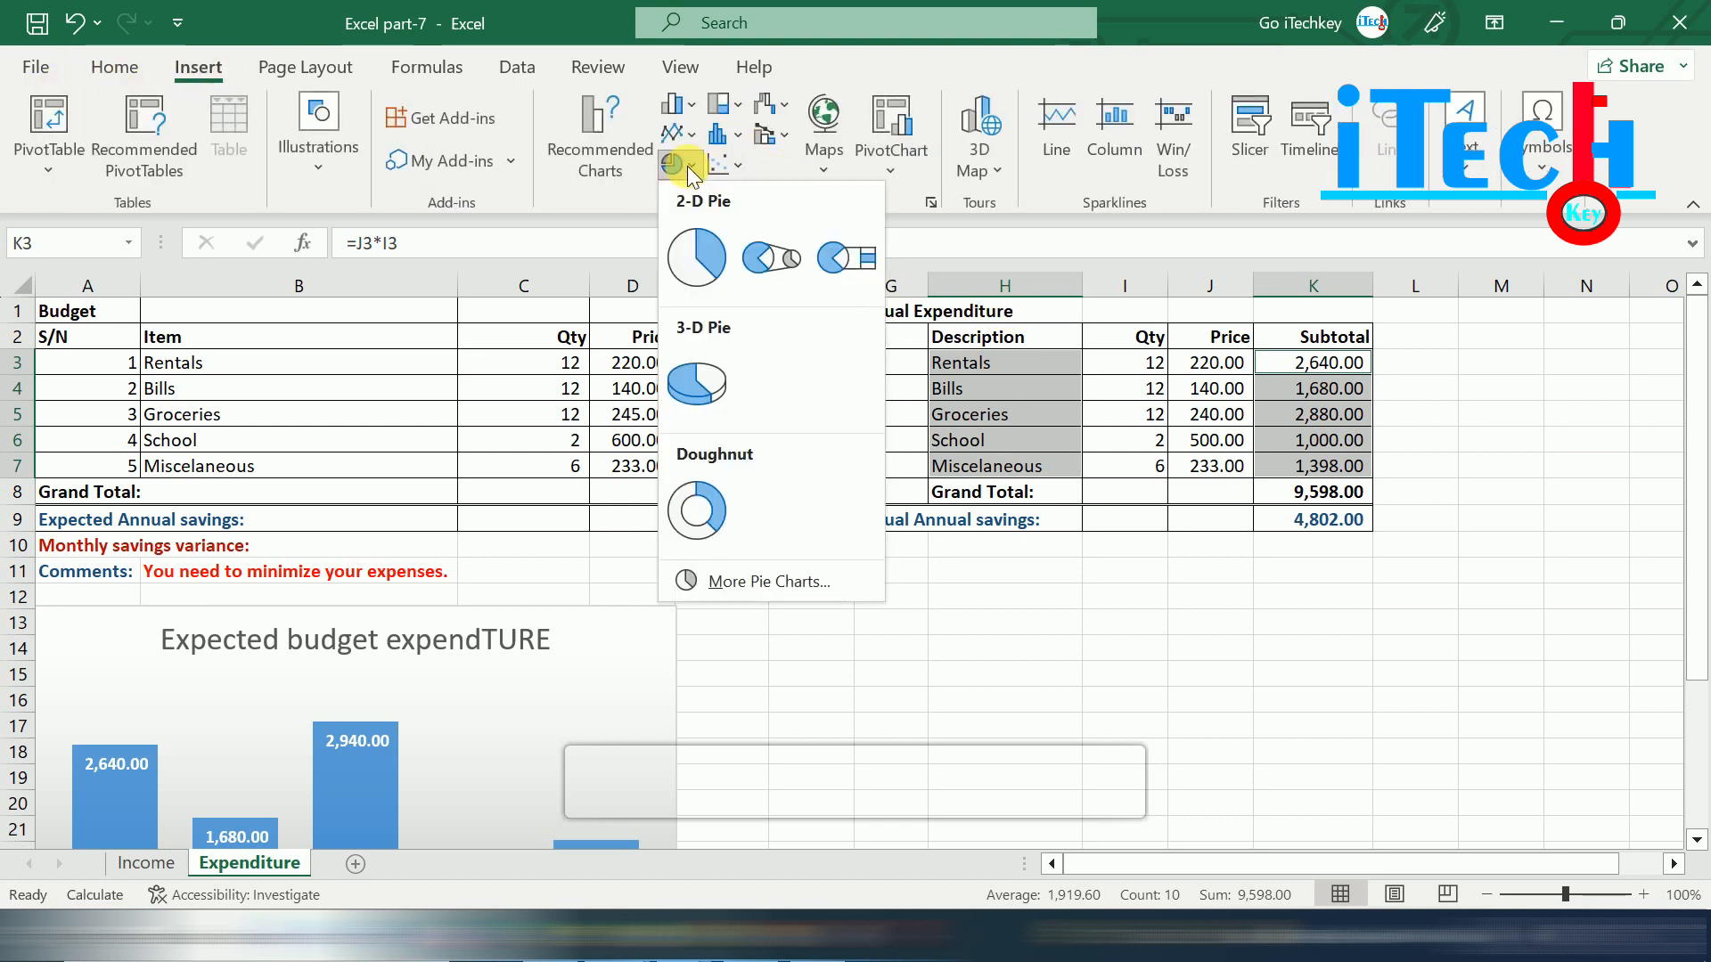
pyautogui.click(756, 583)
pyautogui.click(496, 217)
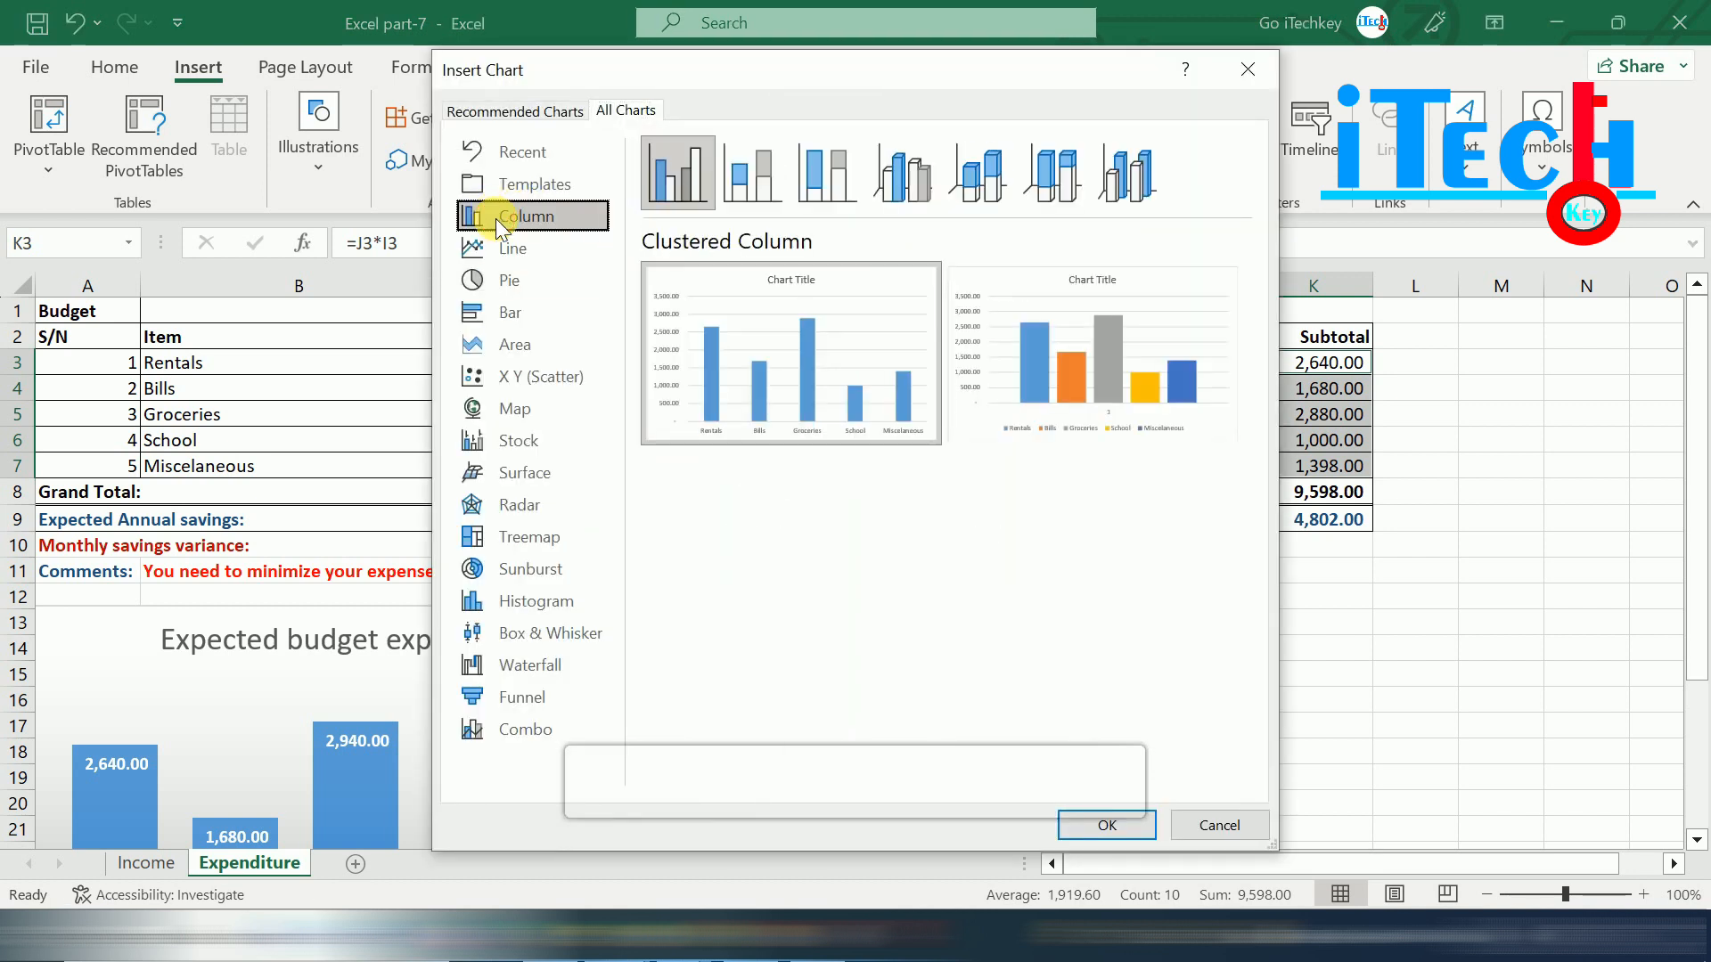
pyautogui.moveTo(764, 336)
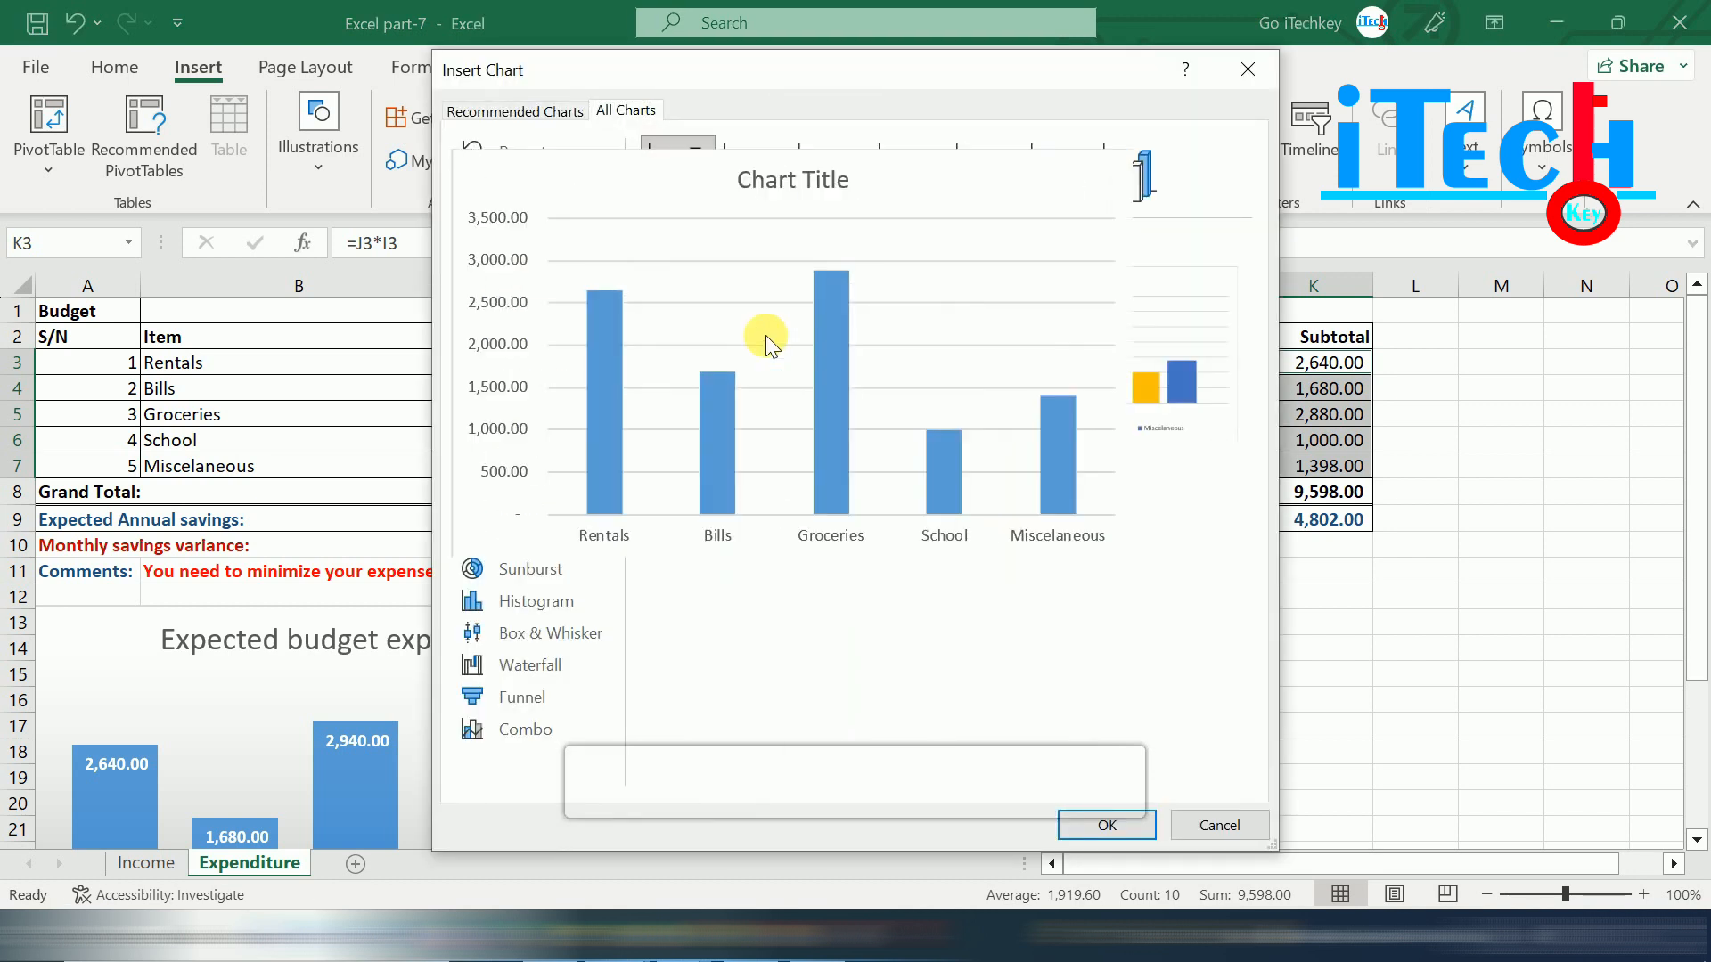
pyautogui.click(1107, 825)
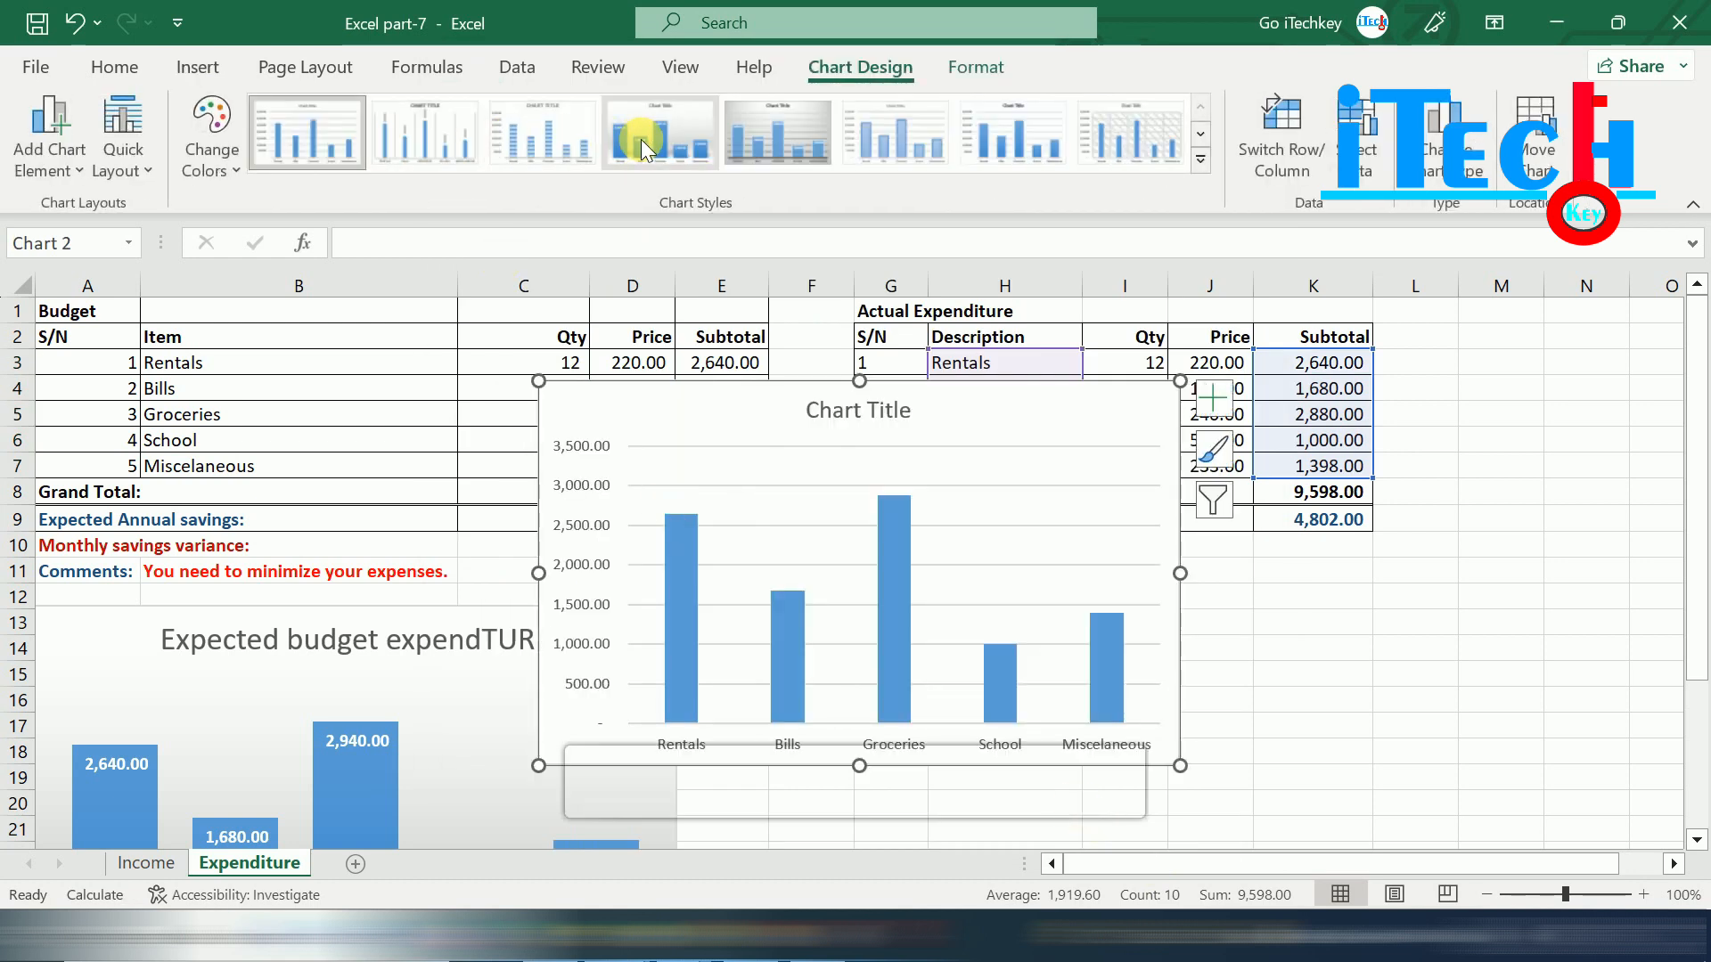
# Apply the same gray gradient style with value labels to the new chart and move it below the Actual Expenditure table.
pyautogui.click(656, 134)
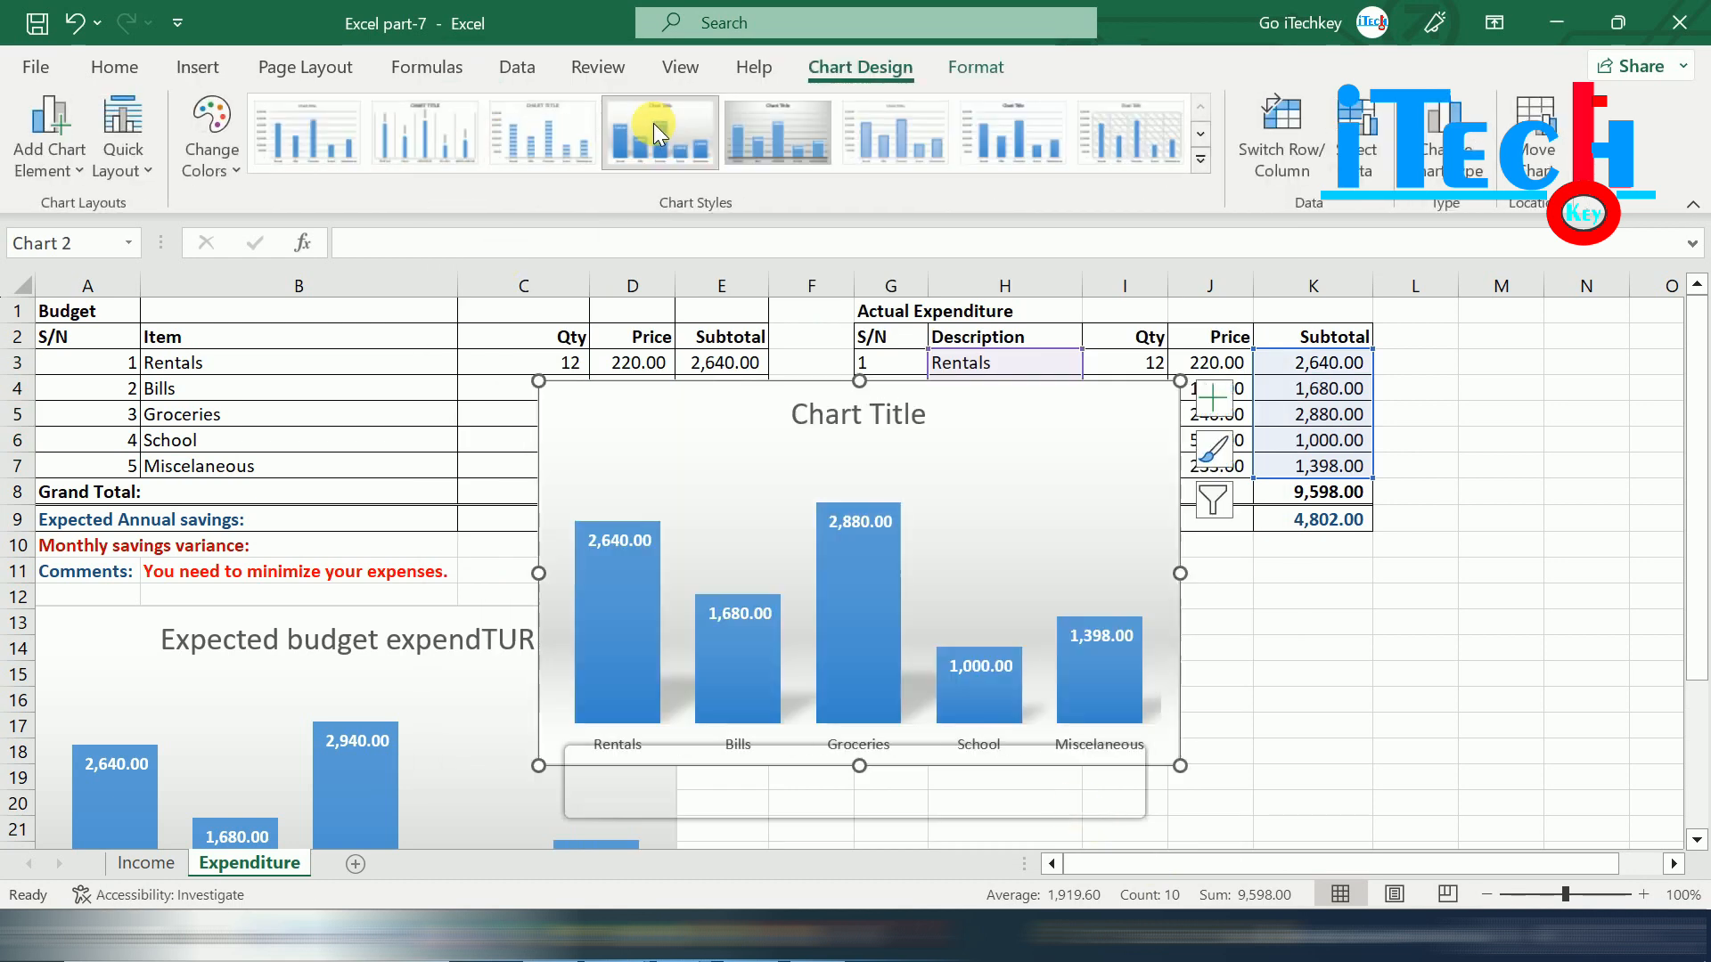
pyautogui.click(1036, 694)
pyautogui.moveTo(1036, 695); pyautogui.dragTo(1144, 792)
pyautogui.moveTo(710, 437); pyautogui.dragTo(873, 622)
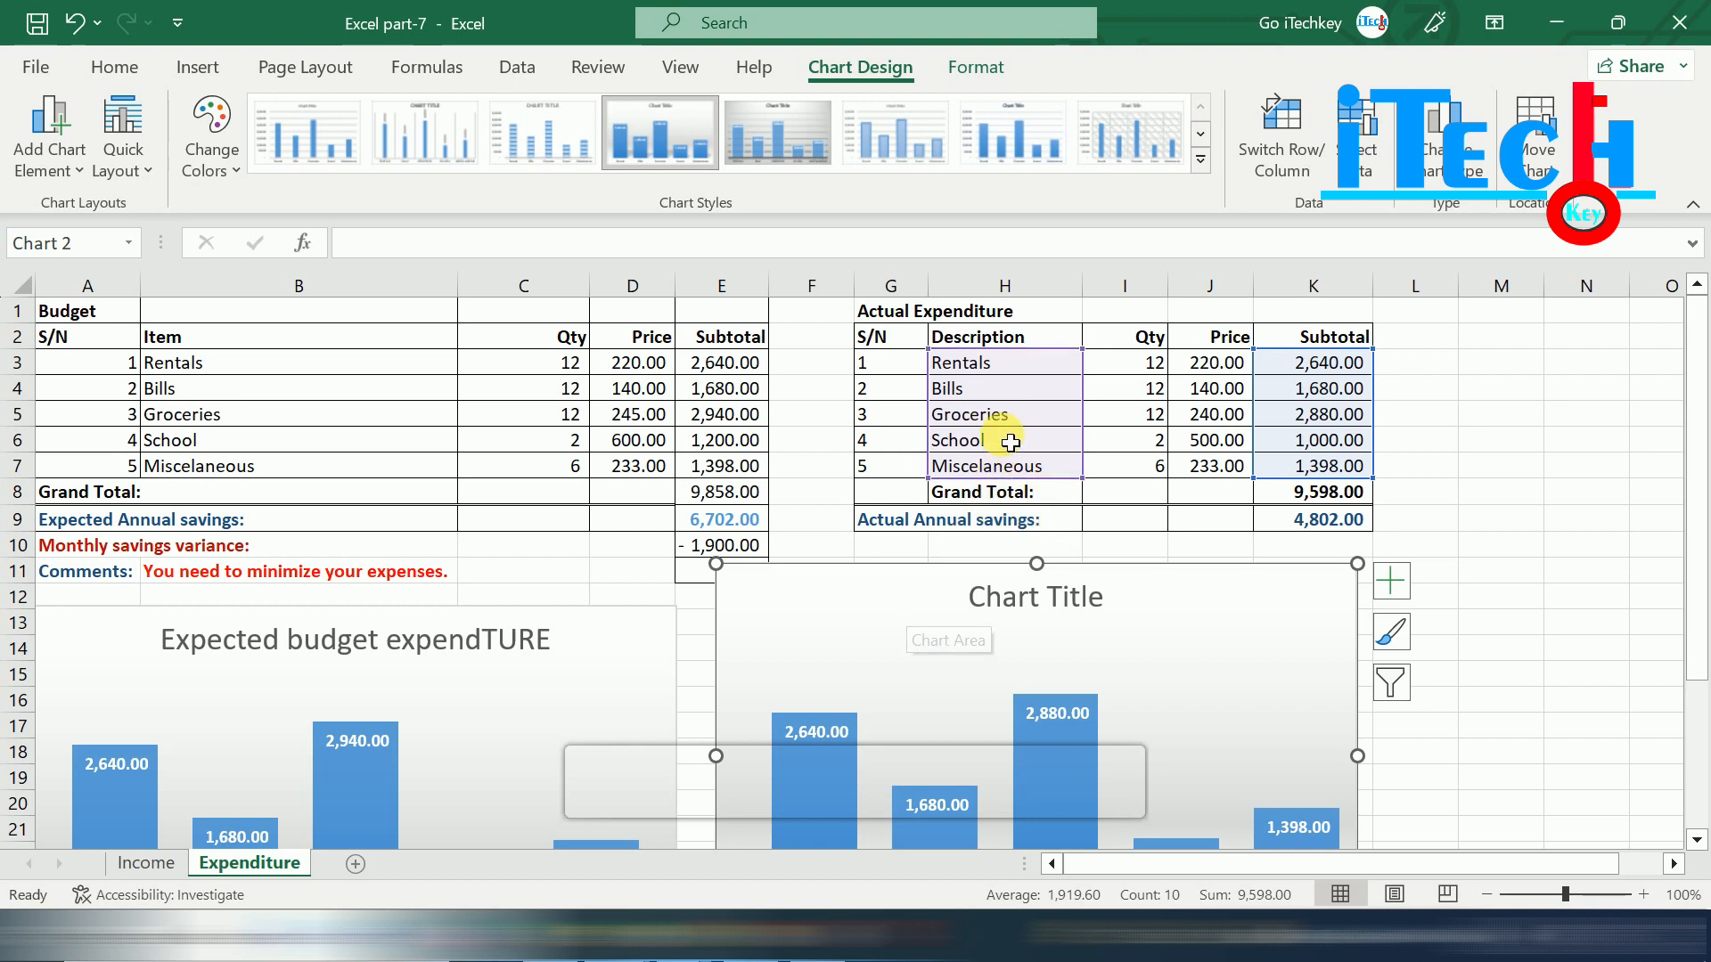
# Title the chart below the Actual Expenditure table "Actual expenditure" and compare it with the expected budget chart.
pyautogui.doubleClick(1078, 599)
pyautogui.moveTo(1111, 604); pyautogui.dragTo(976, 601)
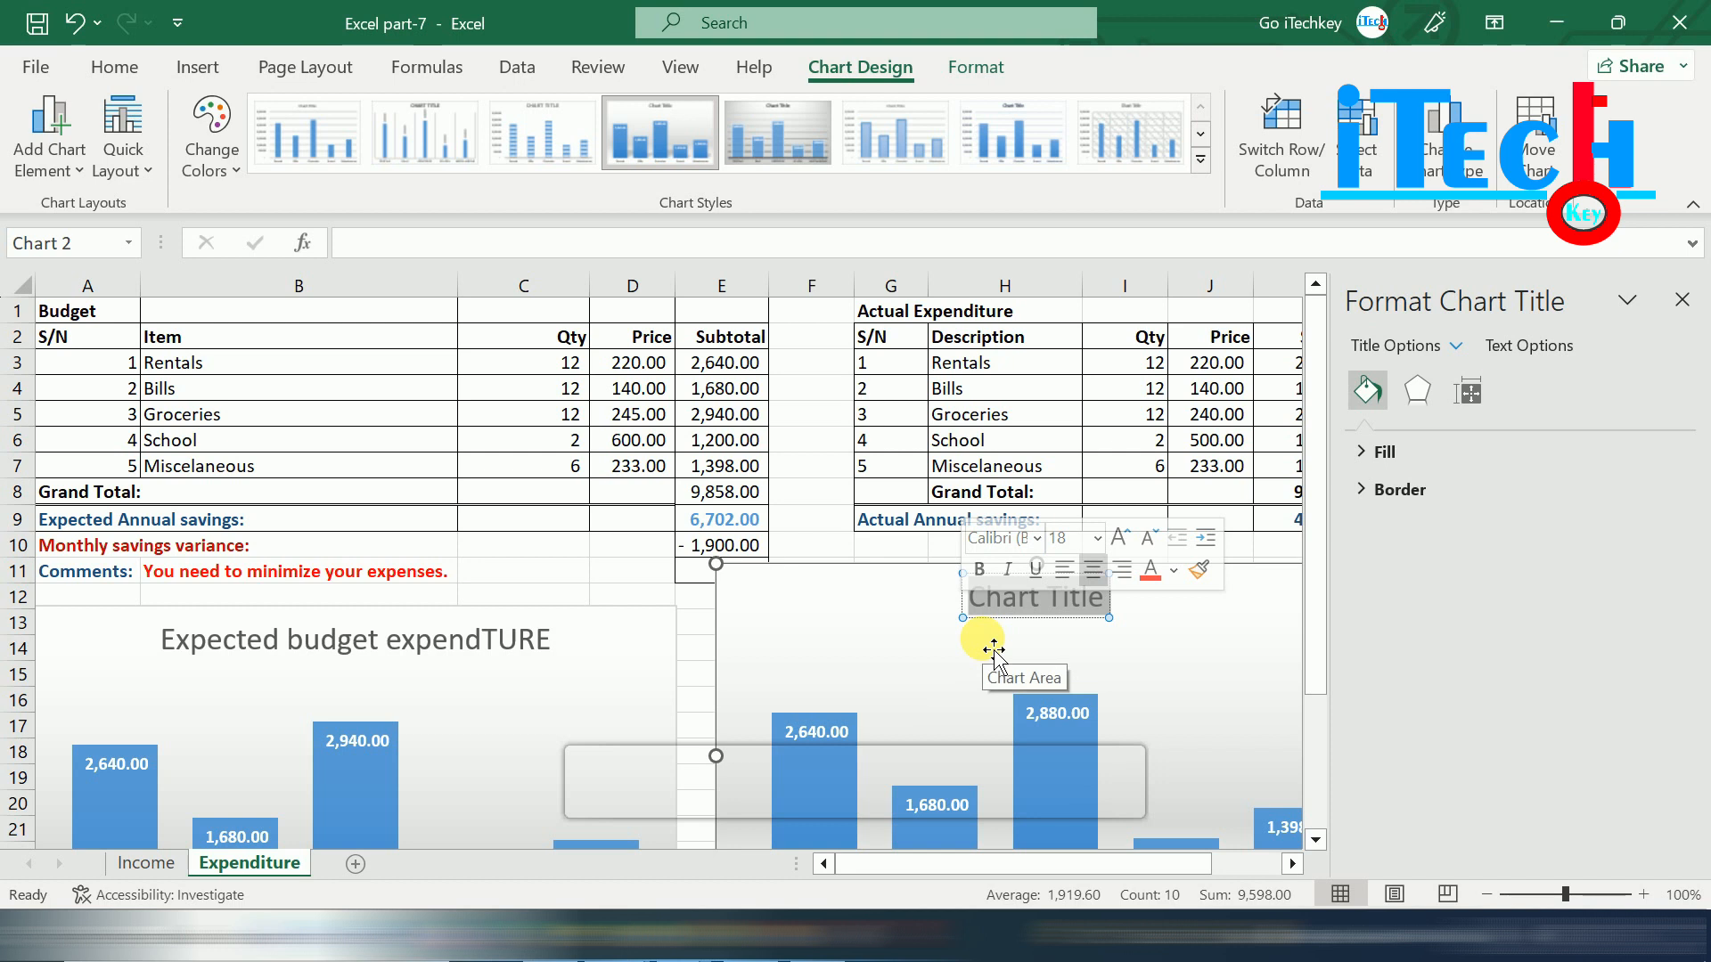
pyautogui.write('Actual expendy')
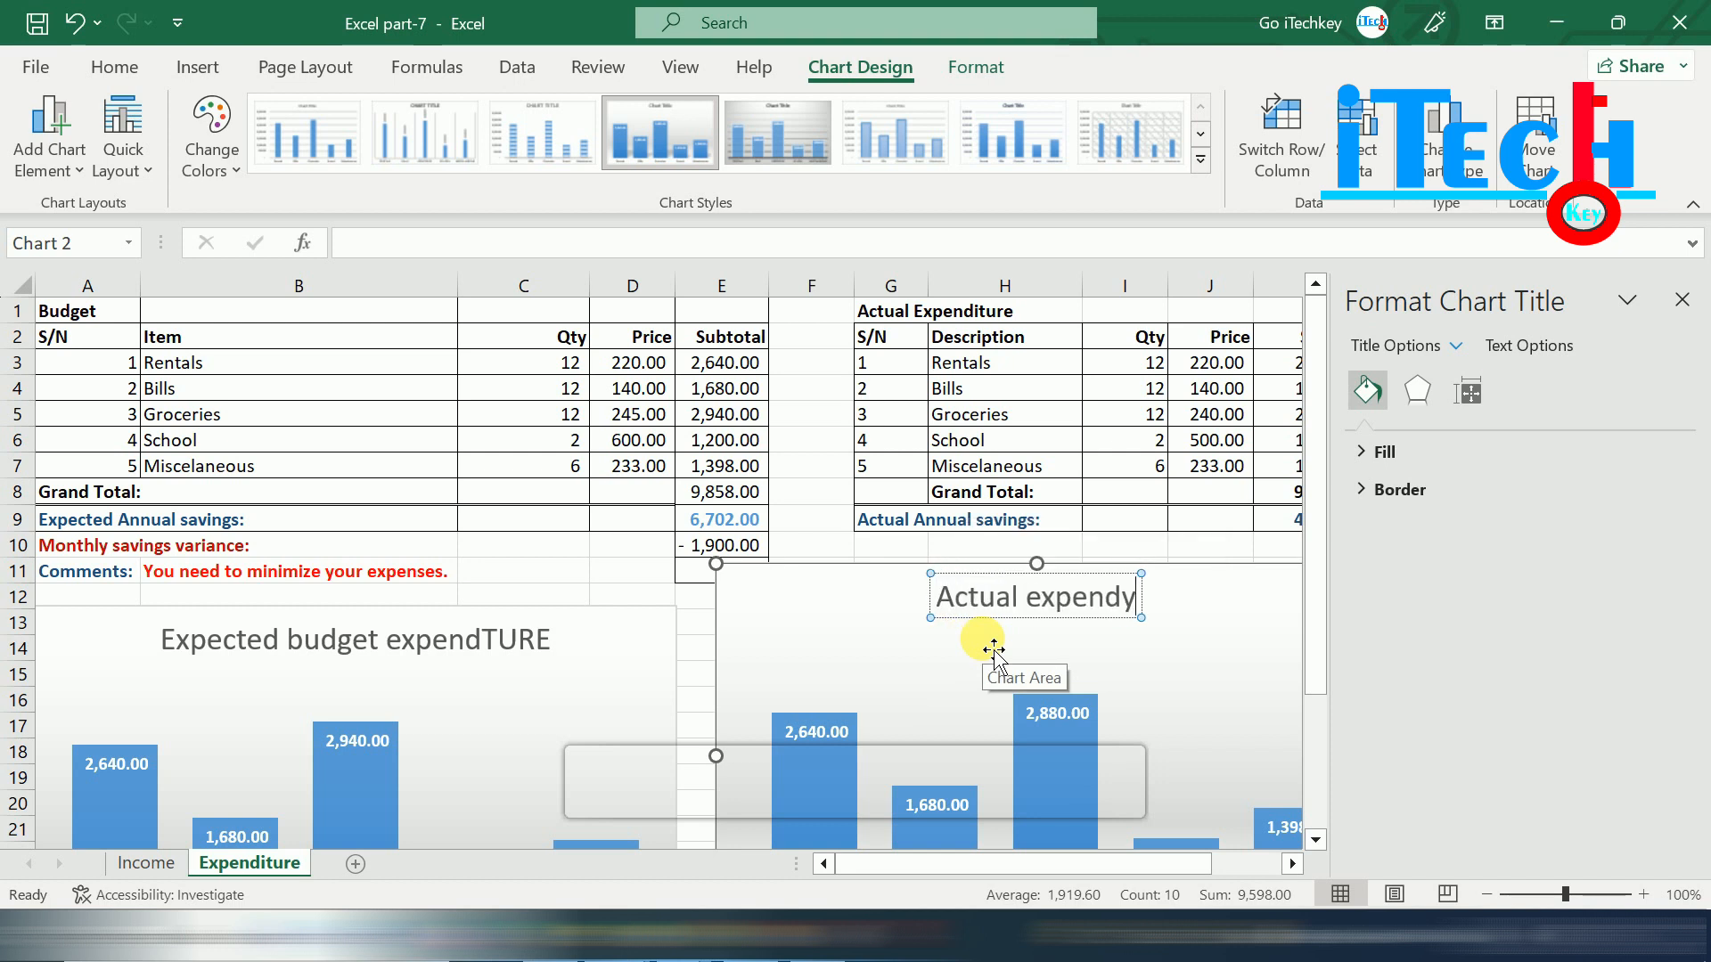
pyautogui.write('re')
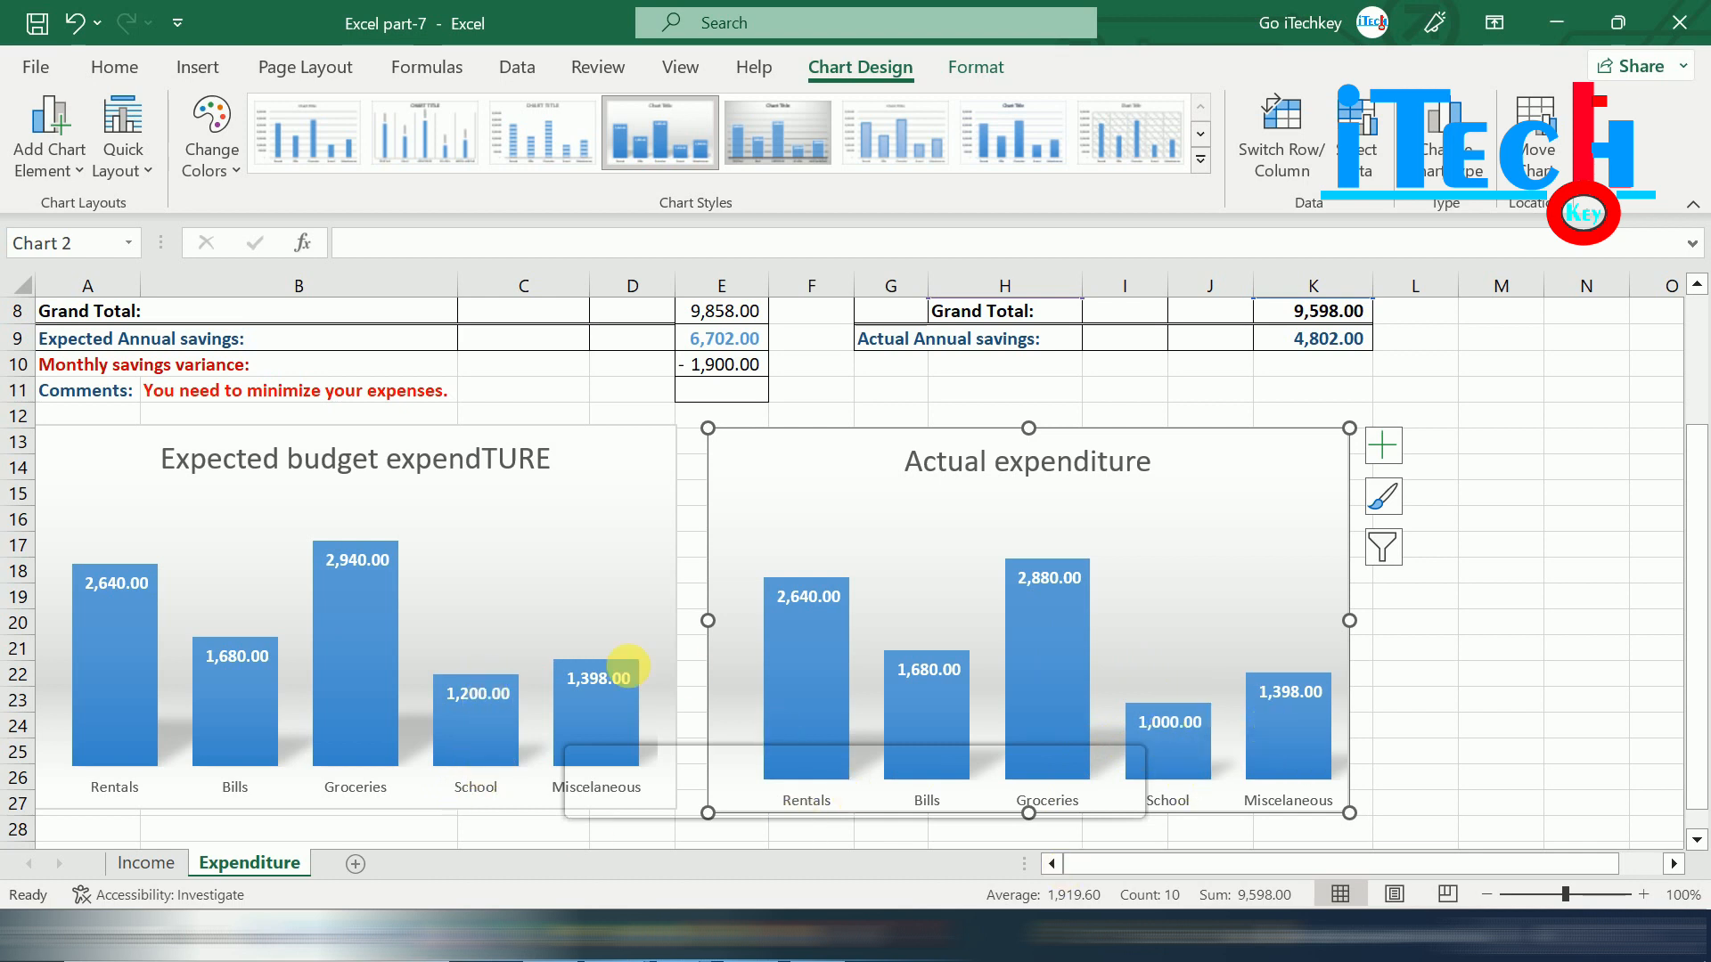
pyautogui.click(1291, 736)
pyautogui.click(869, 583)
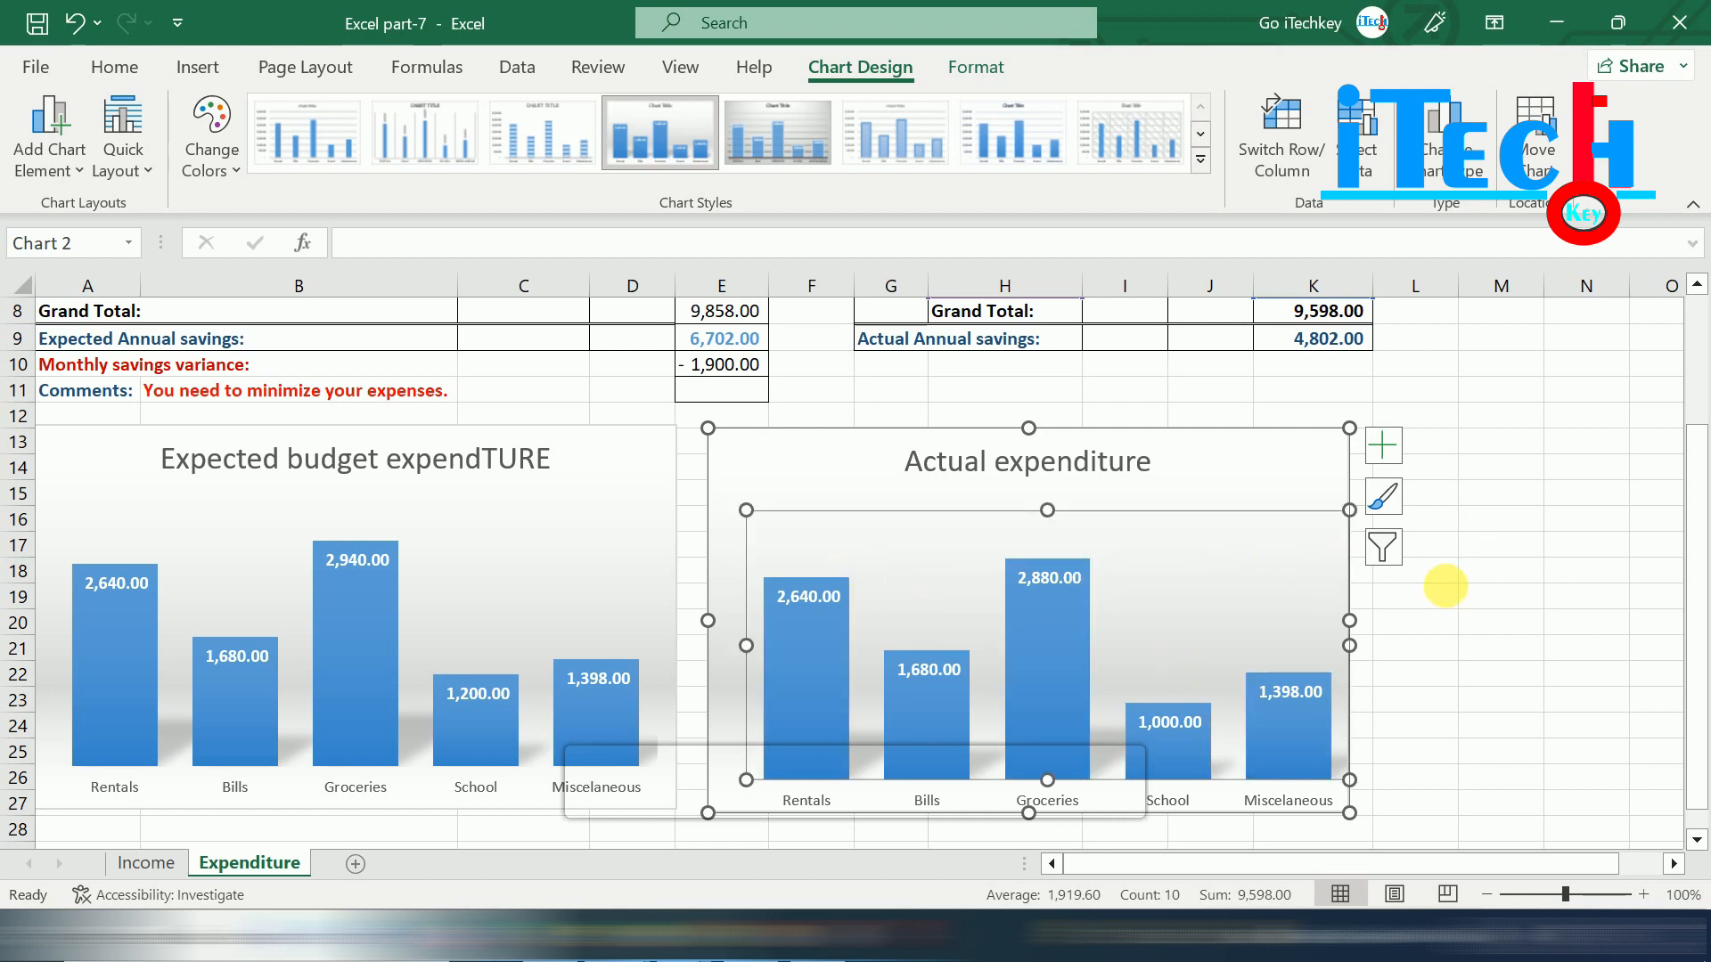
pyautogui.moveTo(1693, 584); pyautogui.dragTo(1692, 302)
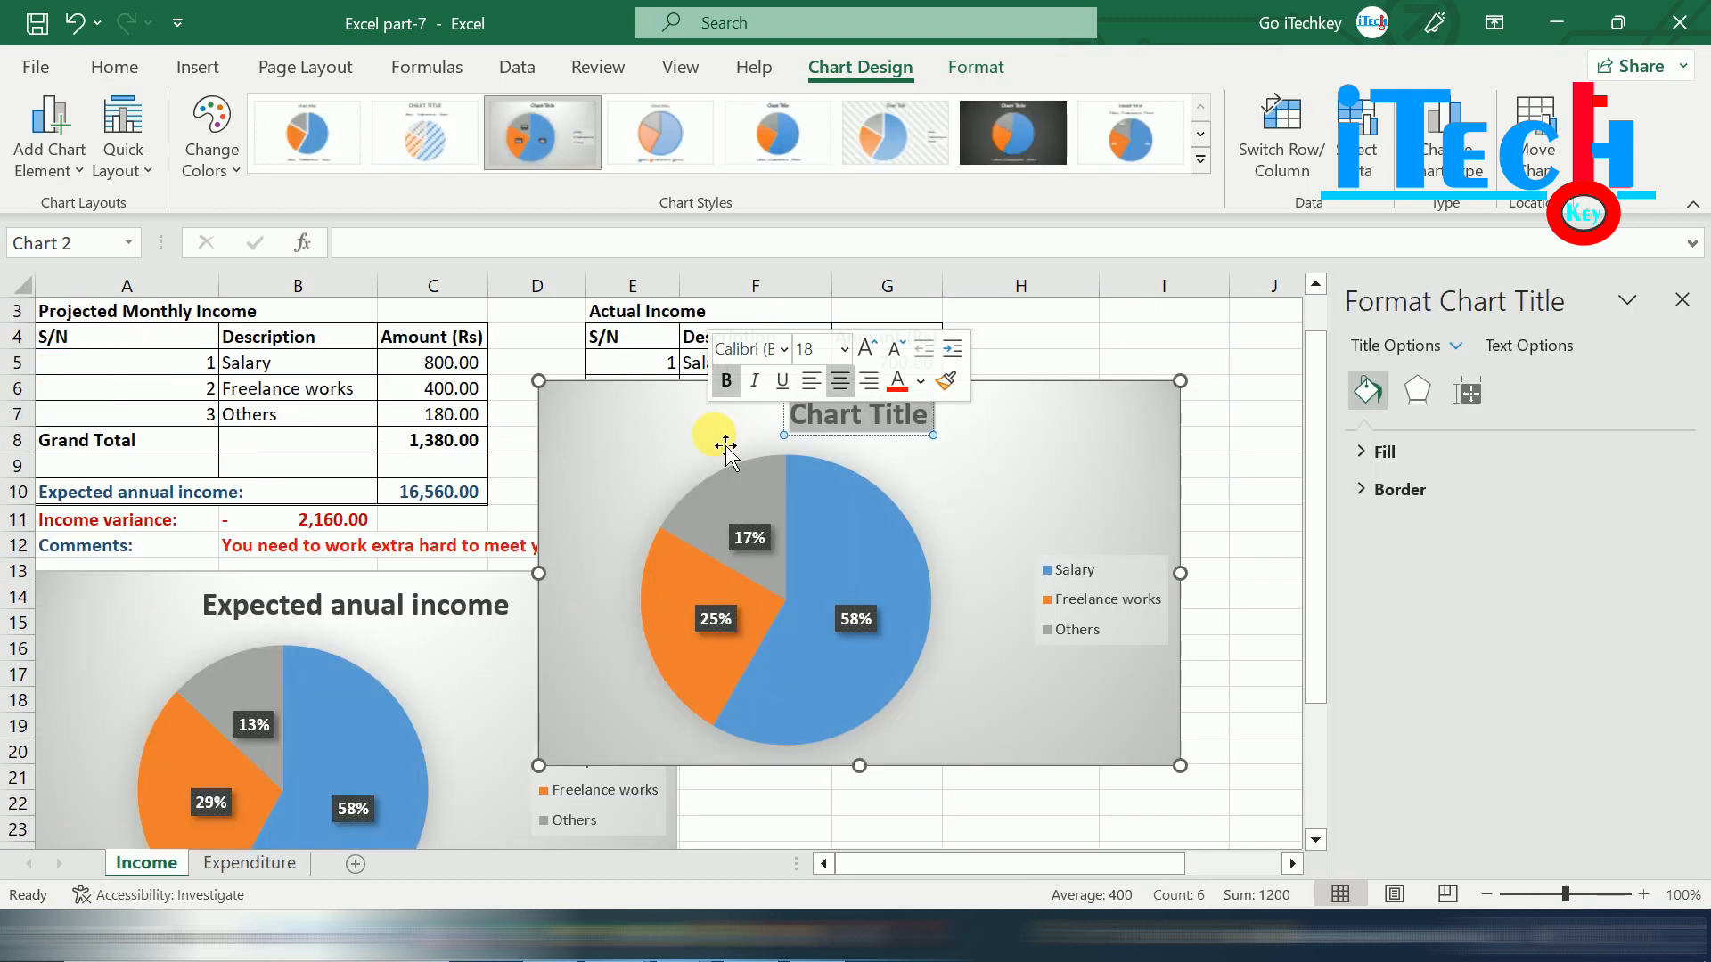